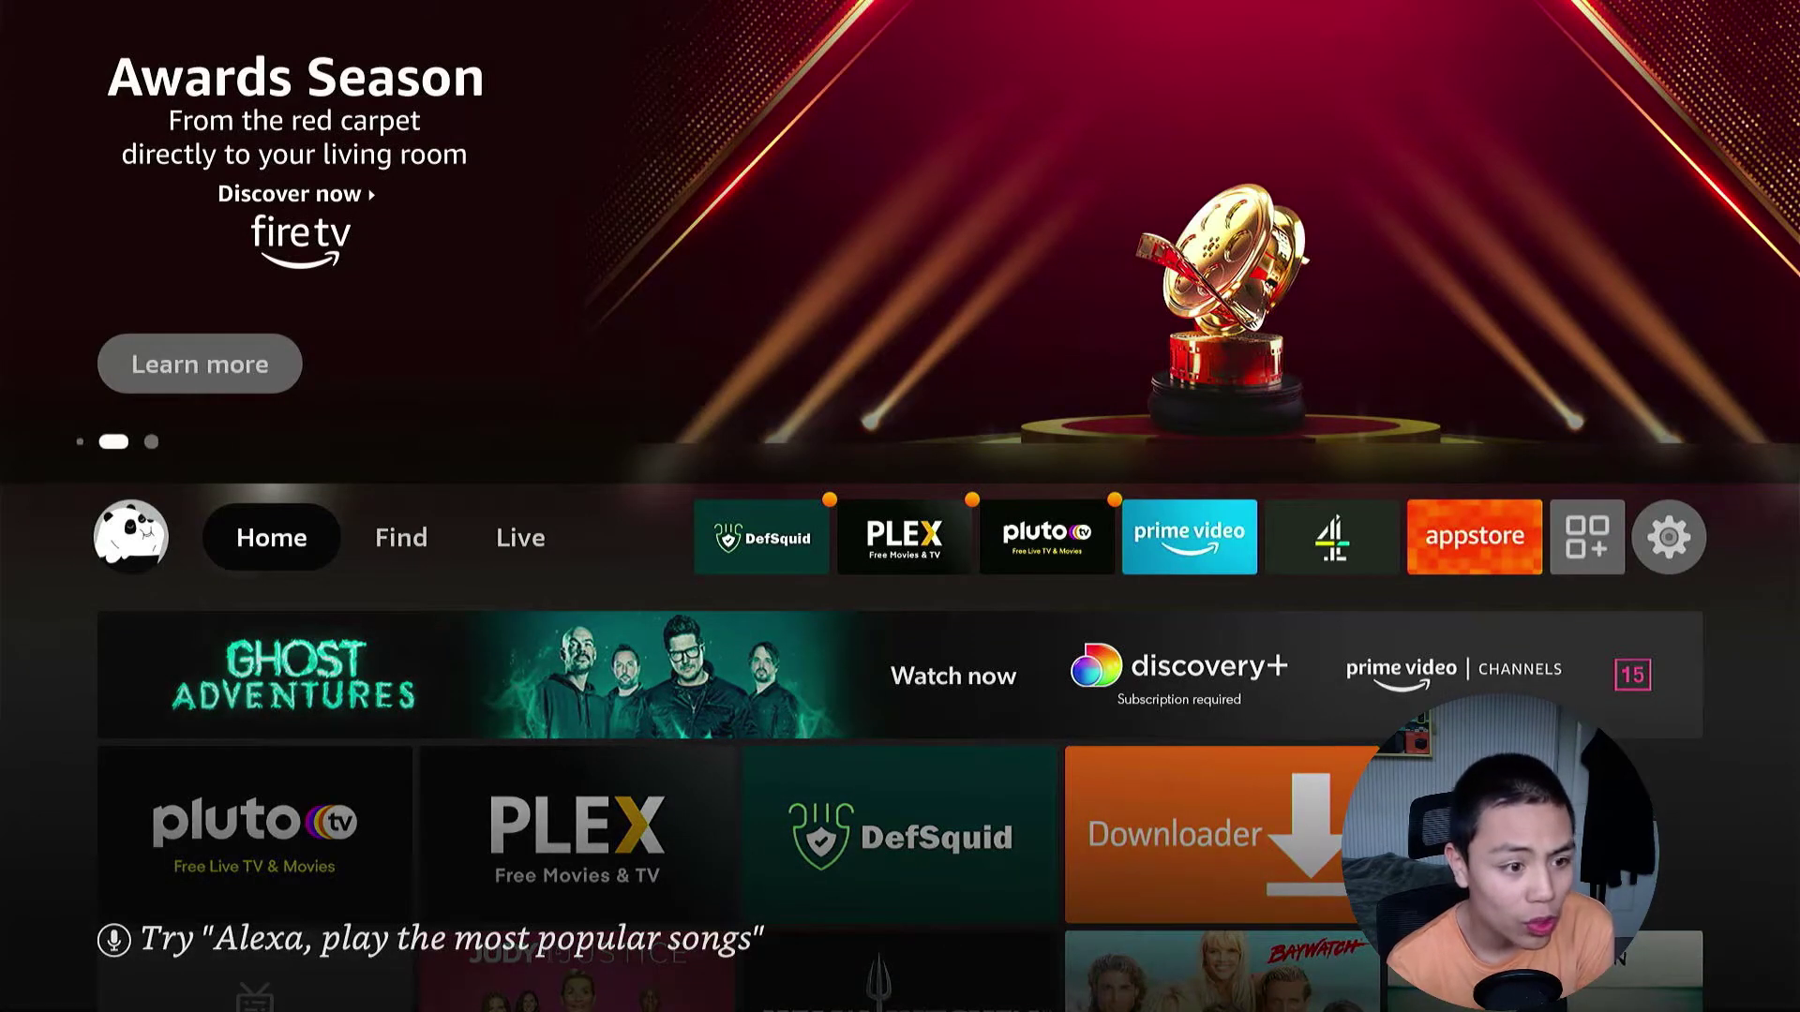
Search the Fire TV store for 'Wire' using the on-screen keyboard.
key(Right)
key(Down)
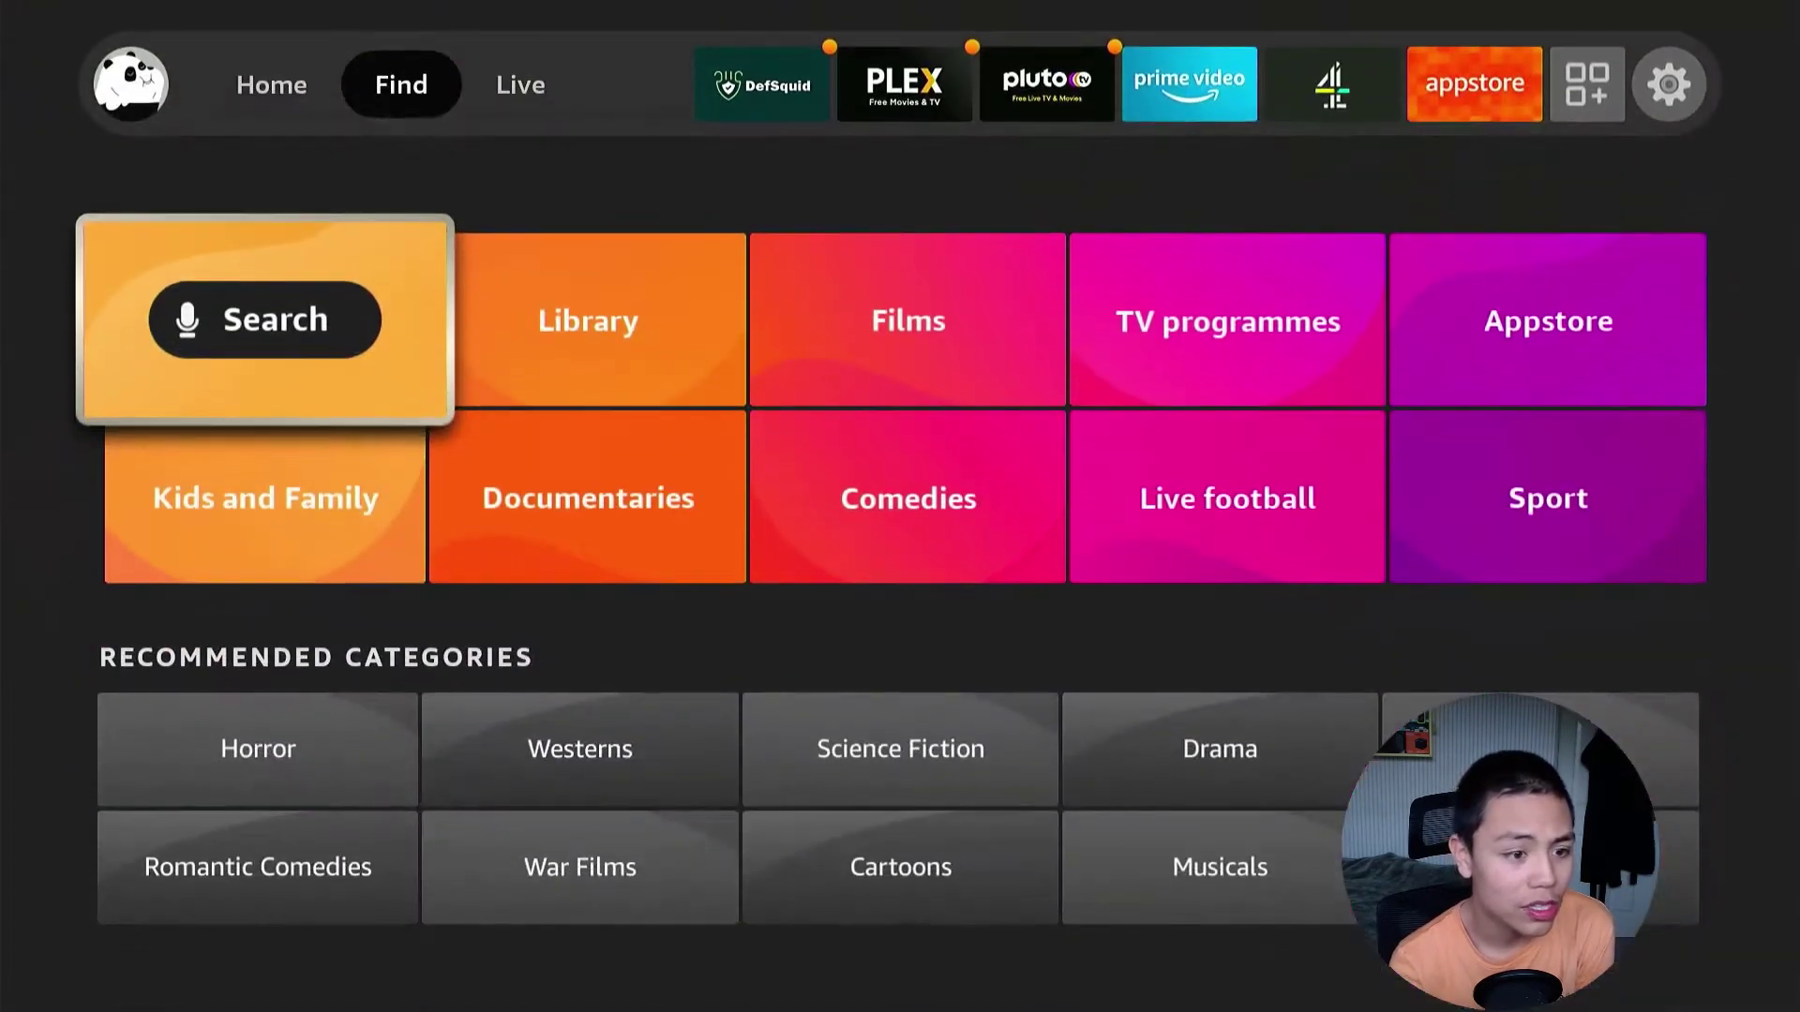
key(Return)
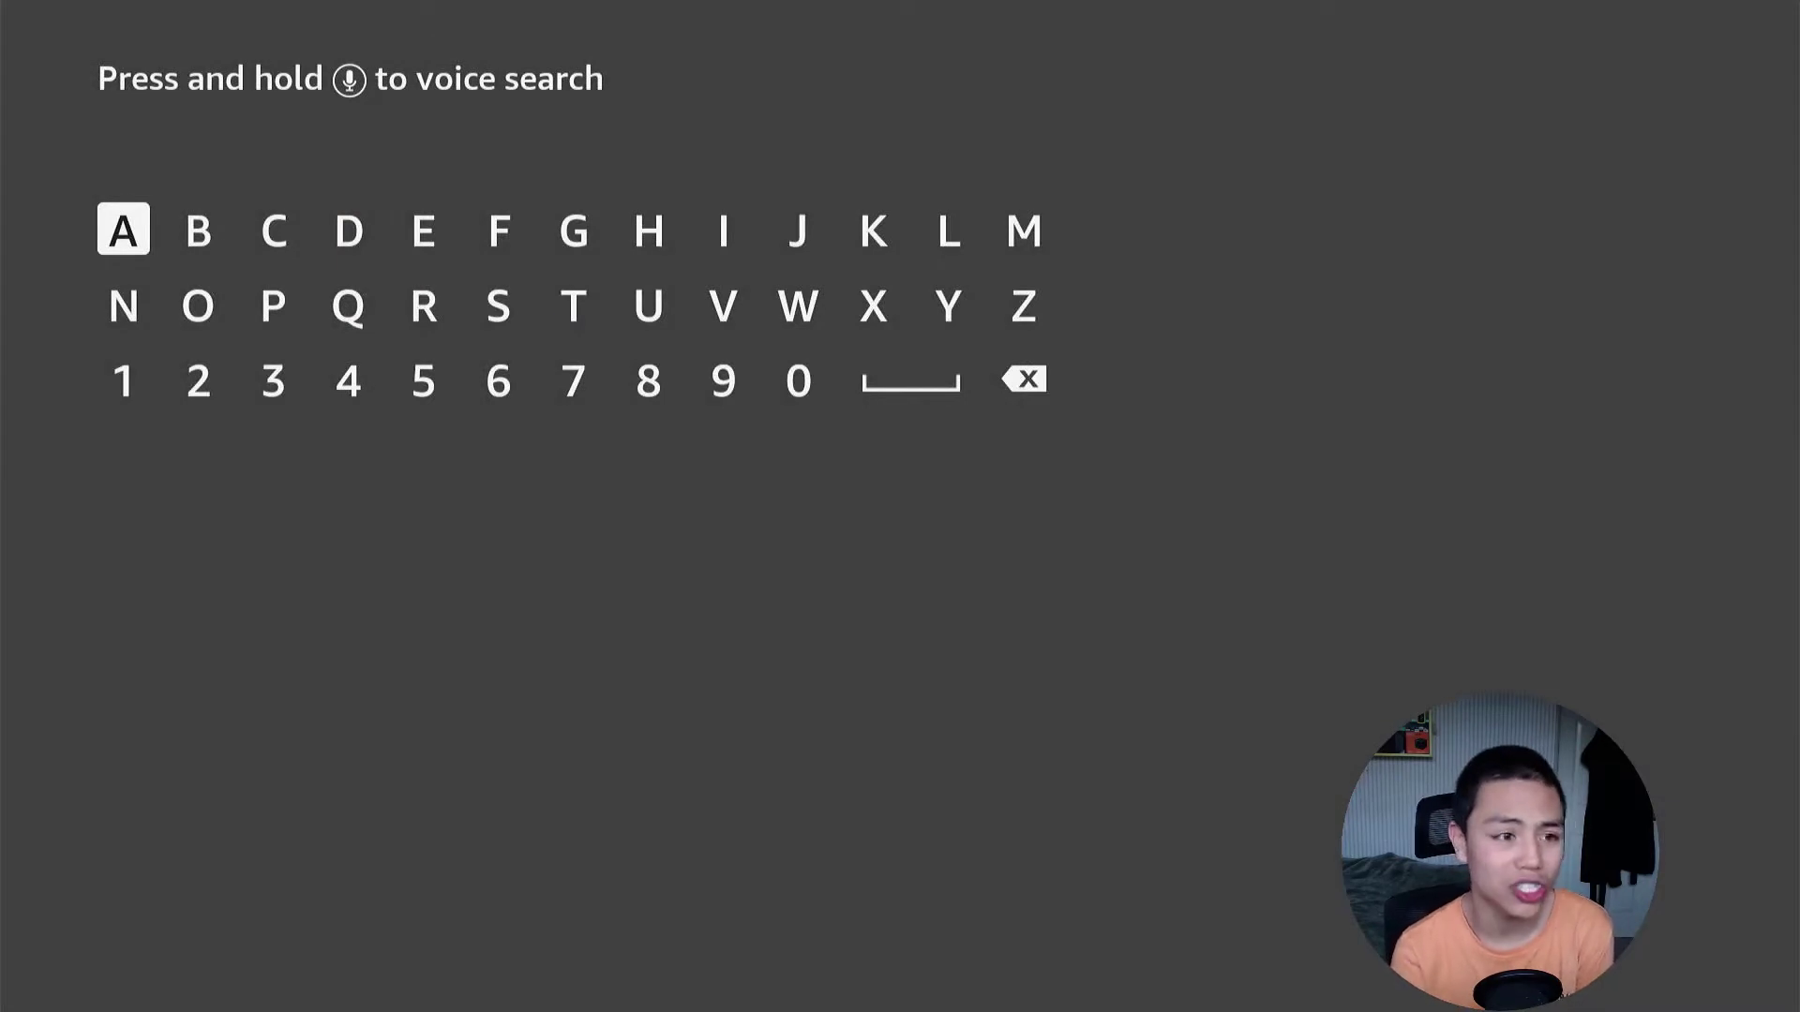
key(Right)
key(Right)
key(Right)
key(Right)
key(Right)
key(Right)
key(Right)
key(Right)
key(Right)
key(Down)
key(Return)
key(Left)
key(Up)
key(Return)
key(Down)
key(Down)
key(Down)
key(Down)
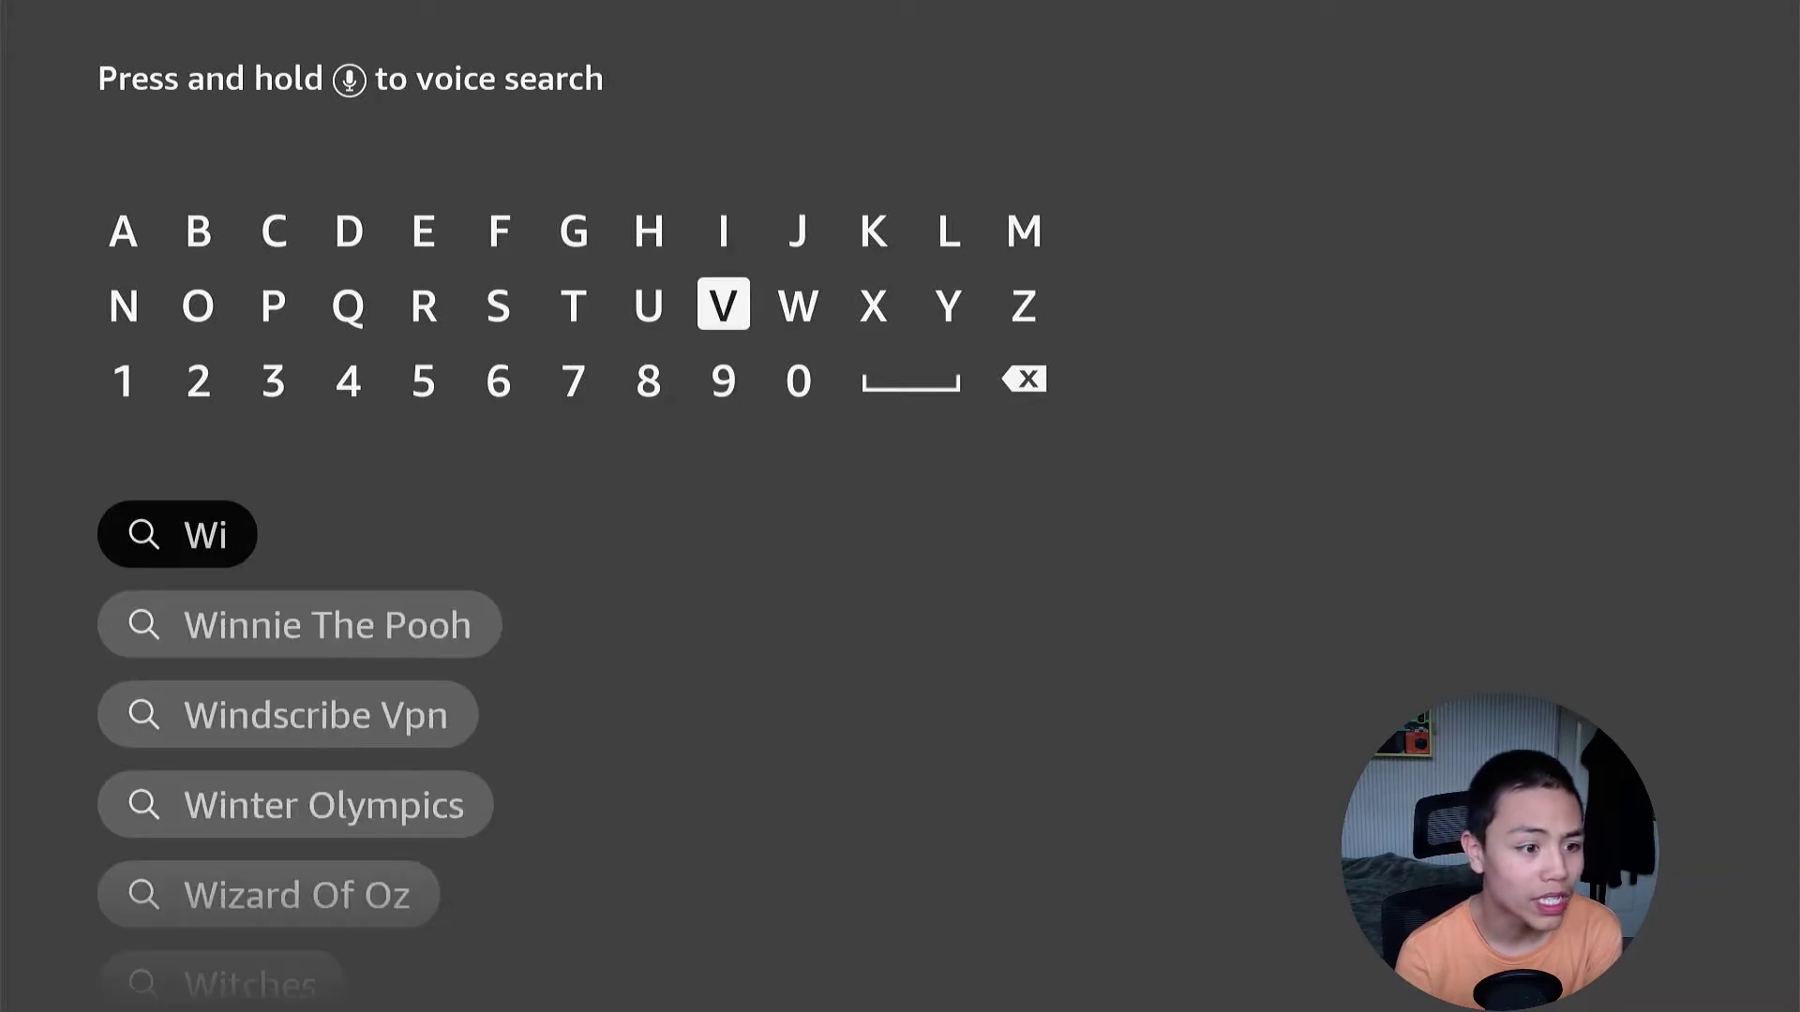
key(Up)
key(Up)
key(Up)
key(Up)
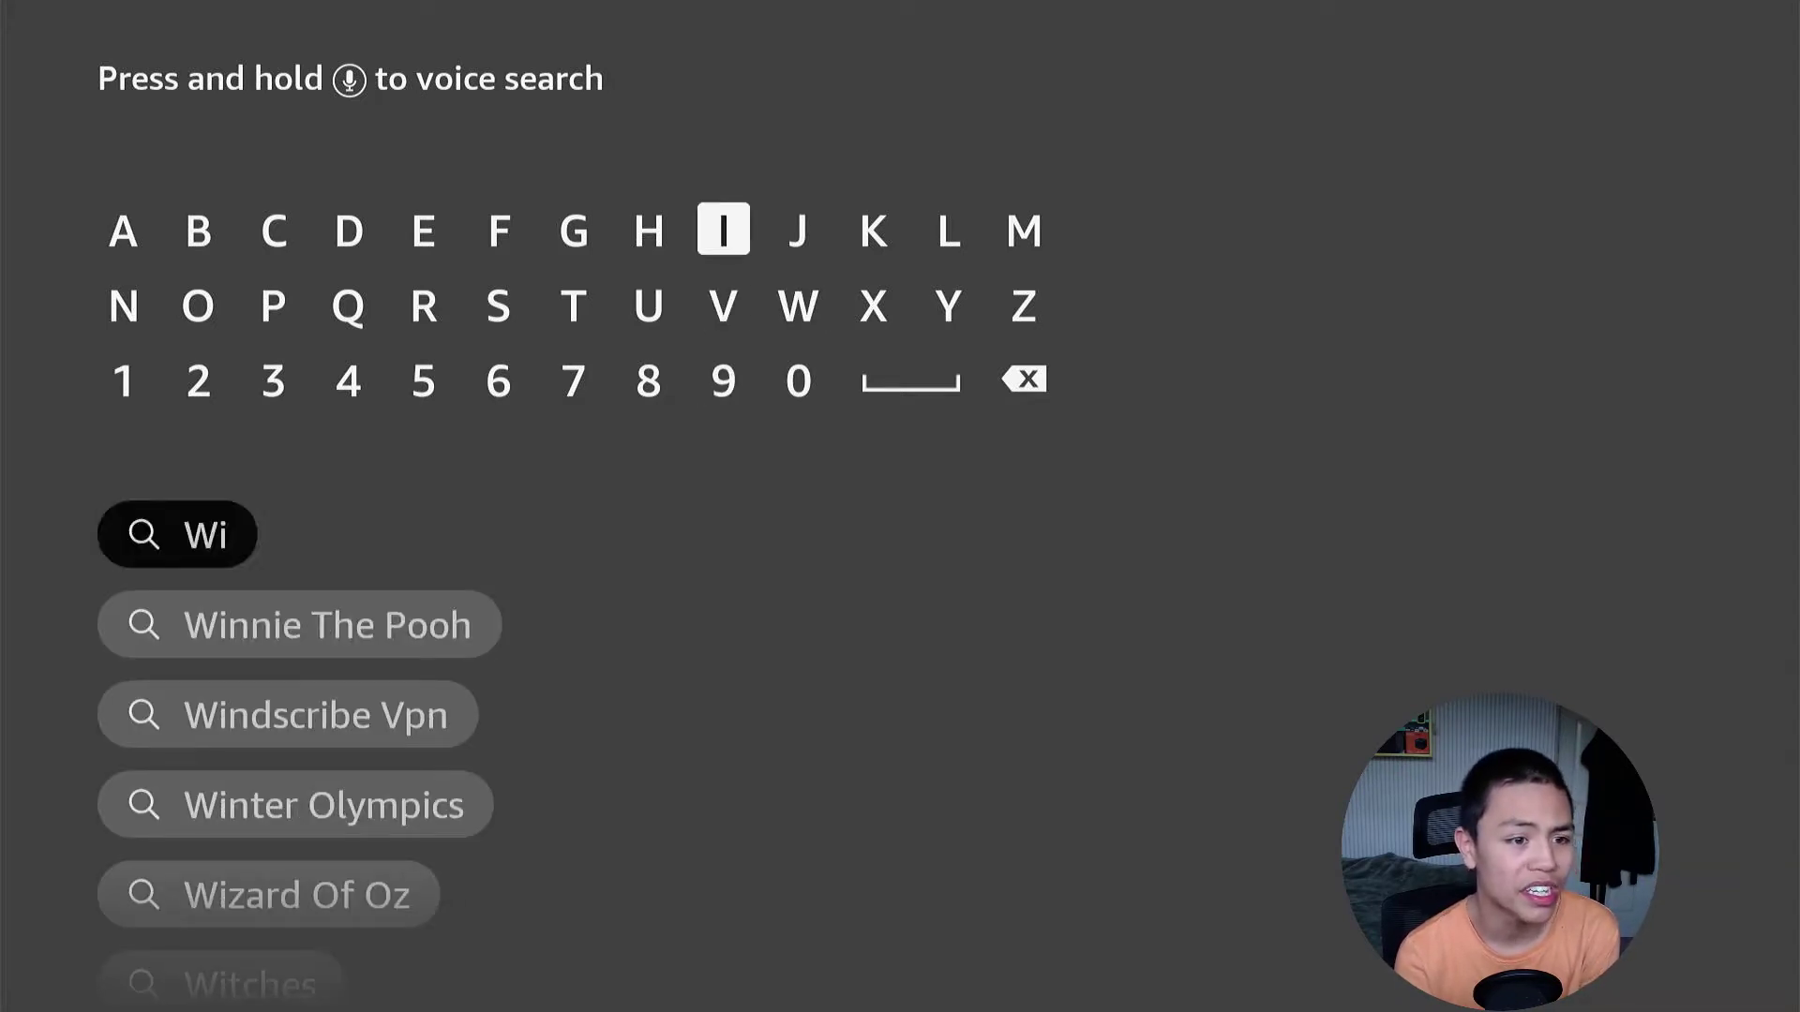
key(Left)
key(Left)
key(Left)
key(Left)
key(Down)
key(Return)
key(Up)
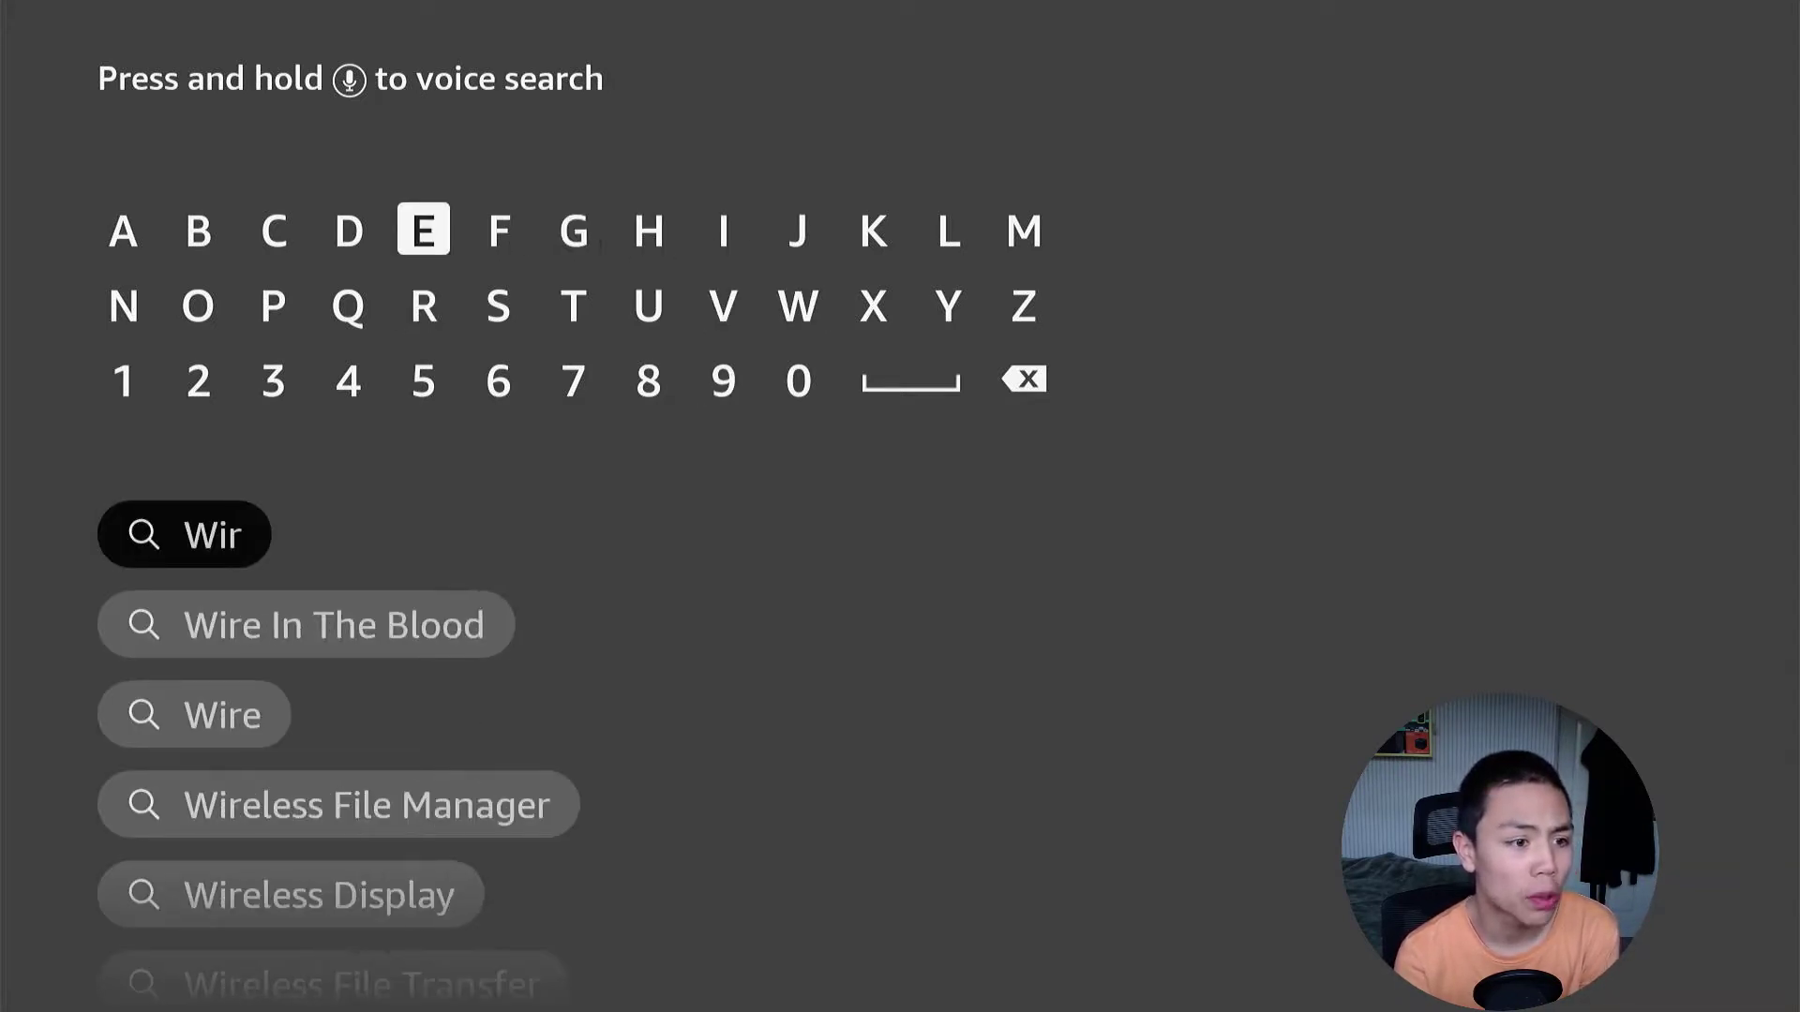
key(Return)
Pick Wireless File Manager (Send Files to TV) from the suggestions and download it.
key(Down)
key(Down)
key(Down)
key(Down)
key(Down)
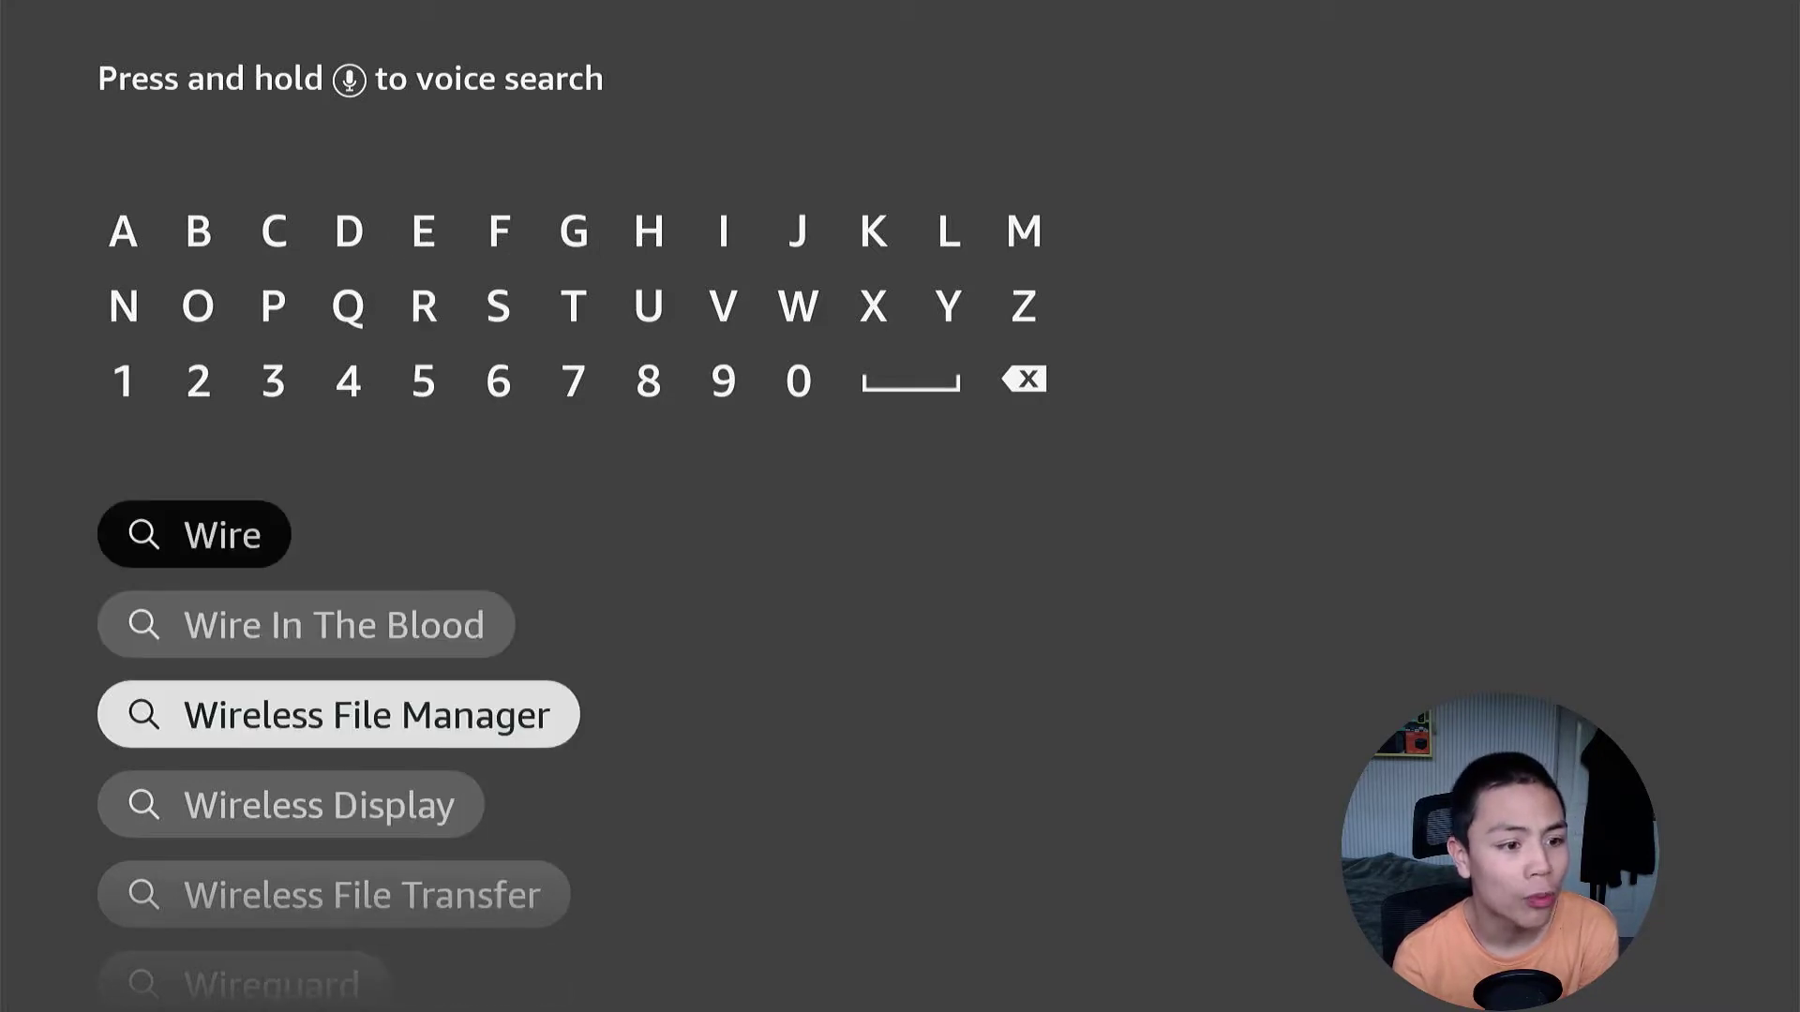
key(Return)
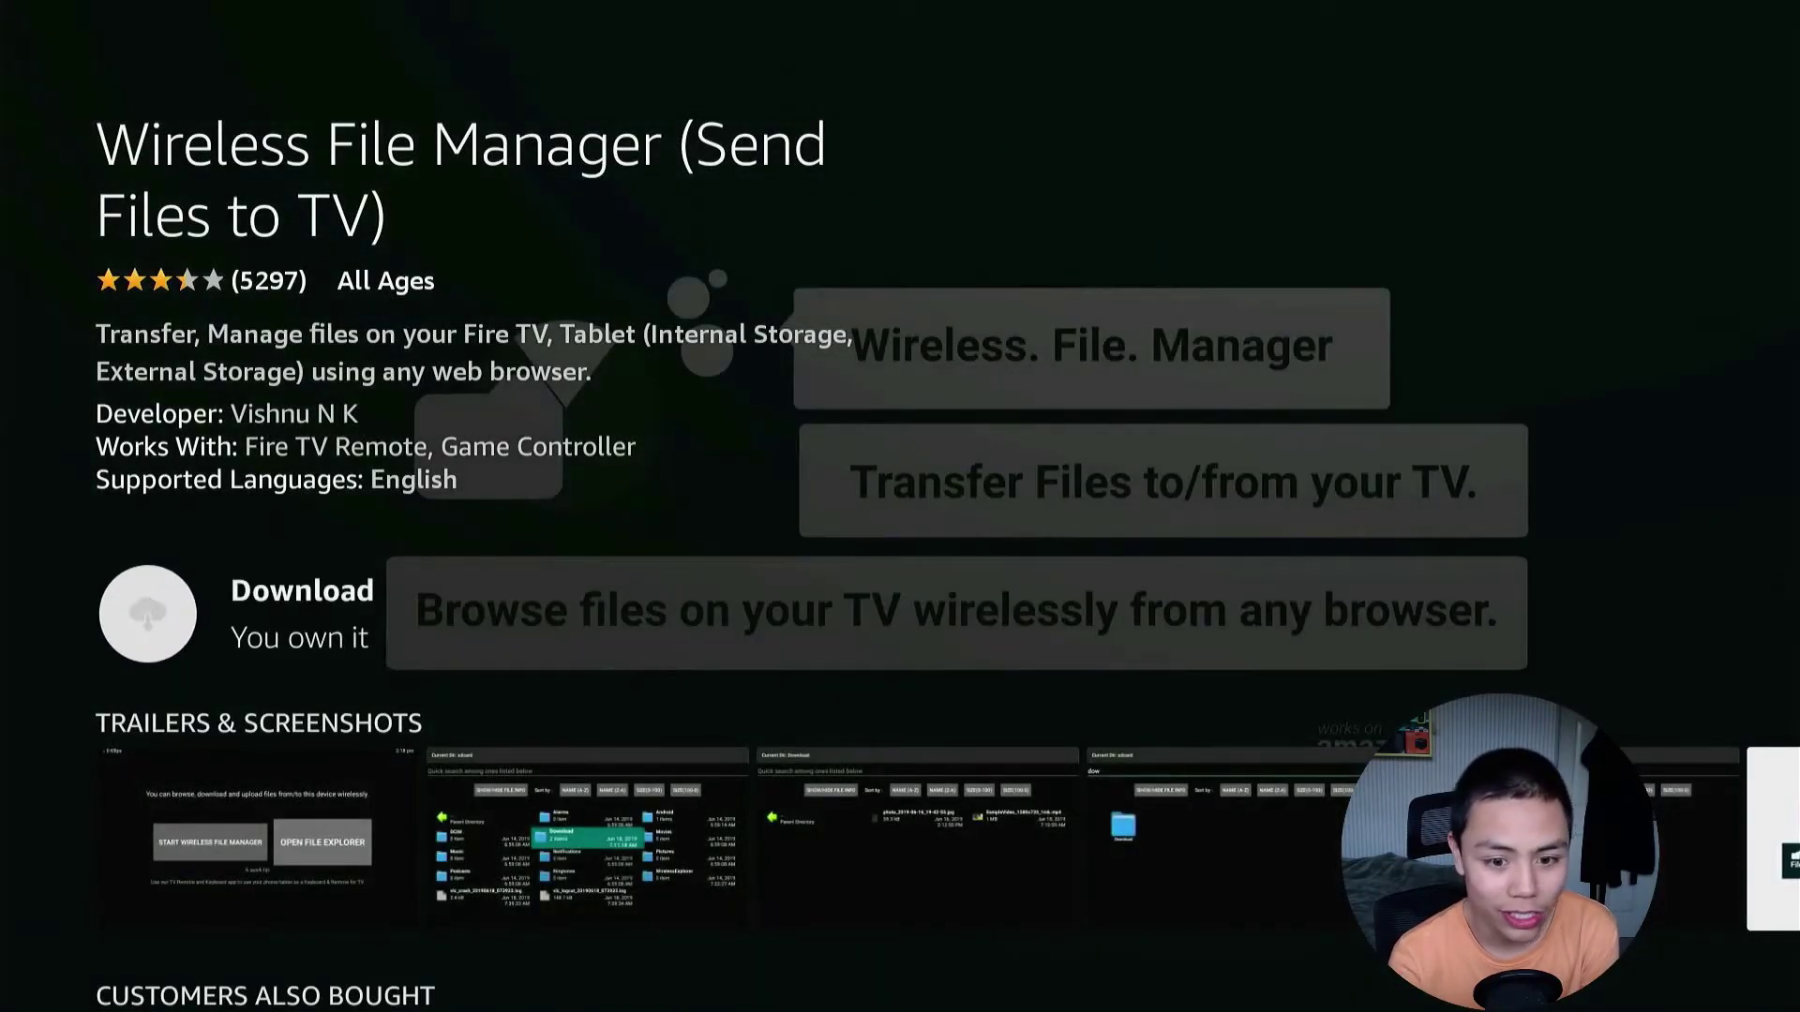
key(Return)
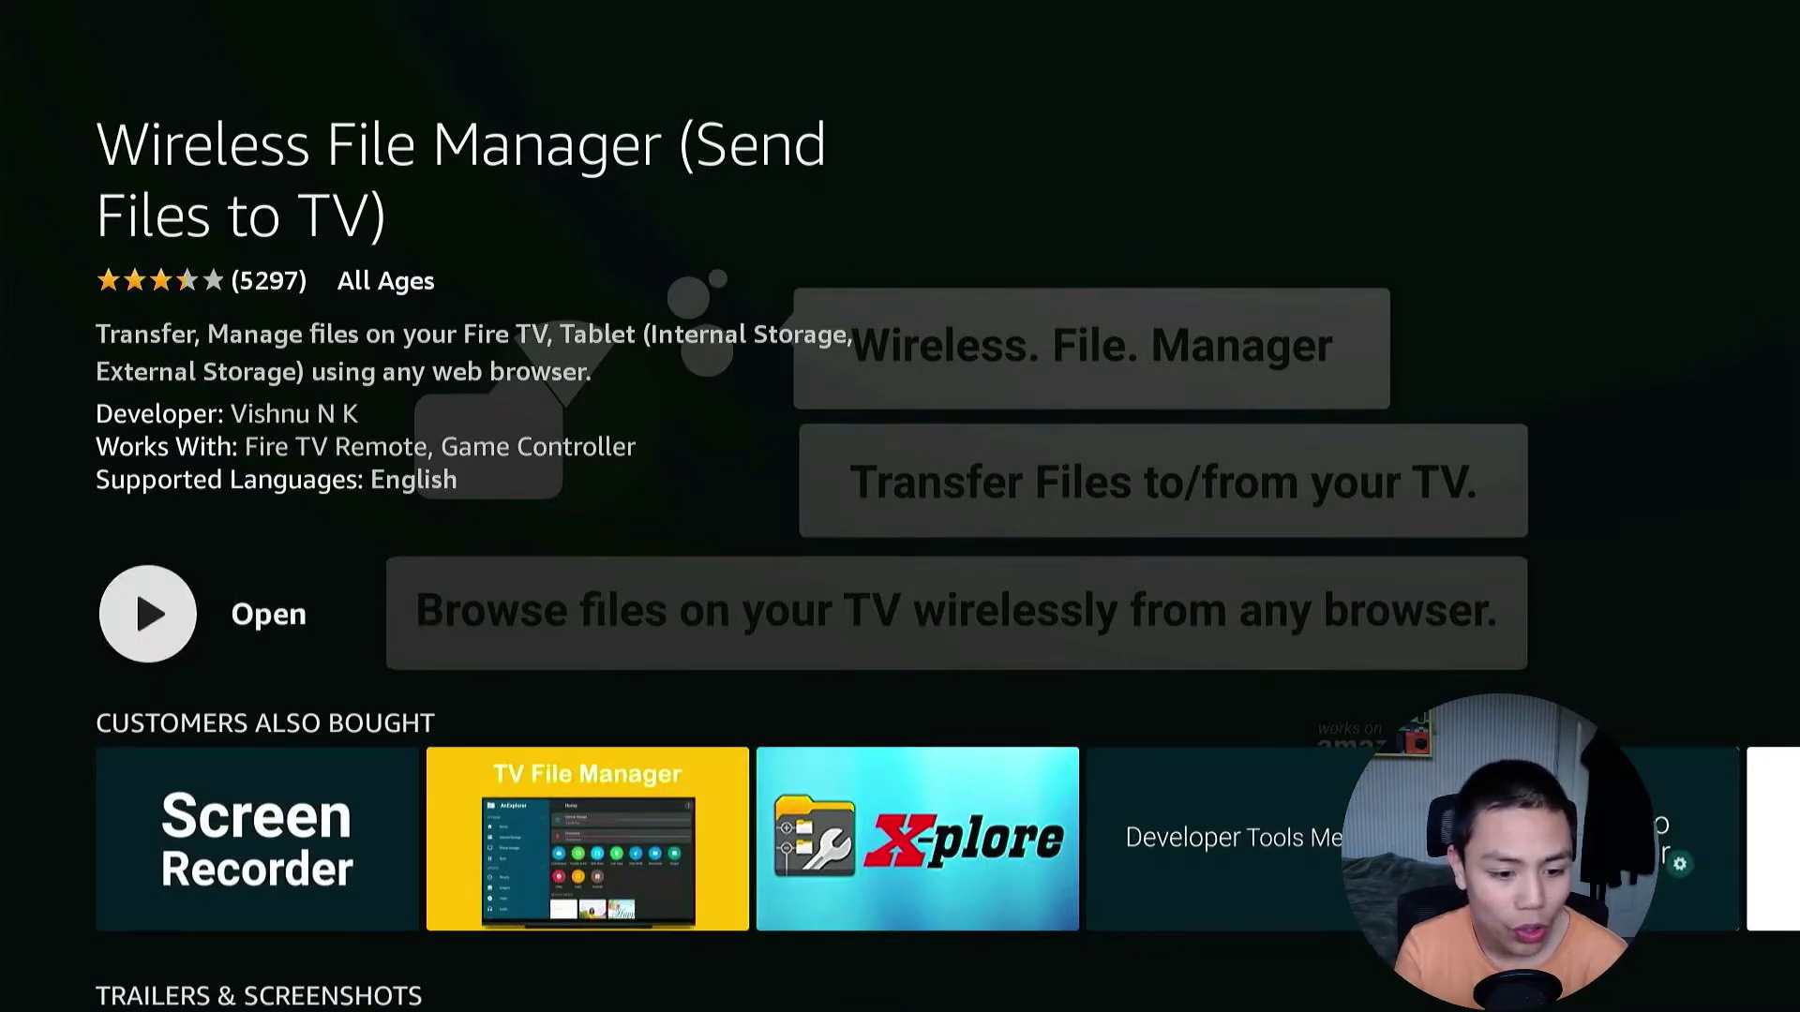
Return to the search keyboard and erase the previous 'Wire' search text.
key(Escape)
key(Escape)
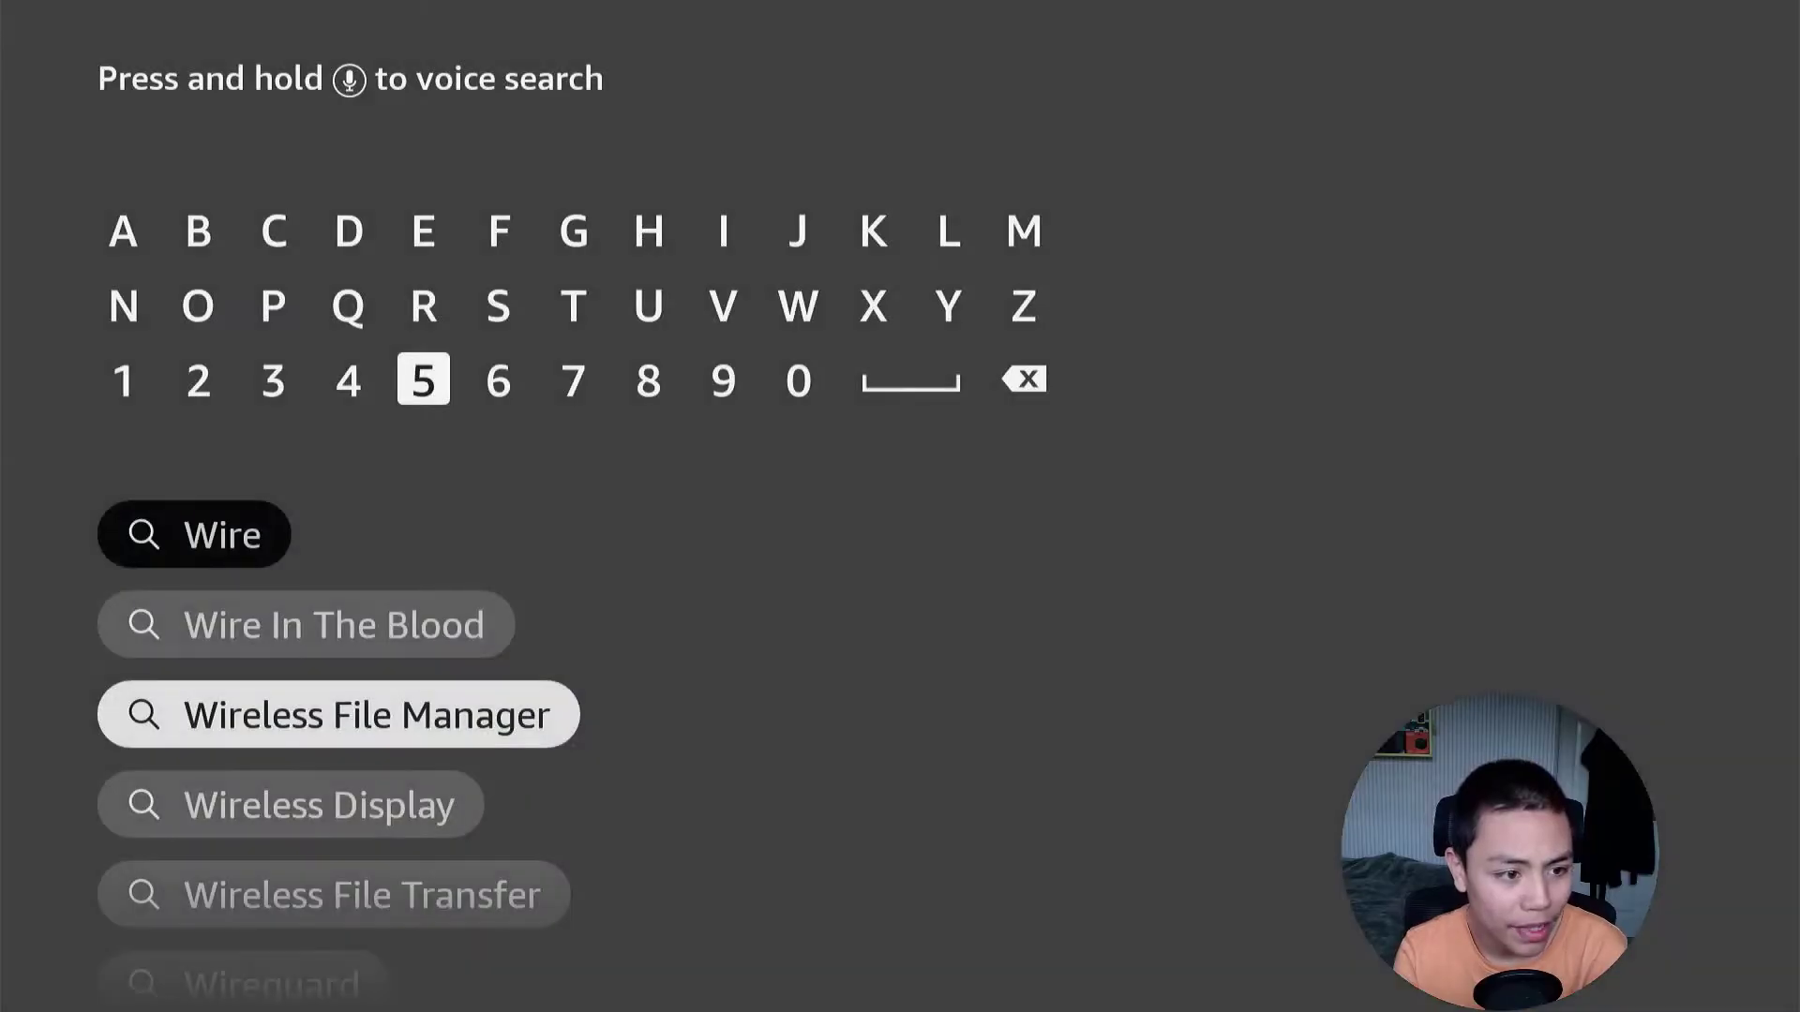
key(Up)
key(Up)
key(Up)
key(Right)
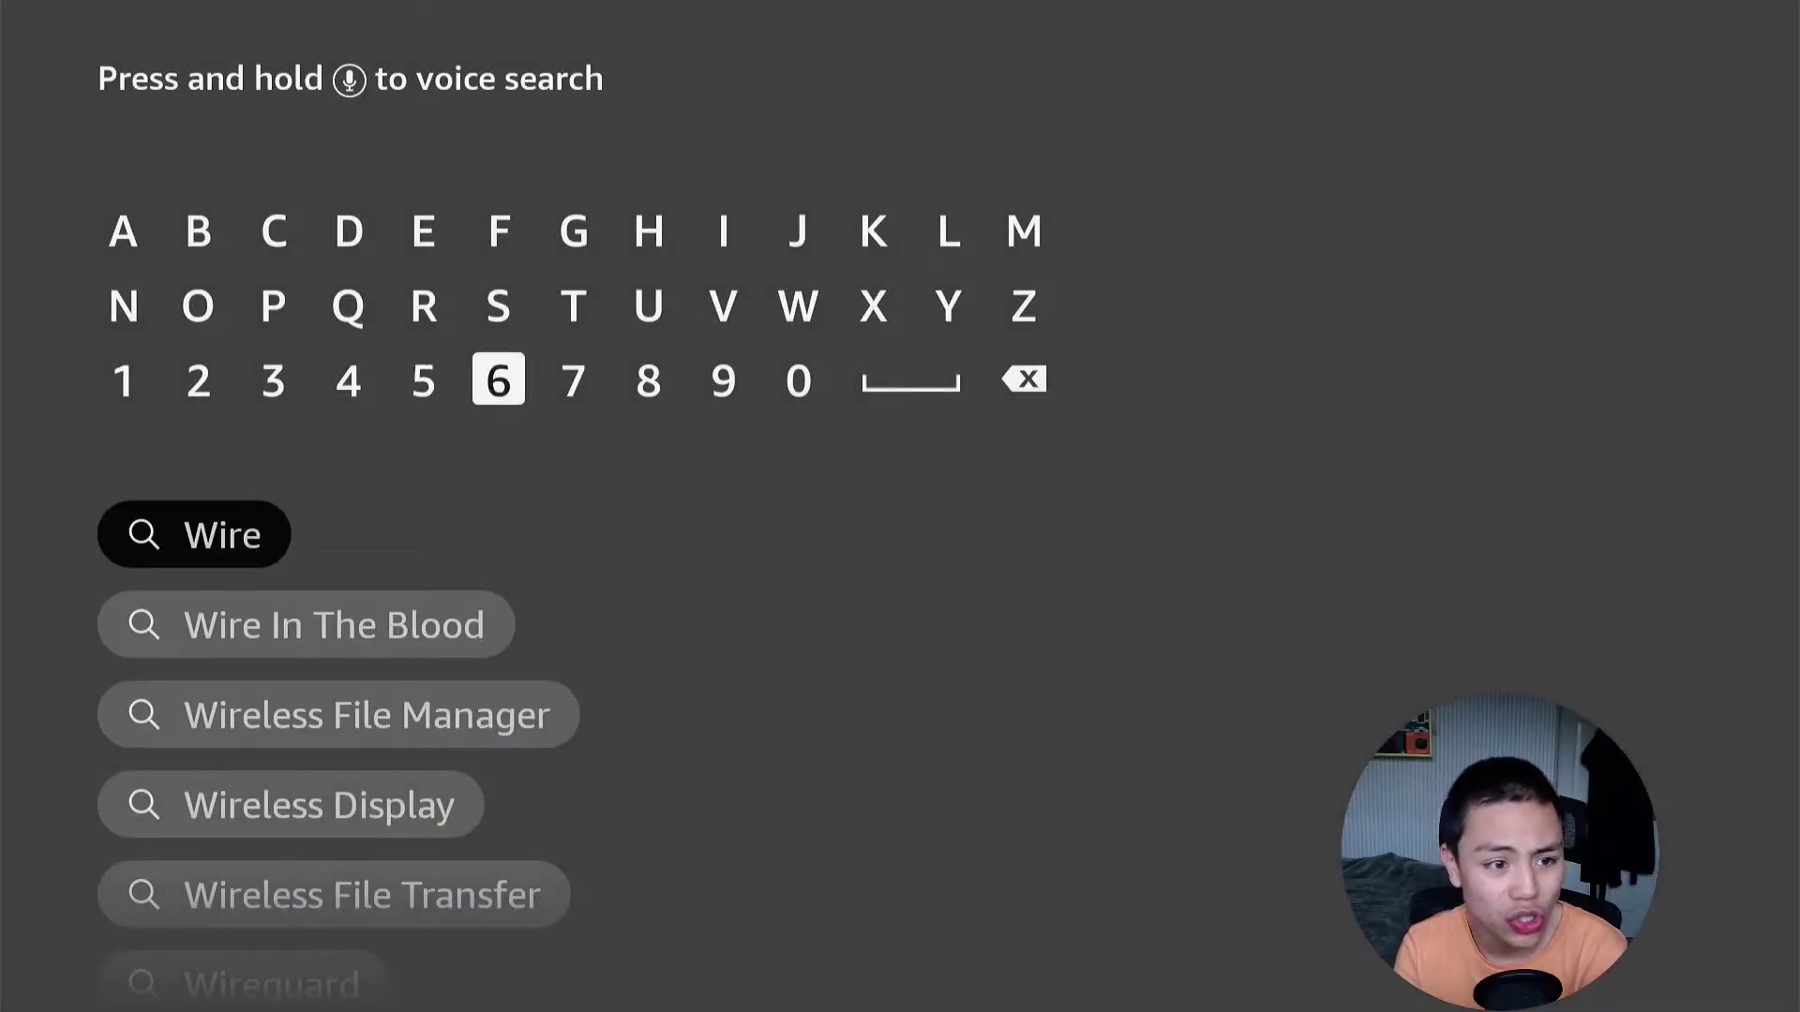
key(Right)
key(Right)
key(Right)
key(Right)
key(Right)
key(Right)
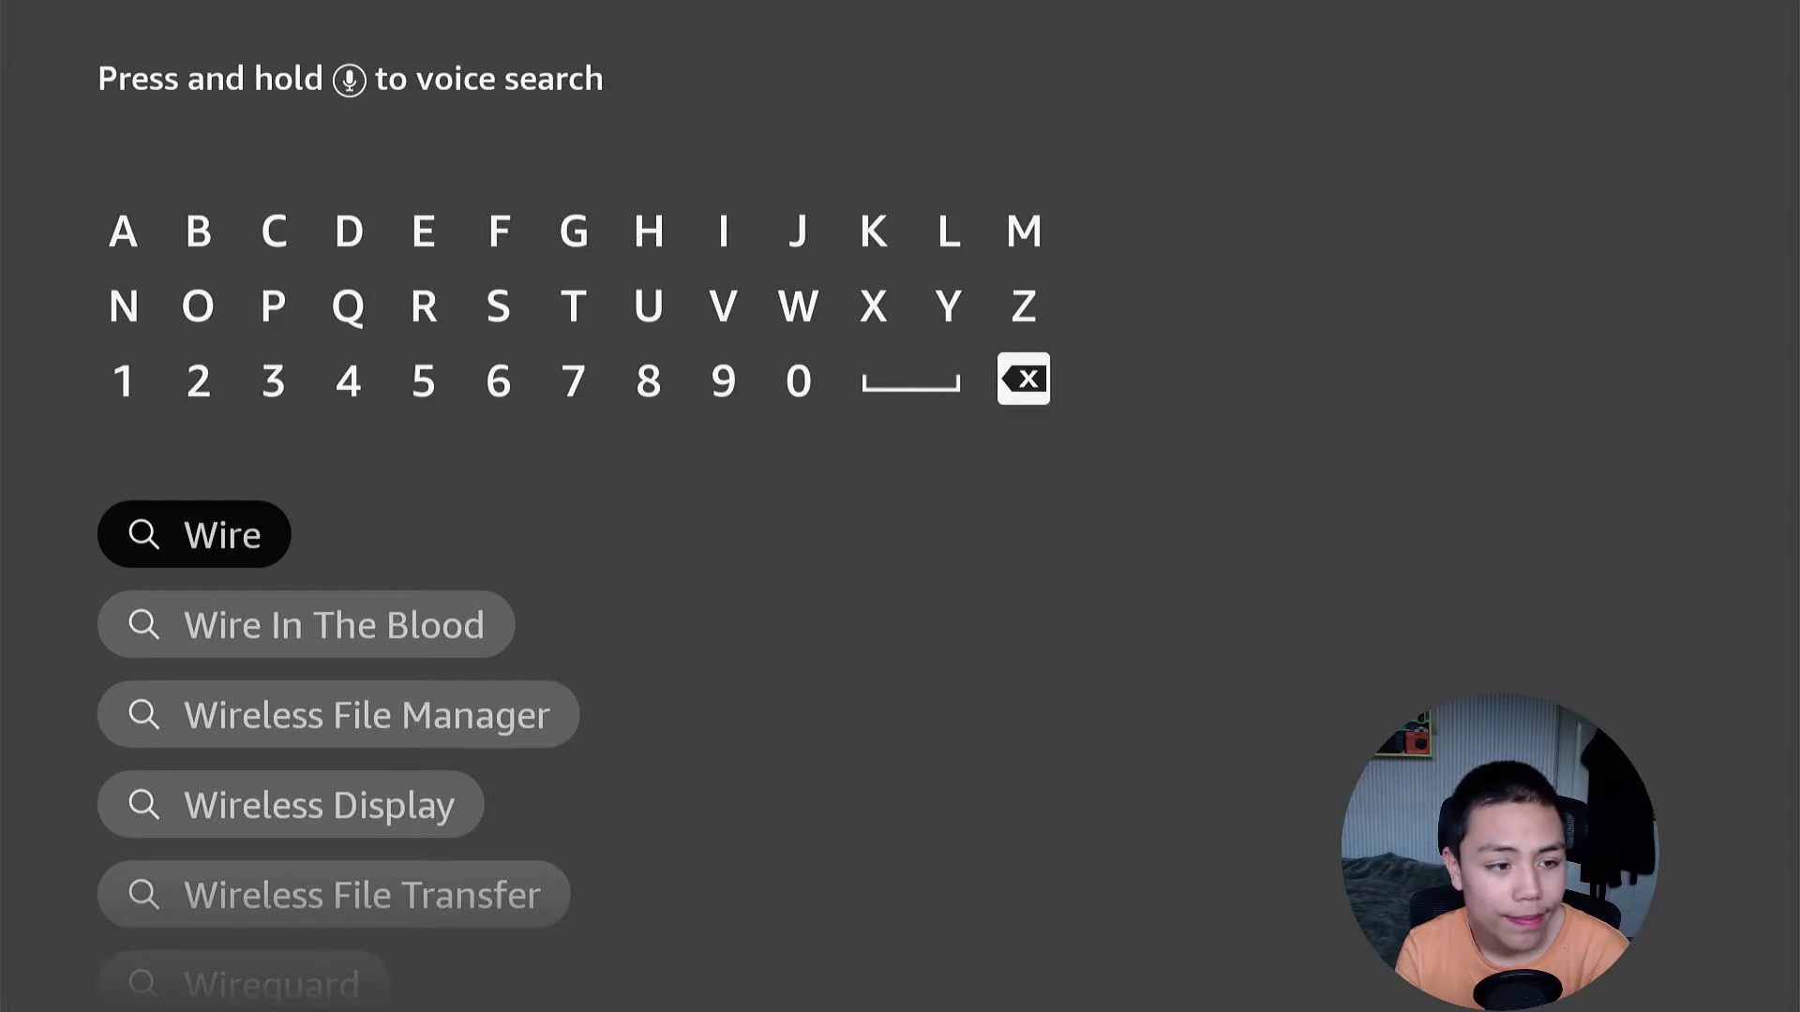
key(Return)
key(Return)
key(Return)
key(Return)
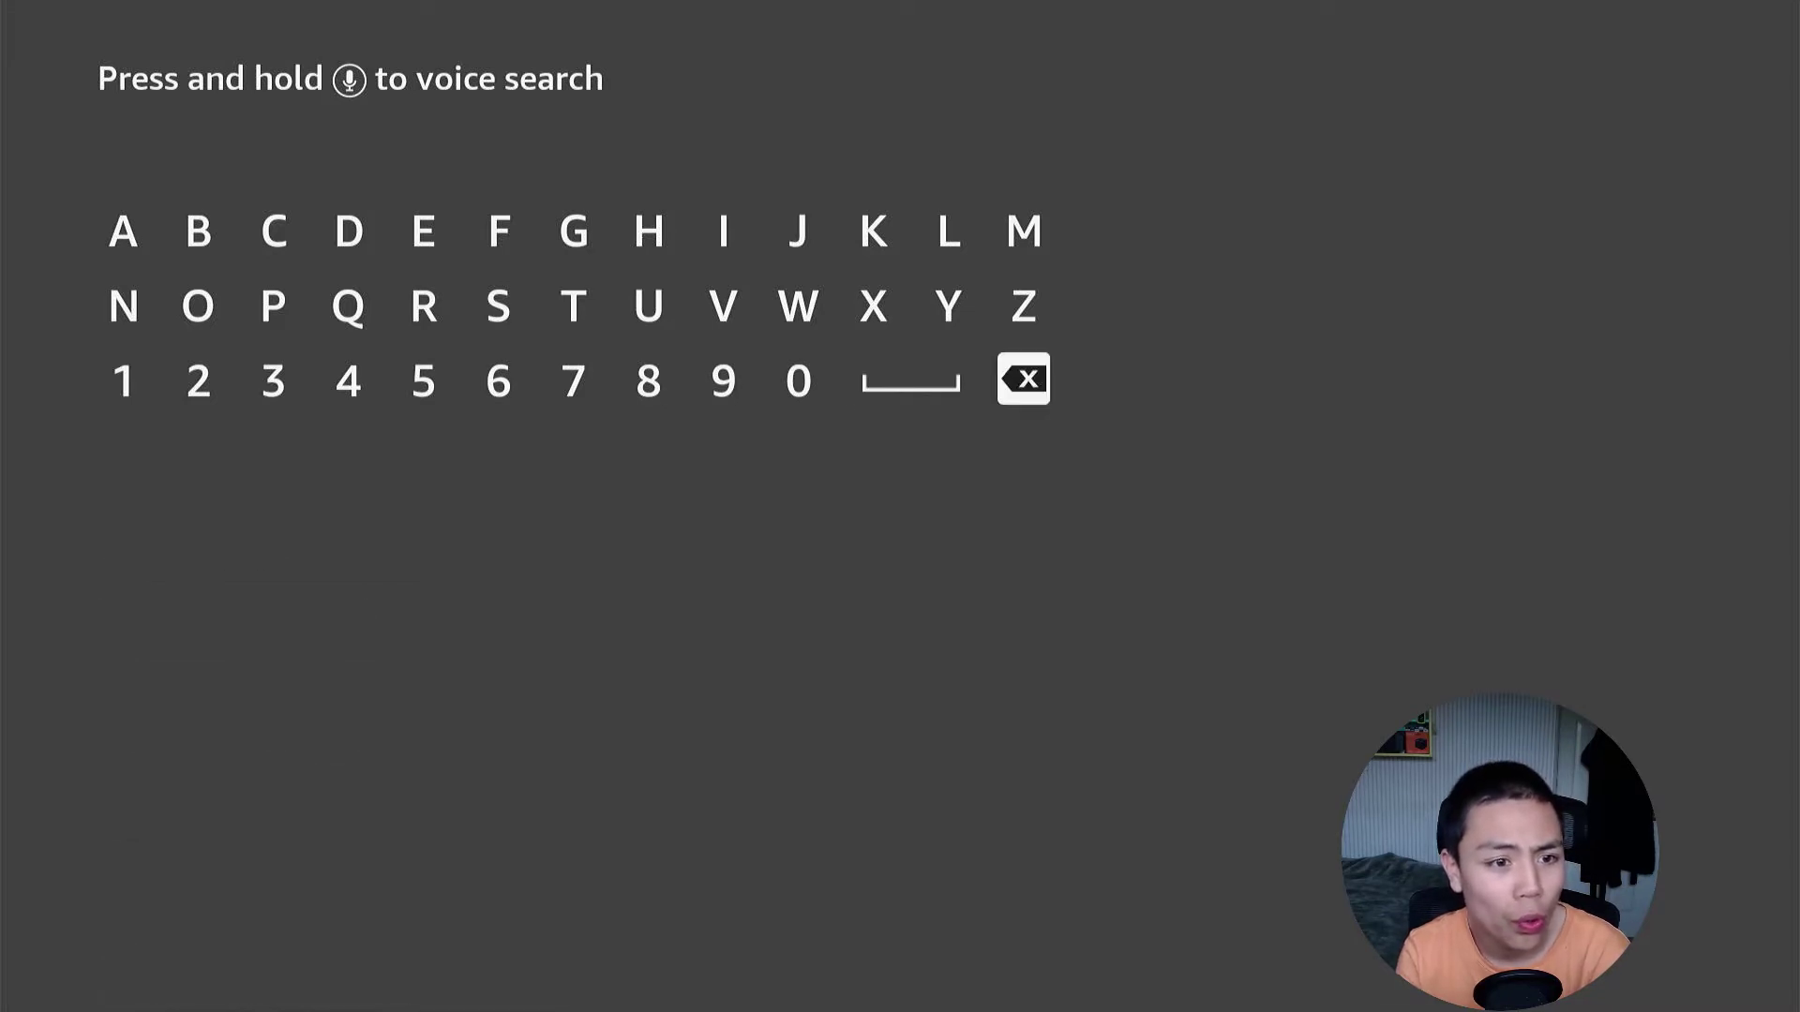
Enter 'Xp' as the new store search.
key(Left)
key(Left)
key(Up)
key(Right)
key(Return)
key(Left)
key(Left)
key(Left)
key(Left)
key(Left)
key(Left)
key(Left)
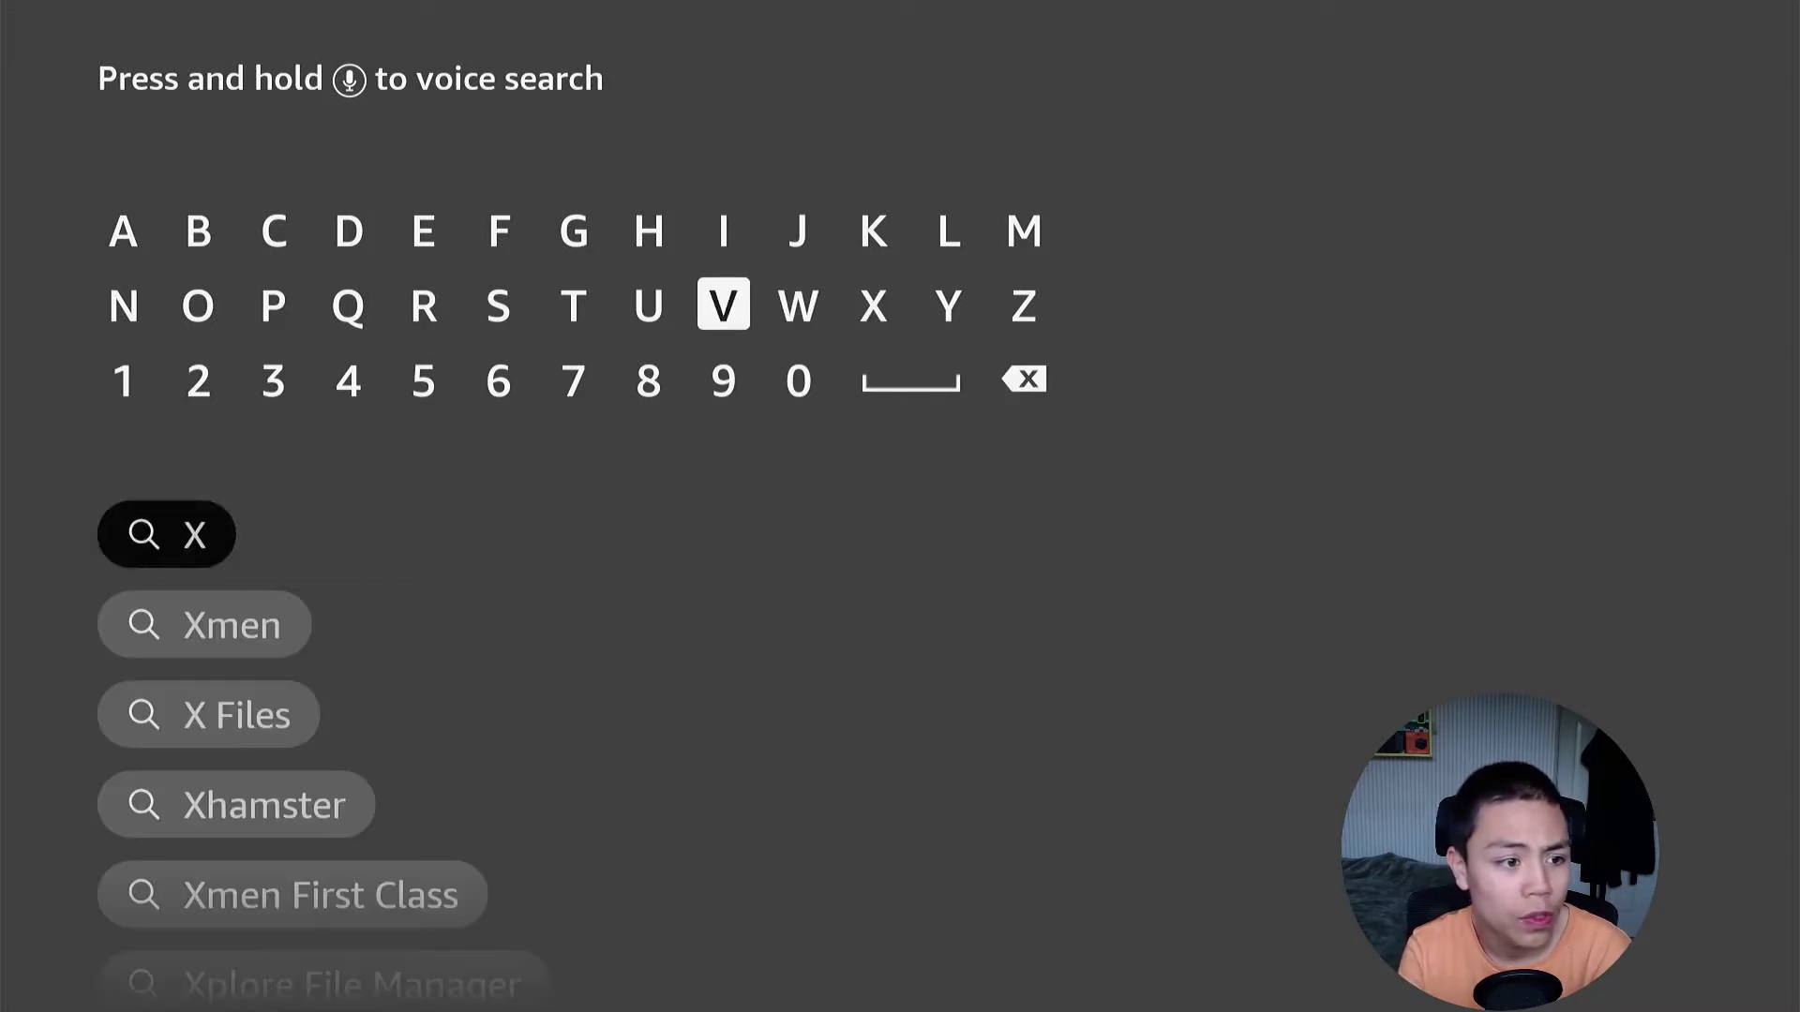
key(Left)
key(Return)
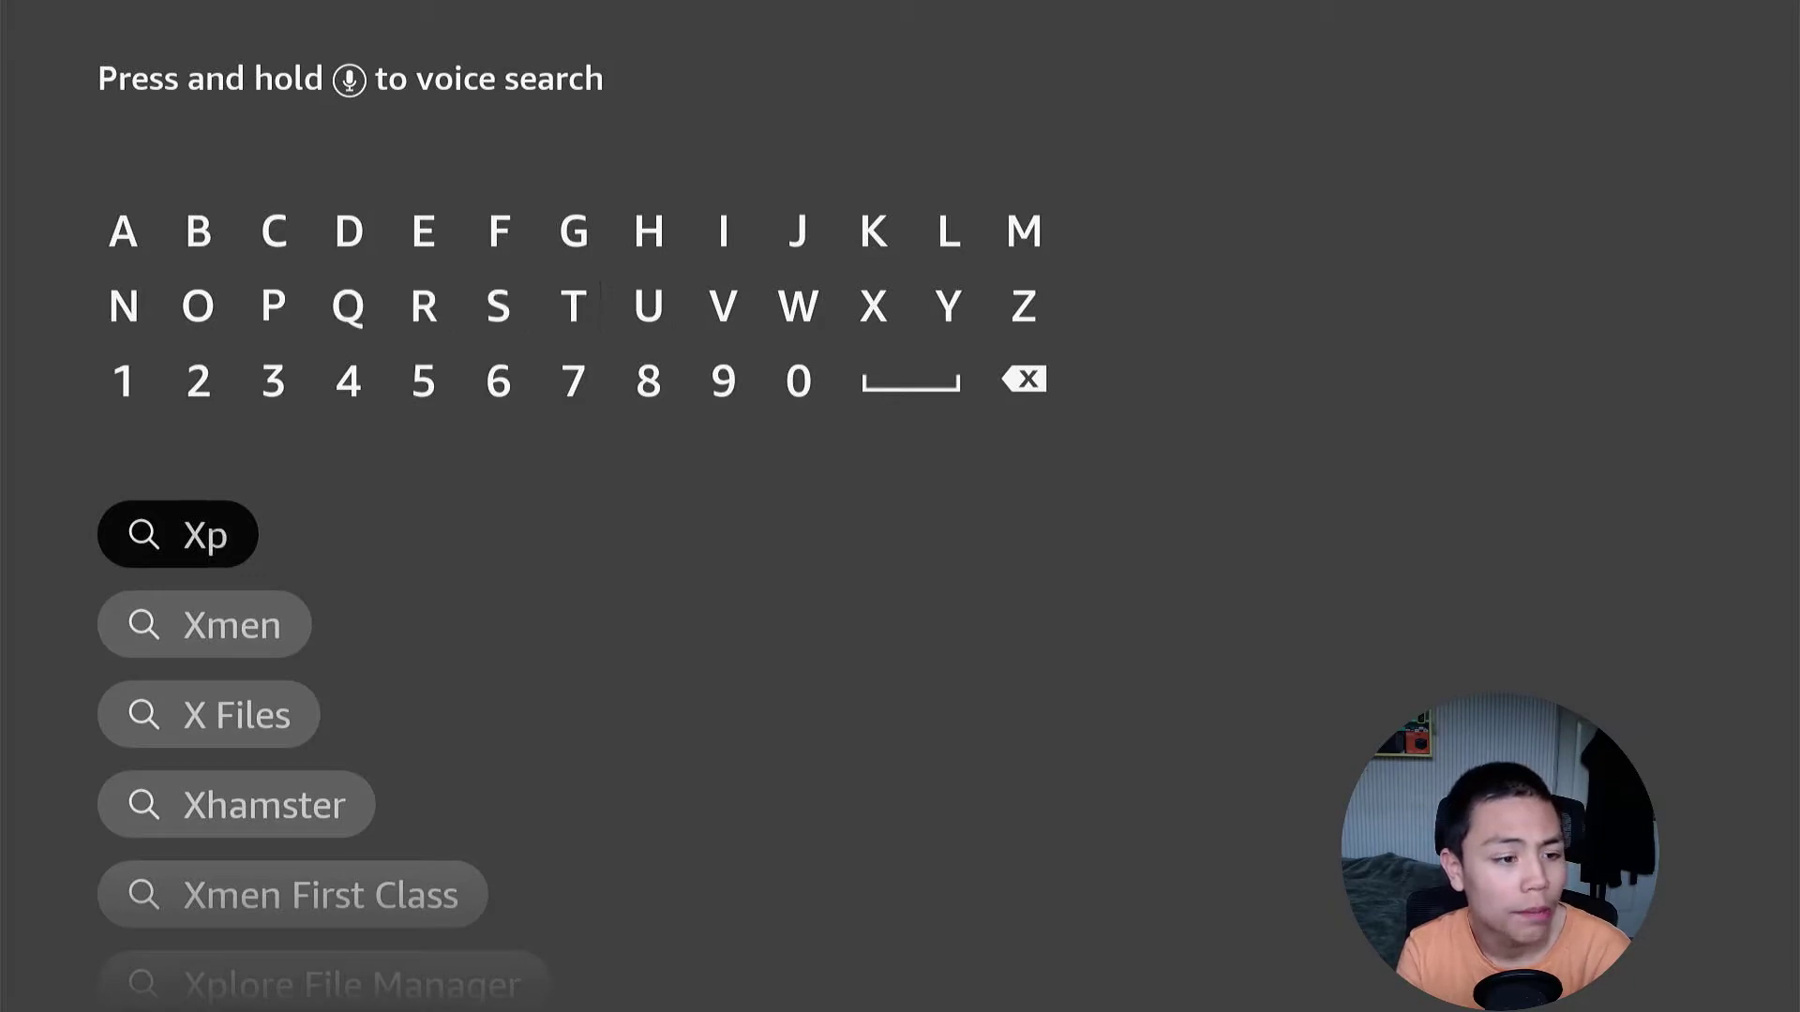
Select X-plore File Manager from the suggestions and download it.
key(Right)
key(Right)
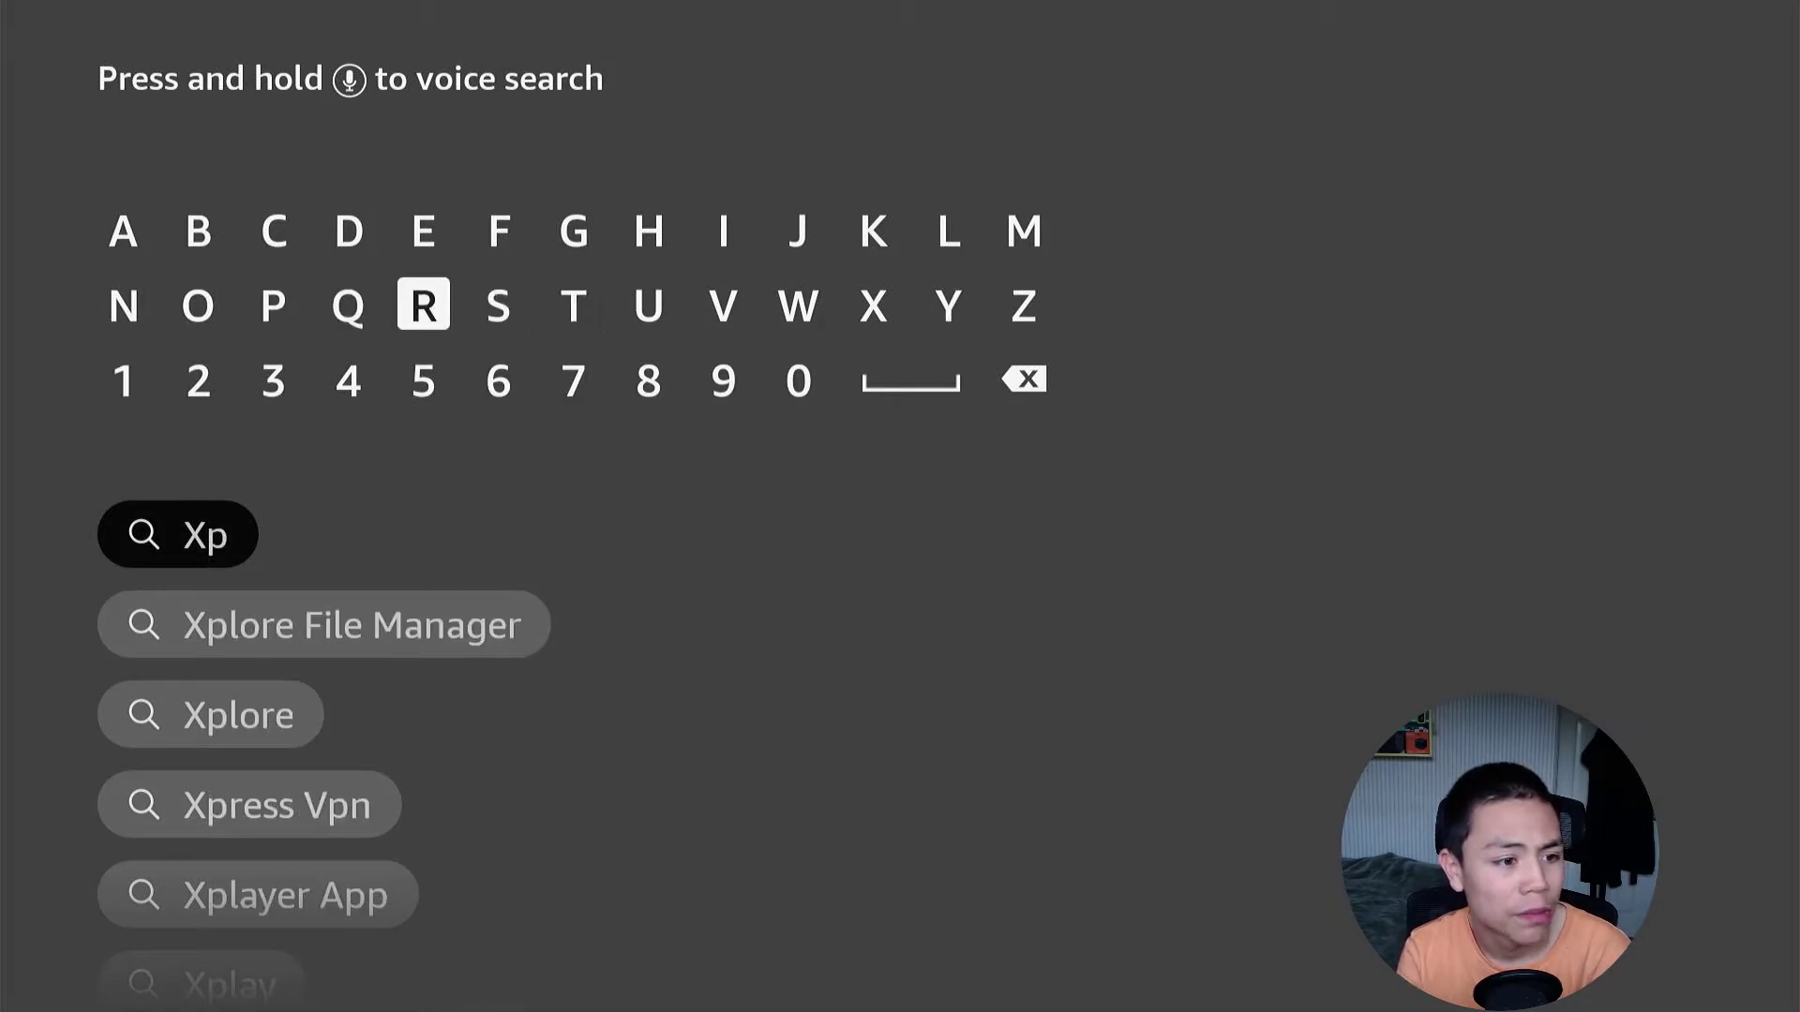
key(Down)
key(Down)
key(Down)
key(Return)
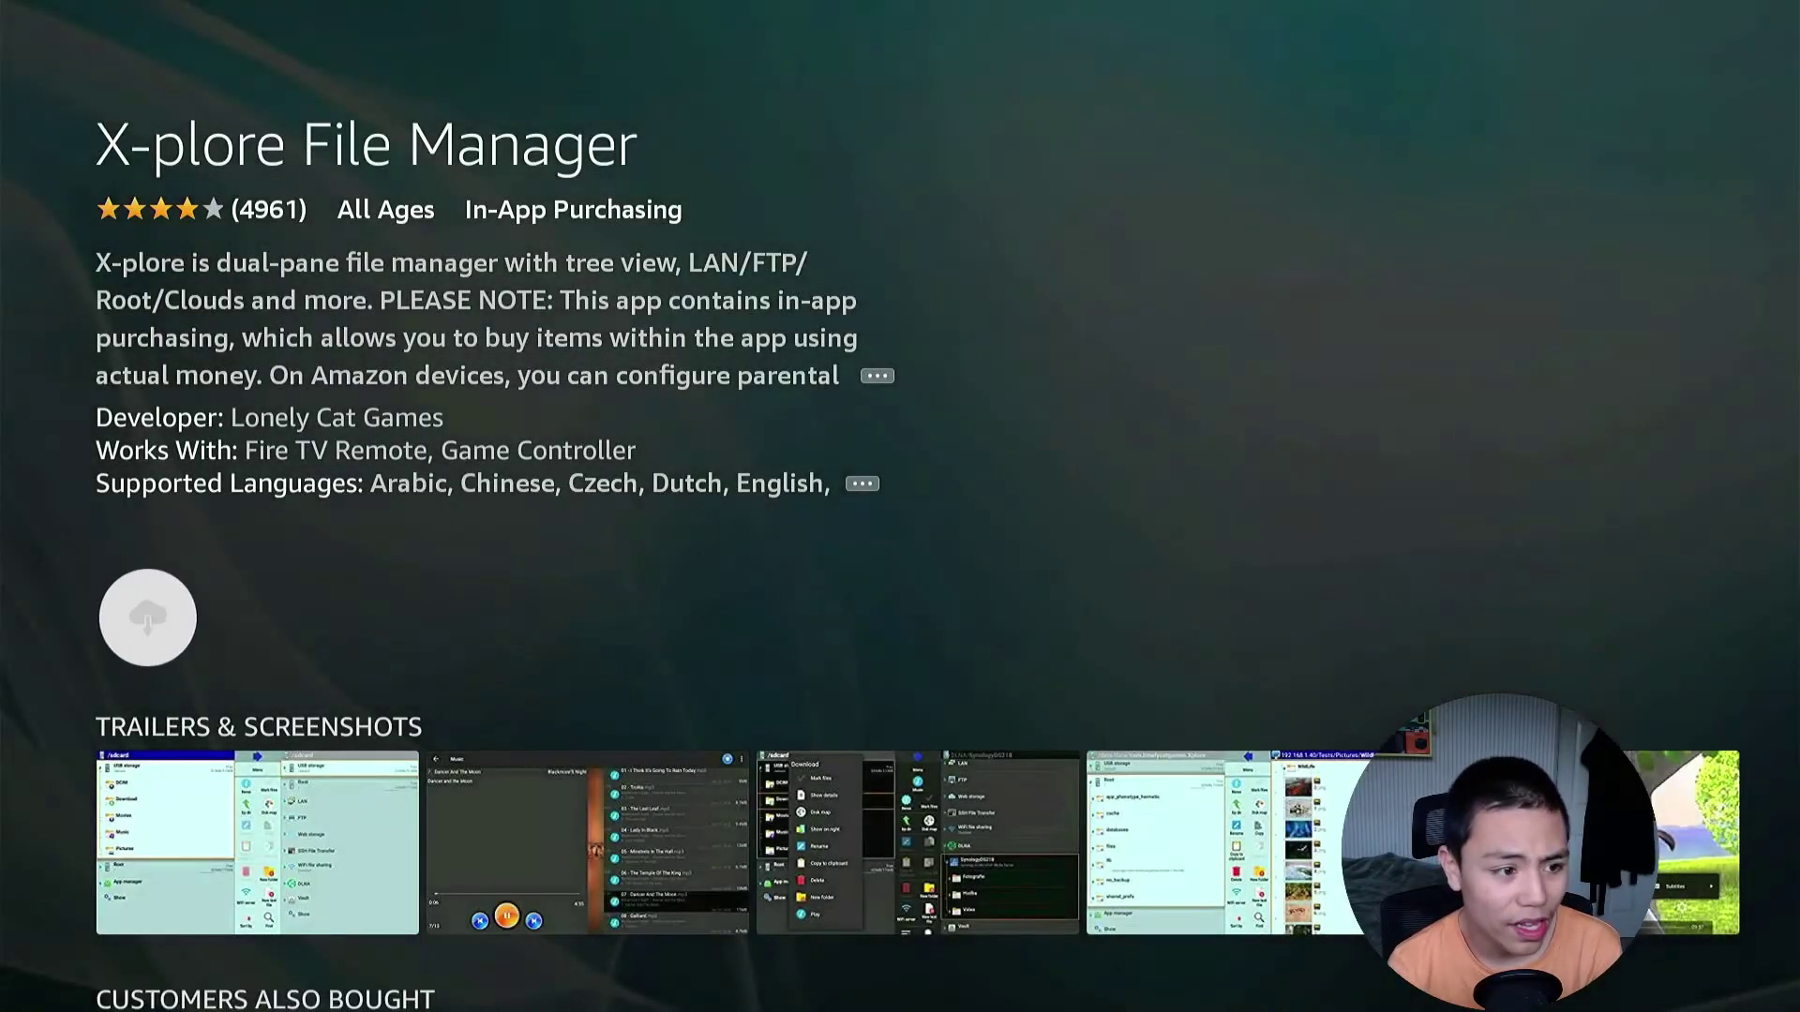
key(Return)
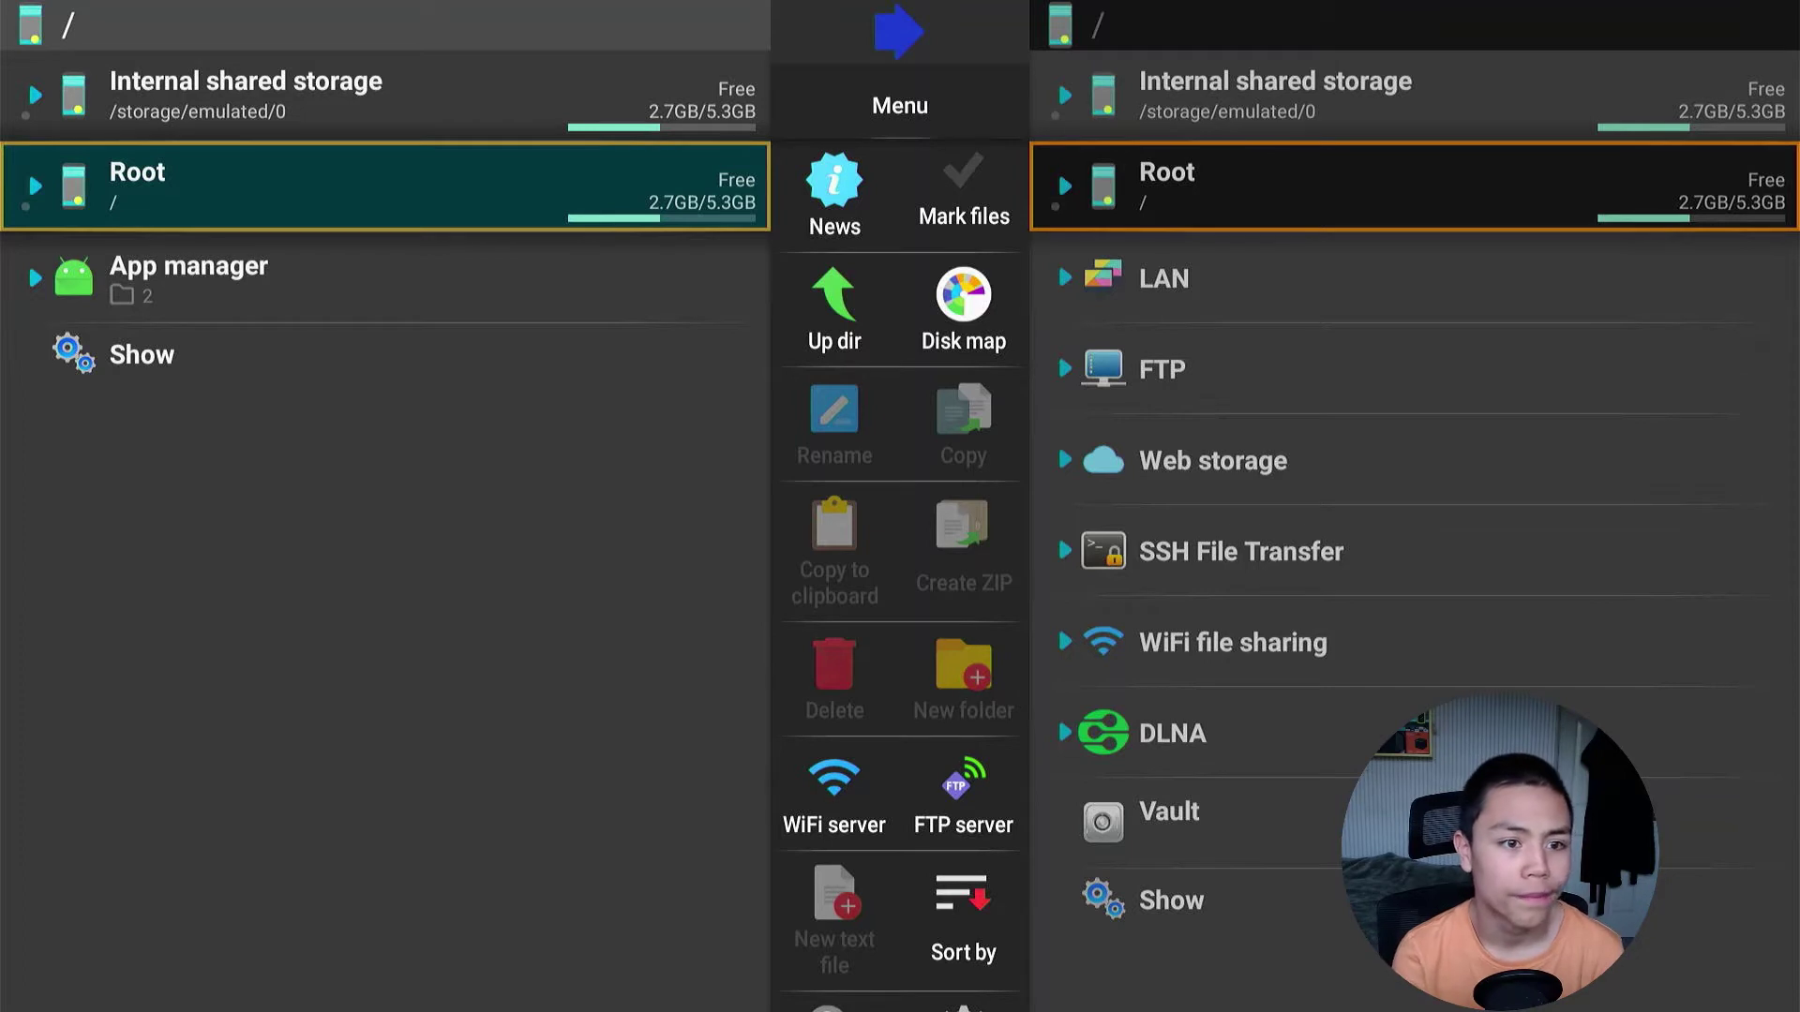
Highlight Internal shared storage, bring up its options menu and move to New folder.
key(Down)
key(Down)
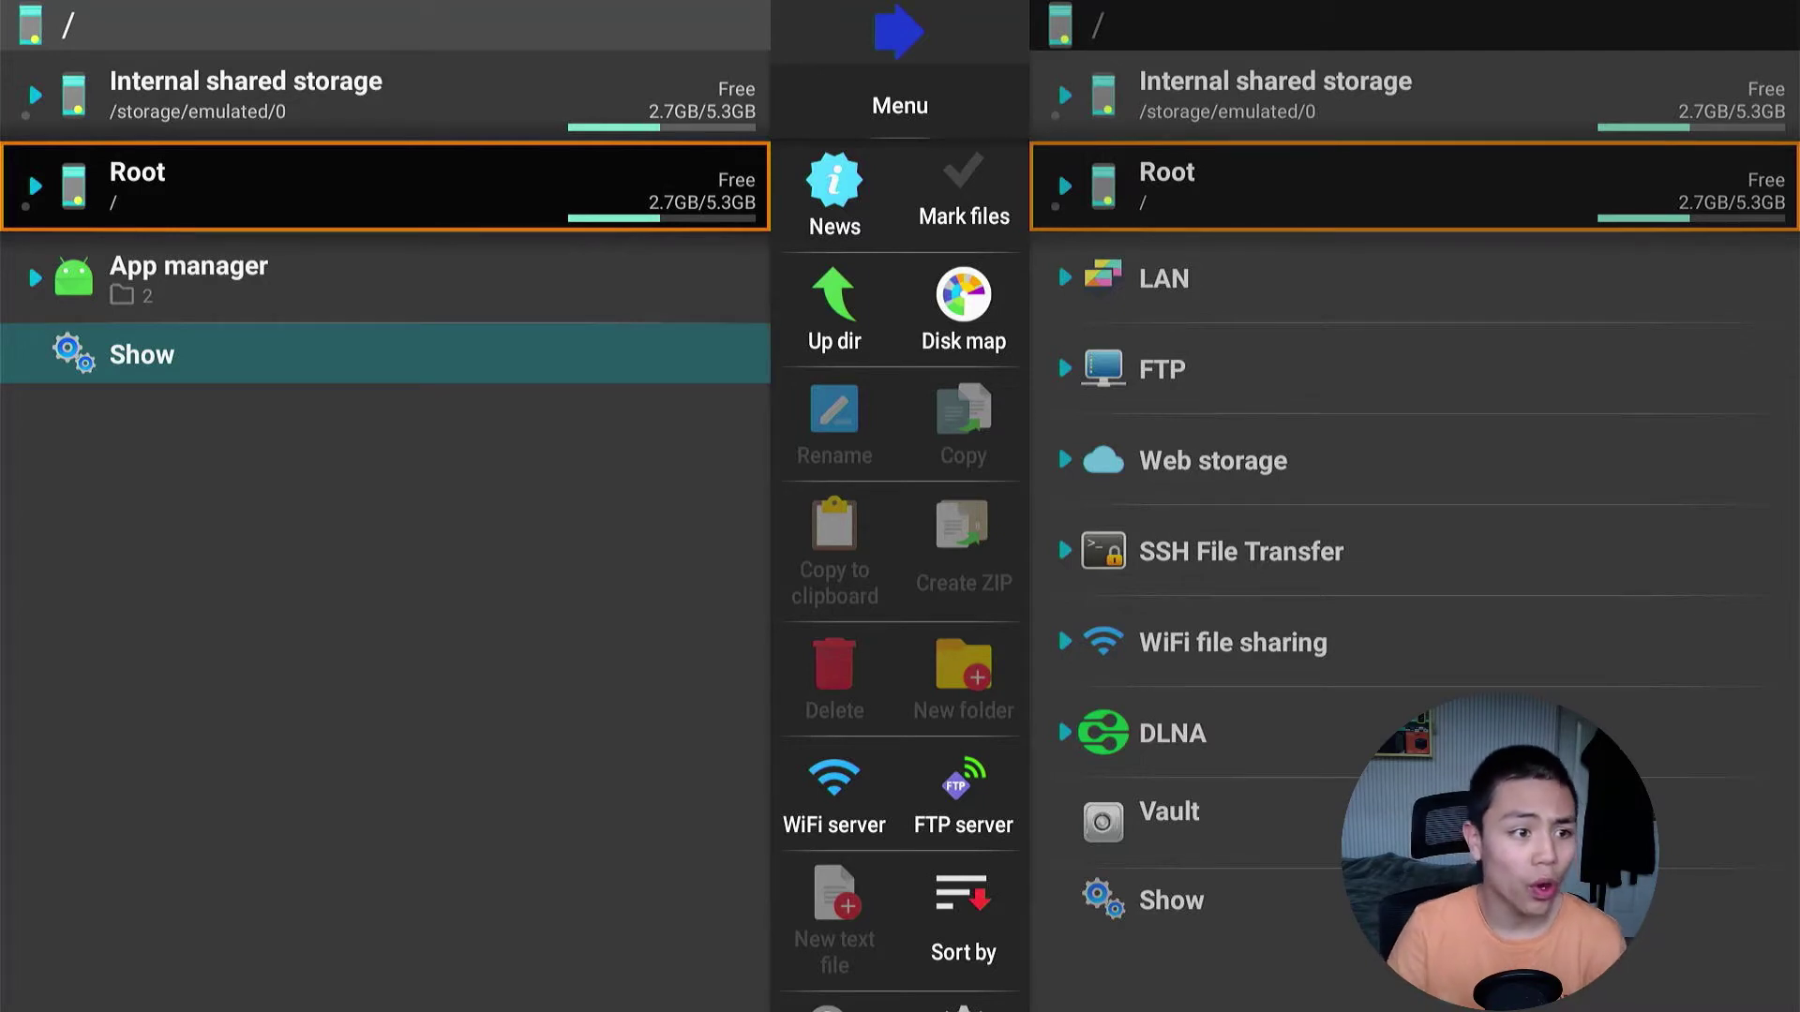
key(Up)
key(Up)
key(Up)
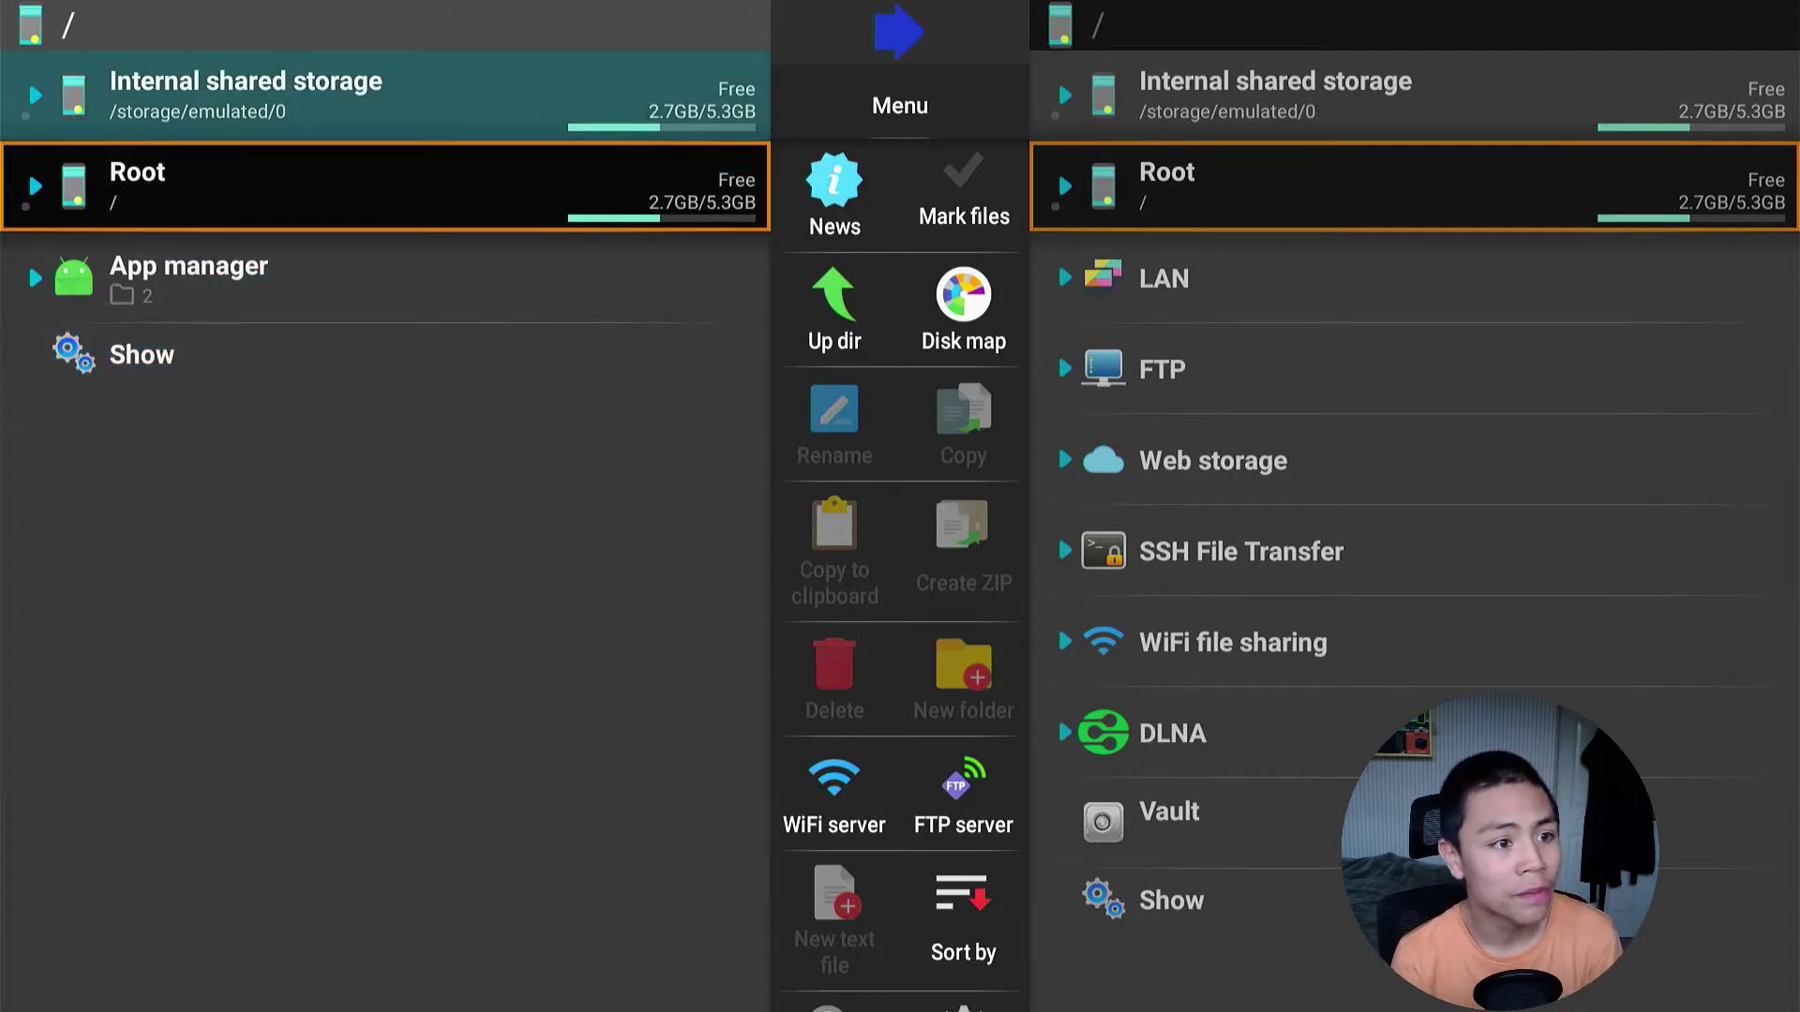
key(Down)
key(Down)
key(Down)
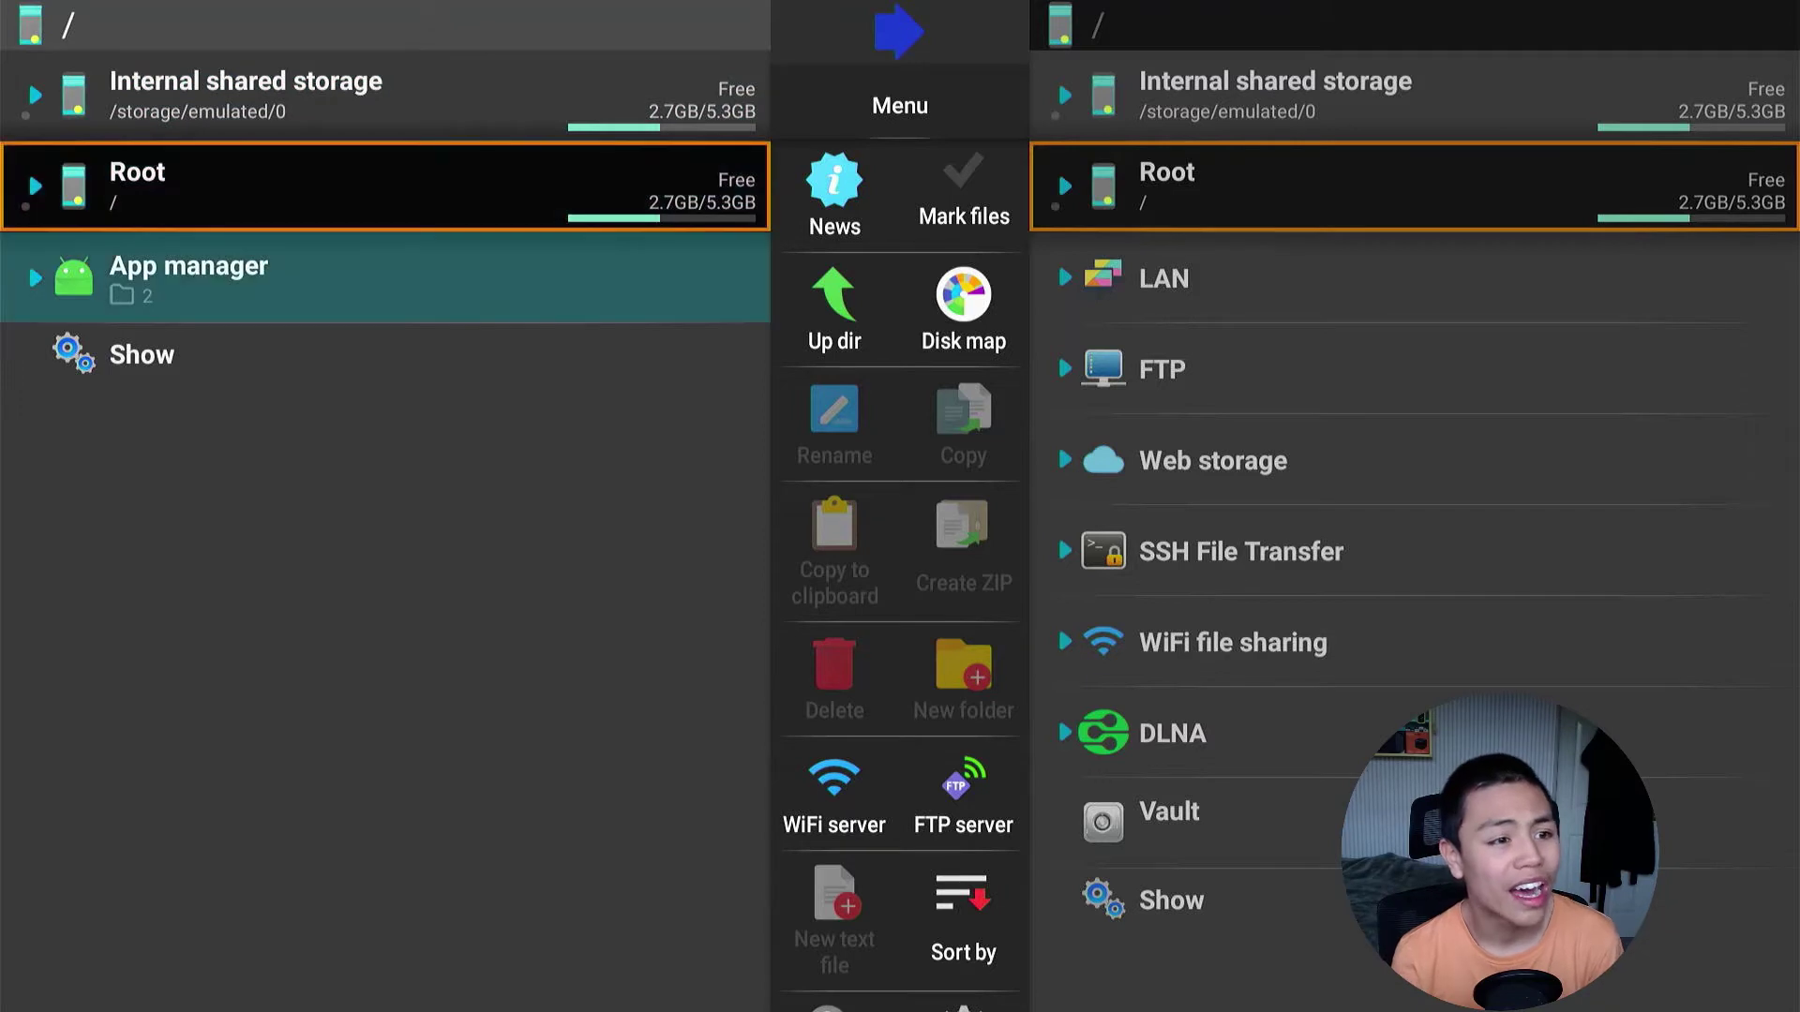
key(Up)
key(Up)
key(Up)
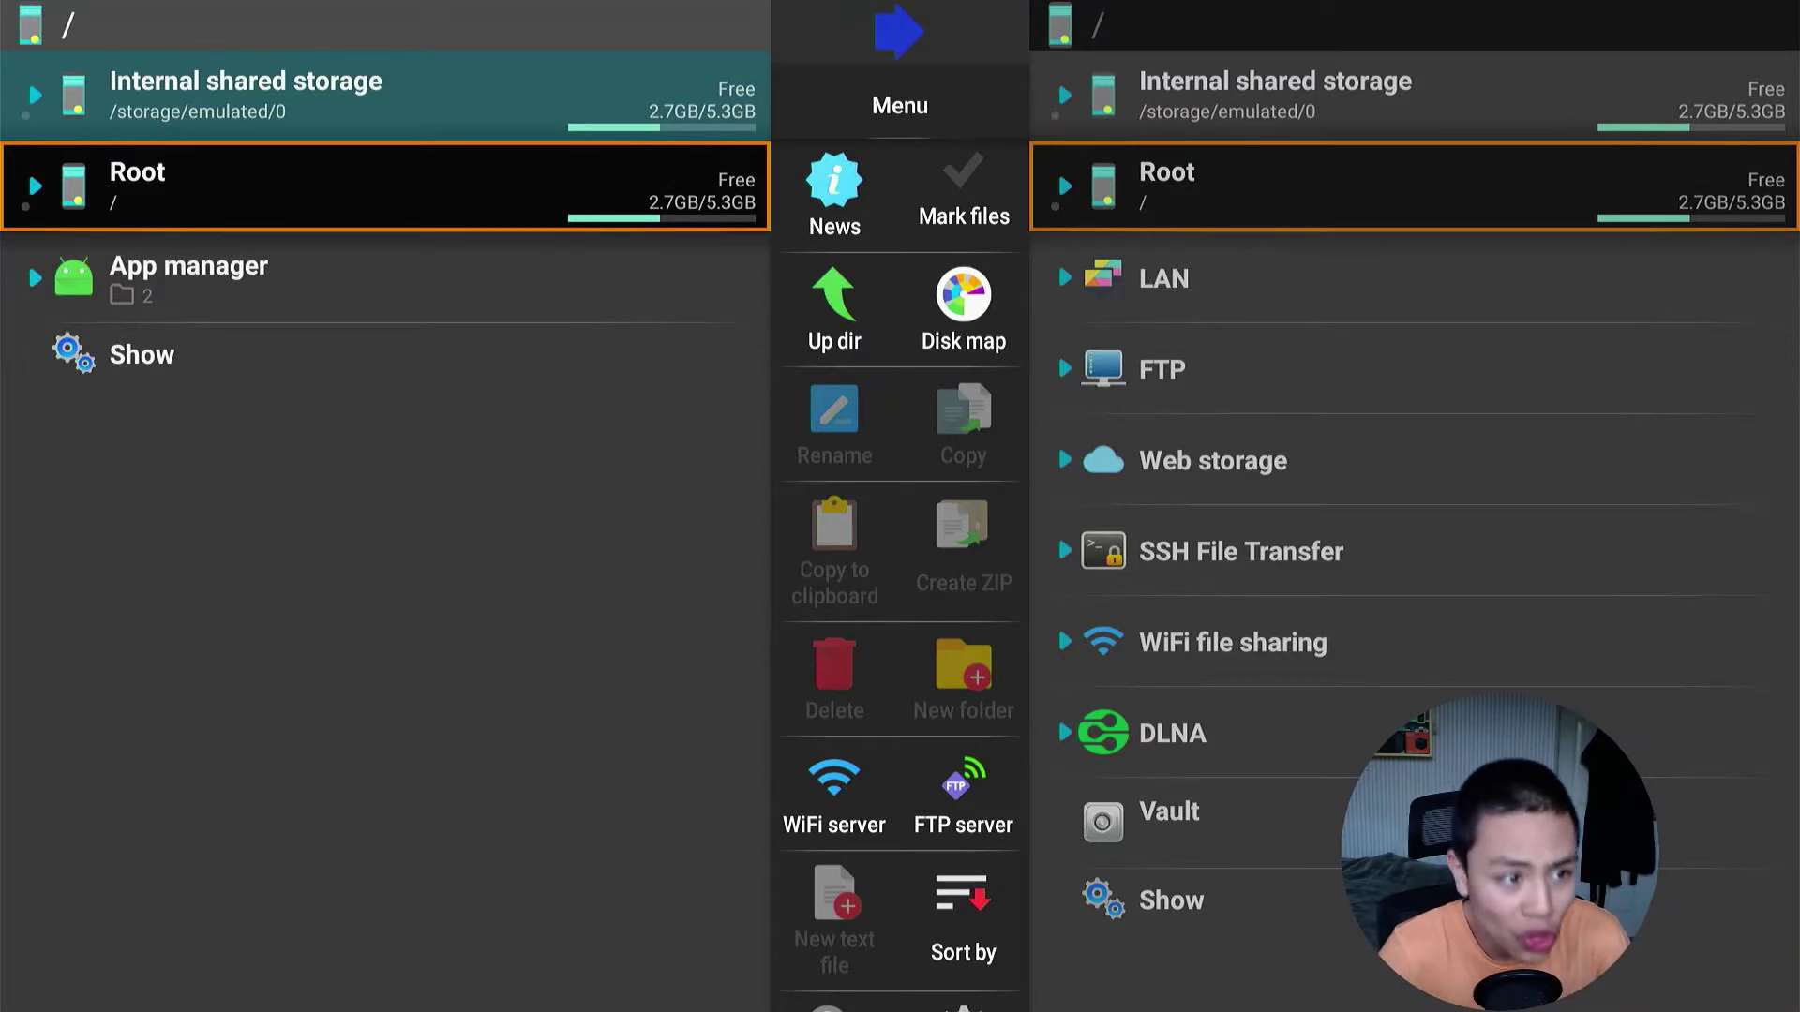
key(Return)
key(Down)
key(Down)
key(Down)
key(Down)
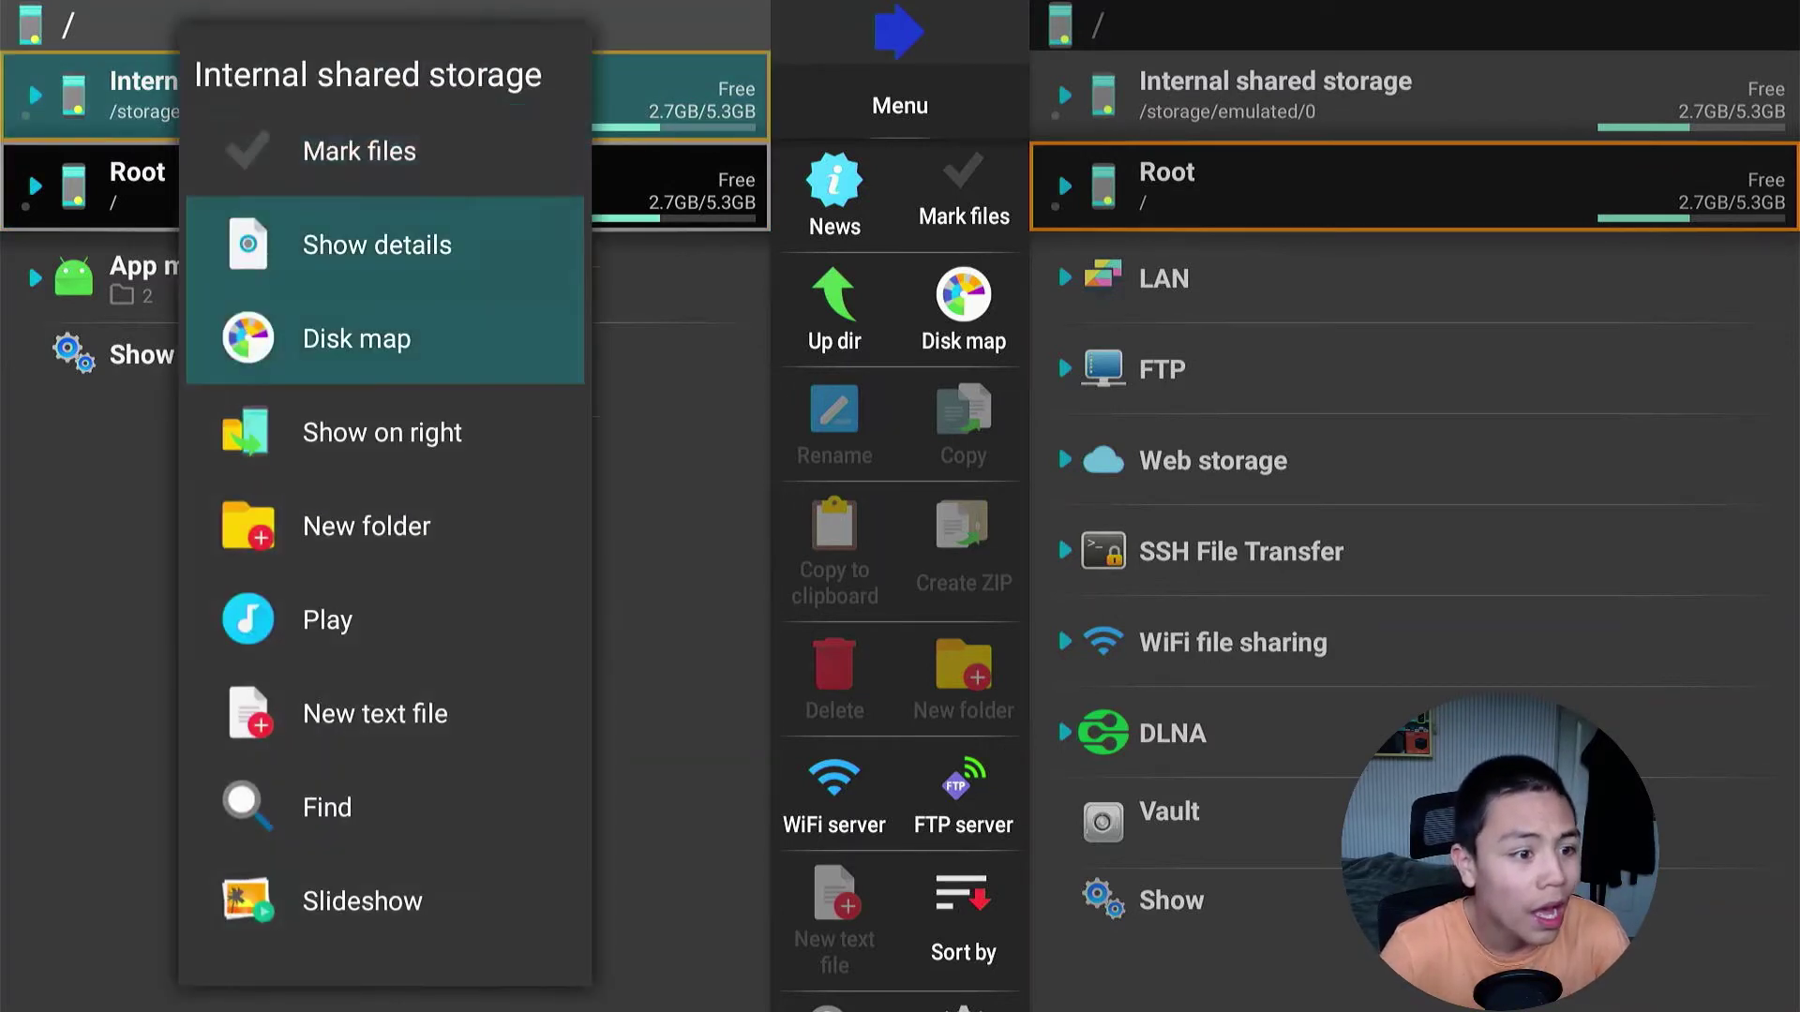
Start a new folder and enter 'android' as the beginning of its name.
key(Return)
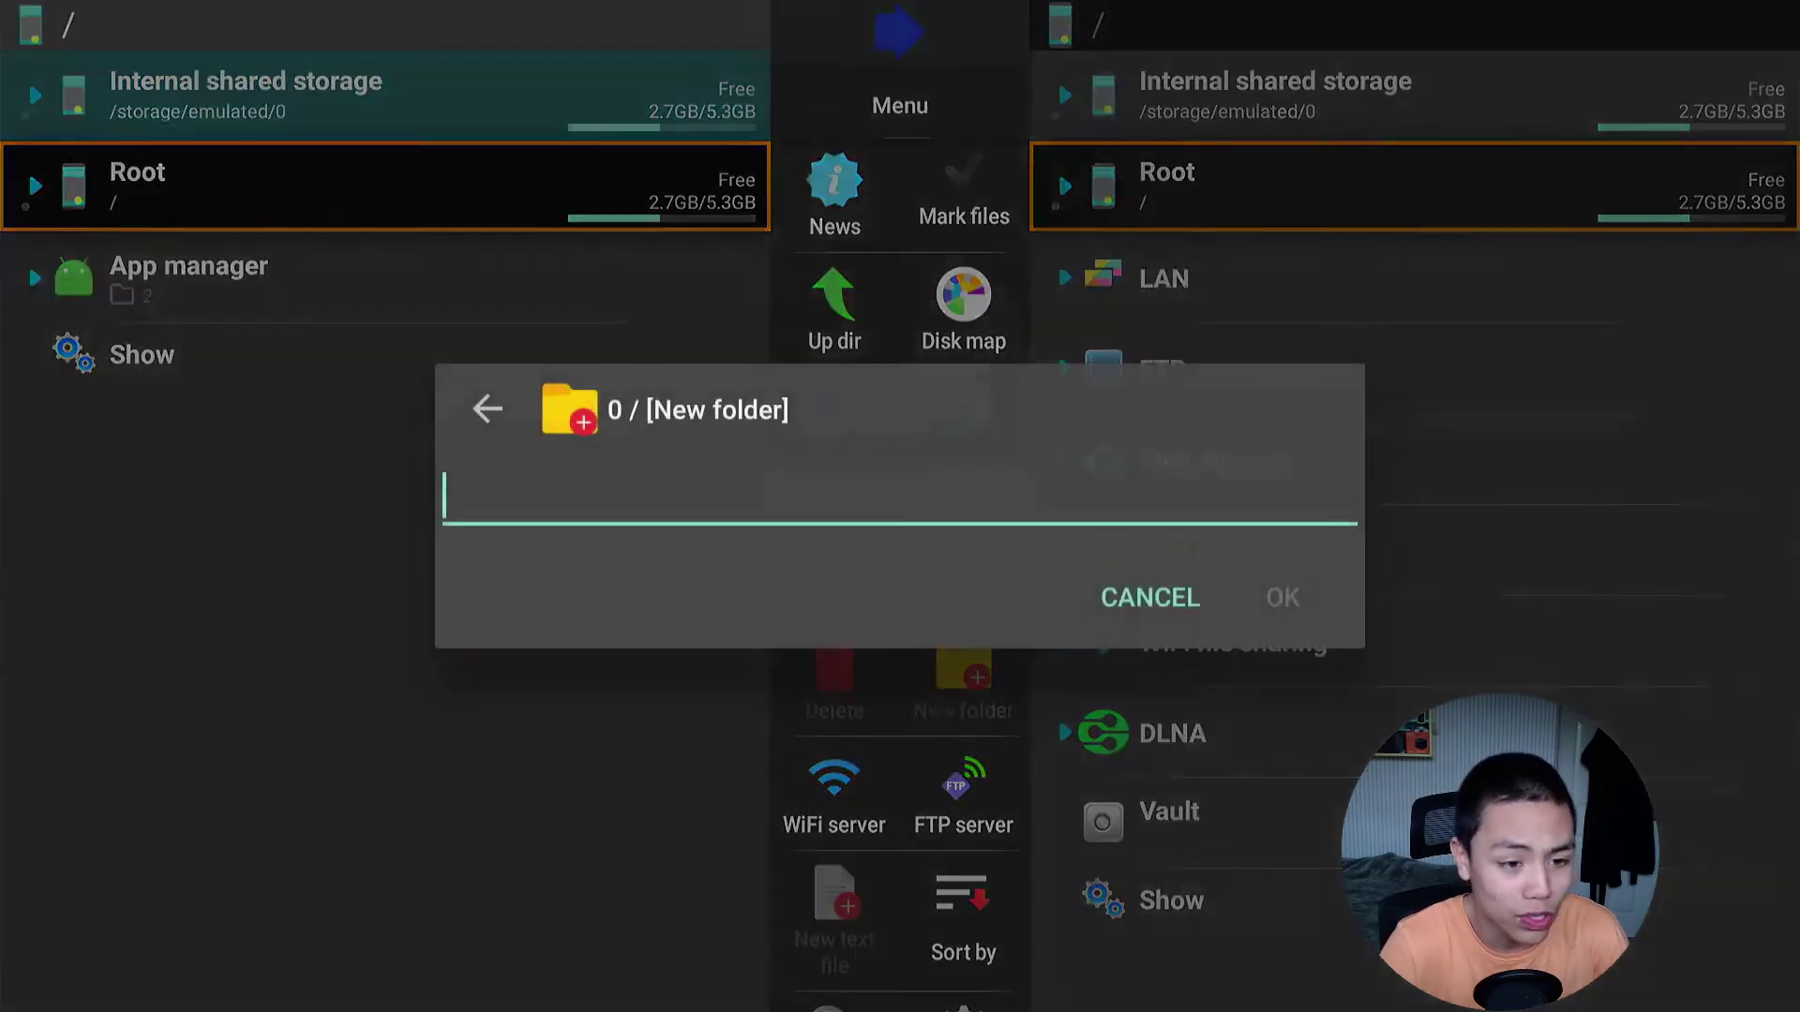
key(Return)
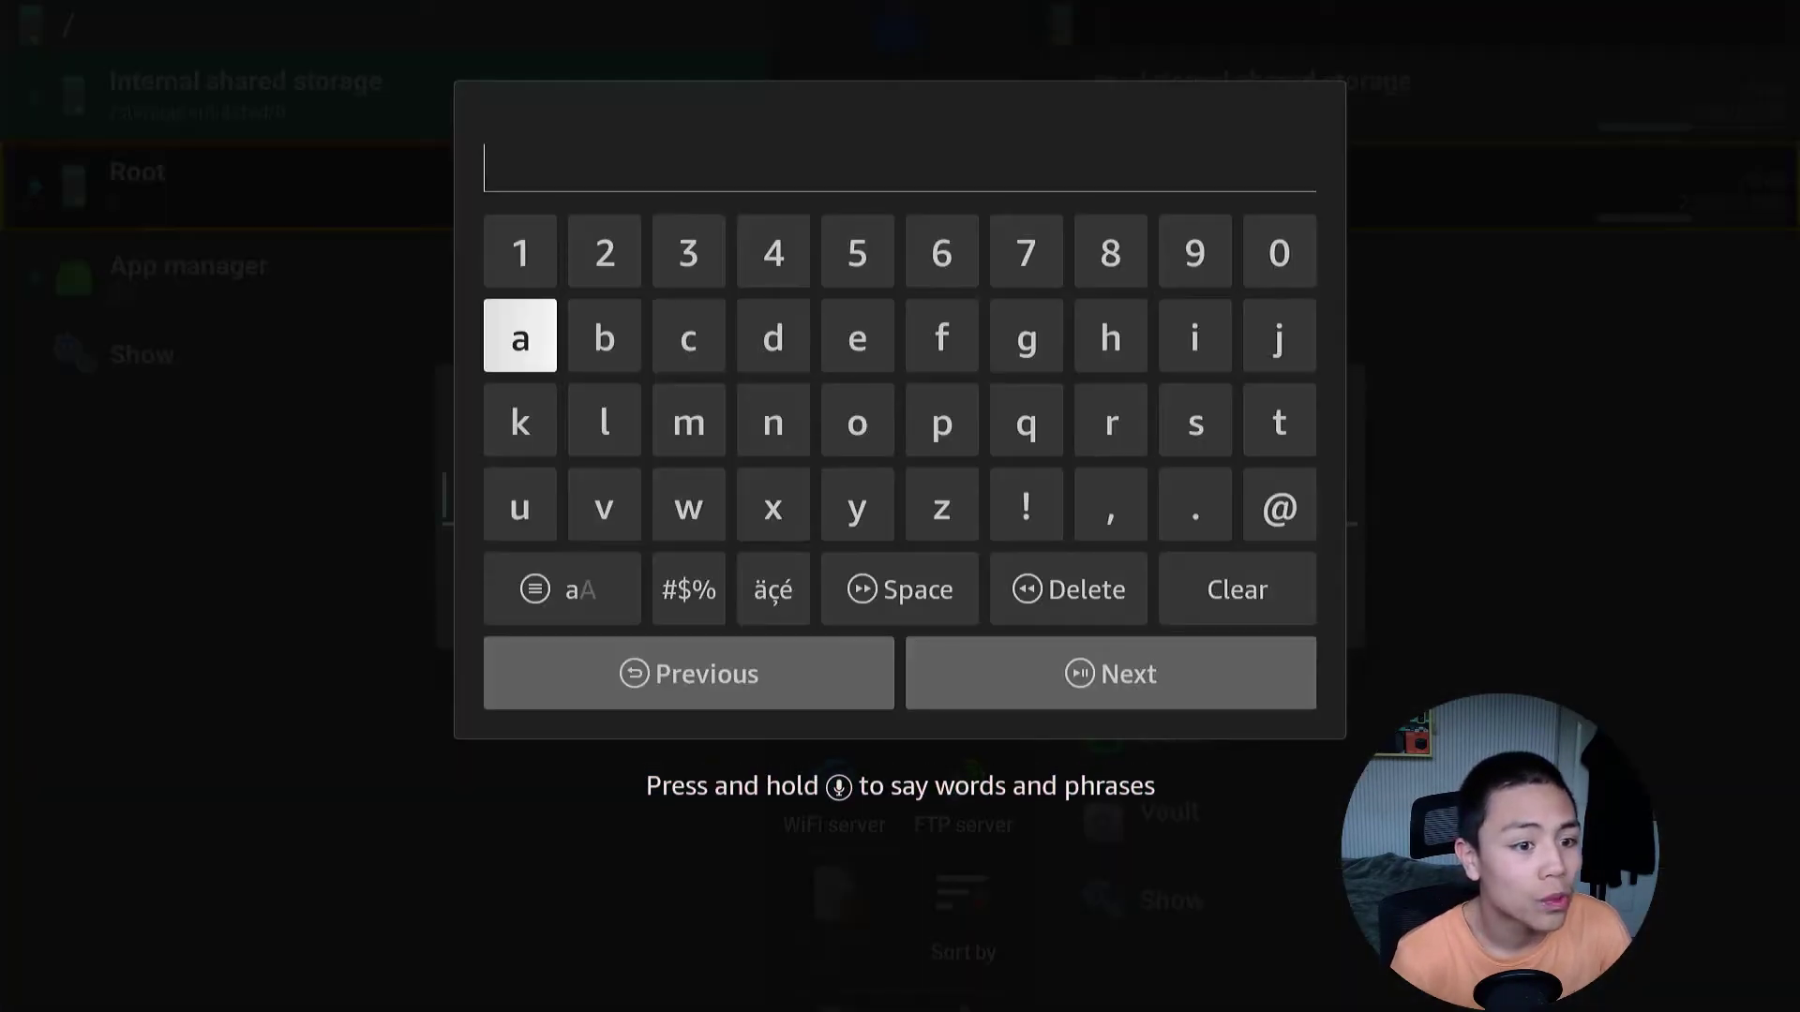
key(Return)
key(Right)
key(Right)
key(Right)
key(Right)
key(Down)
key(Left)
key(Return)
key(Up)
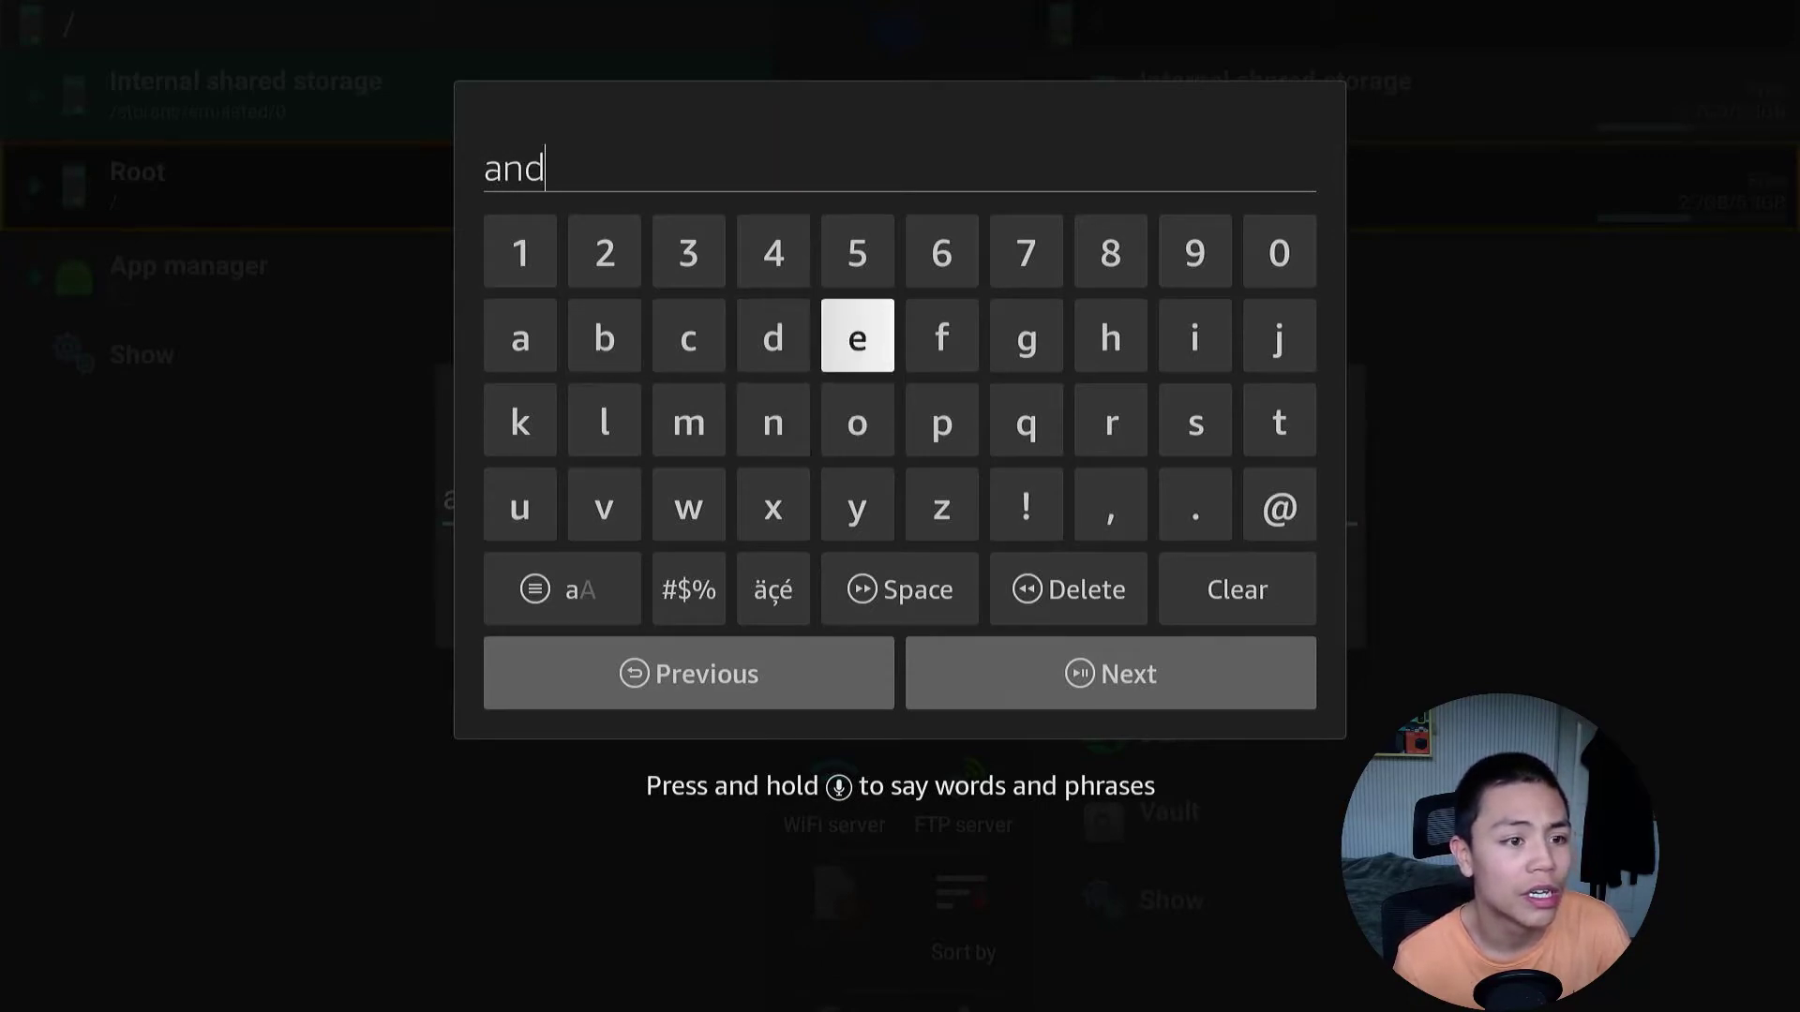
key(Right)
key(Right)
key(Right)
key(Down)
text(r)
key(Left)
key(Left)
key(Left)
text(o)
key(Right)
key(Right)
key(Right)
key(Right)
key(Right)
key(Up)
key(Left)
text(i)
key(Left)
key(Left)
key(Left)
key(Left)
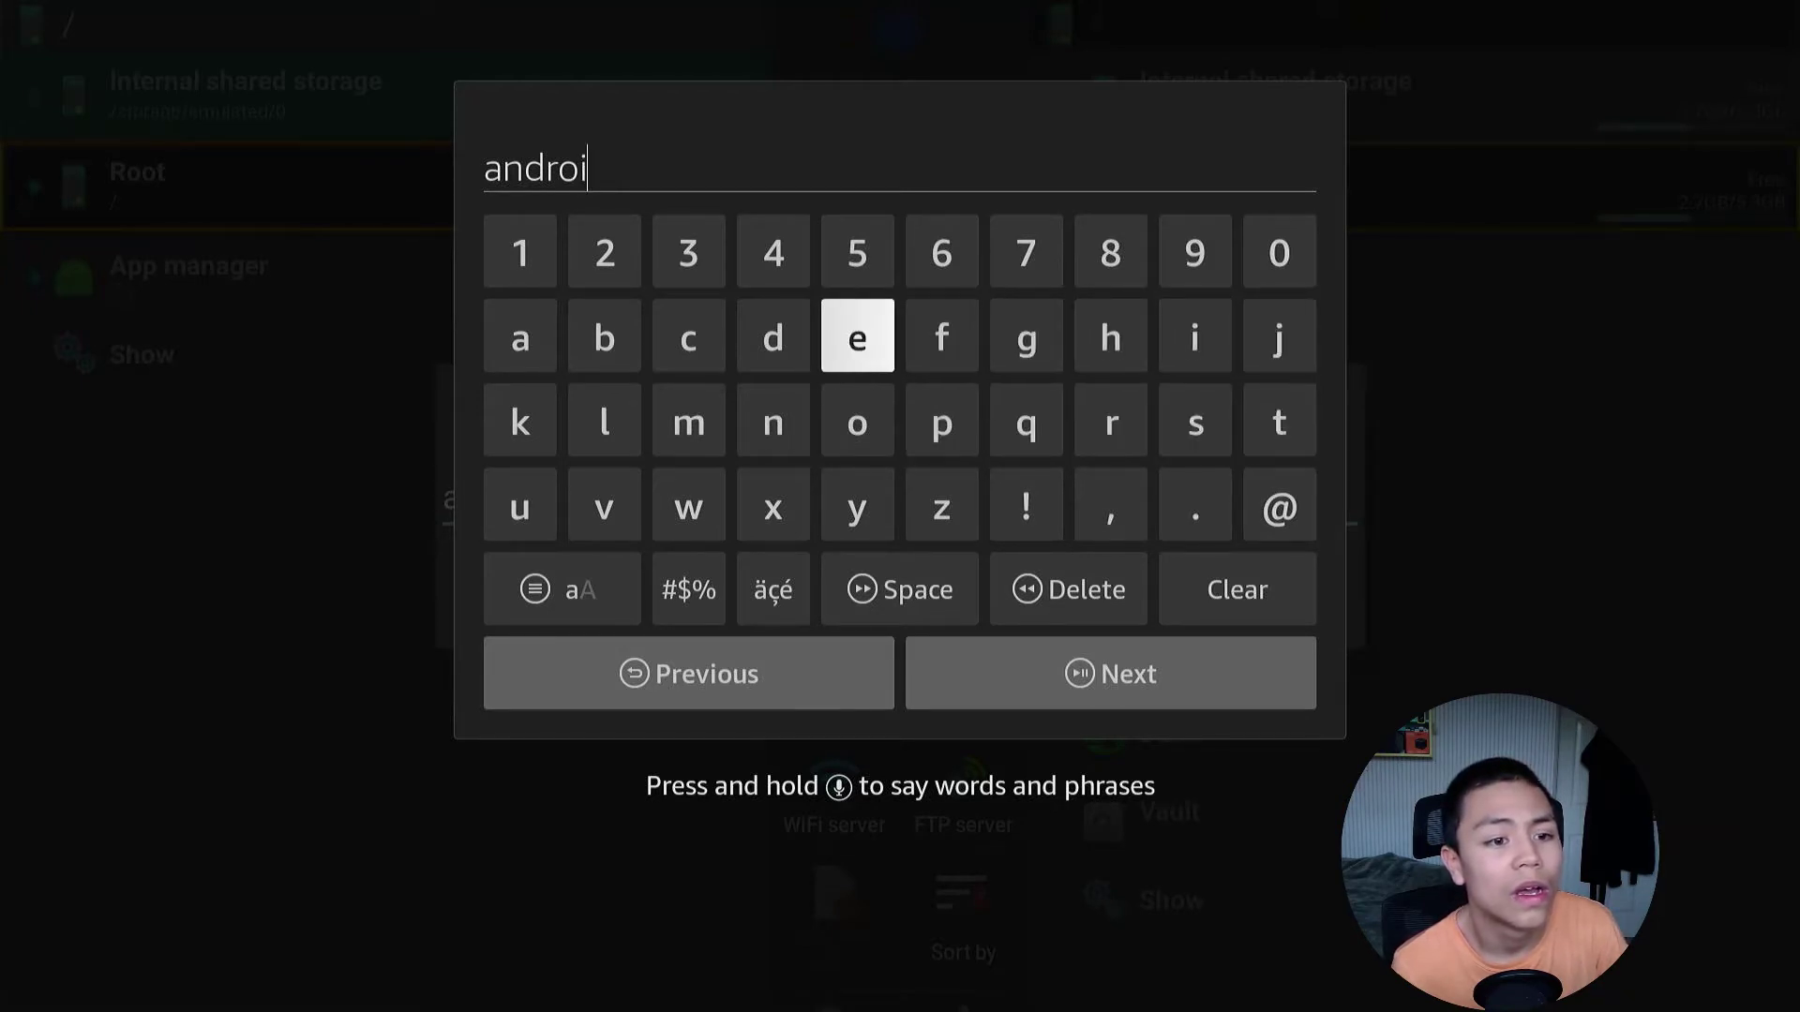
key(Left)
text(d)
Complete the name as 'android box apps' and create the folder.
key(Left)
key(Left)
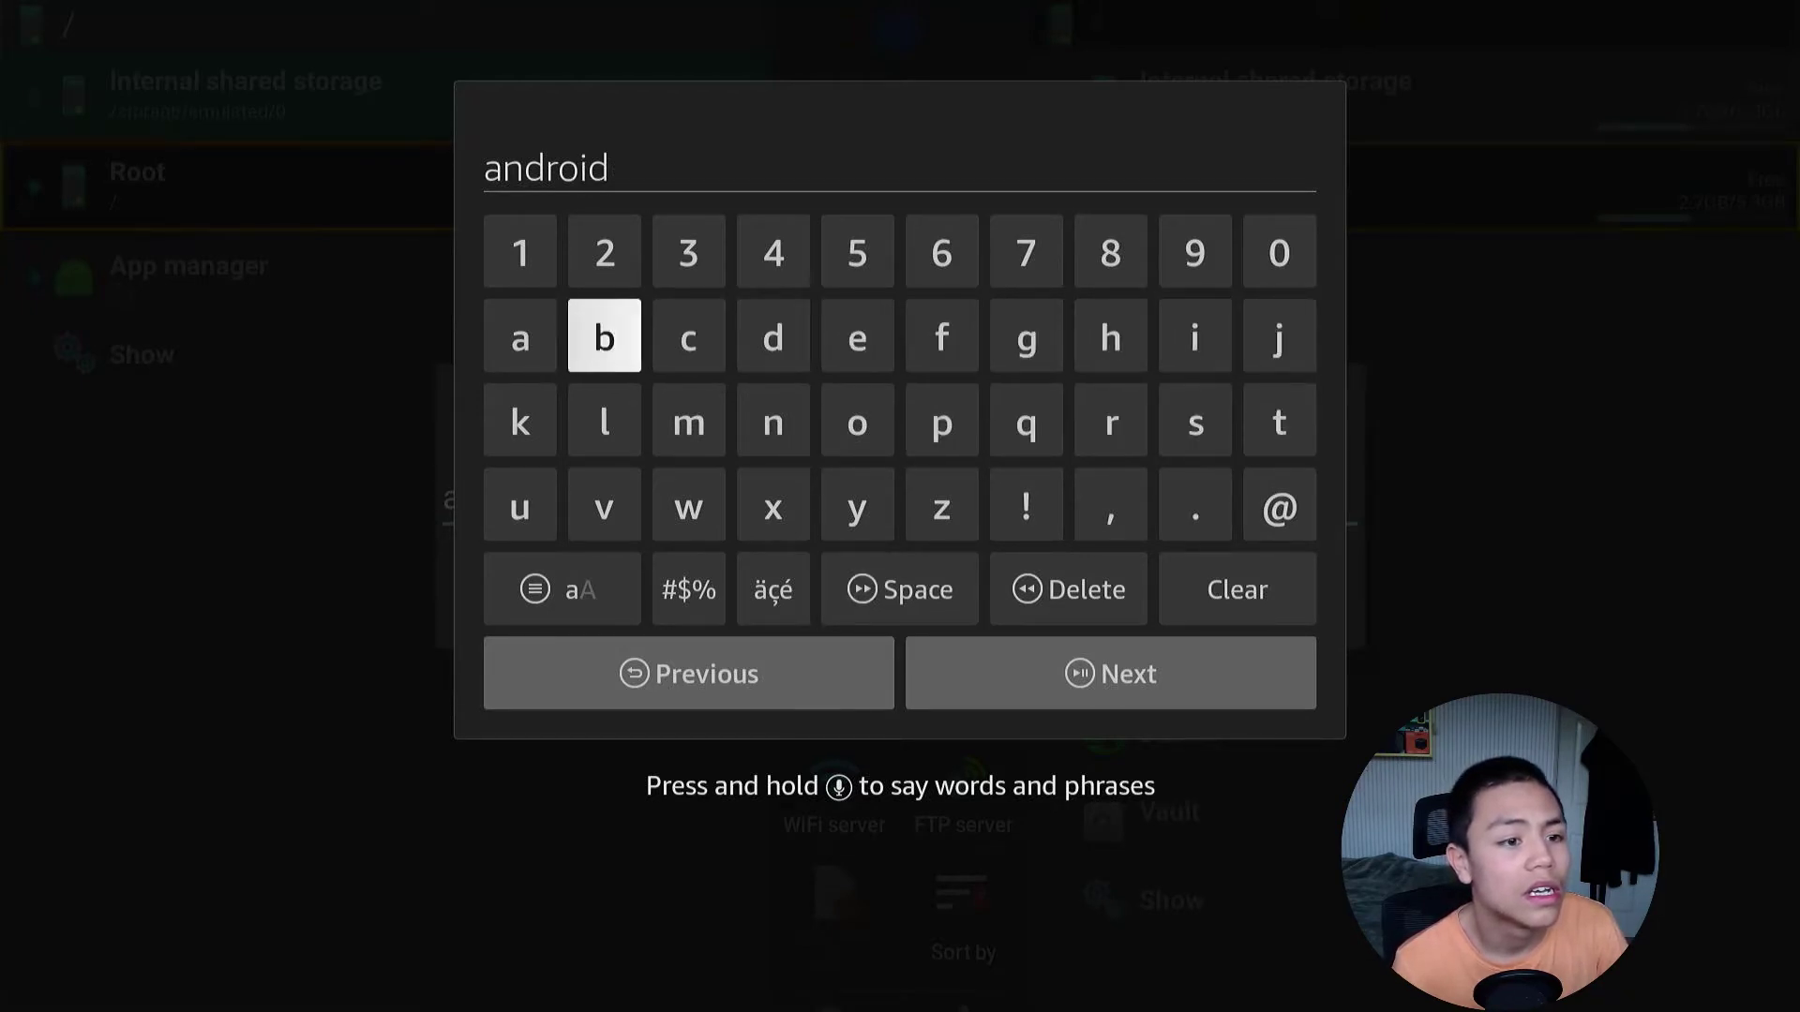
text(b)
key(Right)
key(Right)
key(Right)
key(Down)
text(o)
key(Left)
key(Down)
text(x)
key(Up)
key(Up)
key(Left)
key(Left)
key(Left)
text(a)
key(Right)
key(Right)
key(Right)
key(Right)
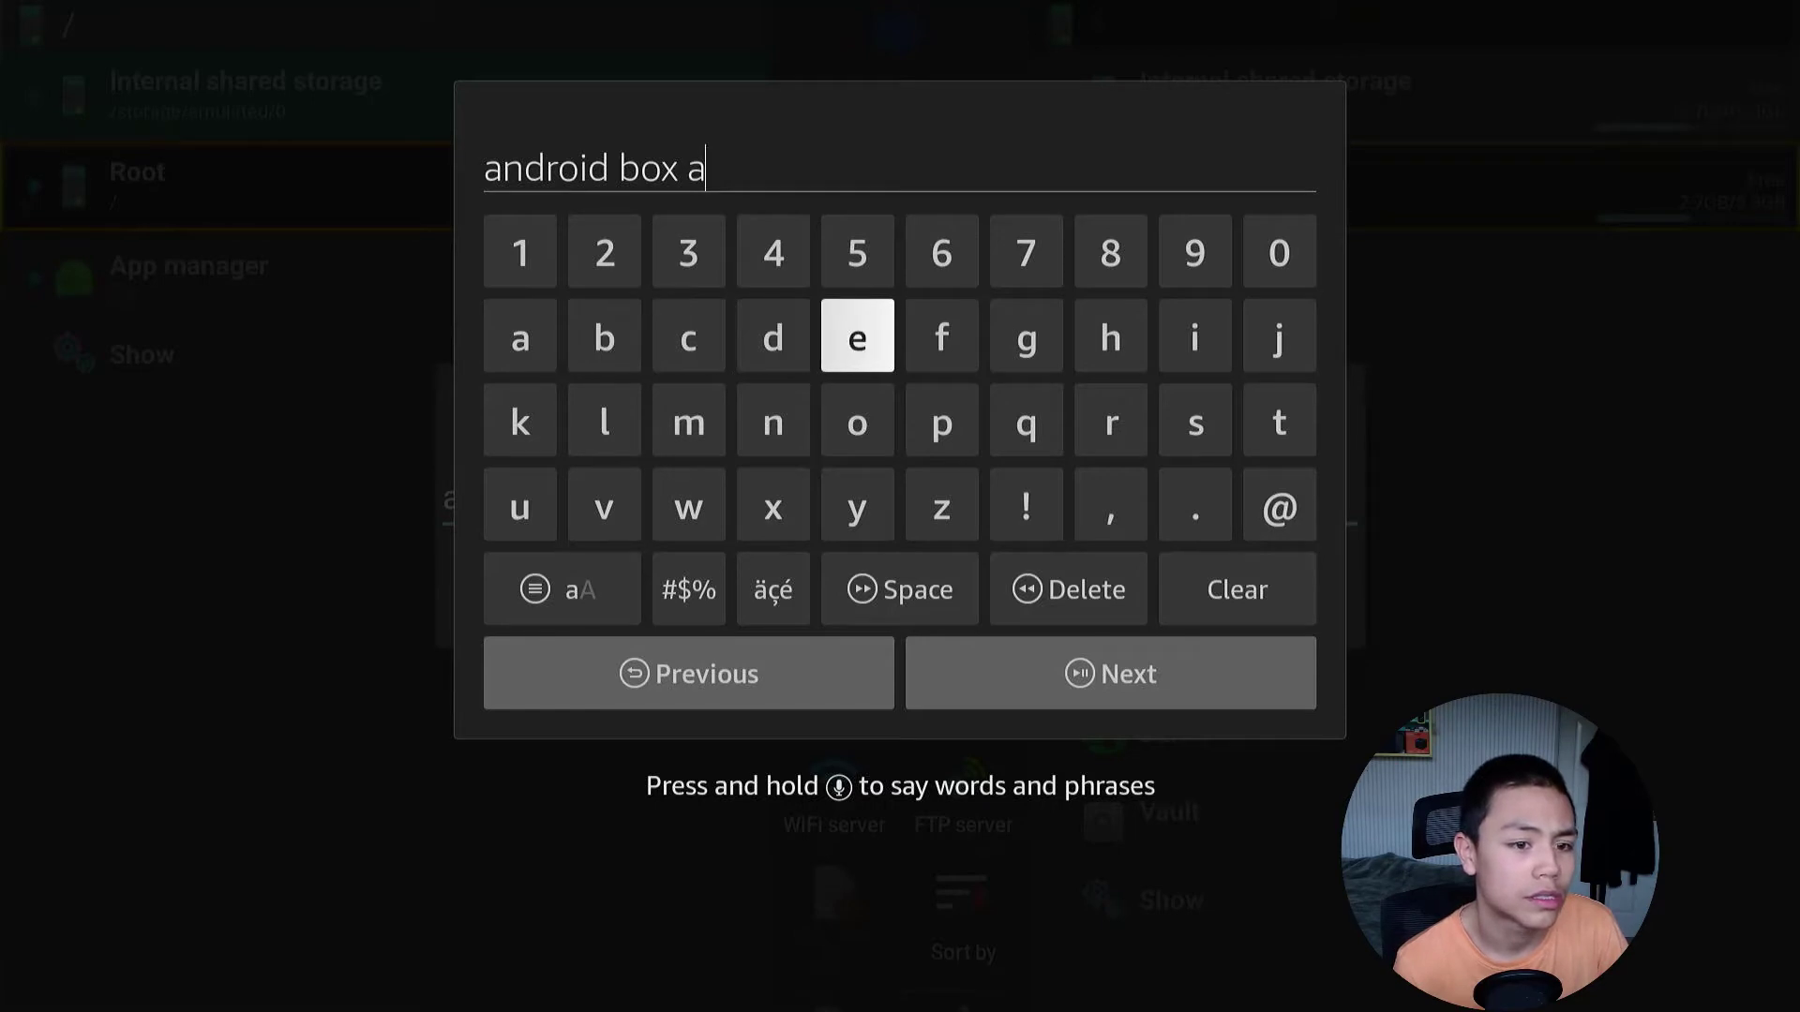
key(Right)
key(Down)
text(pp)
key(Right)
key(Right)
key(Right)
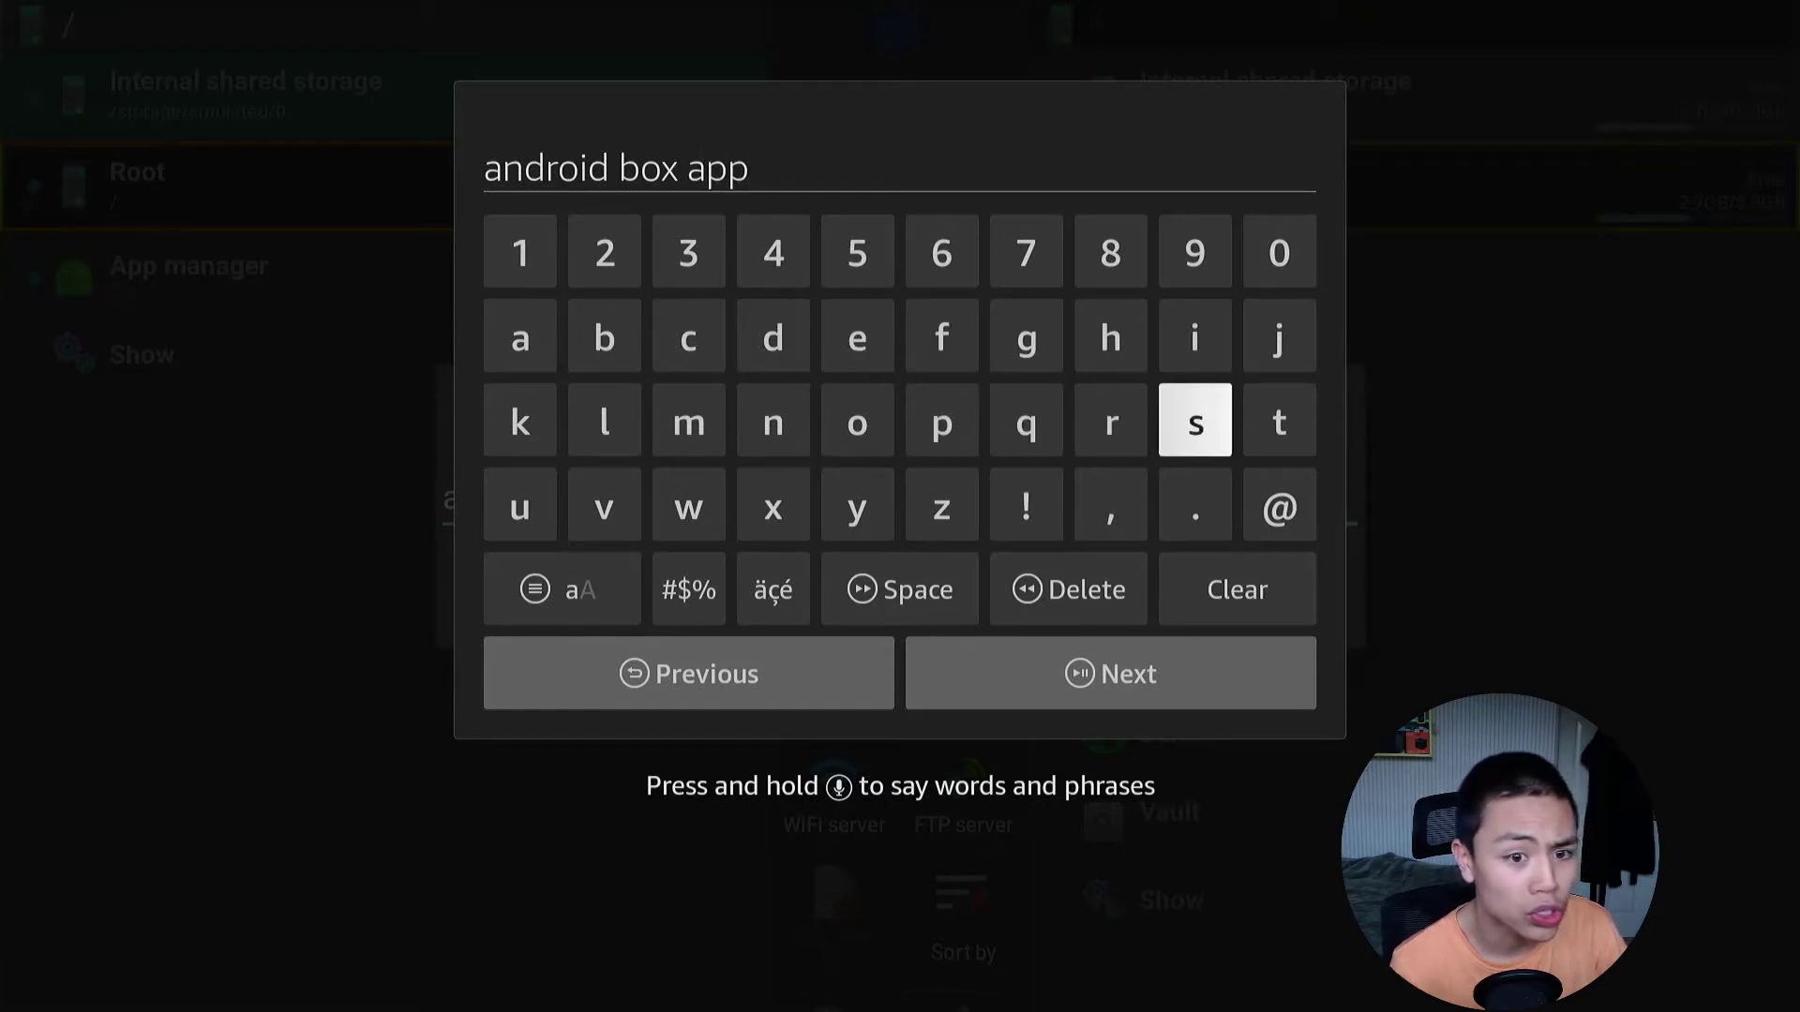
text(s)
key(Down)
key(Down)
key(Down)
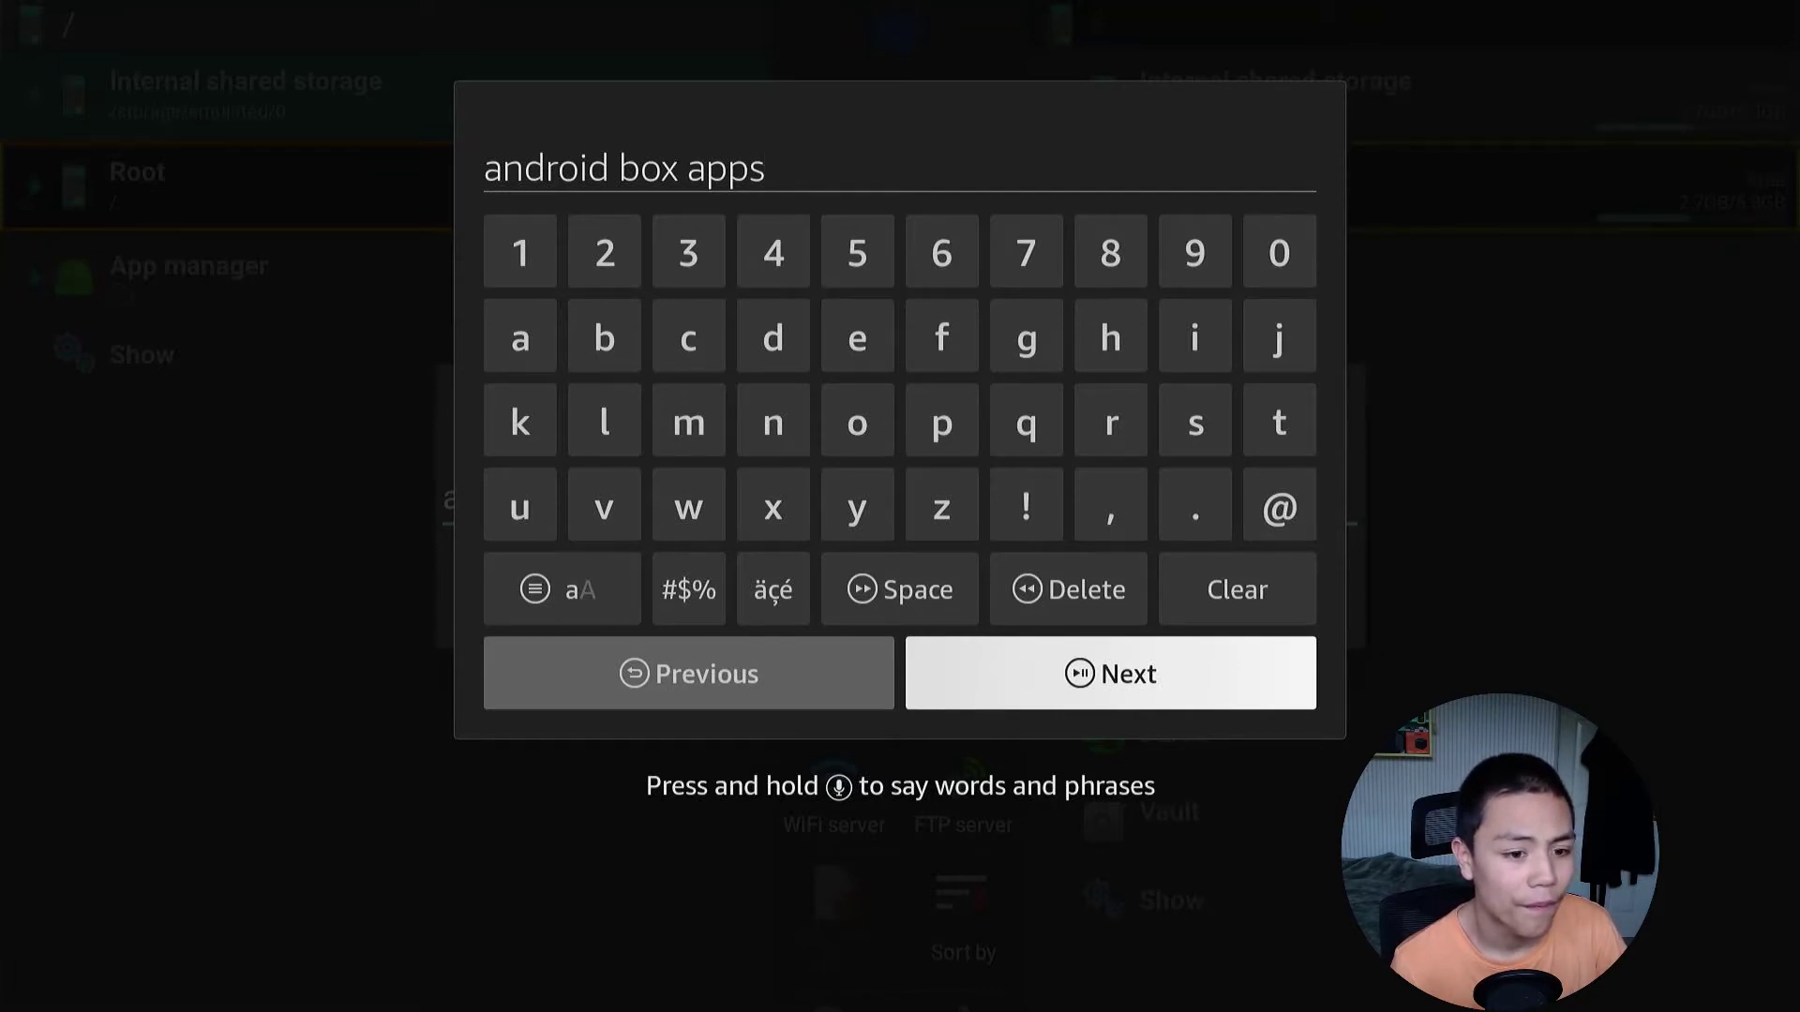
key(Left)
key(Right)
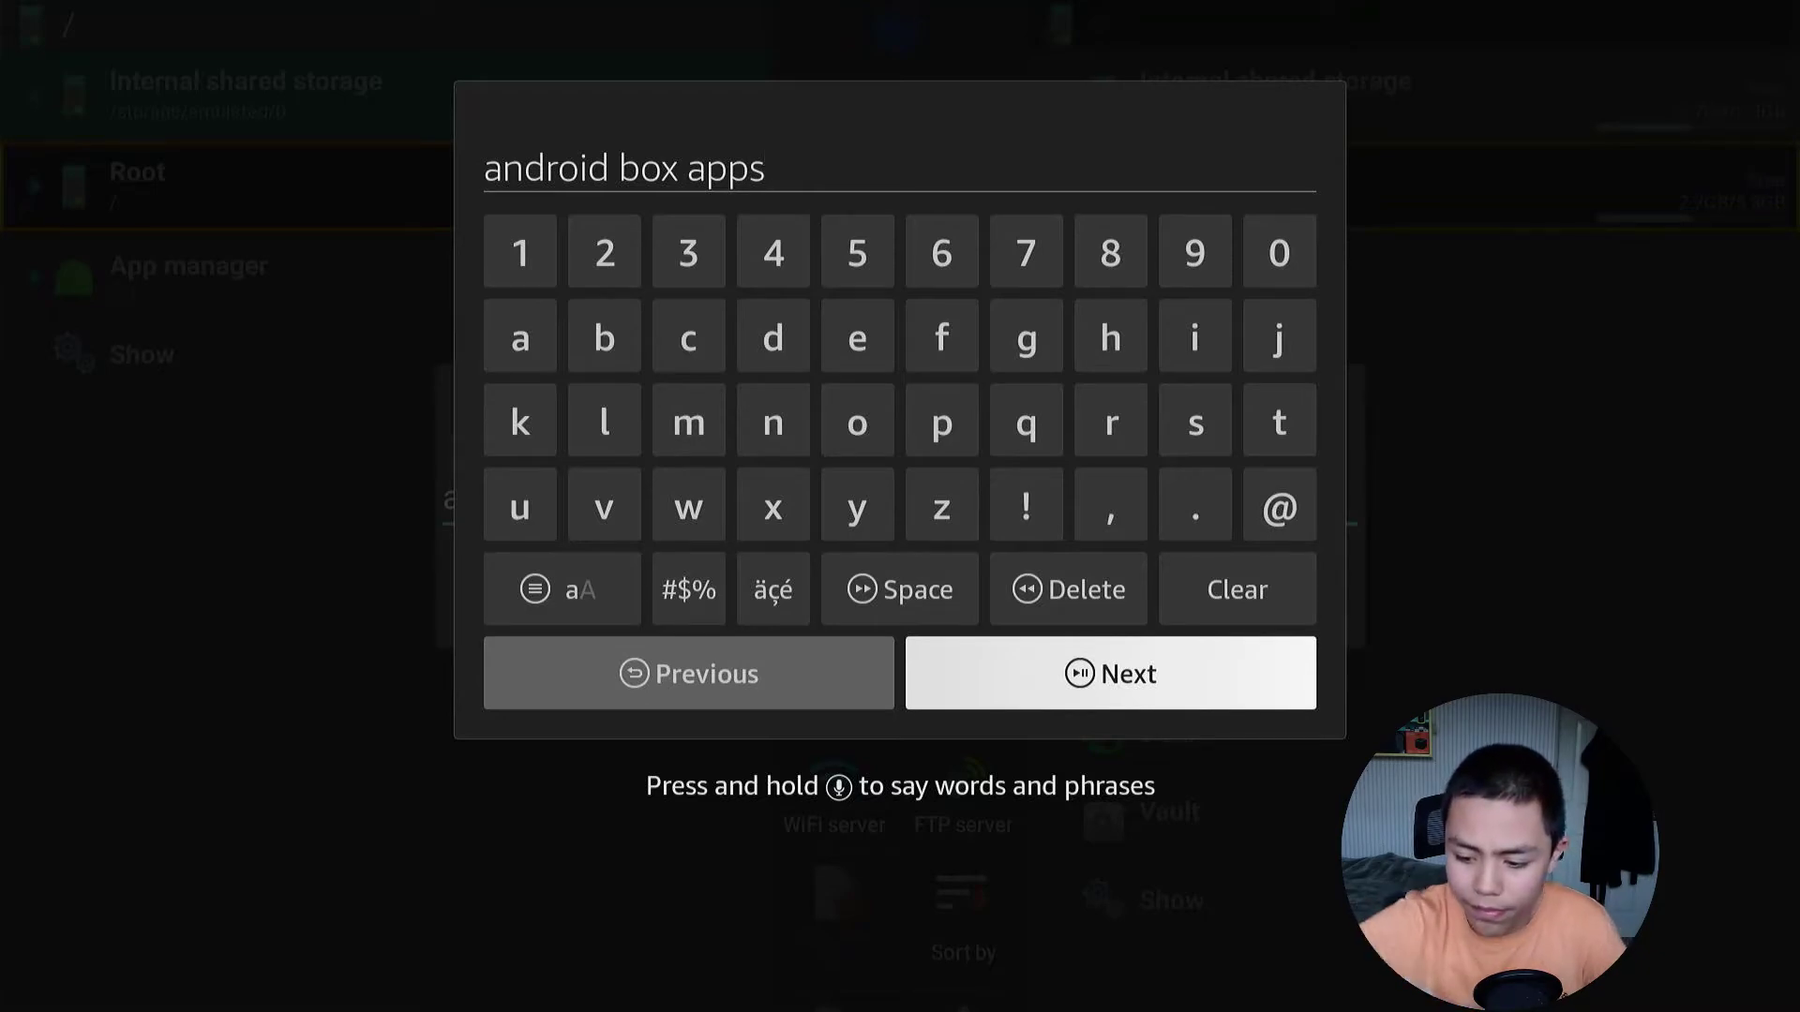
key(Return)
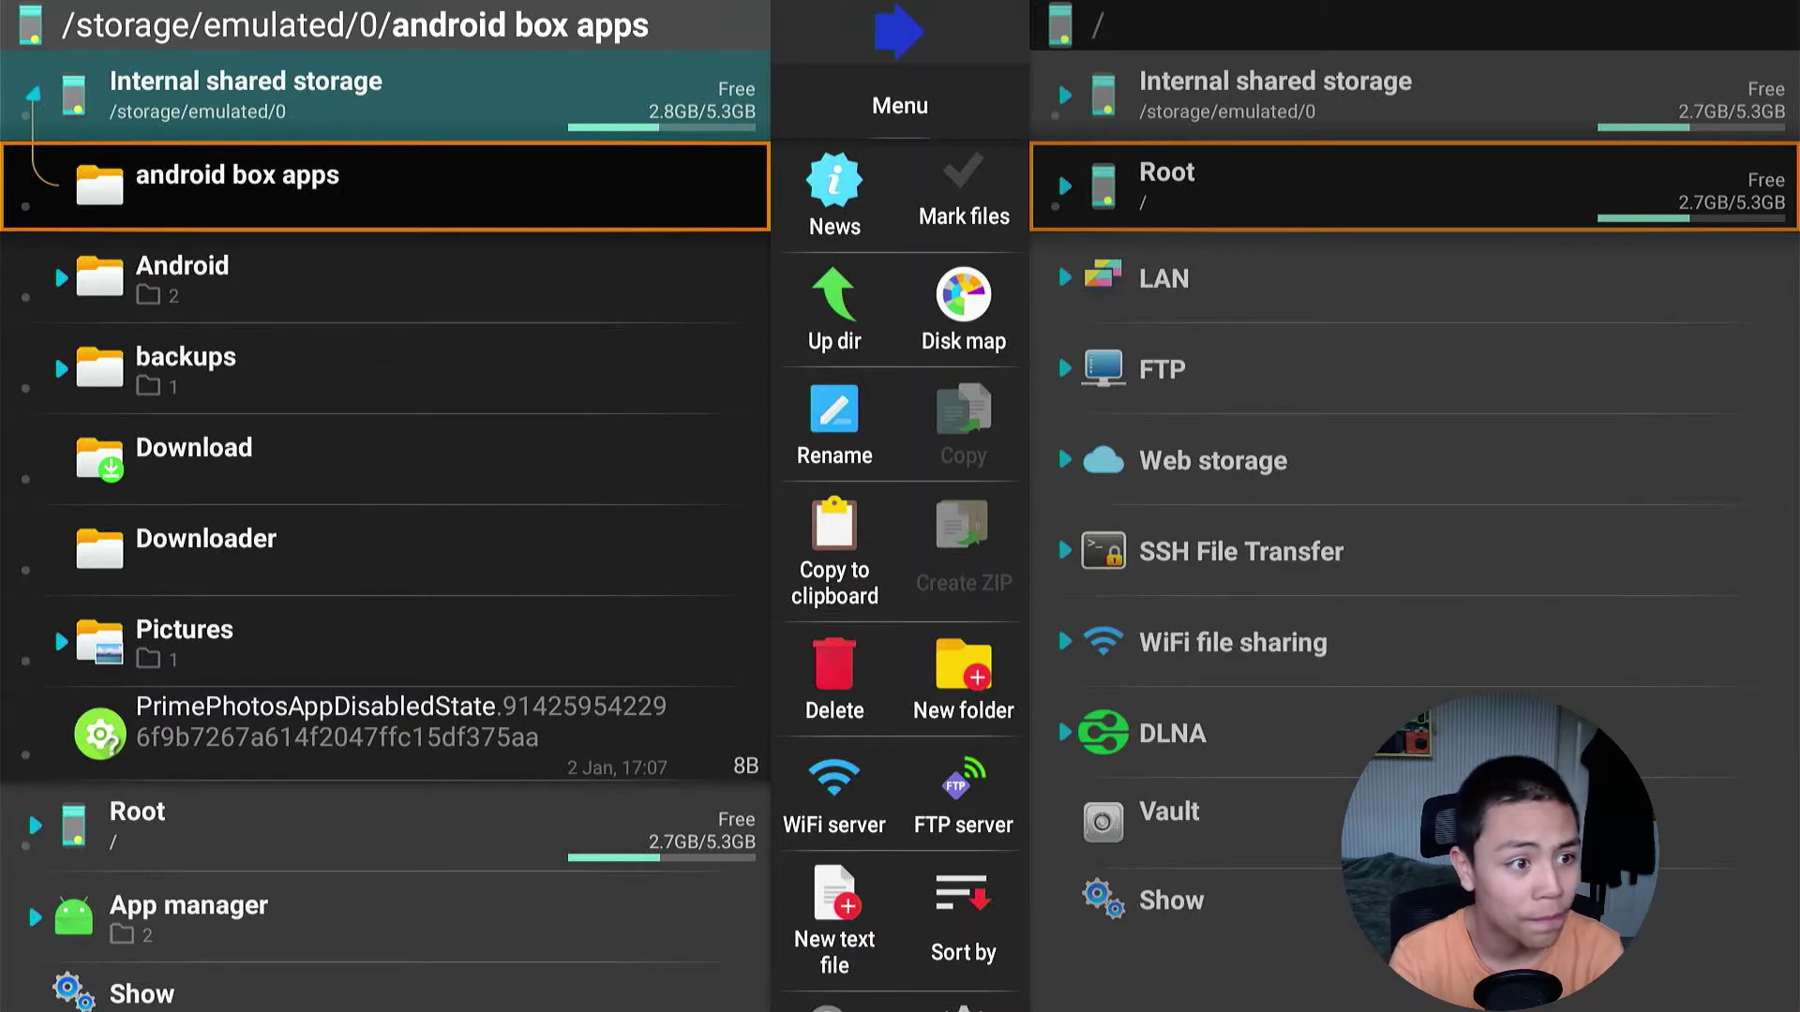
Open the new folder, go back to internal storage, and expand App manager.
key(Return)
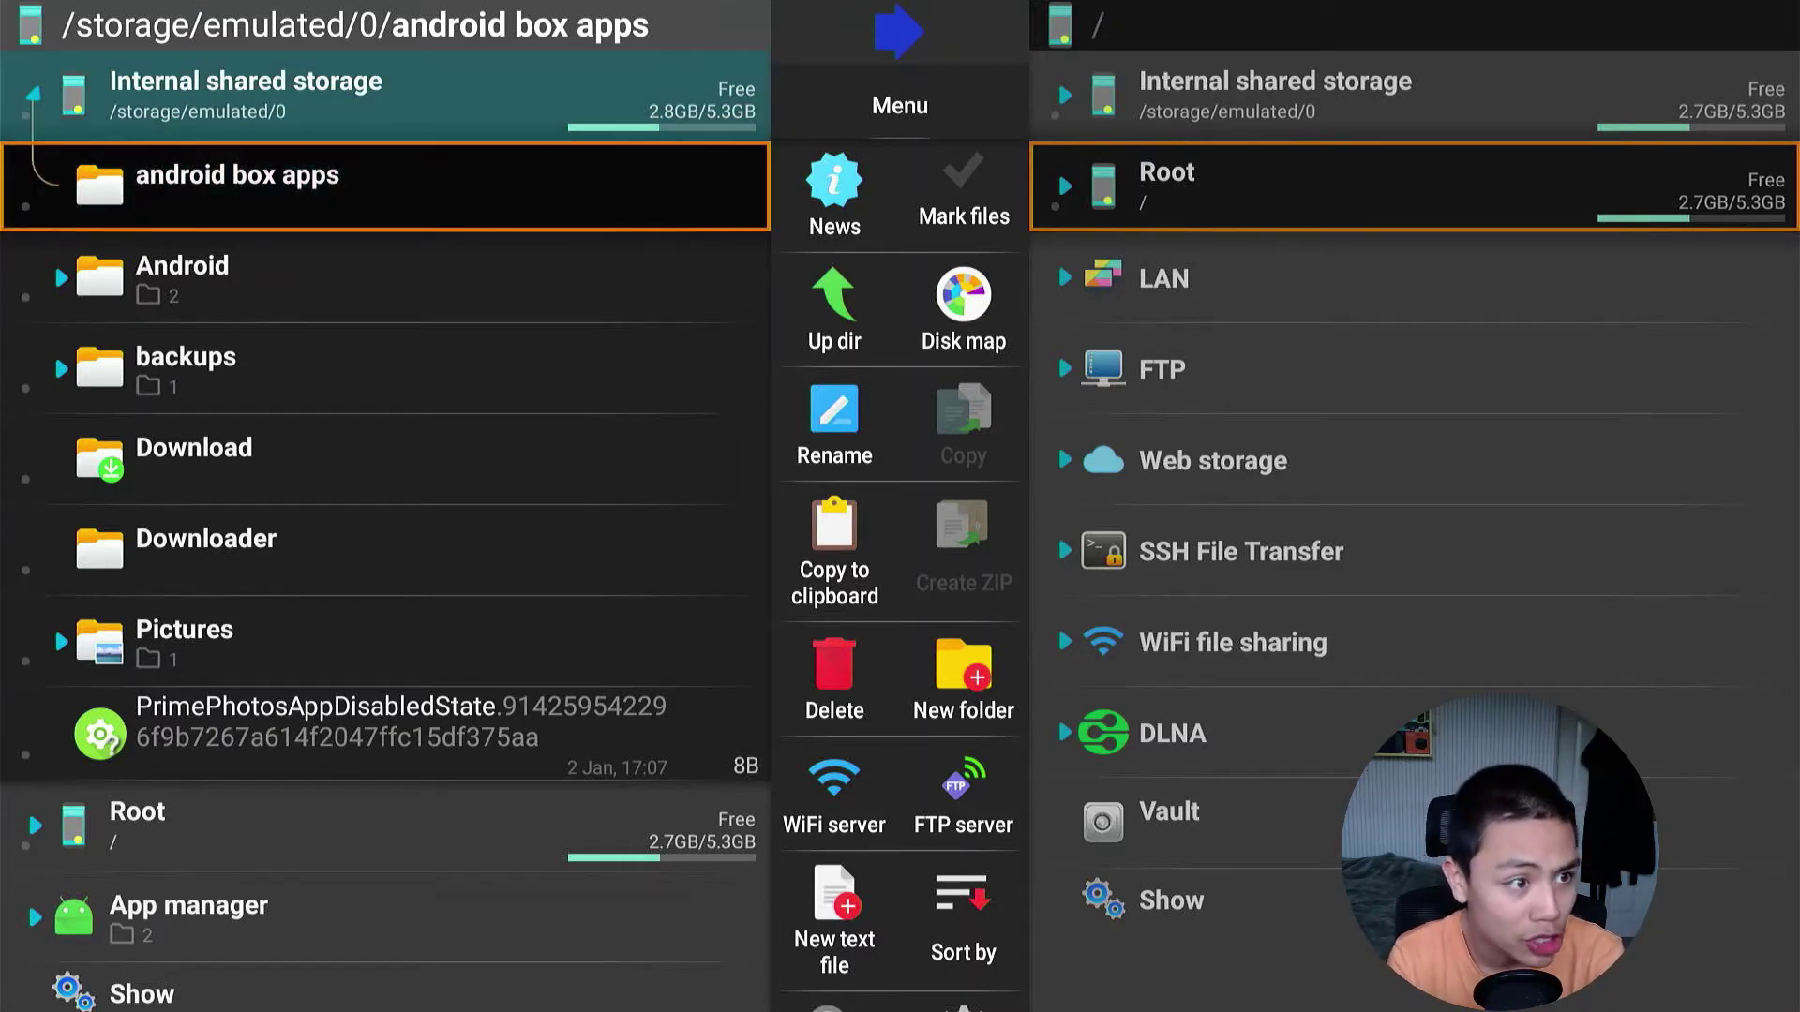
key(Left)
key(Left)
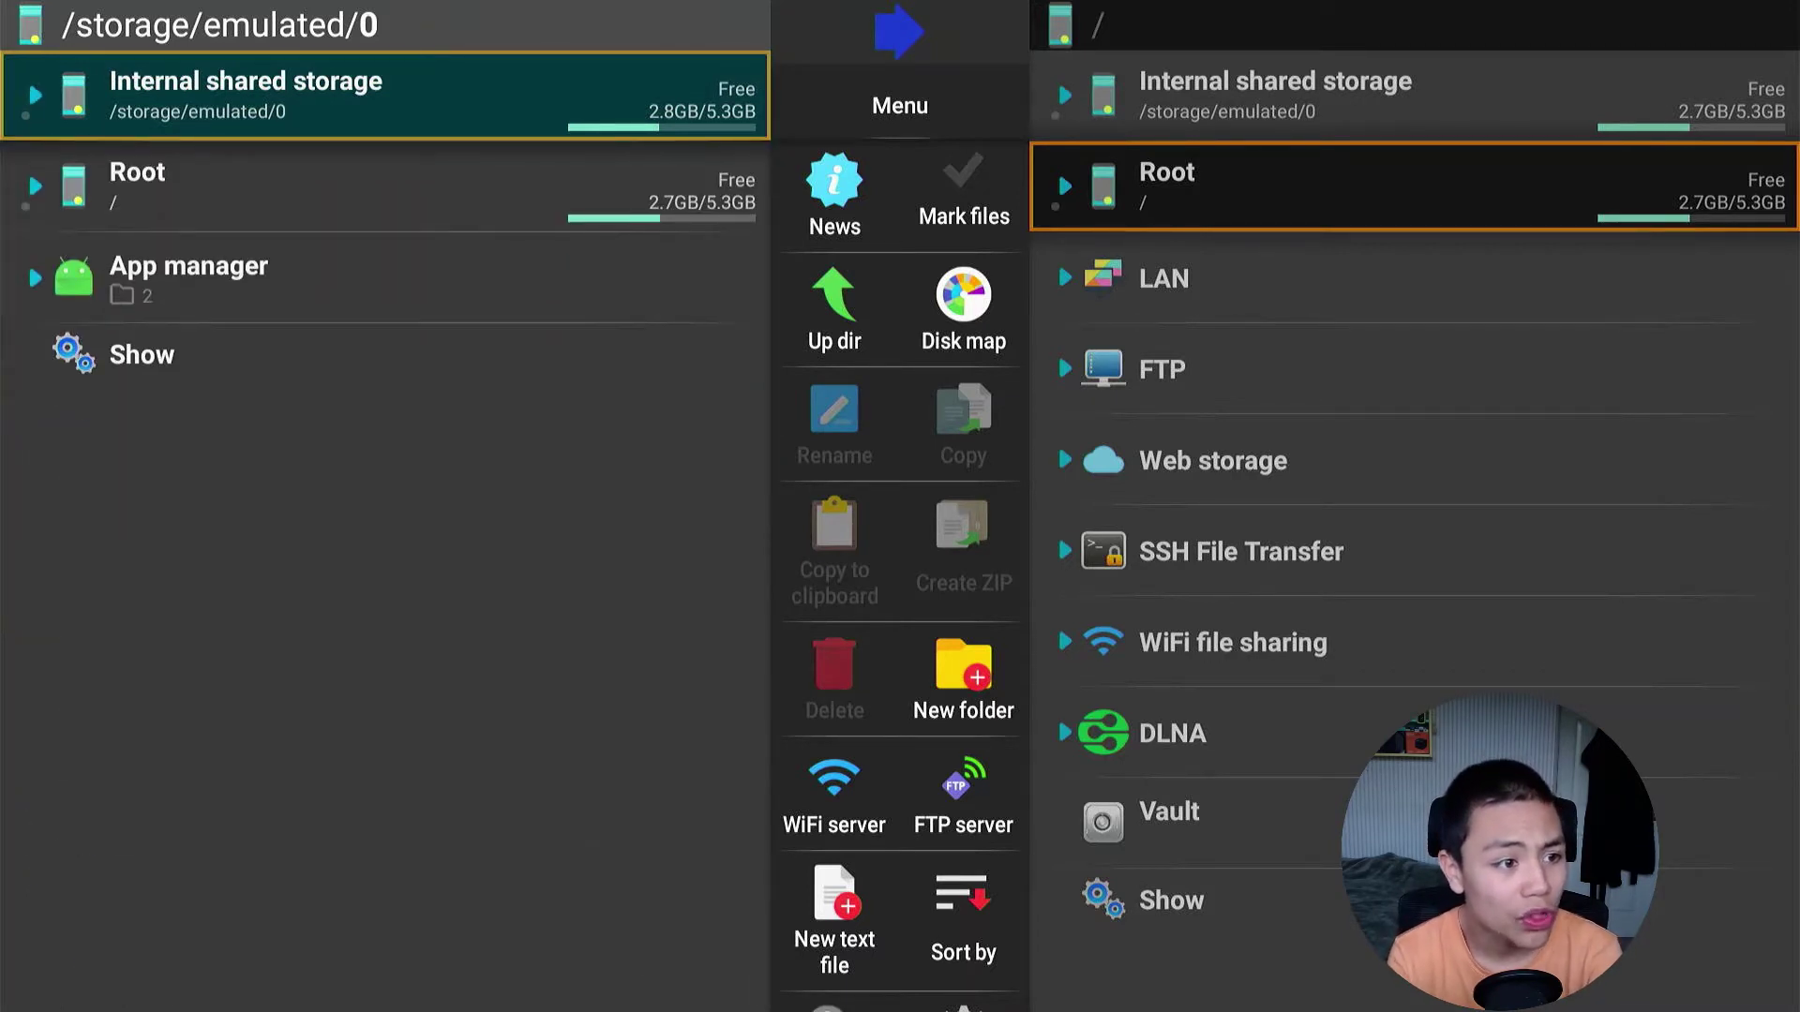
key(Down)
key(Down)
key(Down)
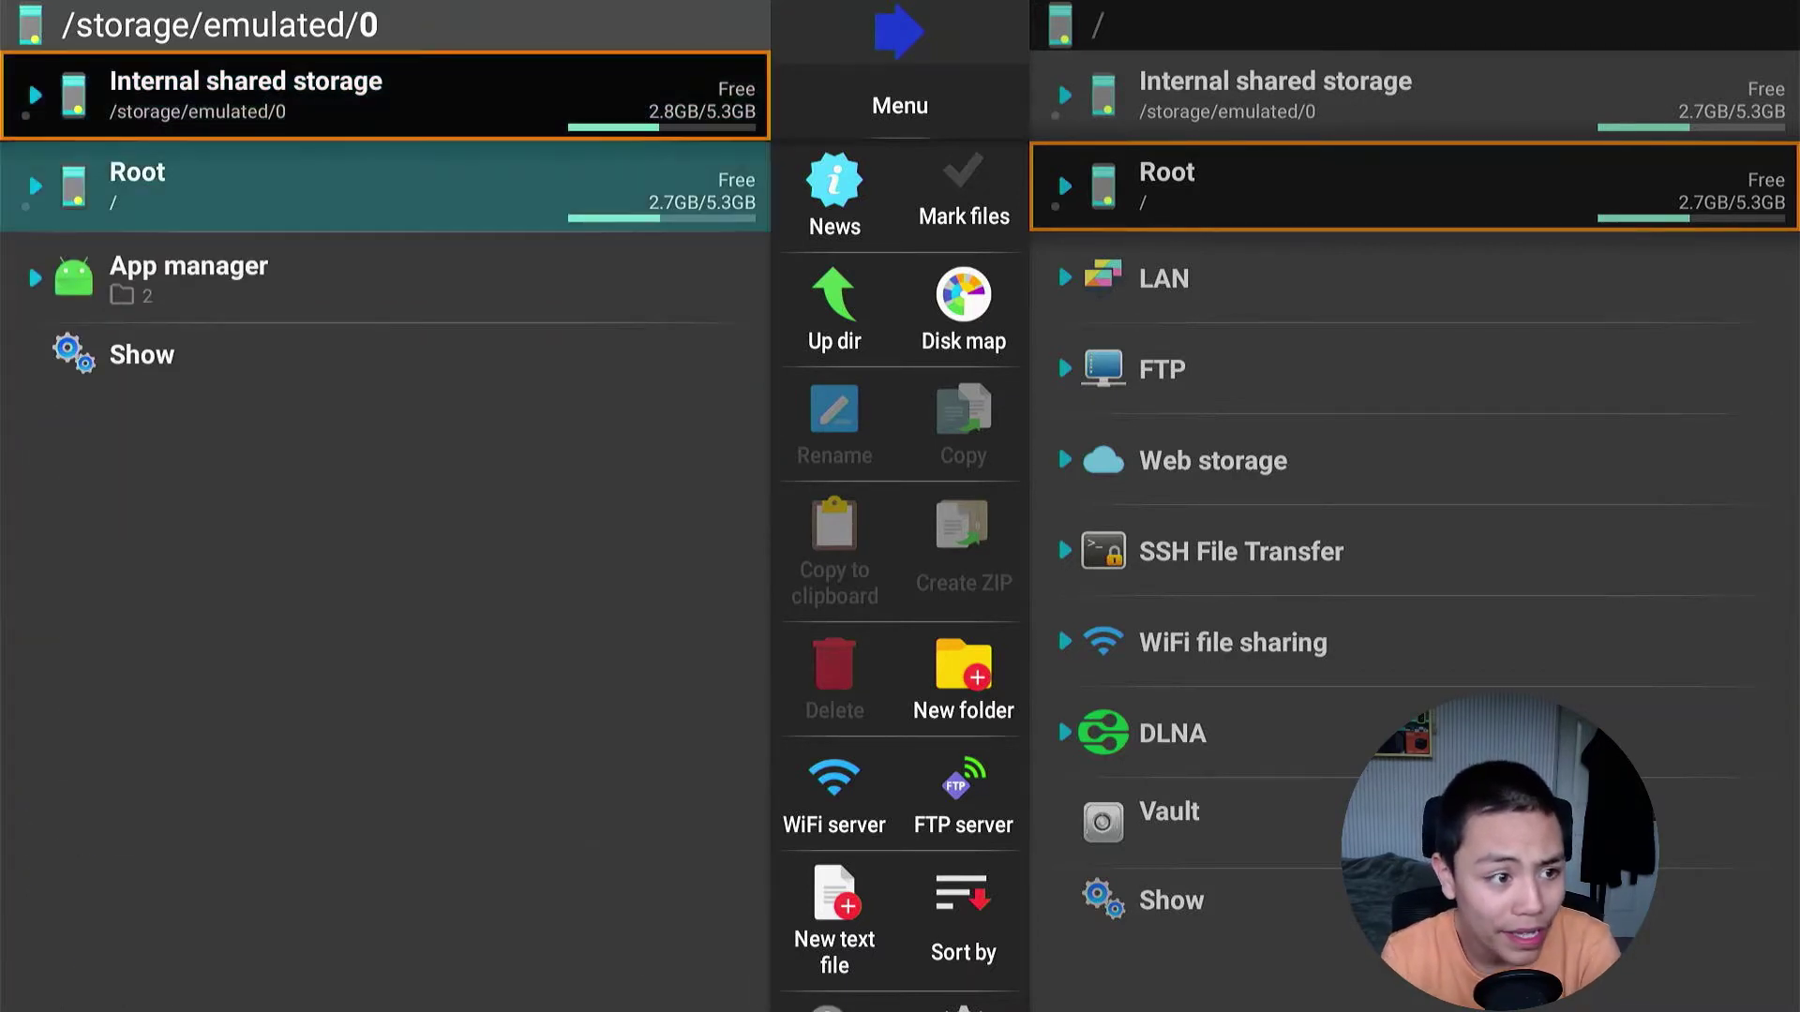
key(Up)
key(Right)
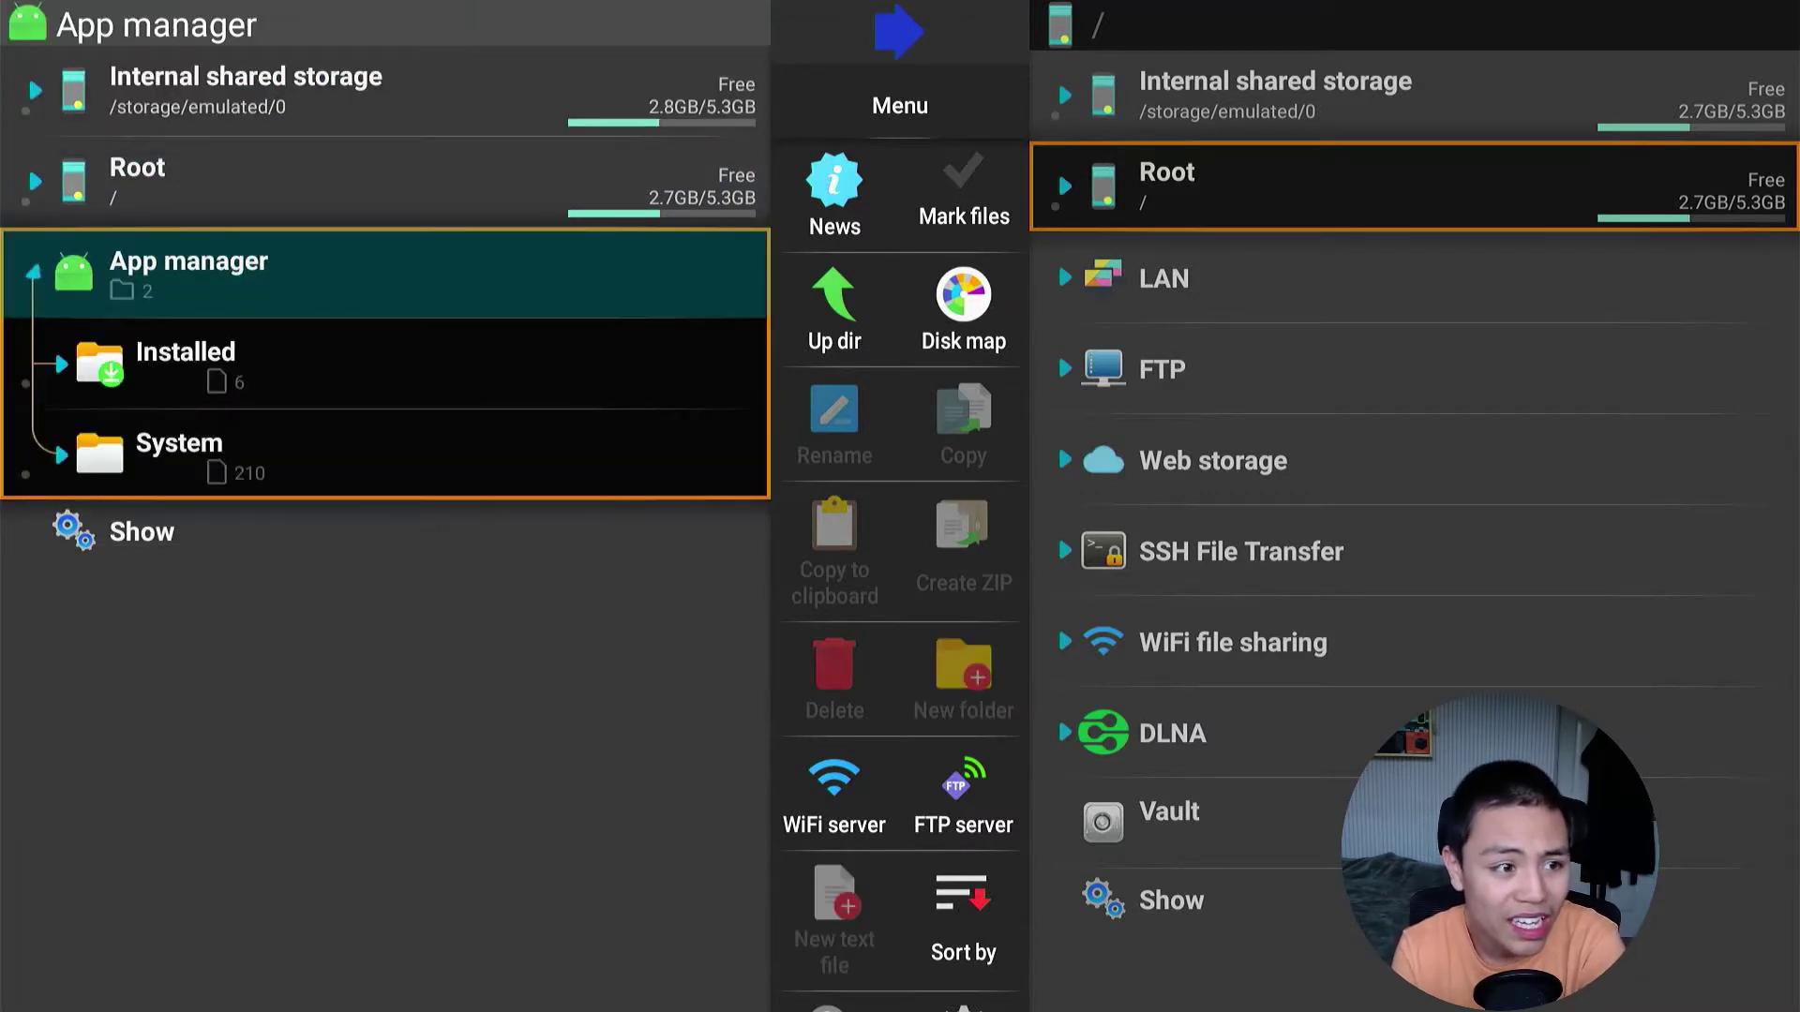
Expand the Installed list, browse its six apps, and bring up Pluto TV's options.
key(Down)
key(Right)
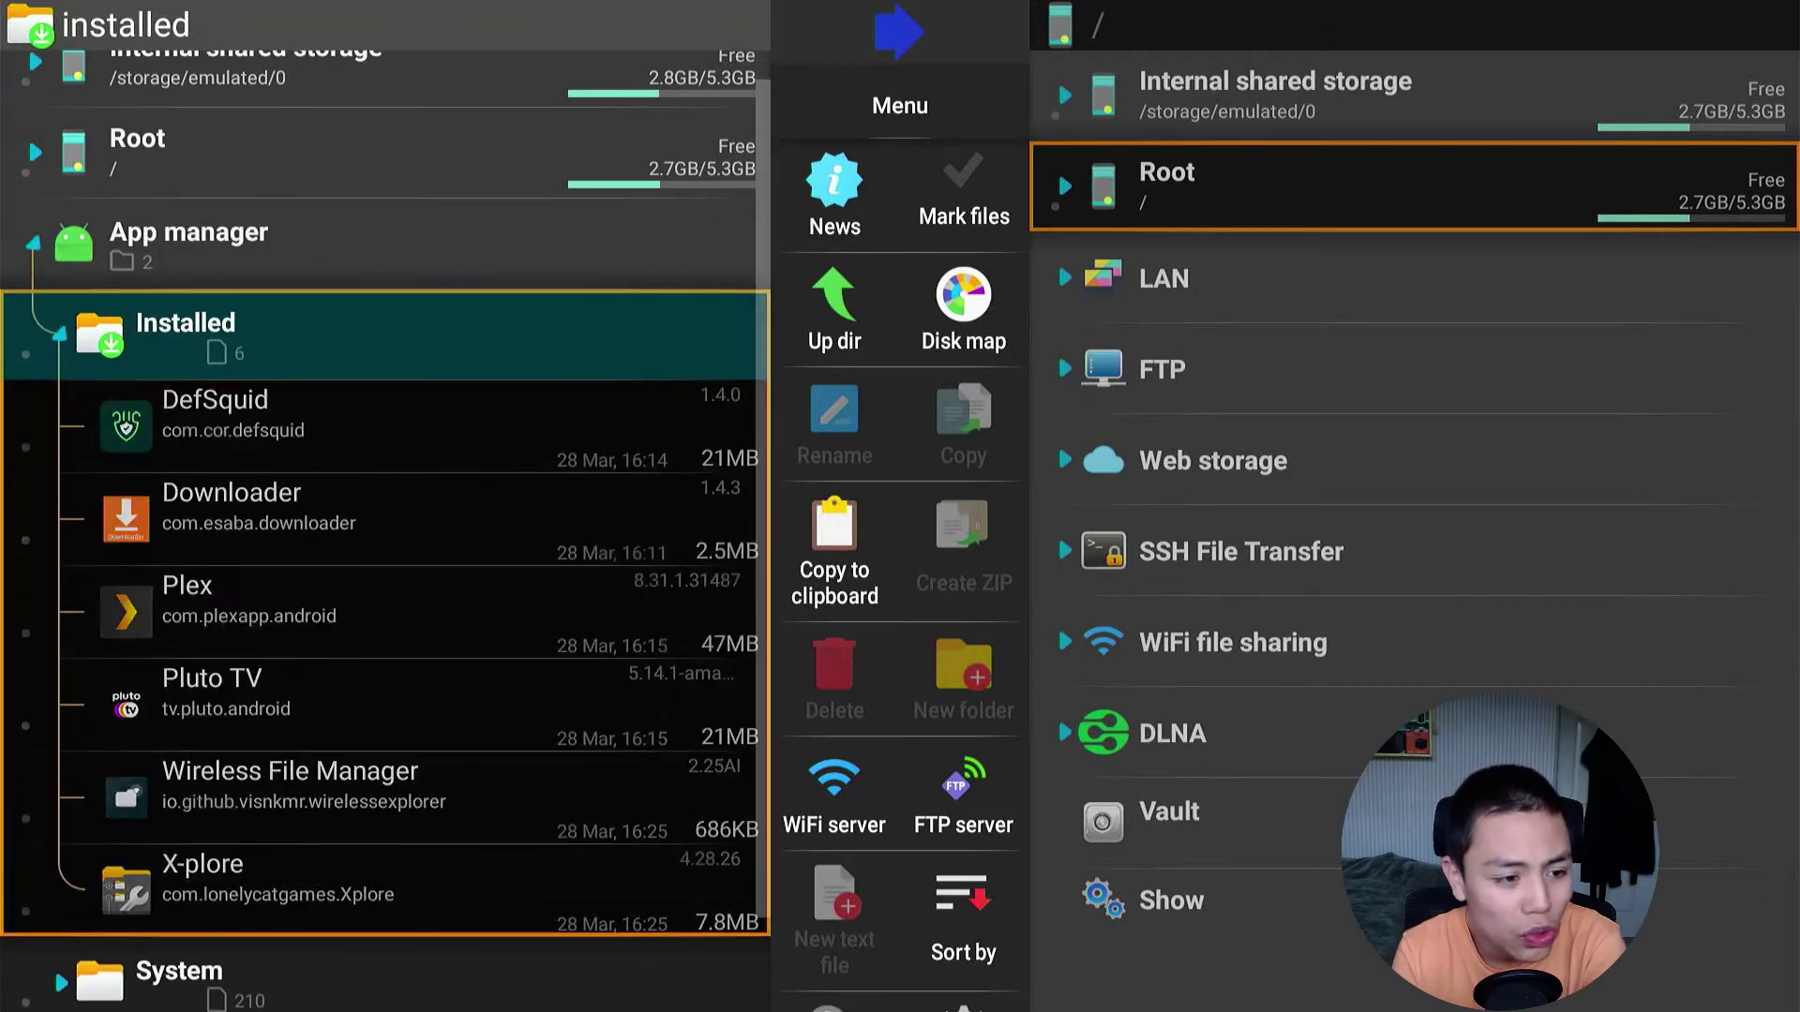
key(Down)
key(Down)
key(Down)
key(Down)
key(Down)
key(Down)
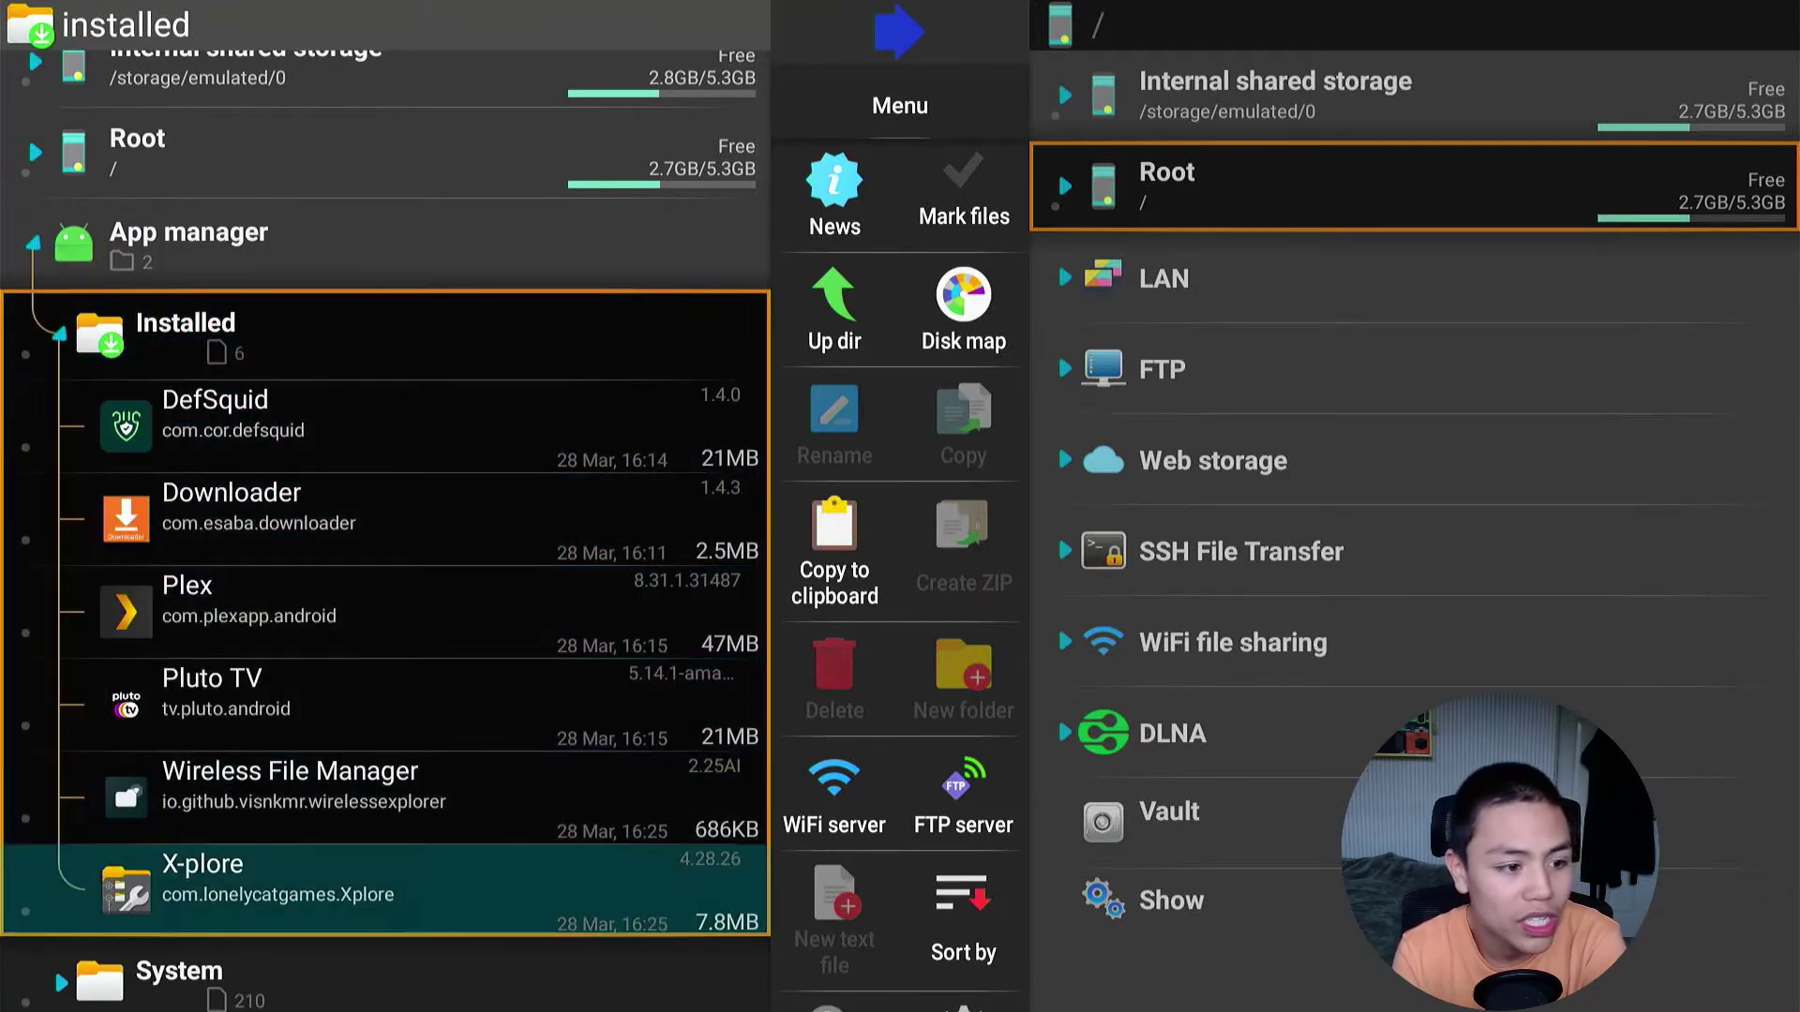
key(Up)
key(Up)
key(Up)
key(Down)
key(Down)
key(Down)
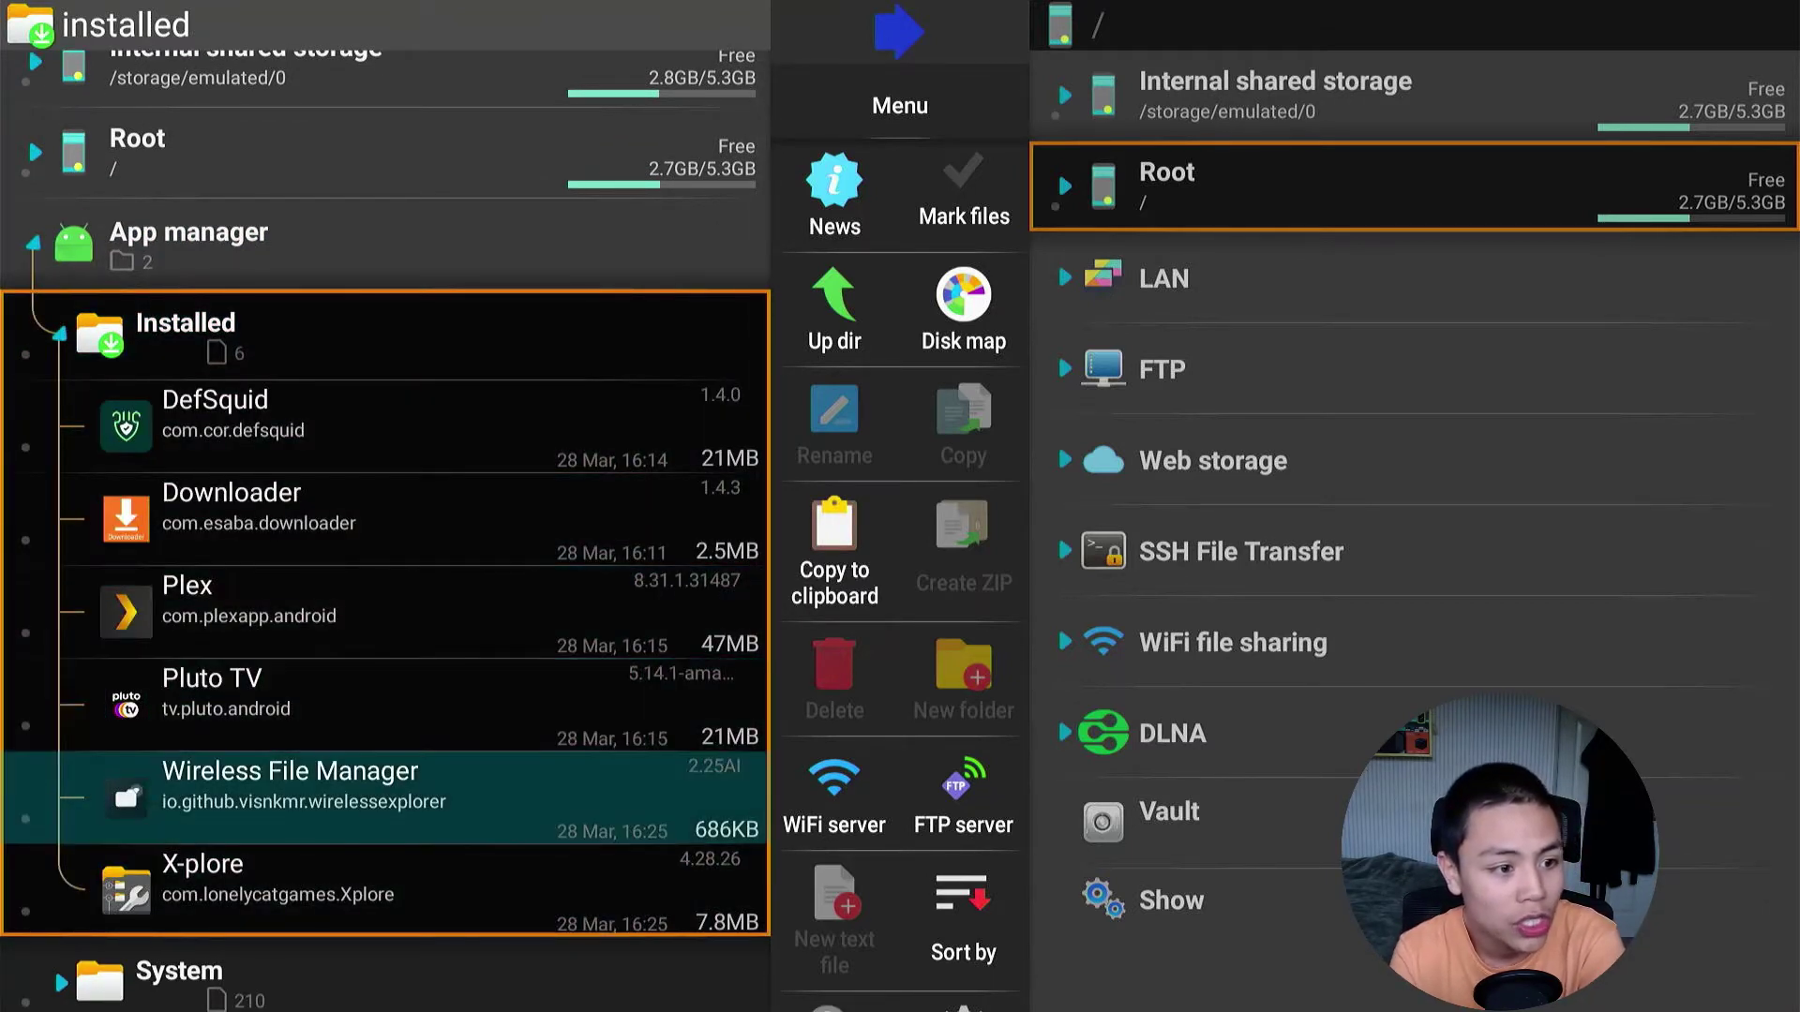
key(Up)
key(Up)
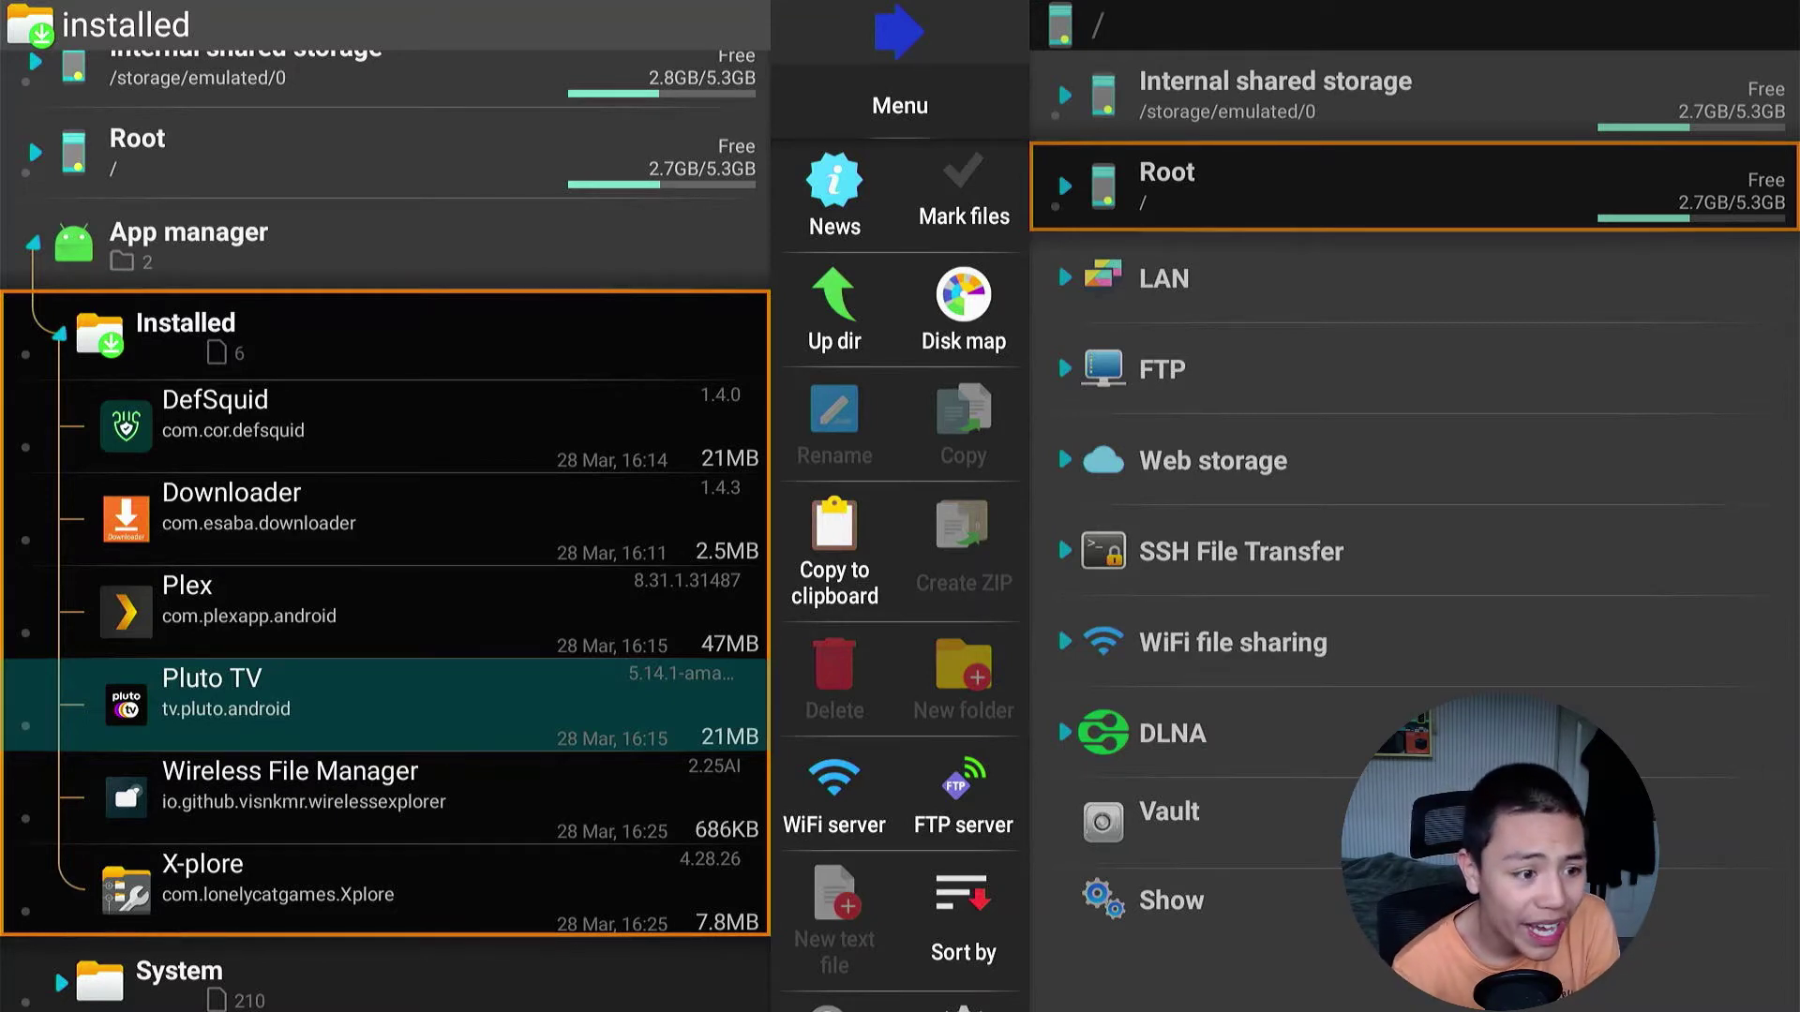
key(Return)
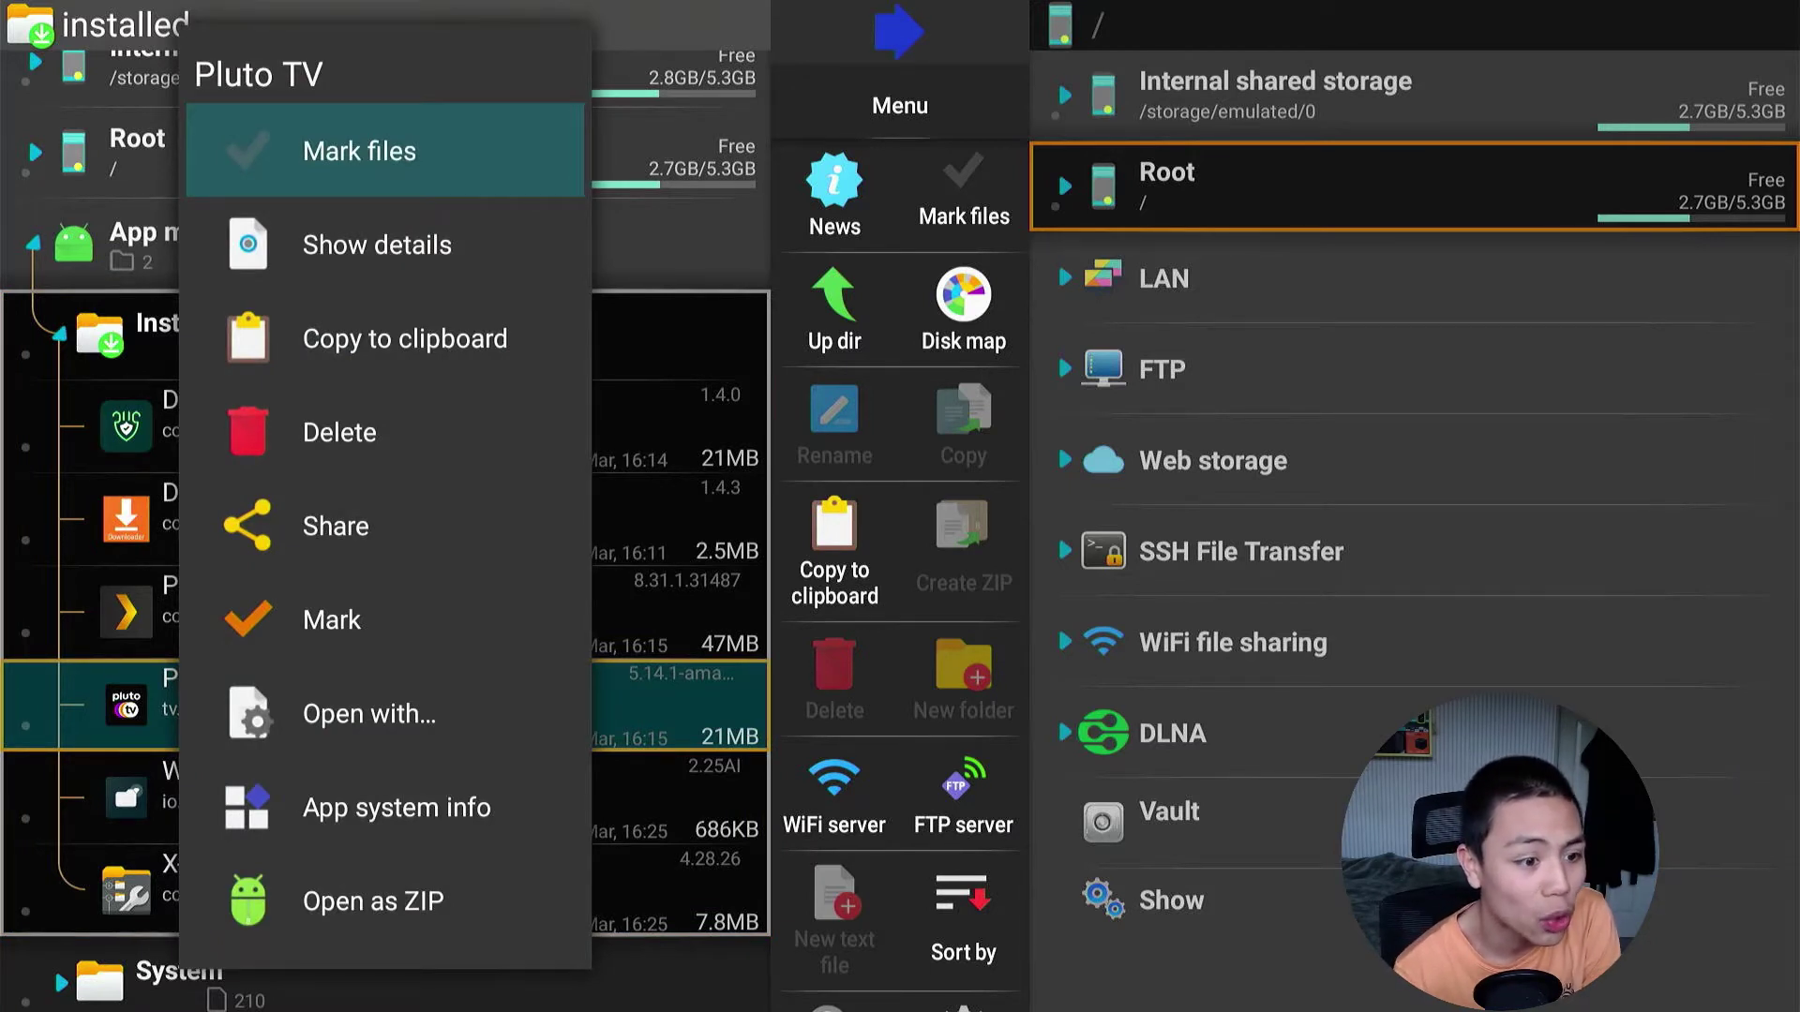
Turn on marking and check Pluto TV, Plex and DefSquid.
key(Return)
key(Down)
key(Down)
key(Down)
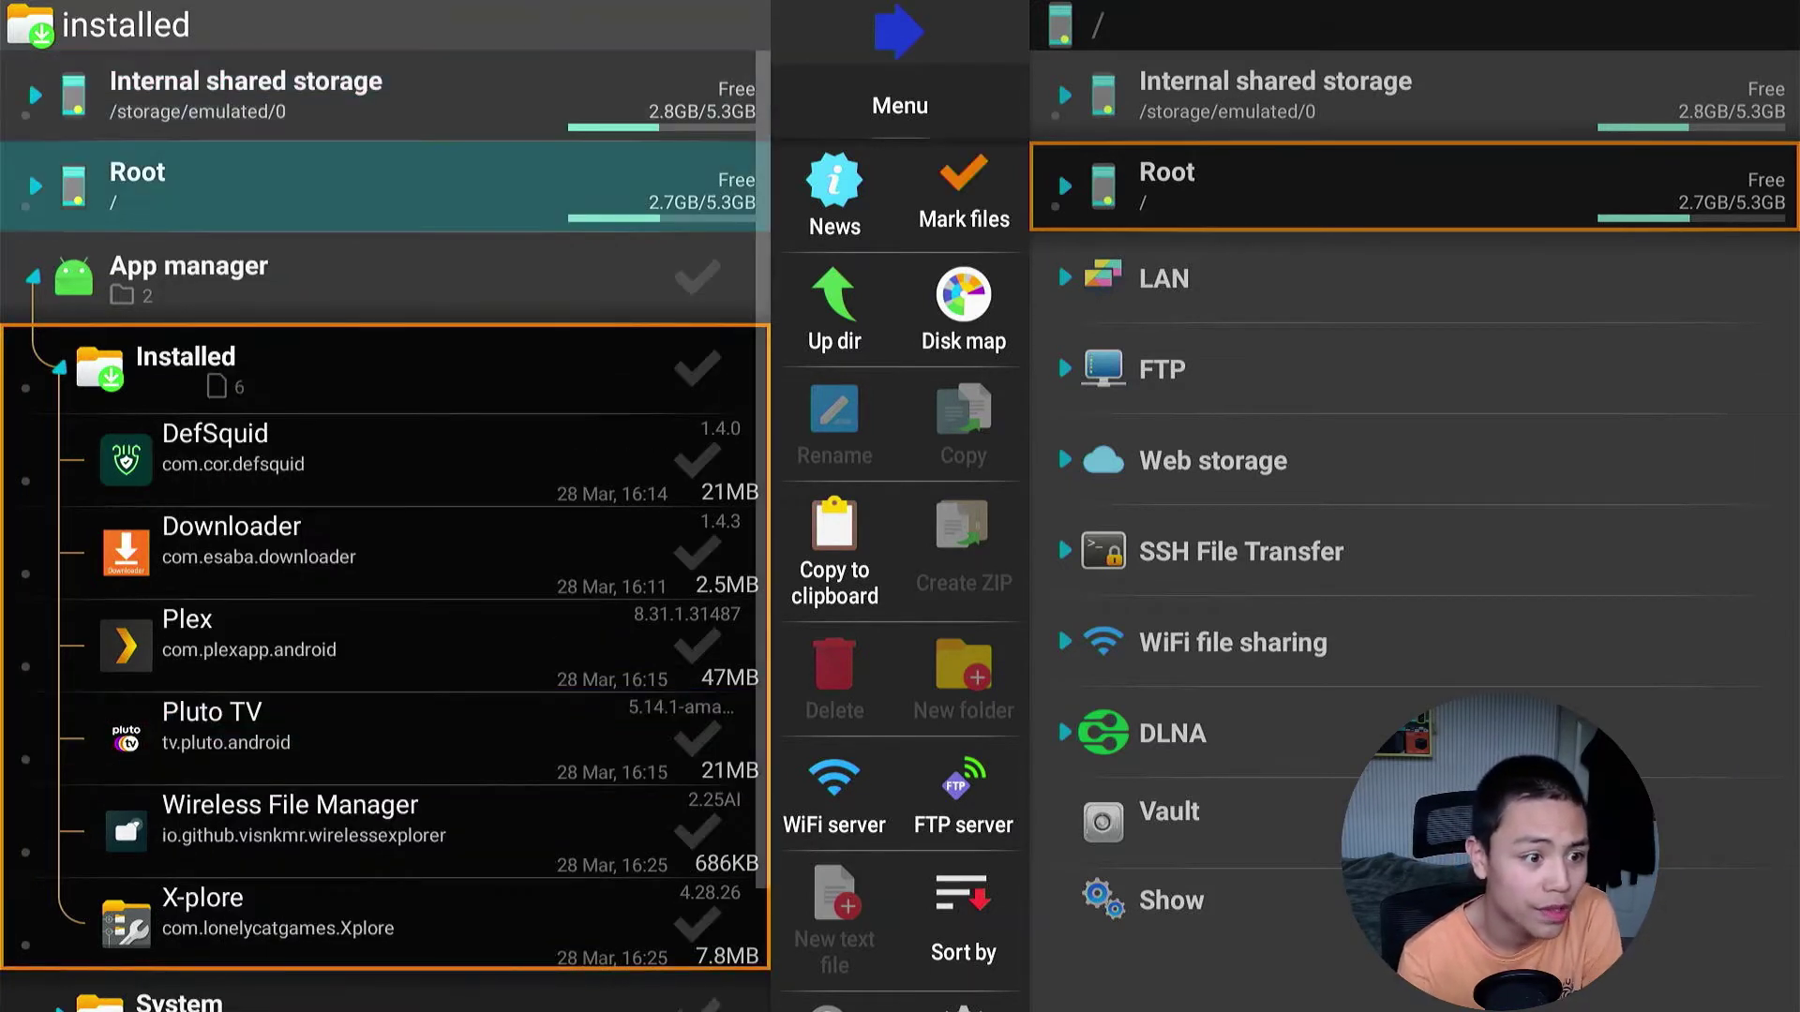
key(Down)
key(Down)
key(Down)
key(Down)
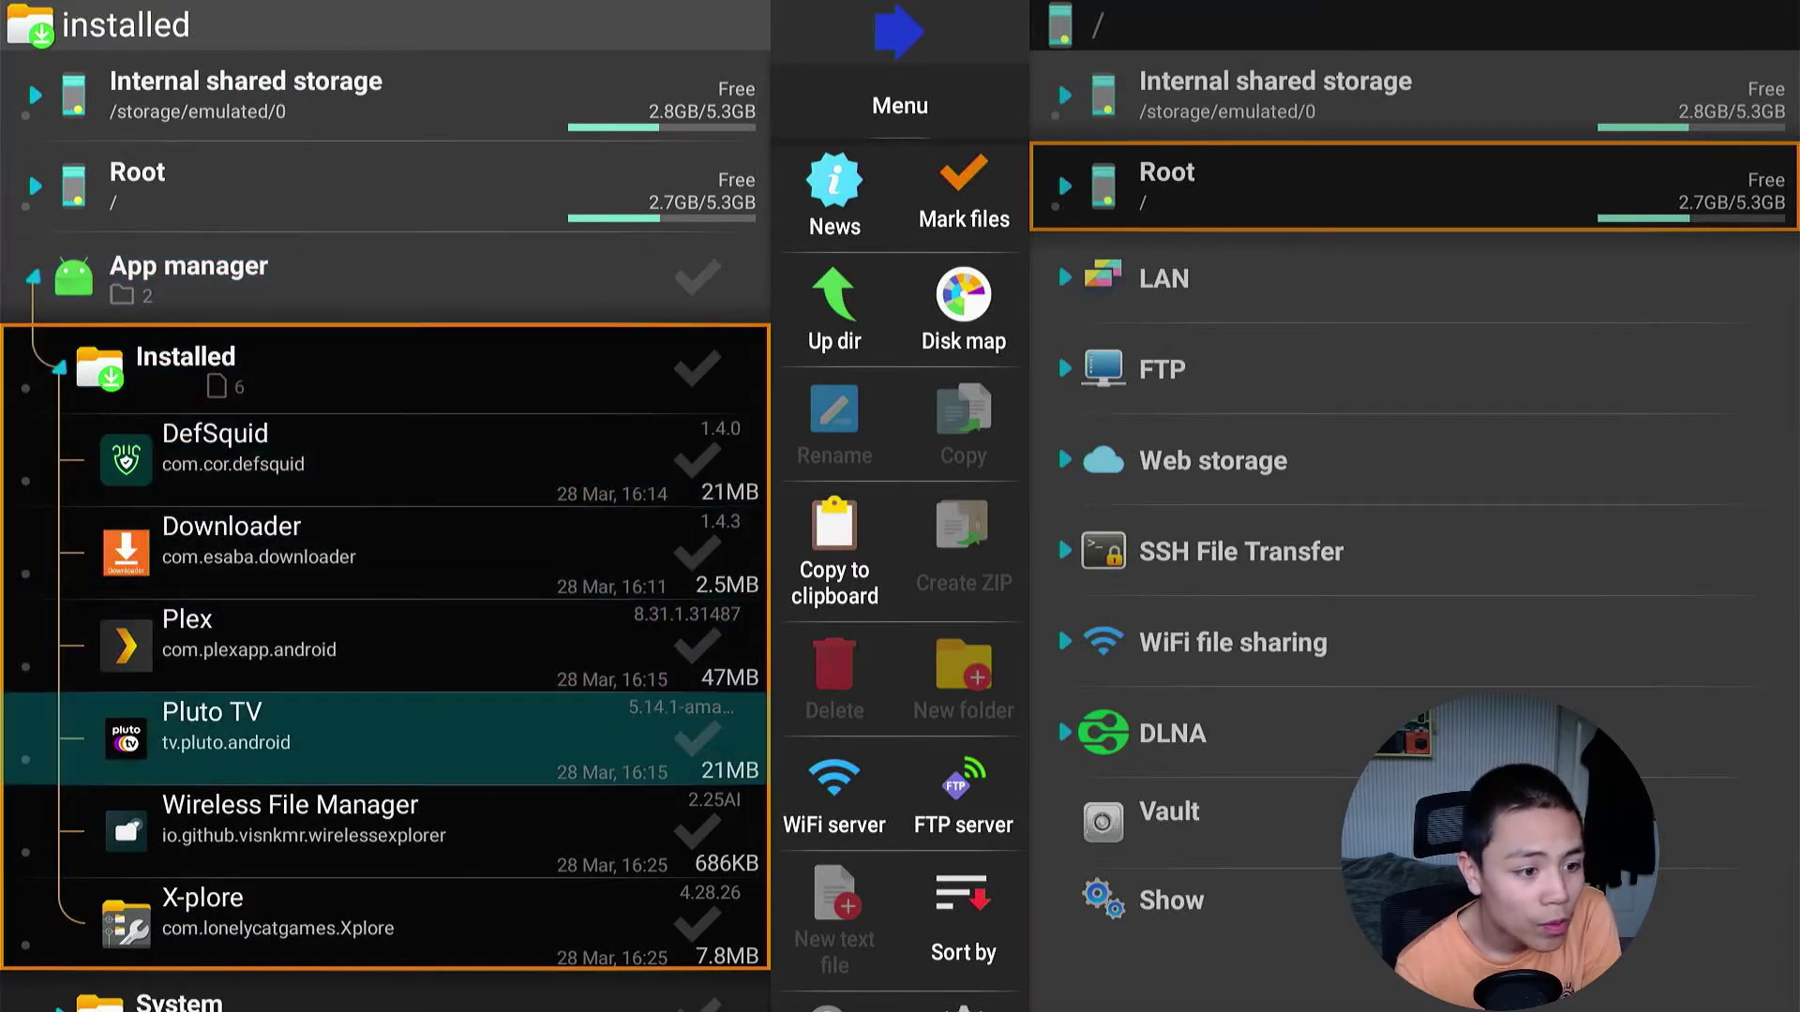
key(Return)
key(Up)
key(Up)
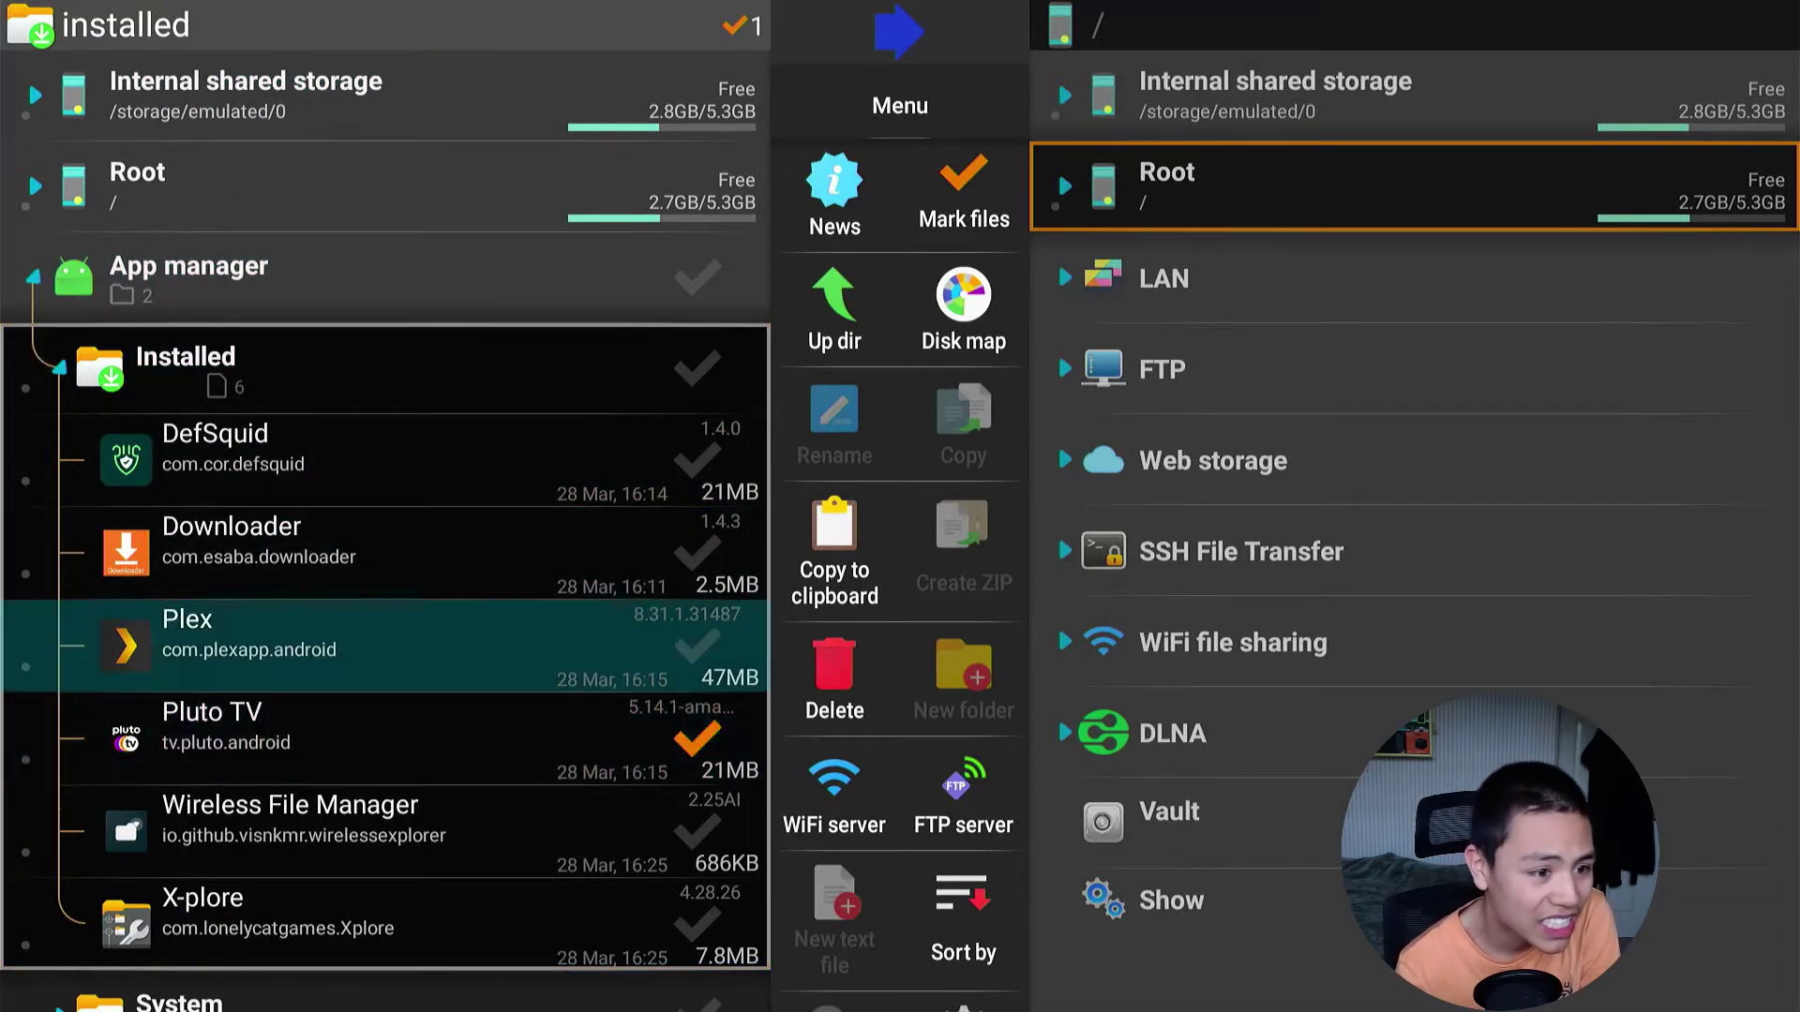
key(Down)
key(Return)
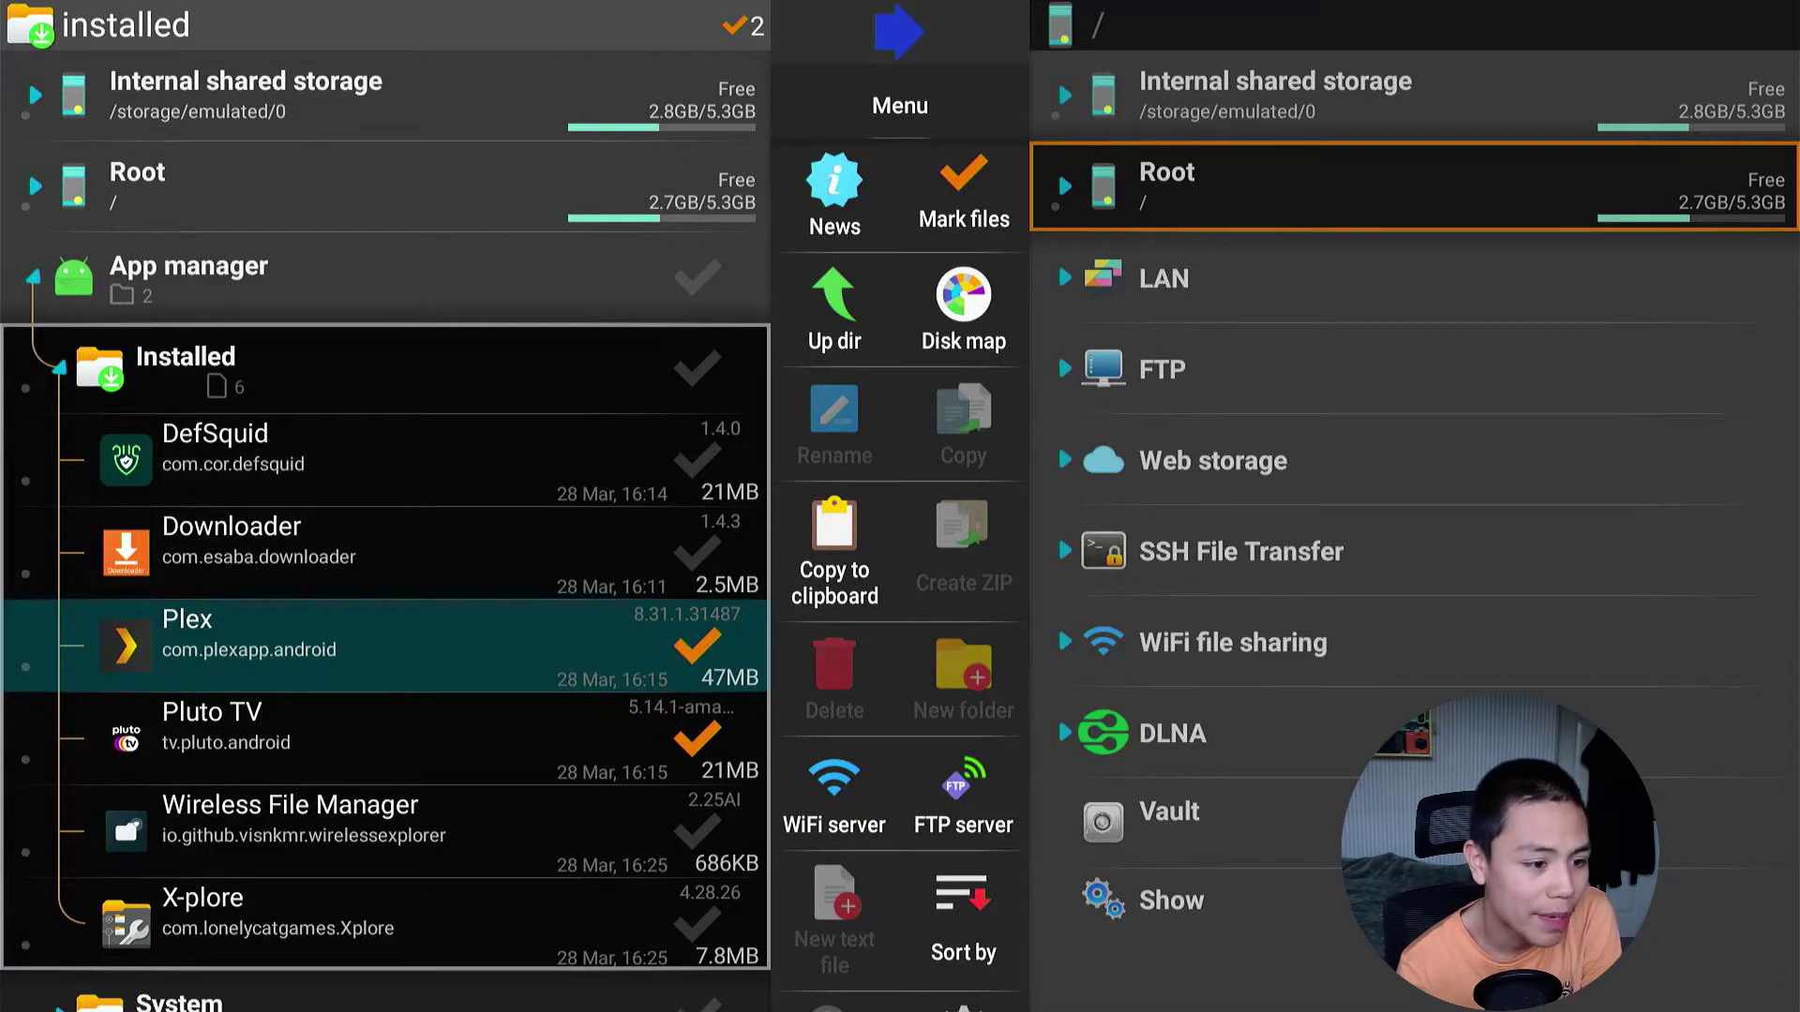
key(Up)
key(Up)
key(Return)
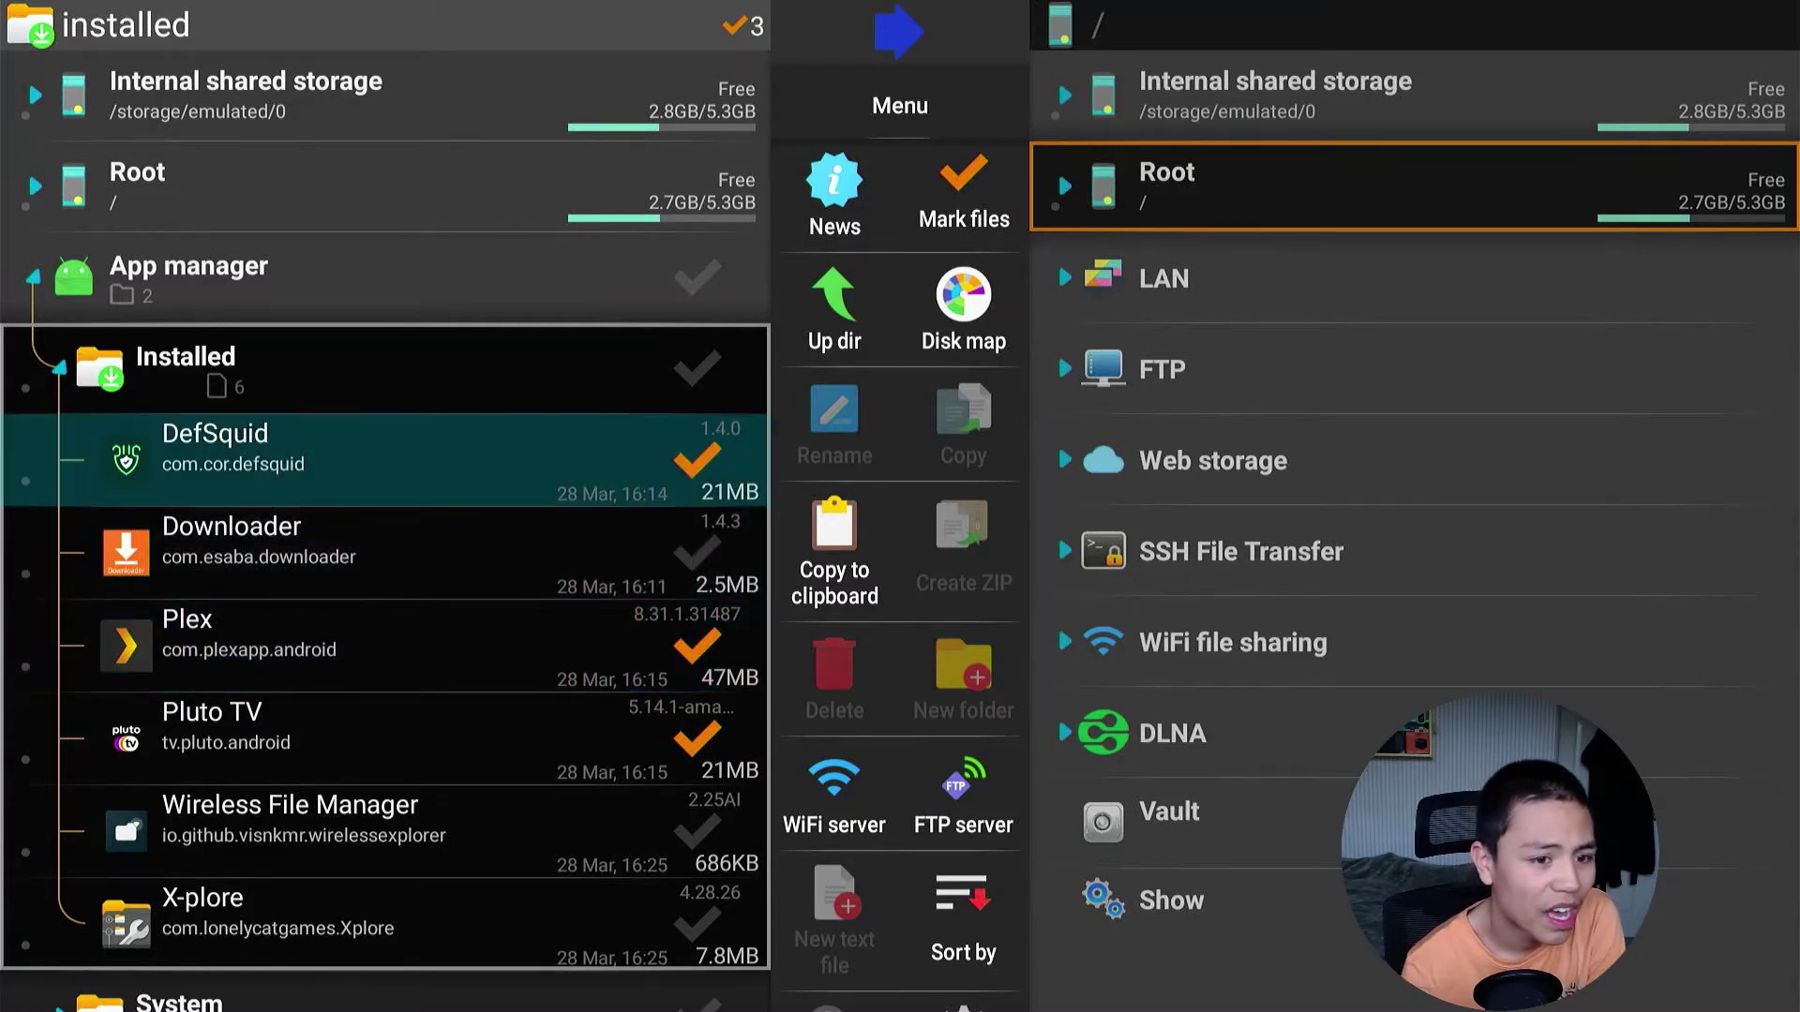
Copy the three marked apps to the clipboard.
key(Right)
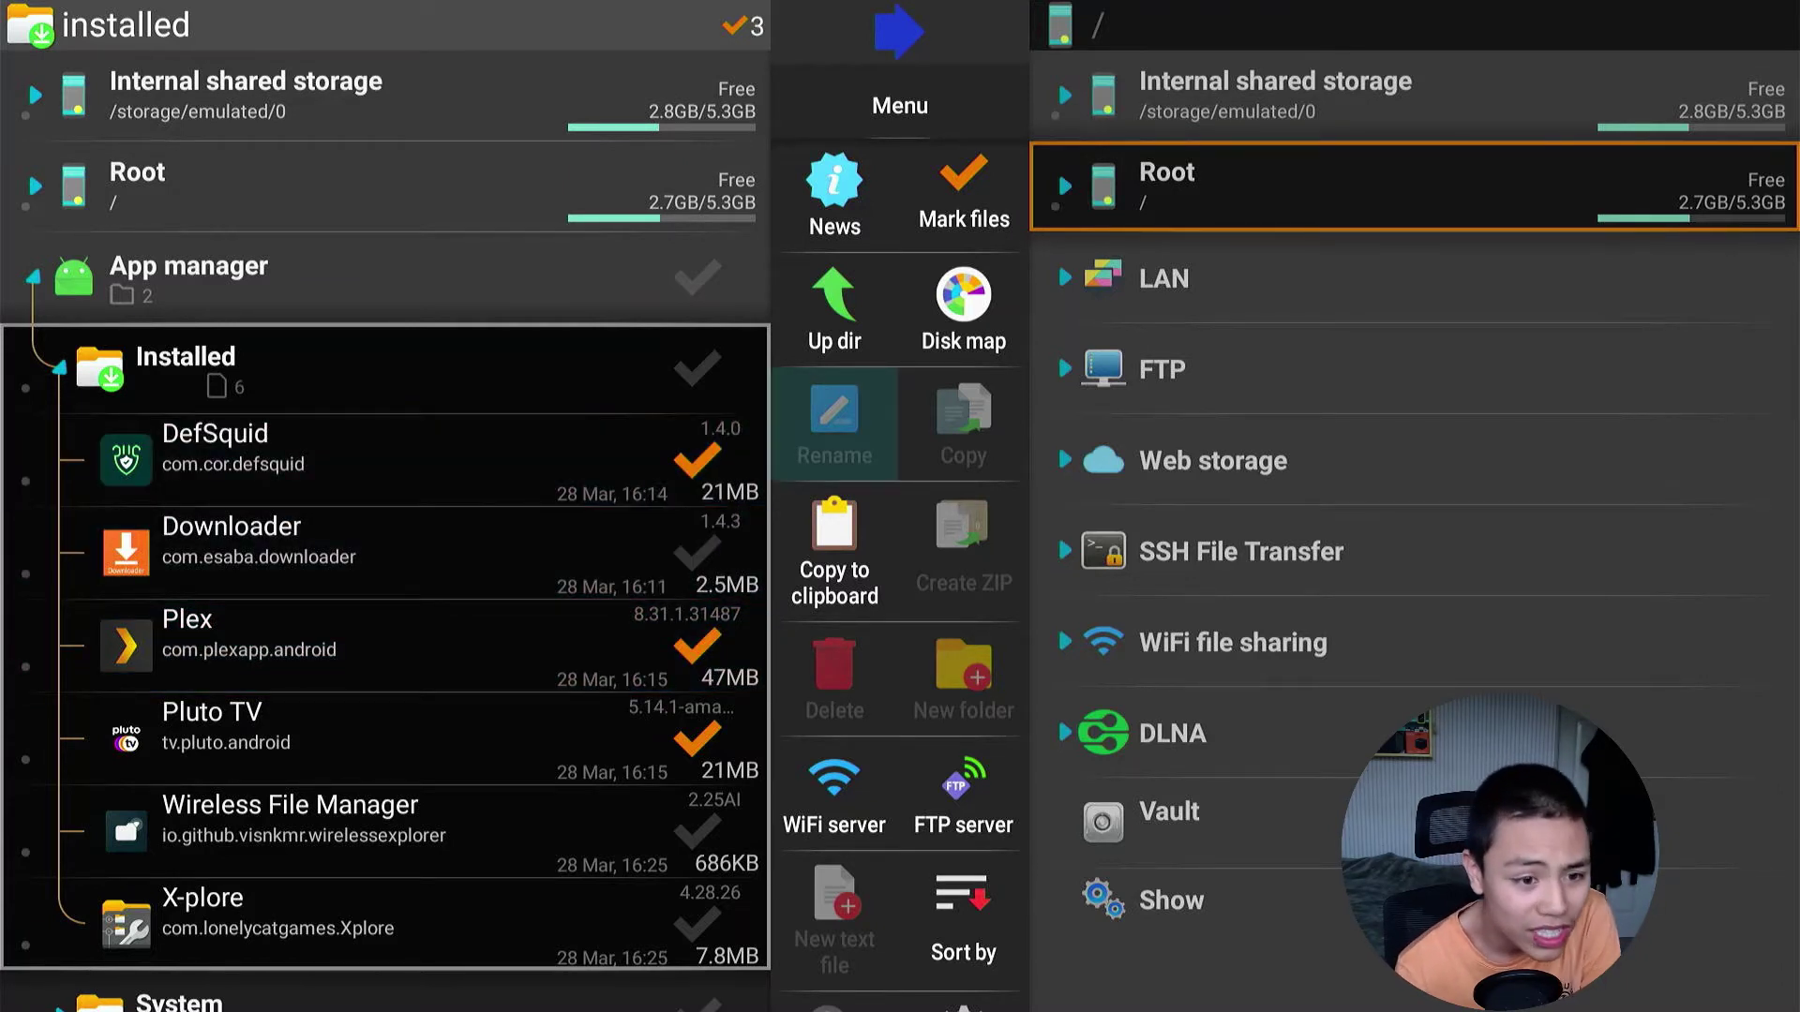
key(Down)
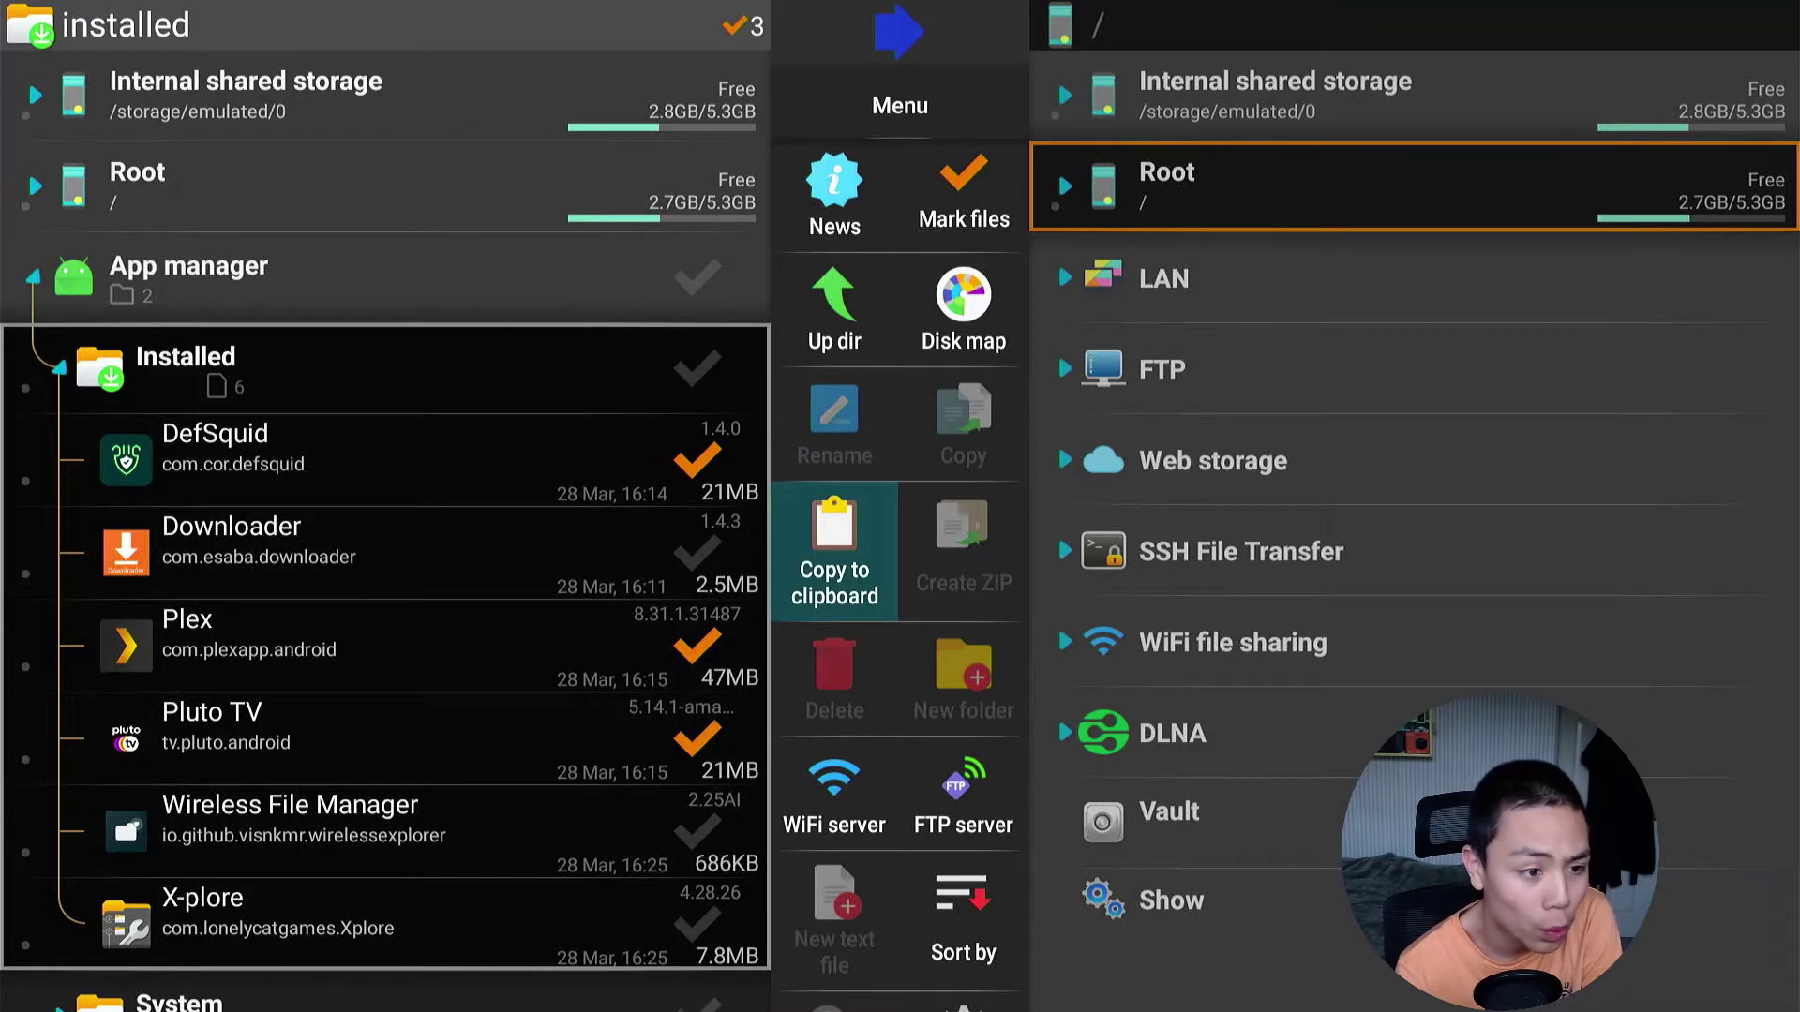
key(Return)
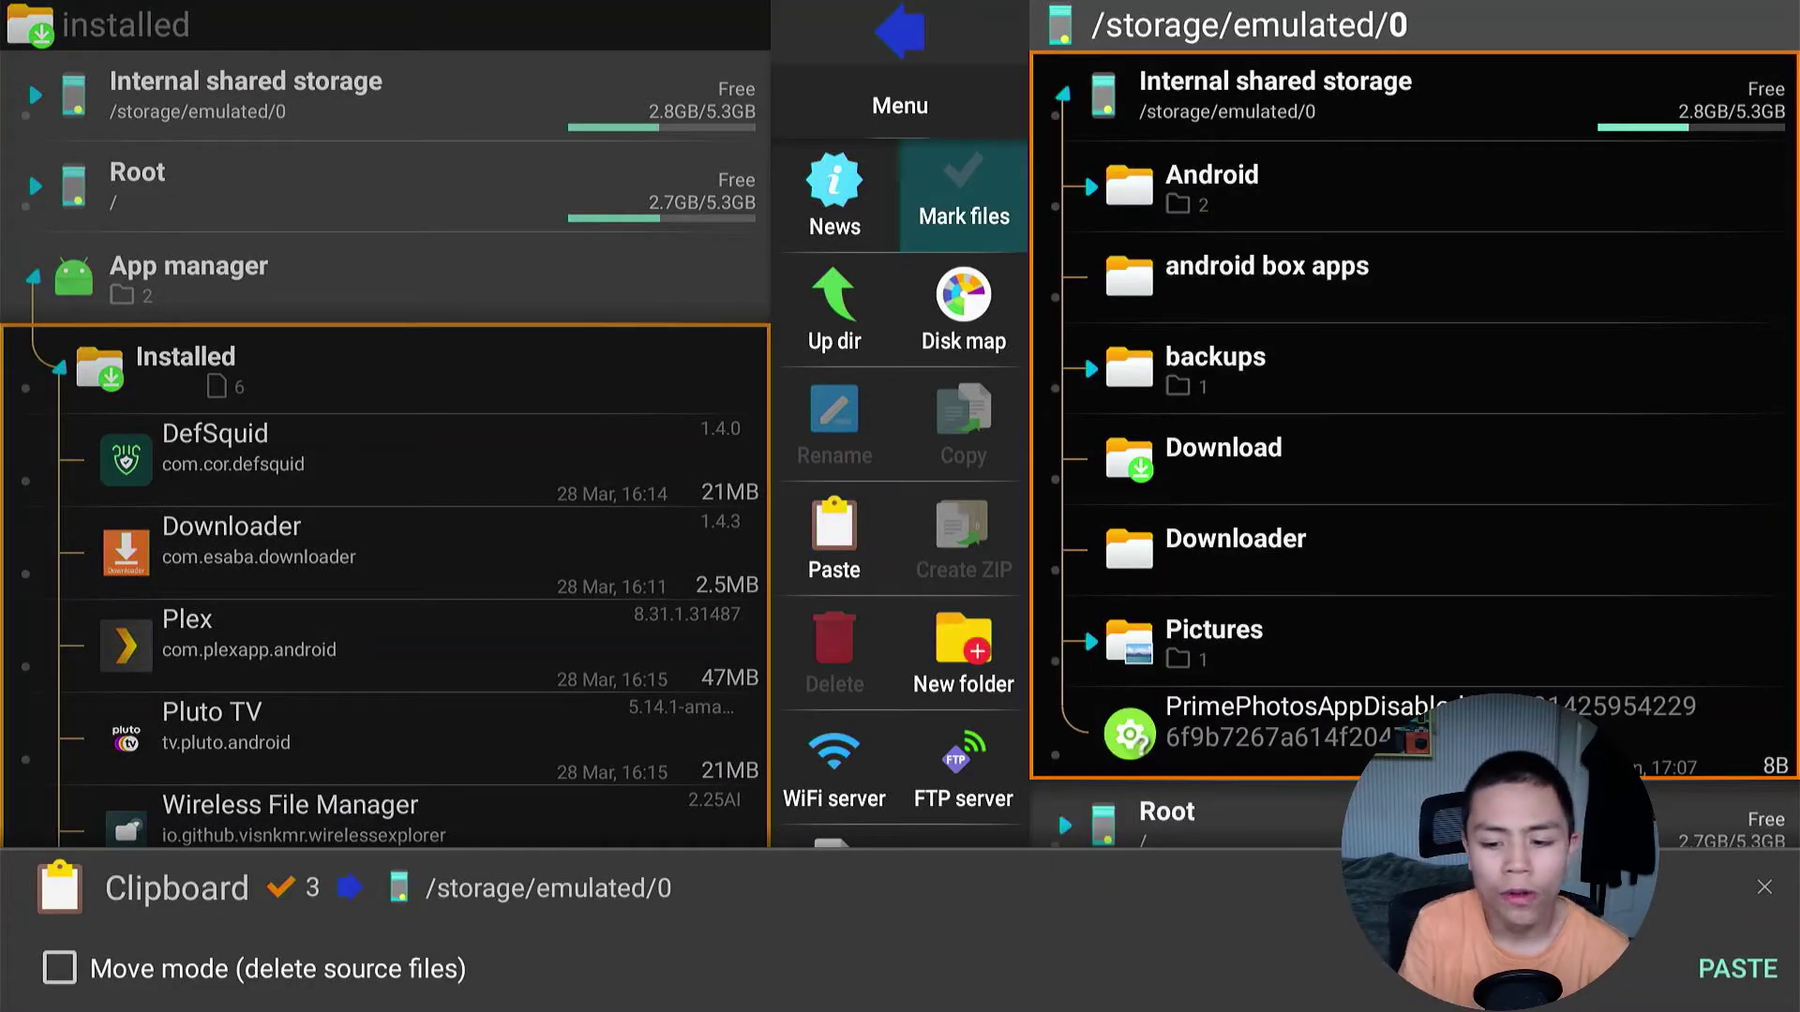
Select the android box apps folder in internal storage as the paste destination.
key(Right)
key(Left)
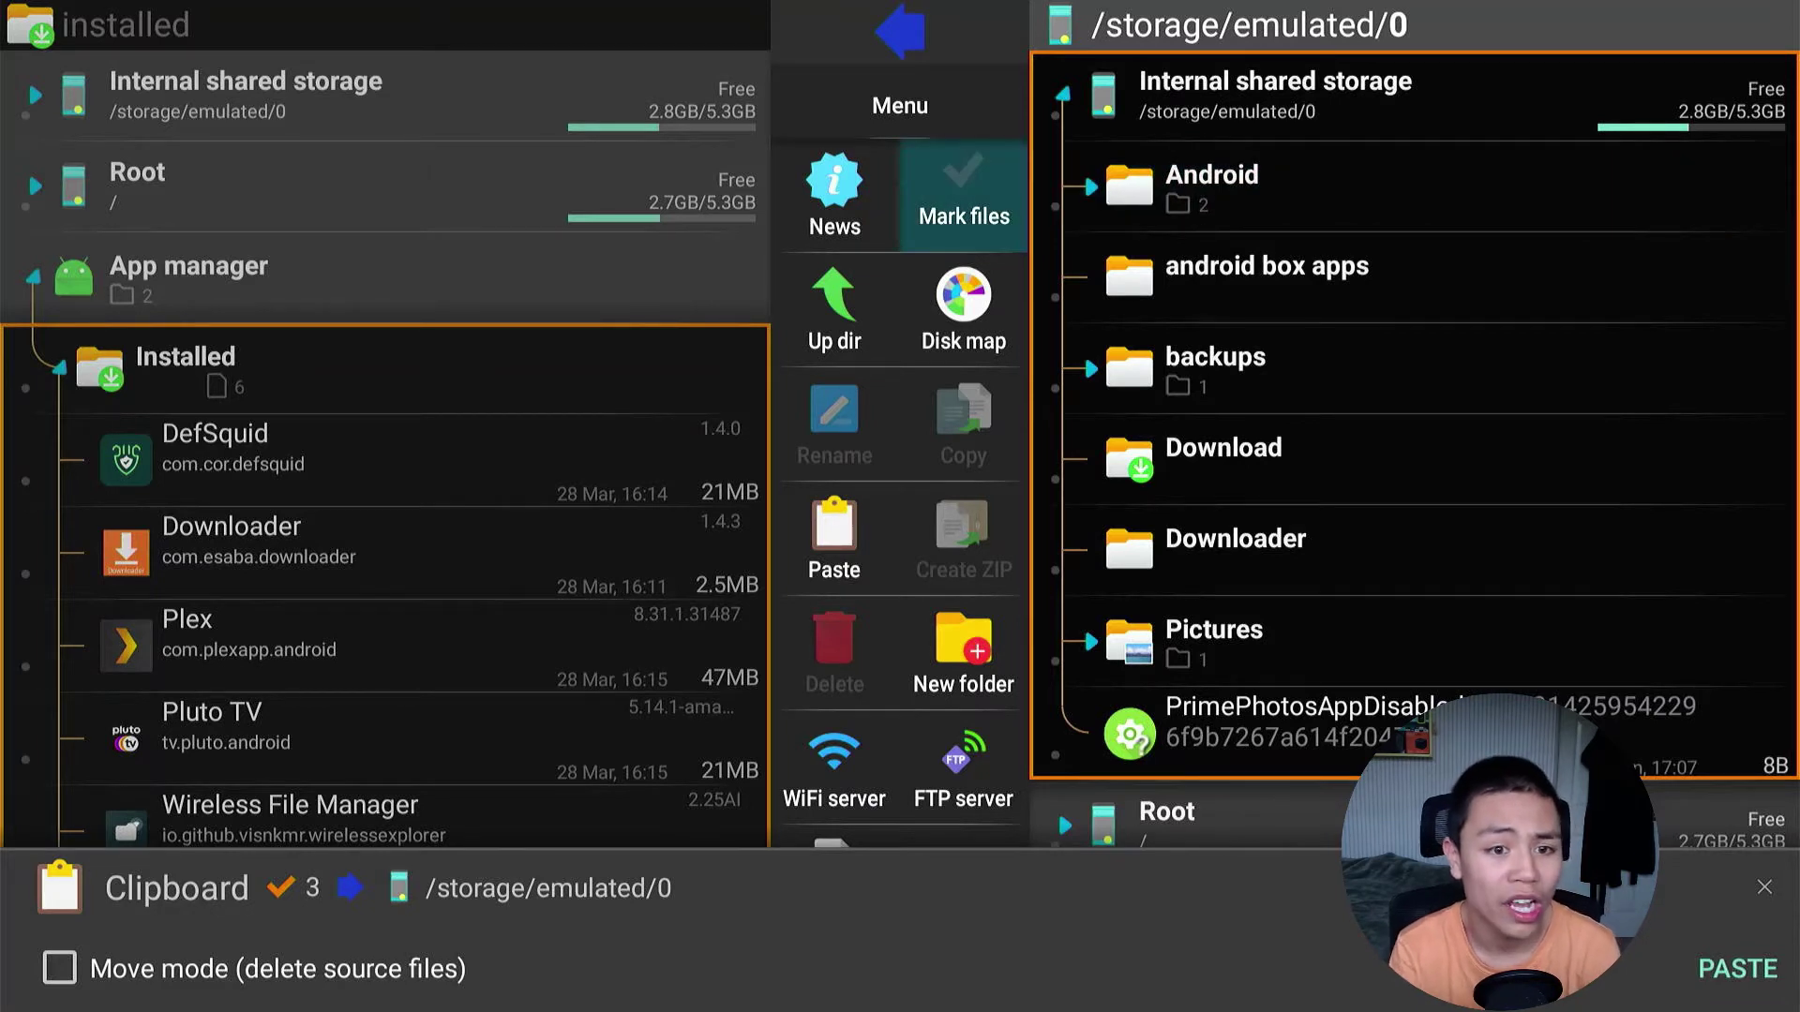
key(Right)
key(Down)
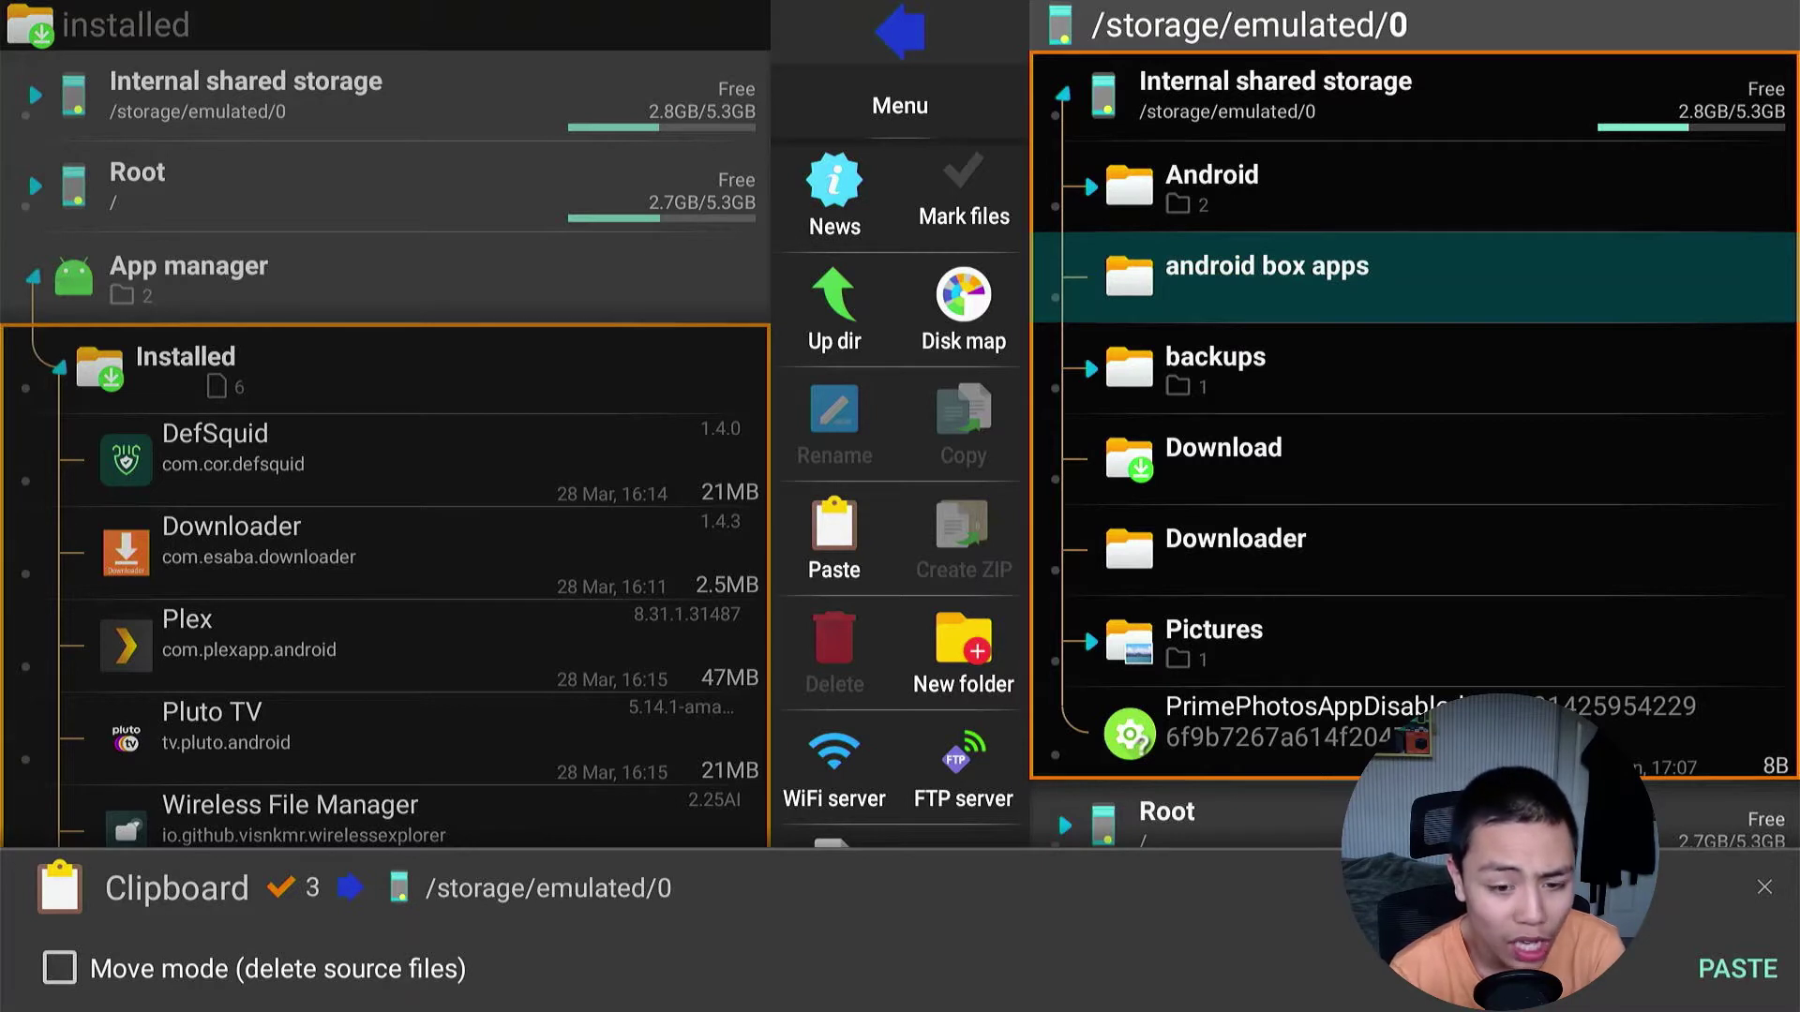
key(Return)
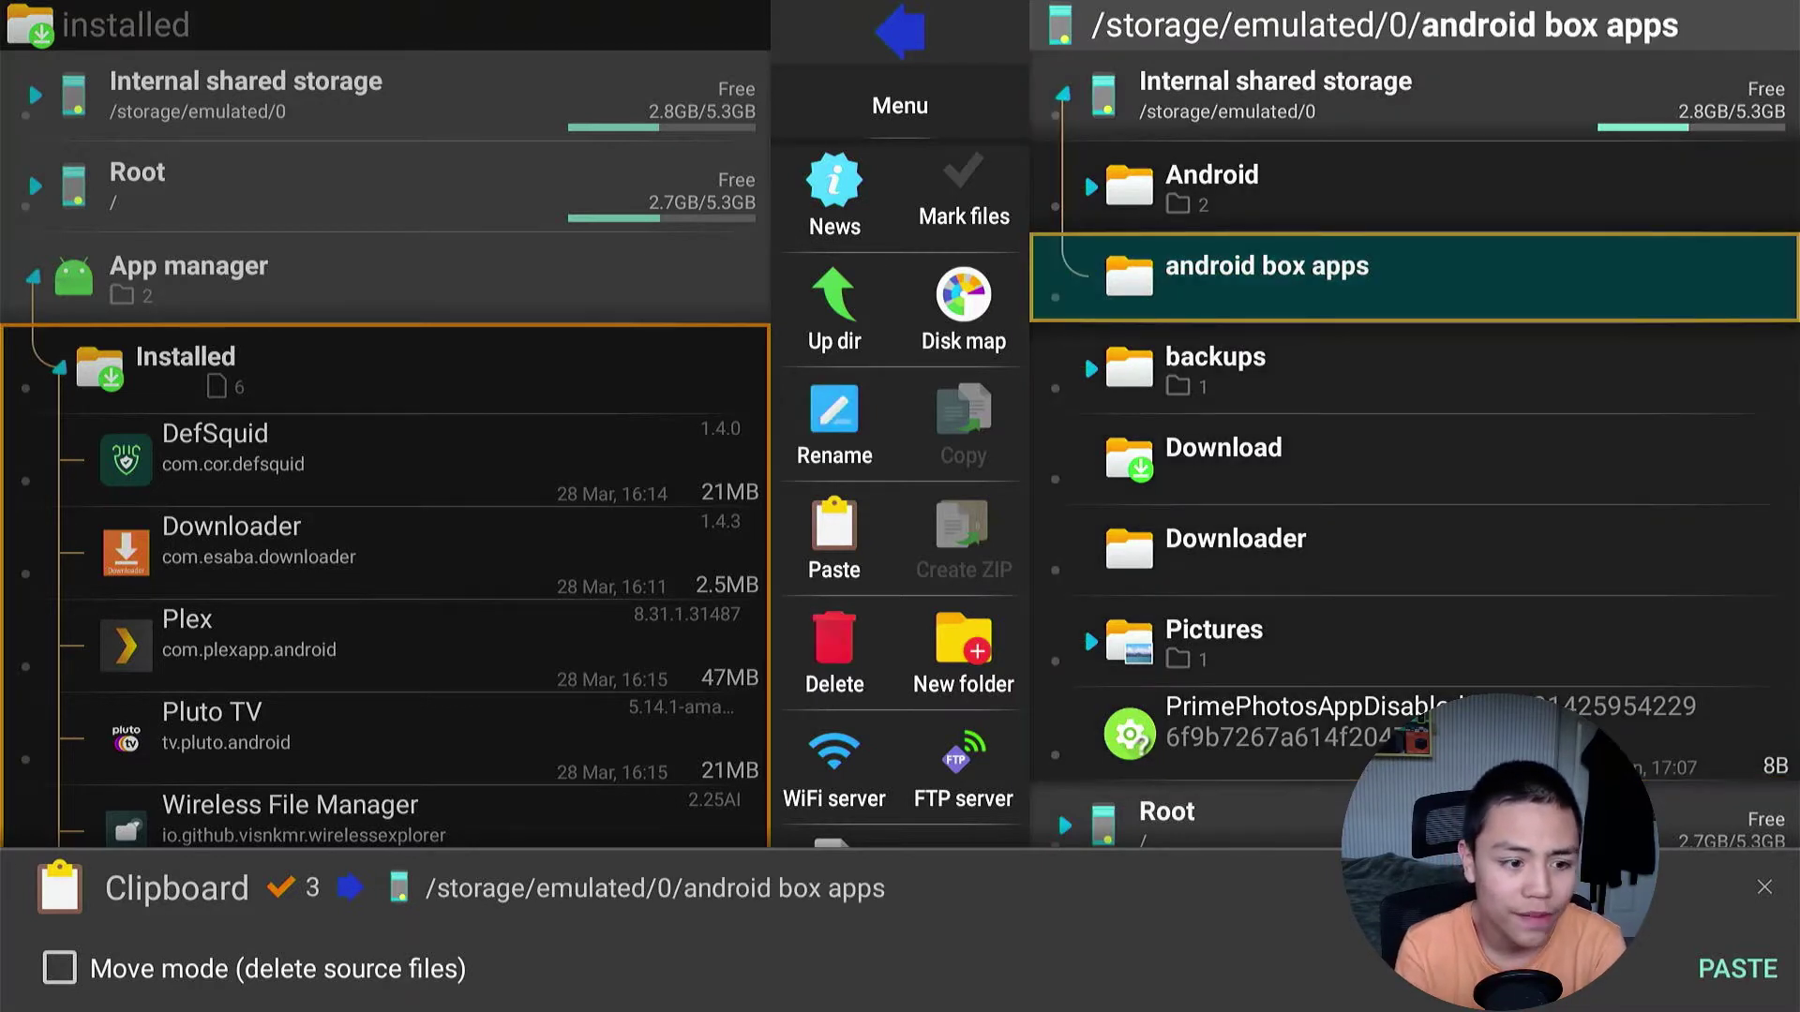
Paste the DefSquid, Plex and Pluto TV APKs there and check they are listed.
key(Down)
key(Down)
key(Down)
key(Down)
key(Down)
key(Down)
key(Down)
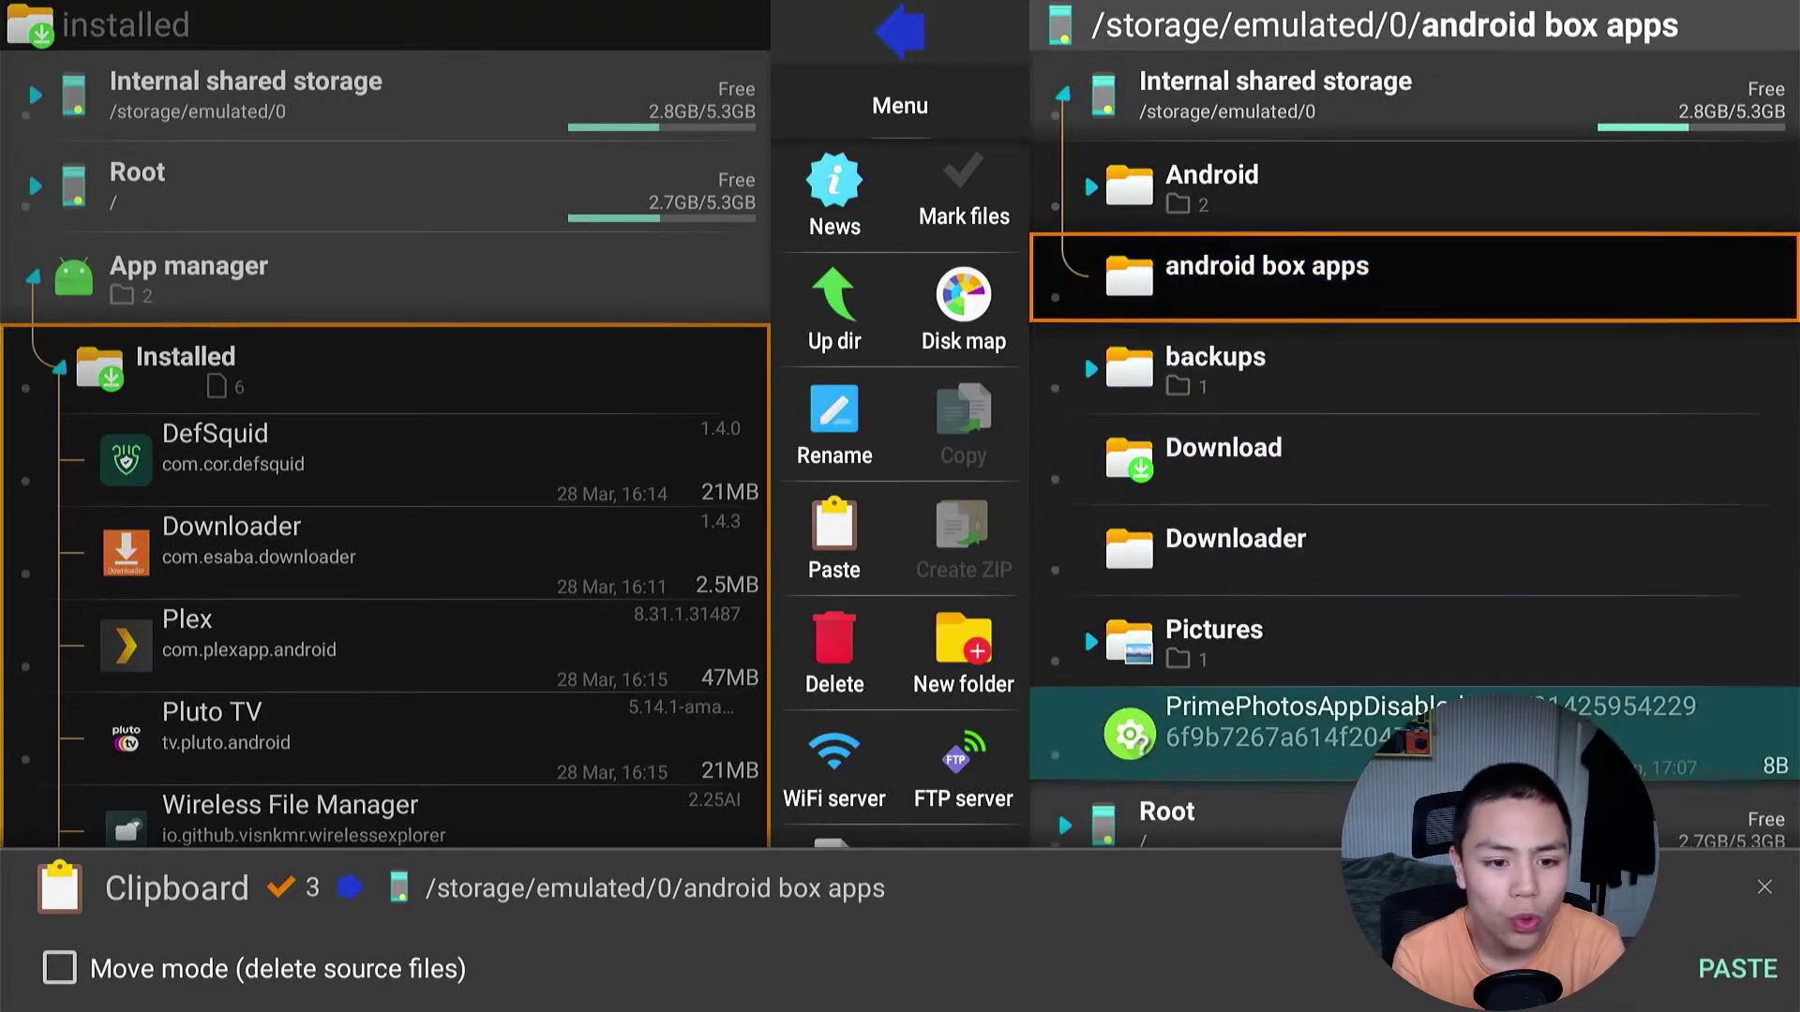
key(Down)
key(Down)
key(Down)
key(Down)
key(Down)
key(Down)
key(Down)
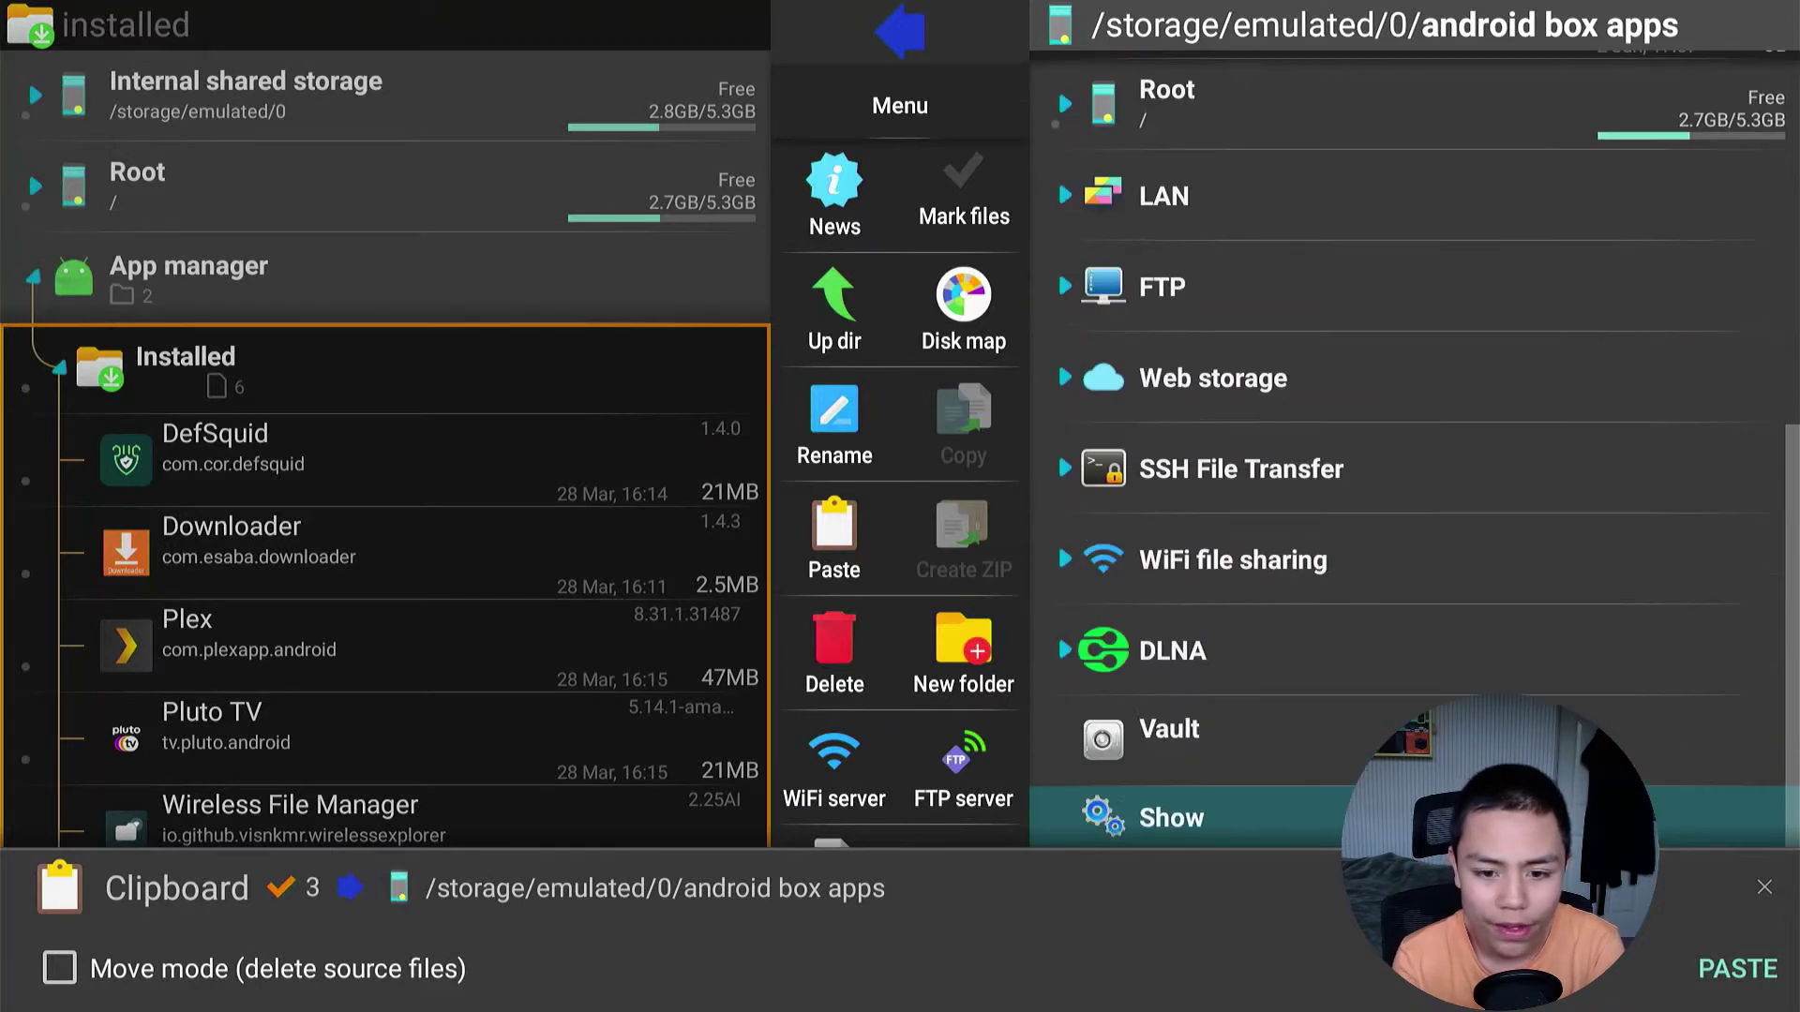
key(Left)
key(Down)
key(Down)
key(Down)
key(Down)
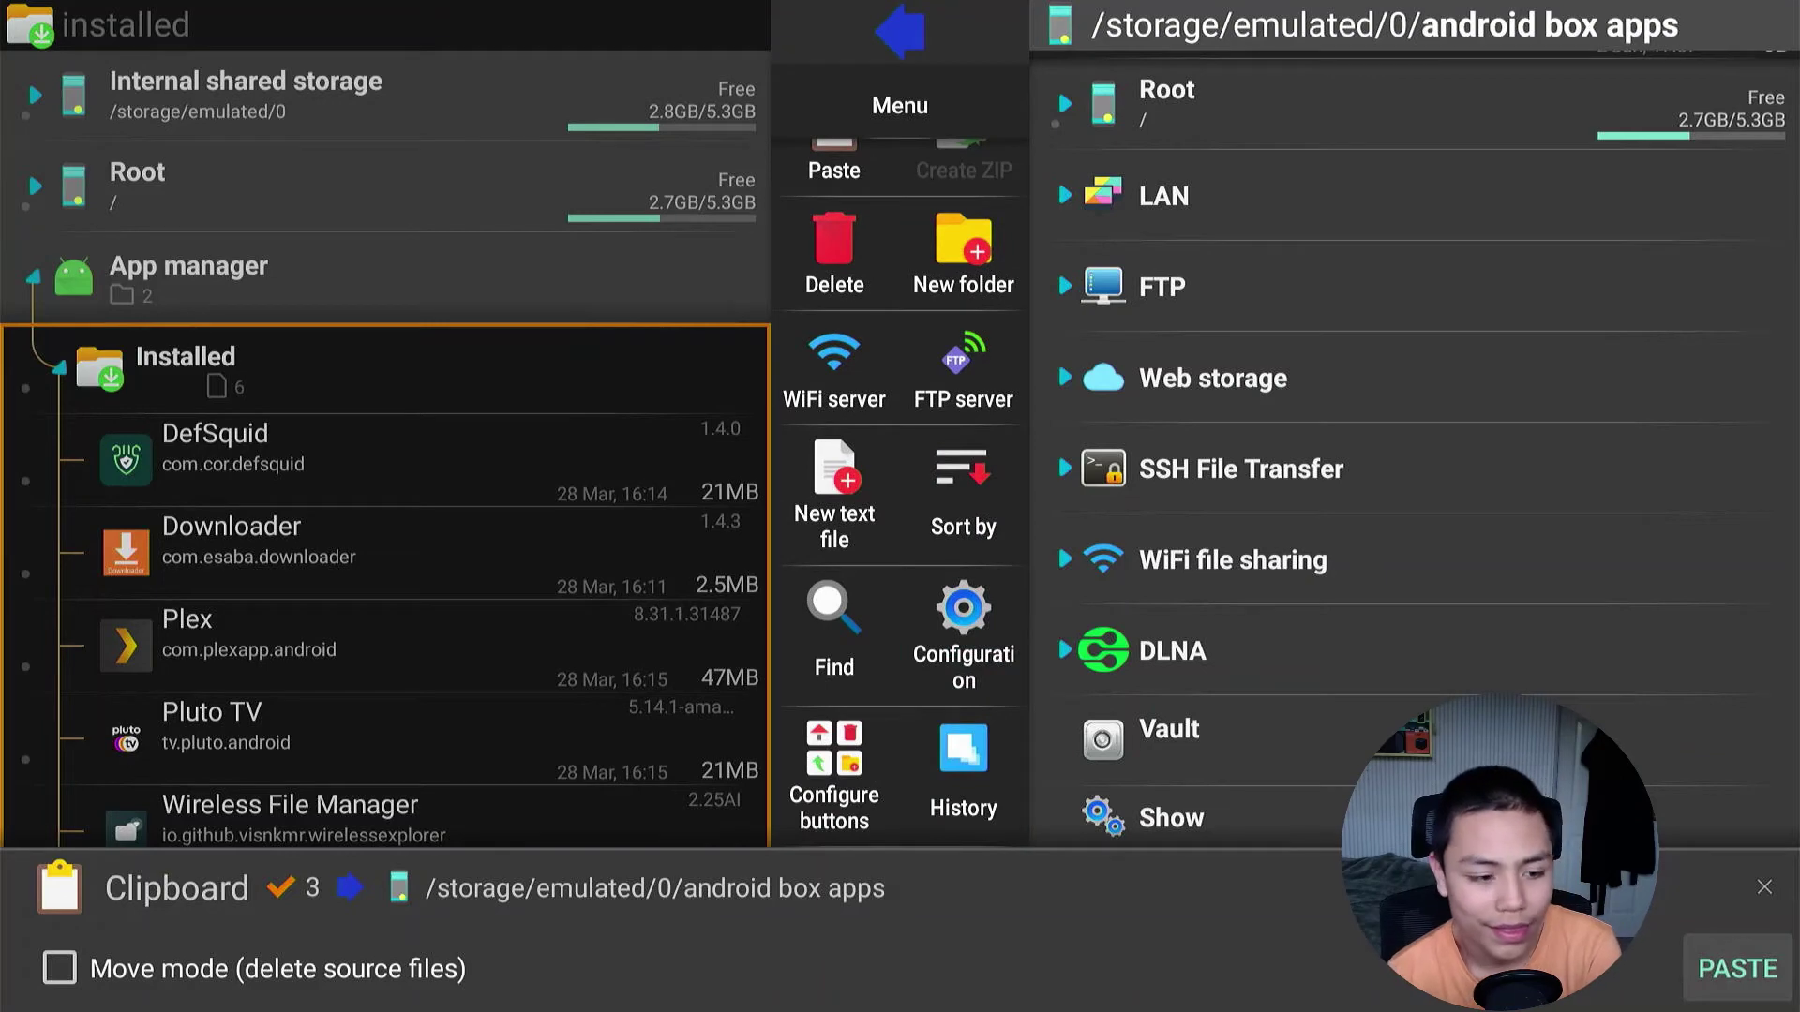
key(Return)
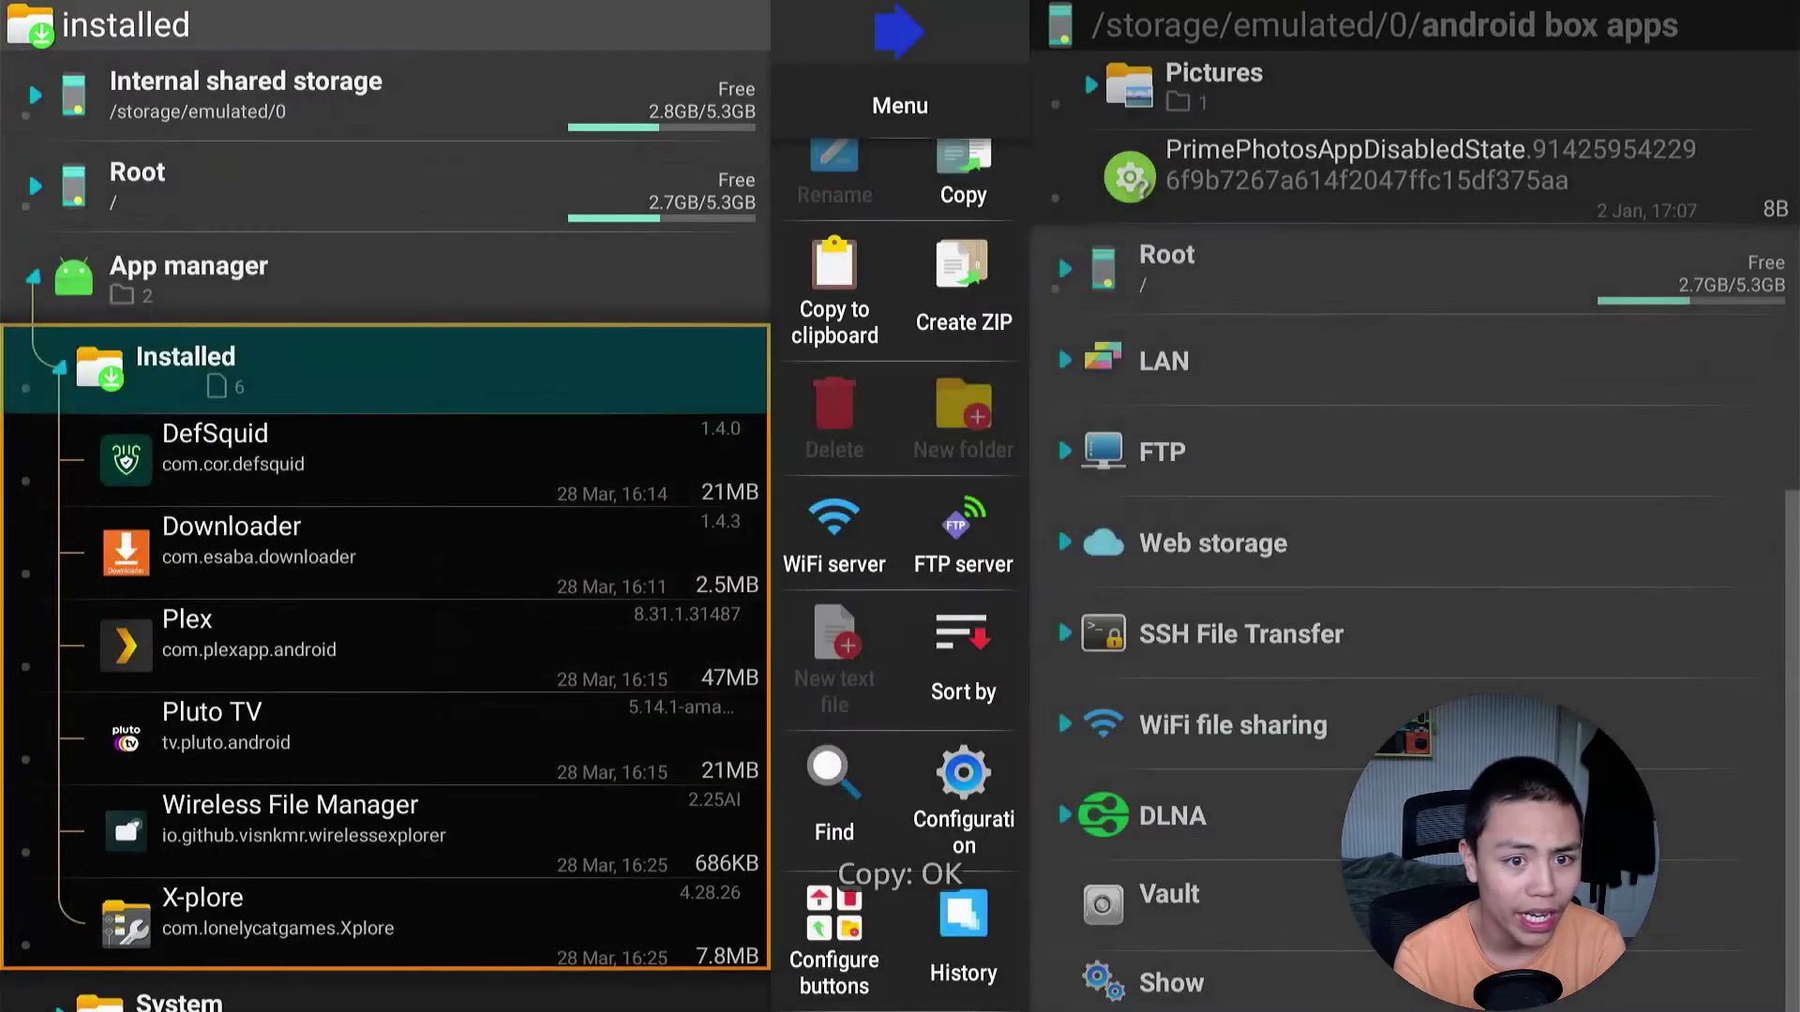
key(Down)
key(Down)
key(Down)
key(Down)
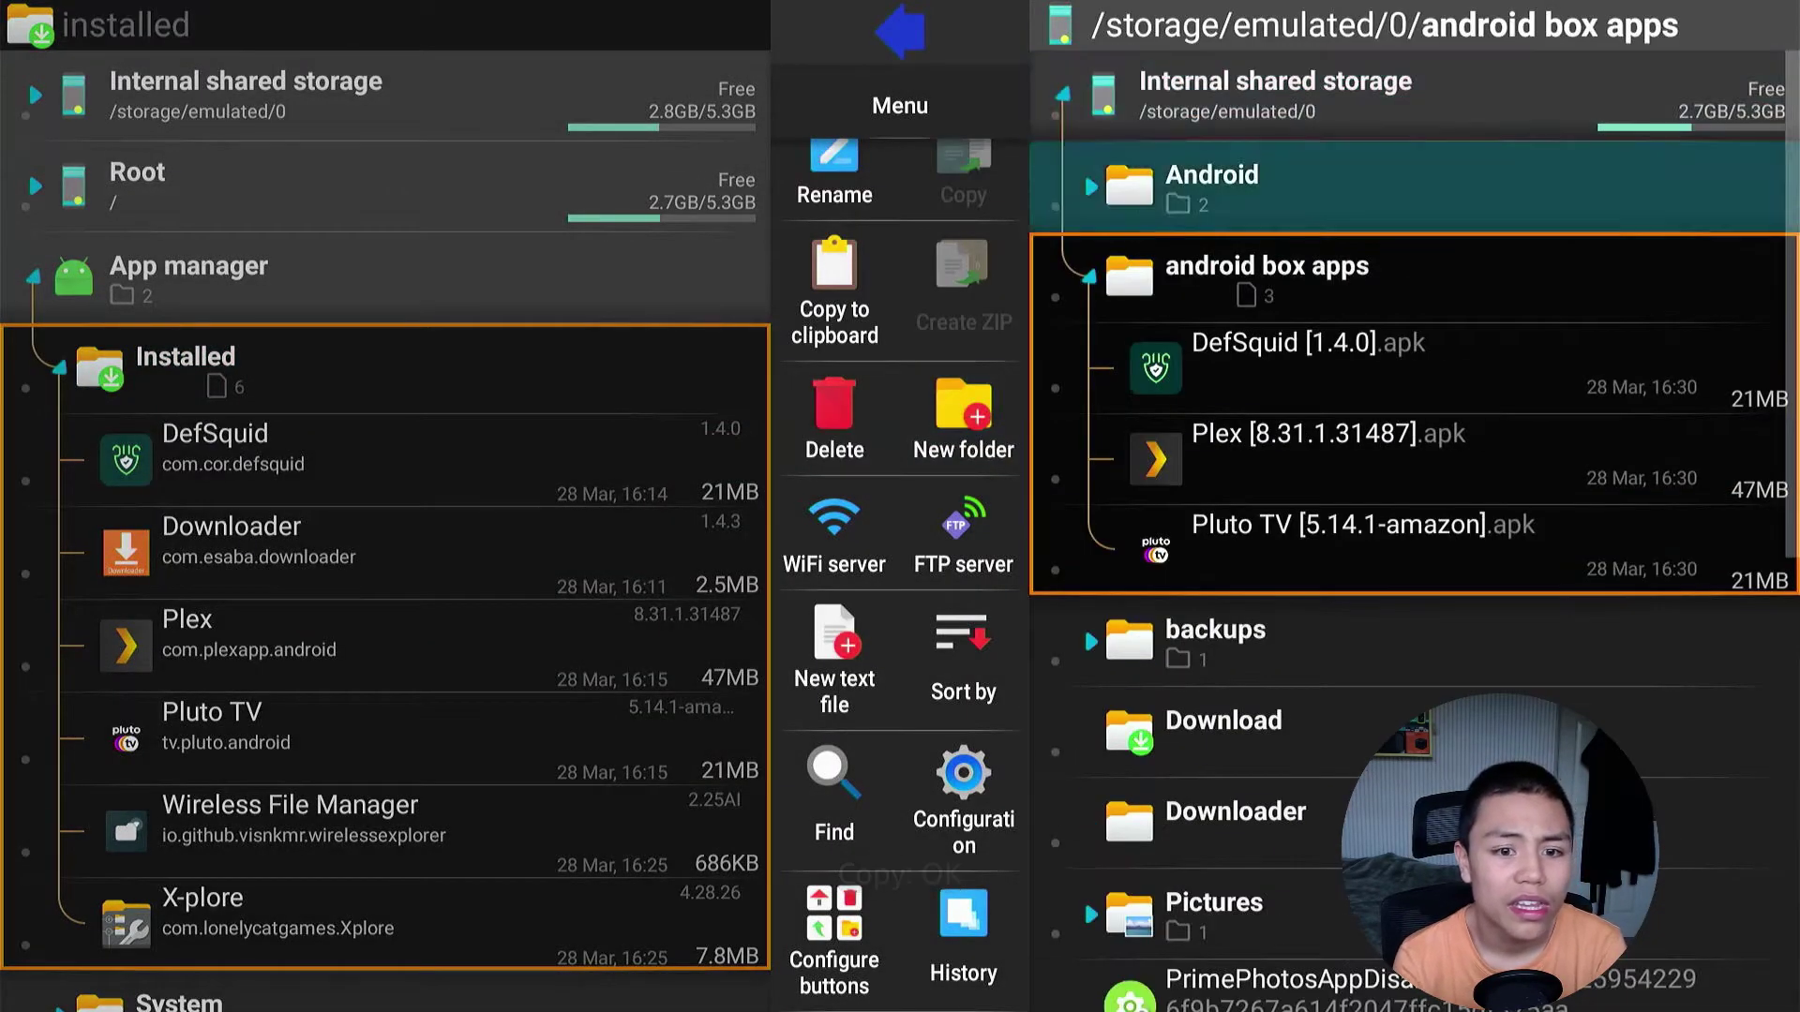
key(Up)
key(Up)
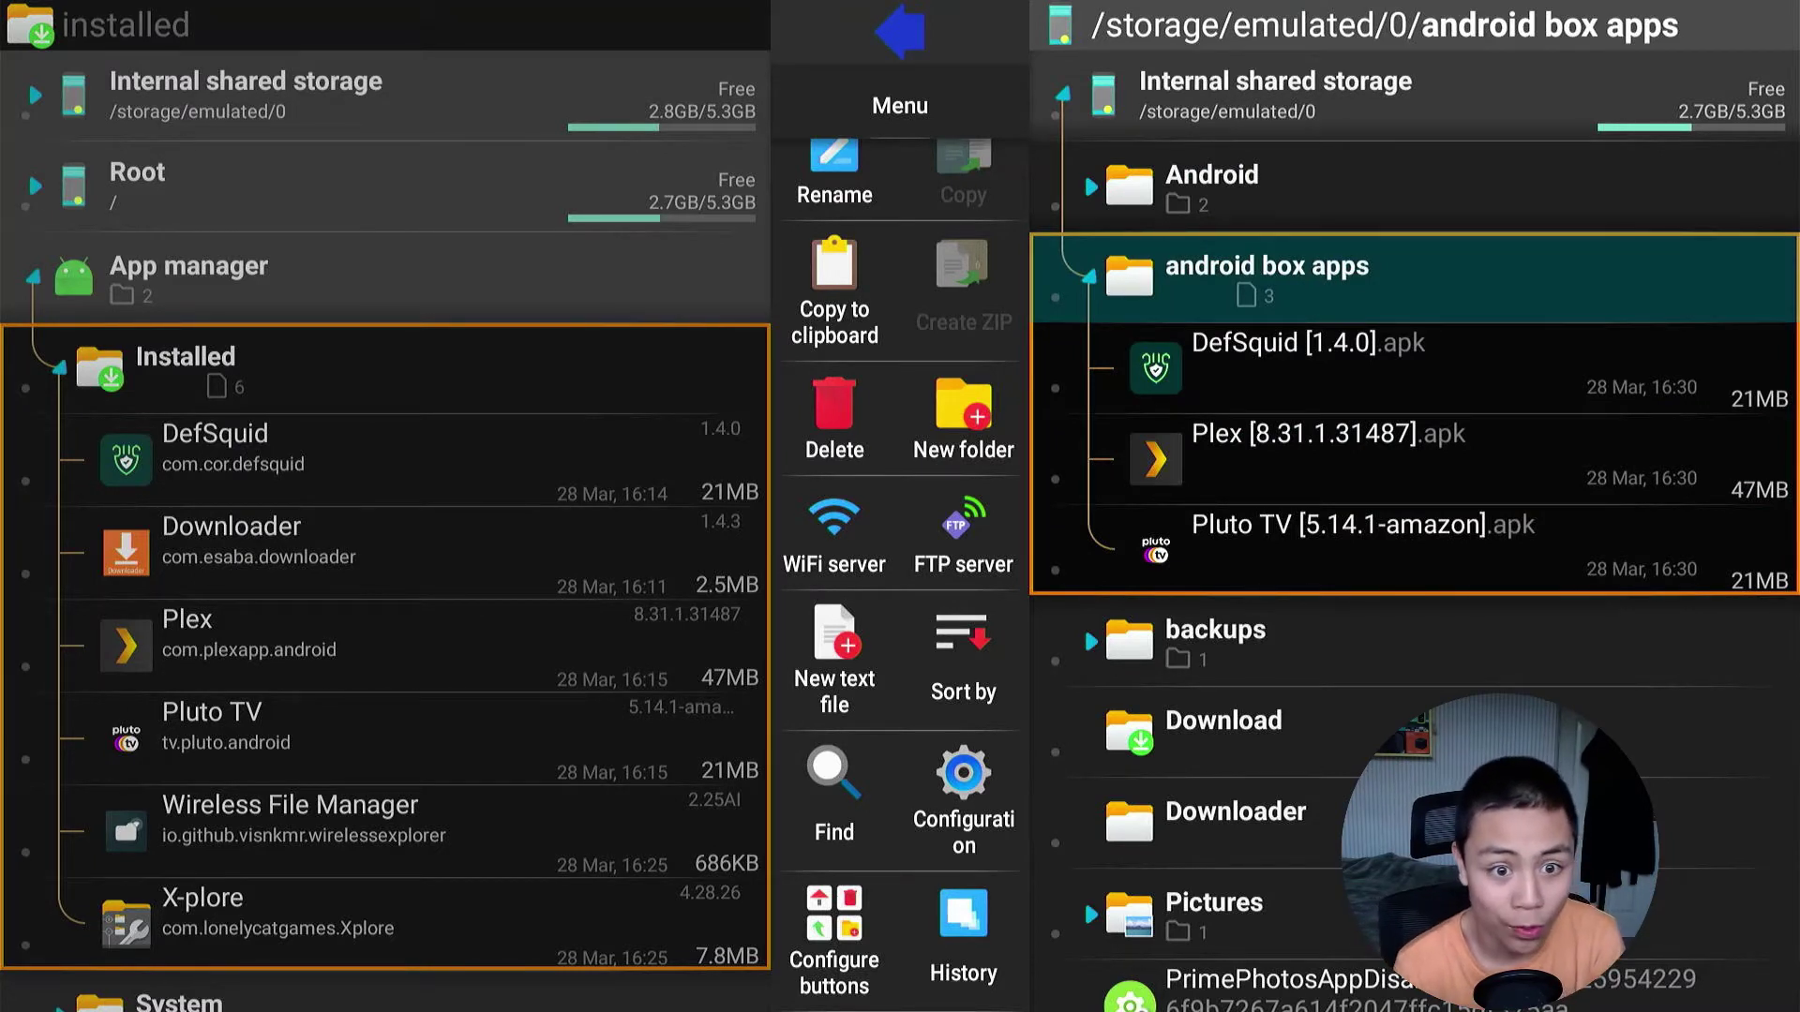
From the home screen, launch Wireless File Manager from recent apps and dismiss its welcome notice.
key(Home)
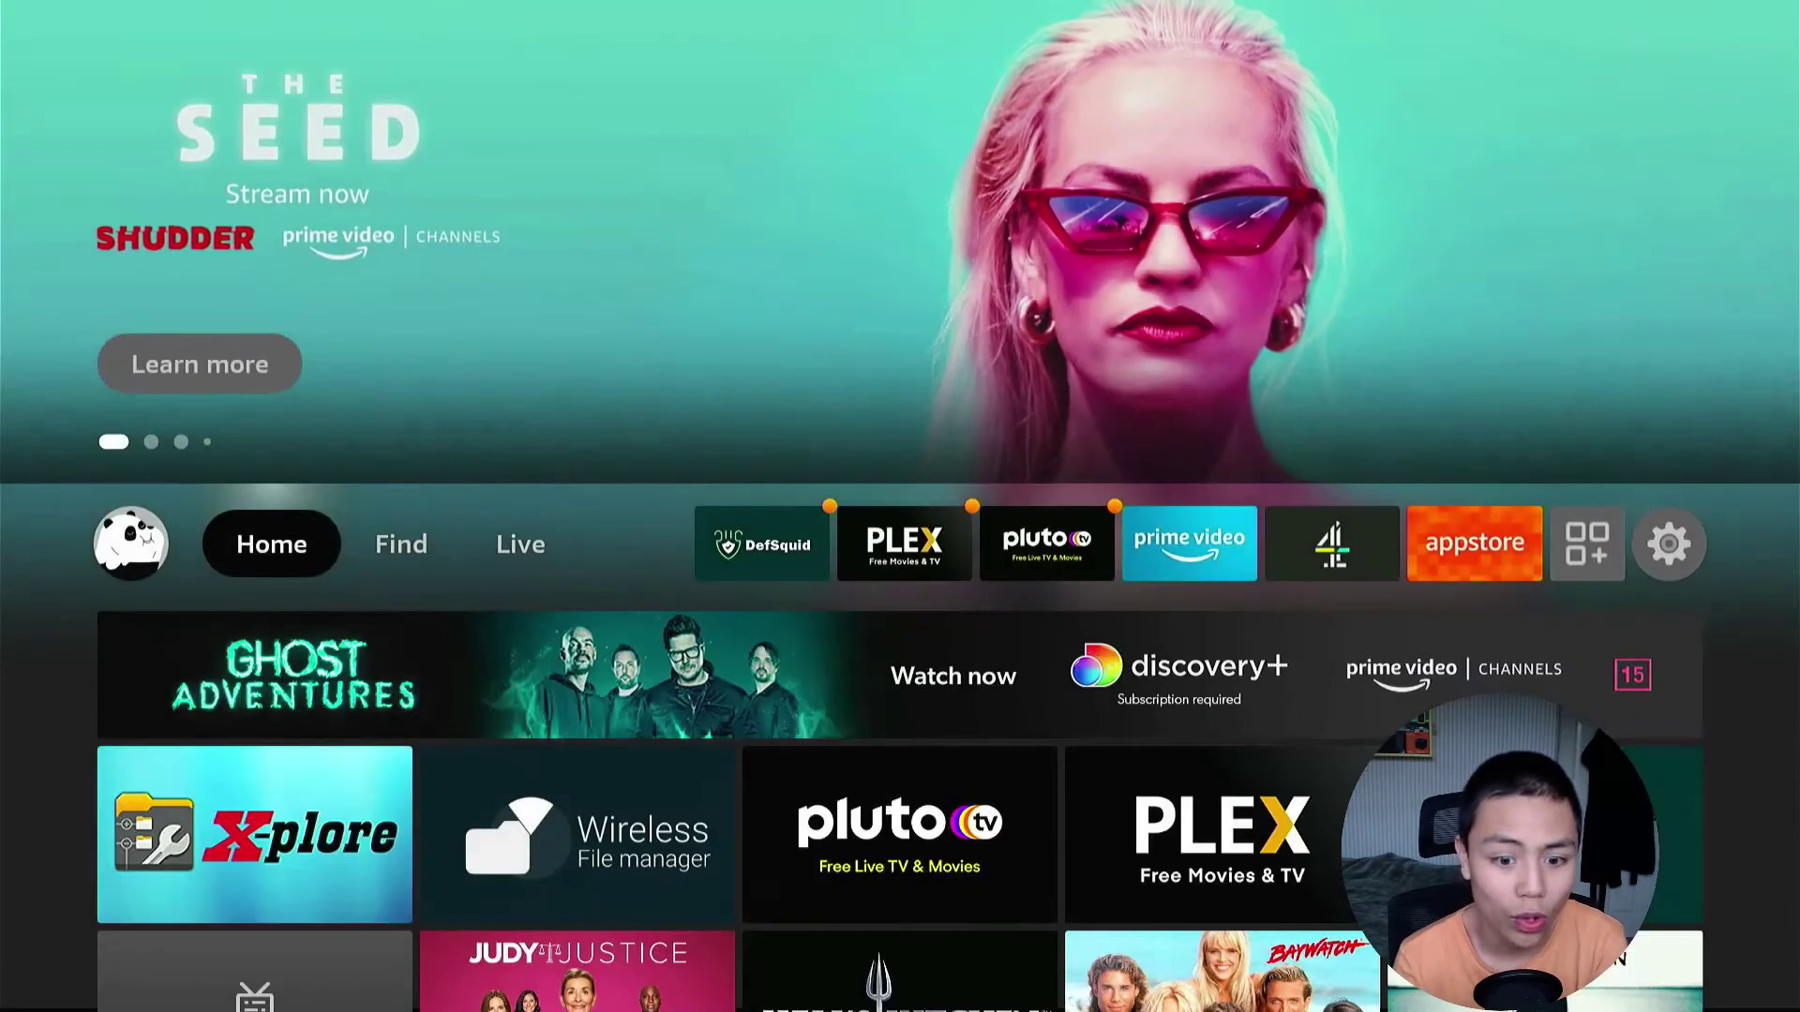
key(Down)
key(Down)
key(Right)
key(Return)
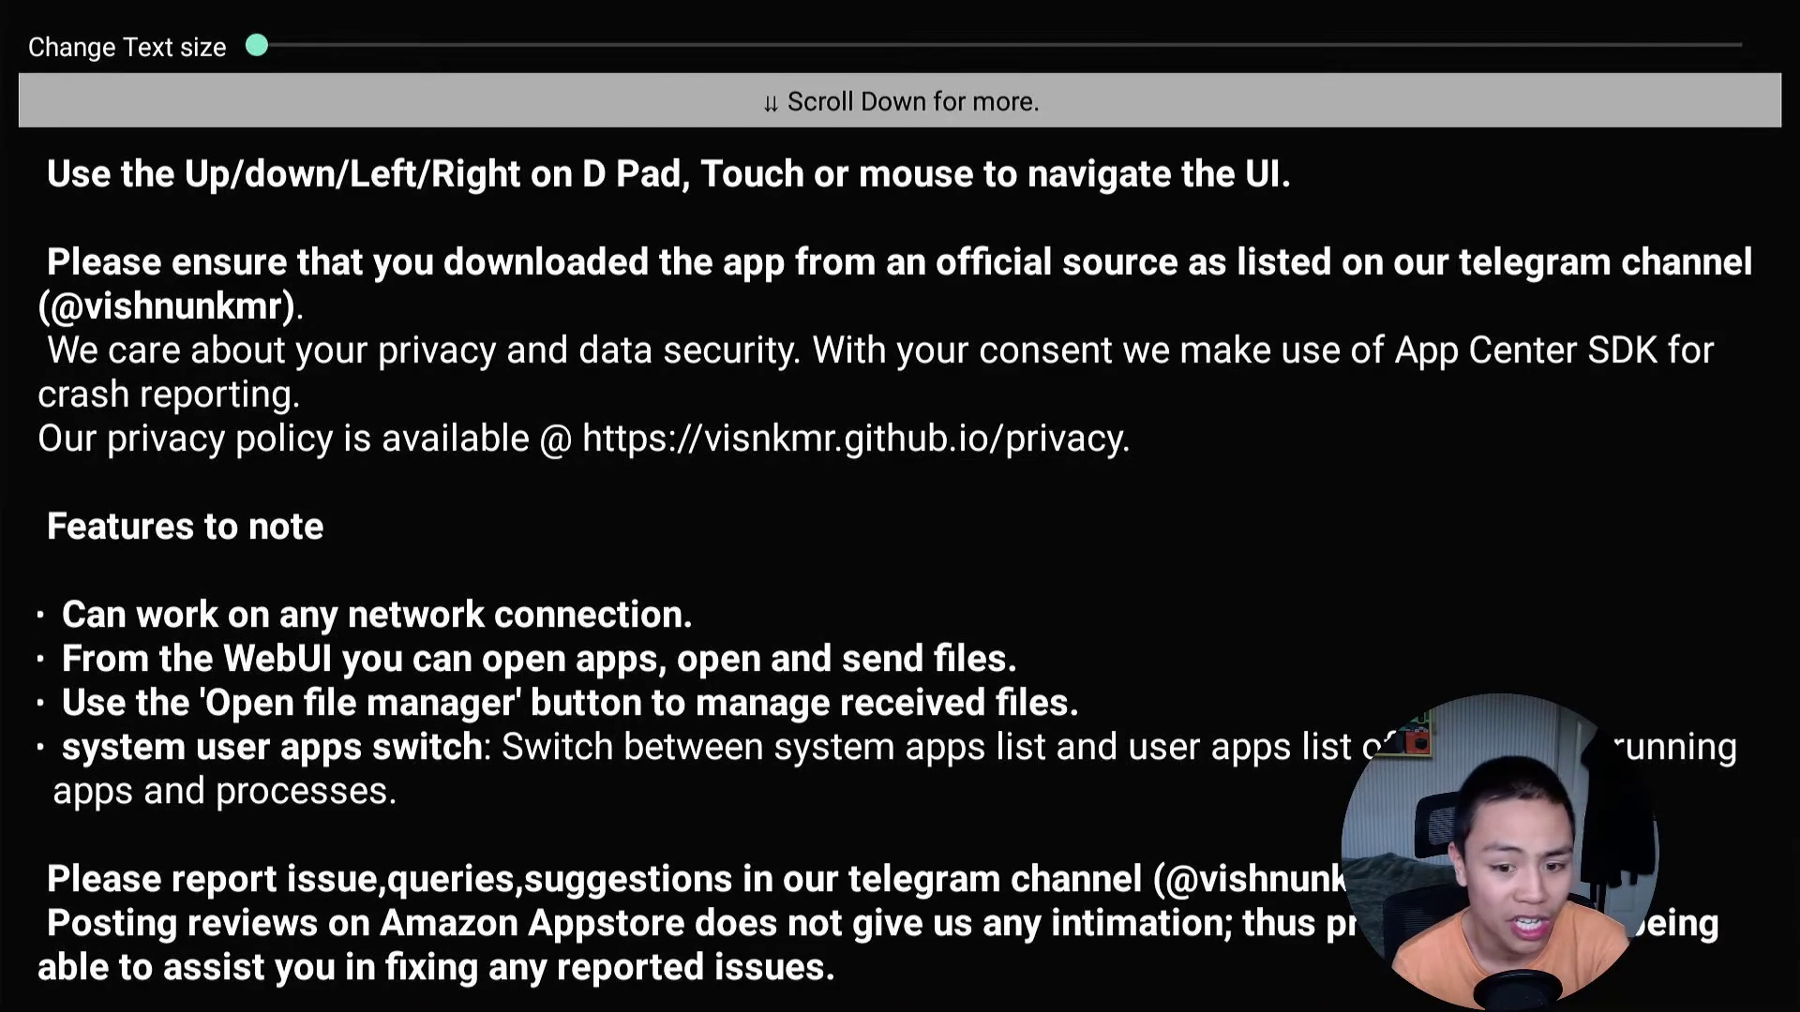
key(Down)
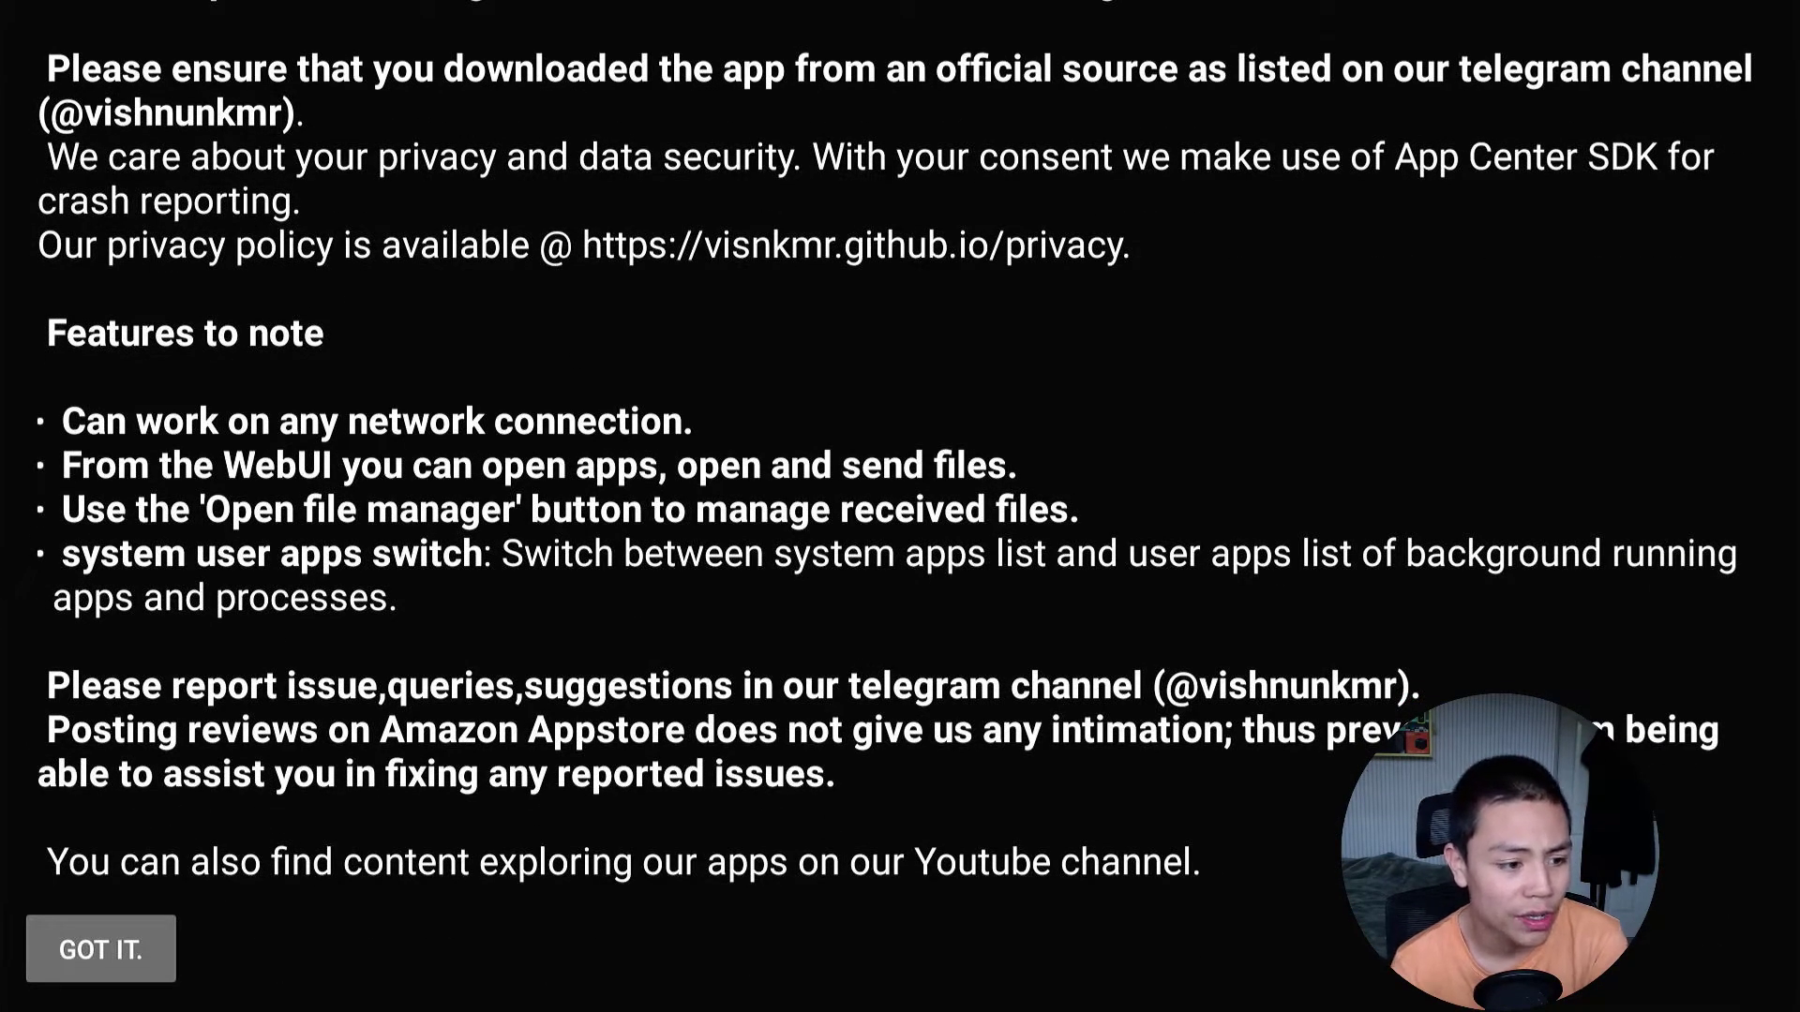
key(Return)
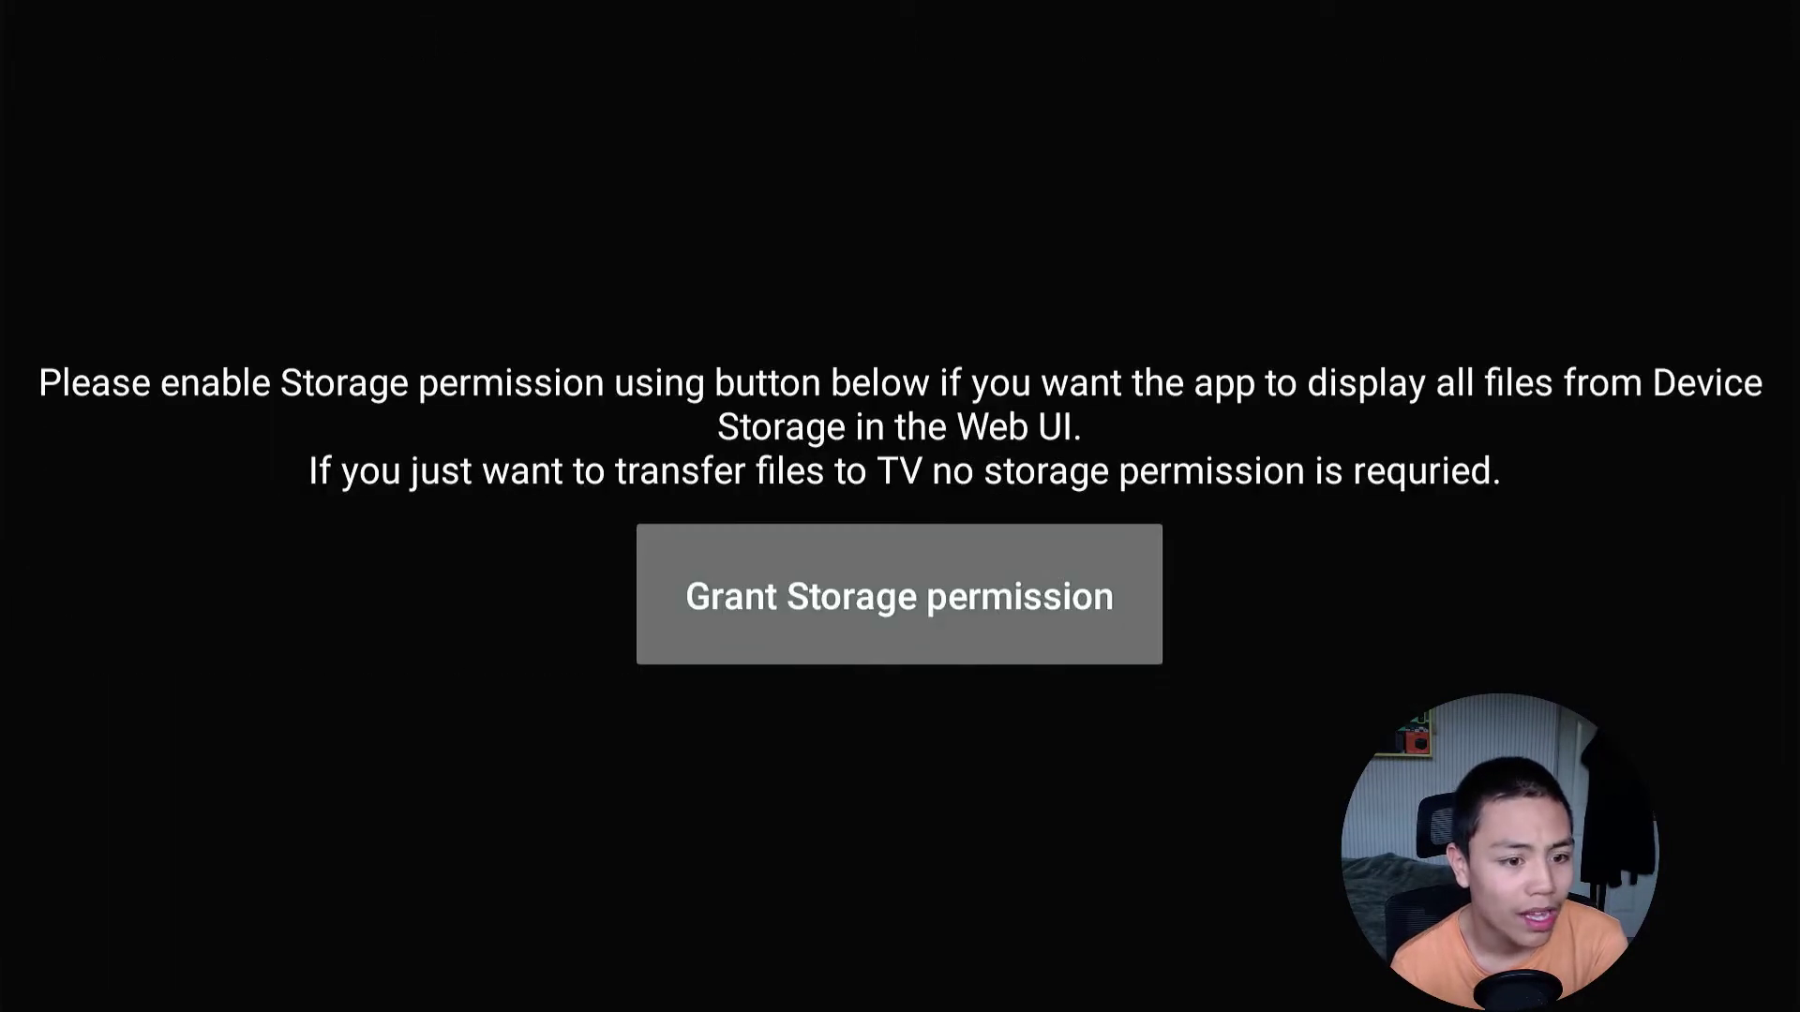
Grant storage permission and start the wireless file server at 192.168.0.13:8080.
key(Return)
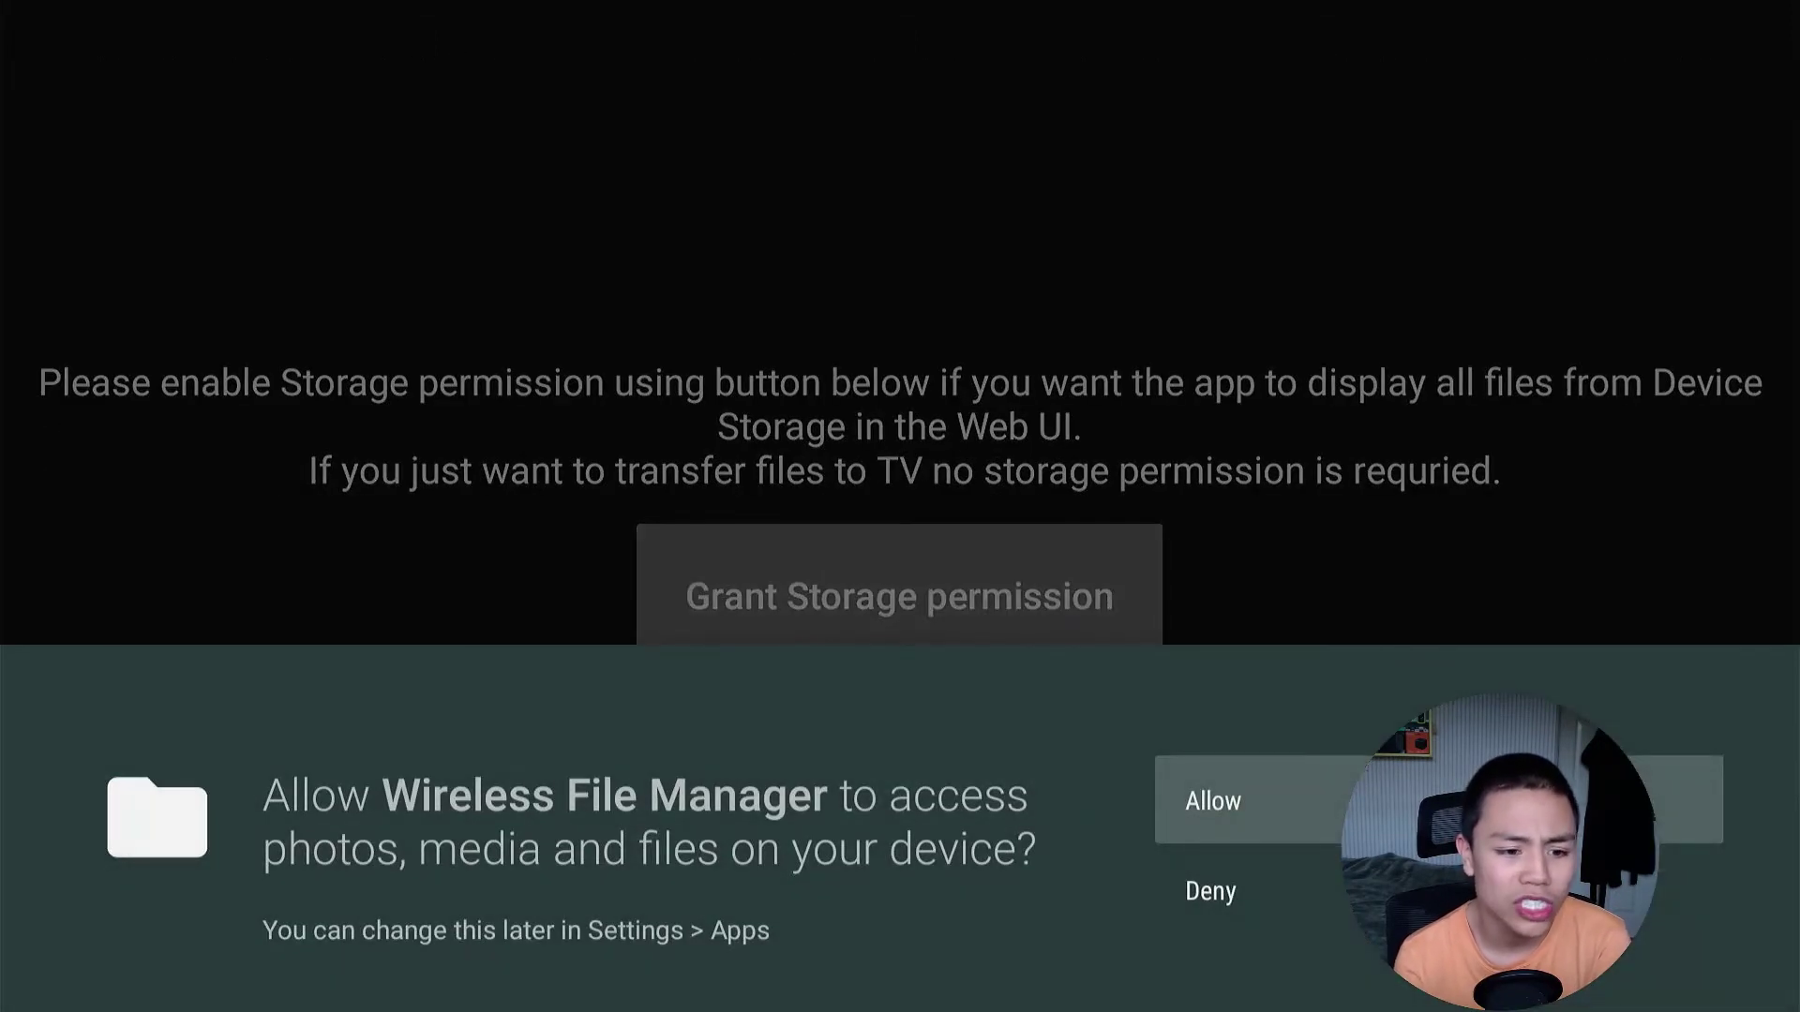
key(Return)
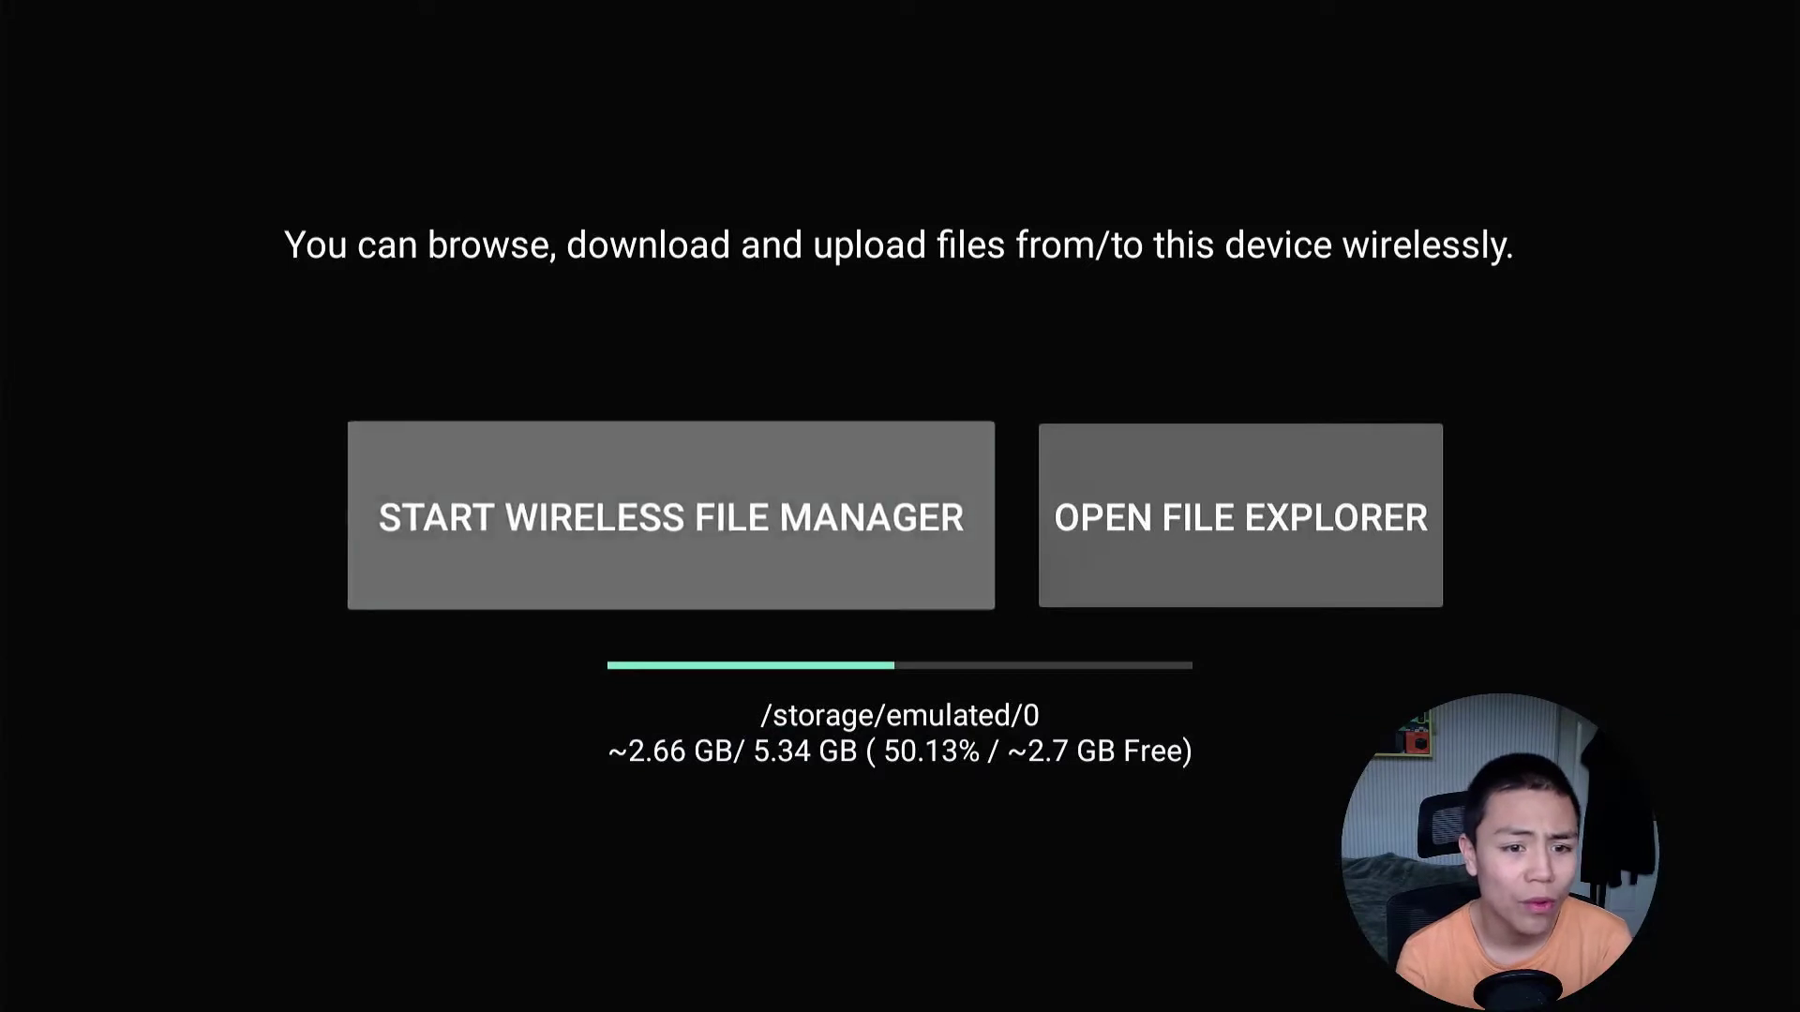
key(Left)
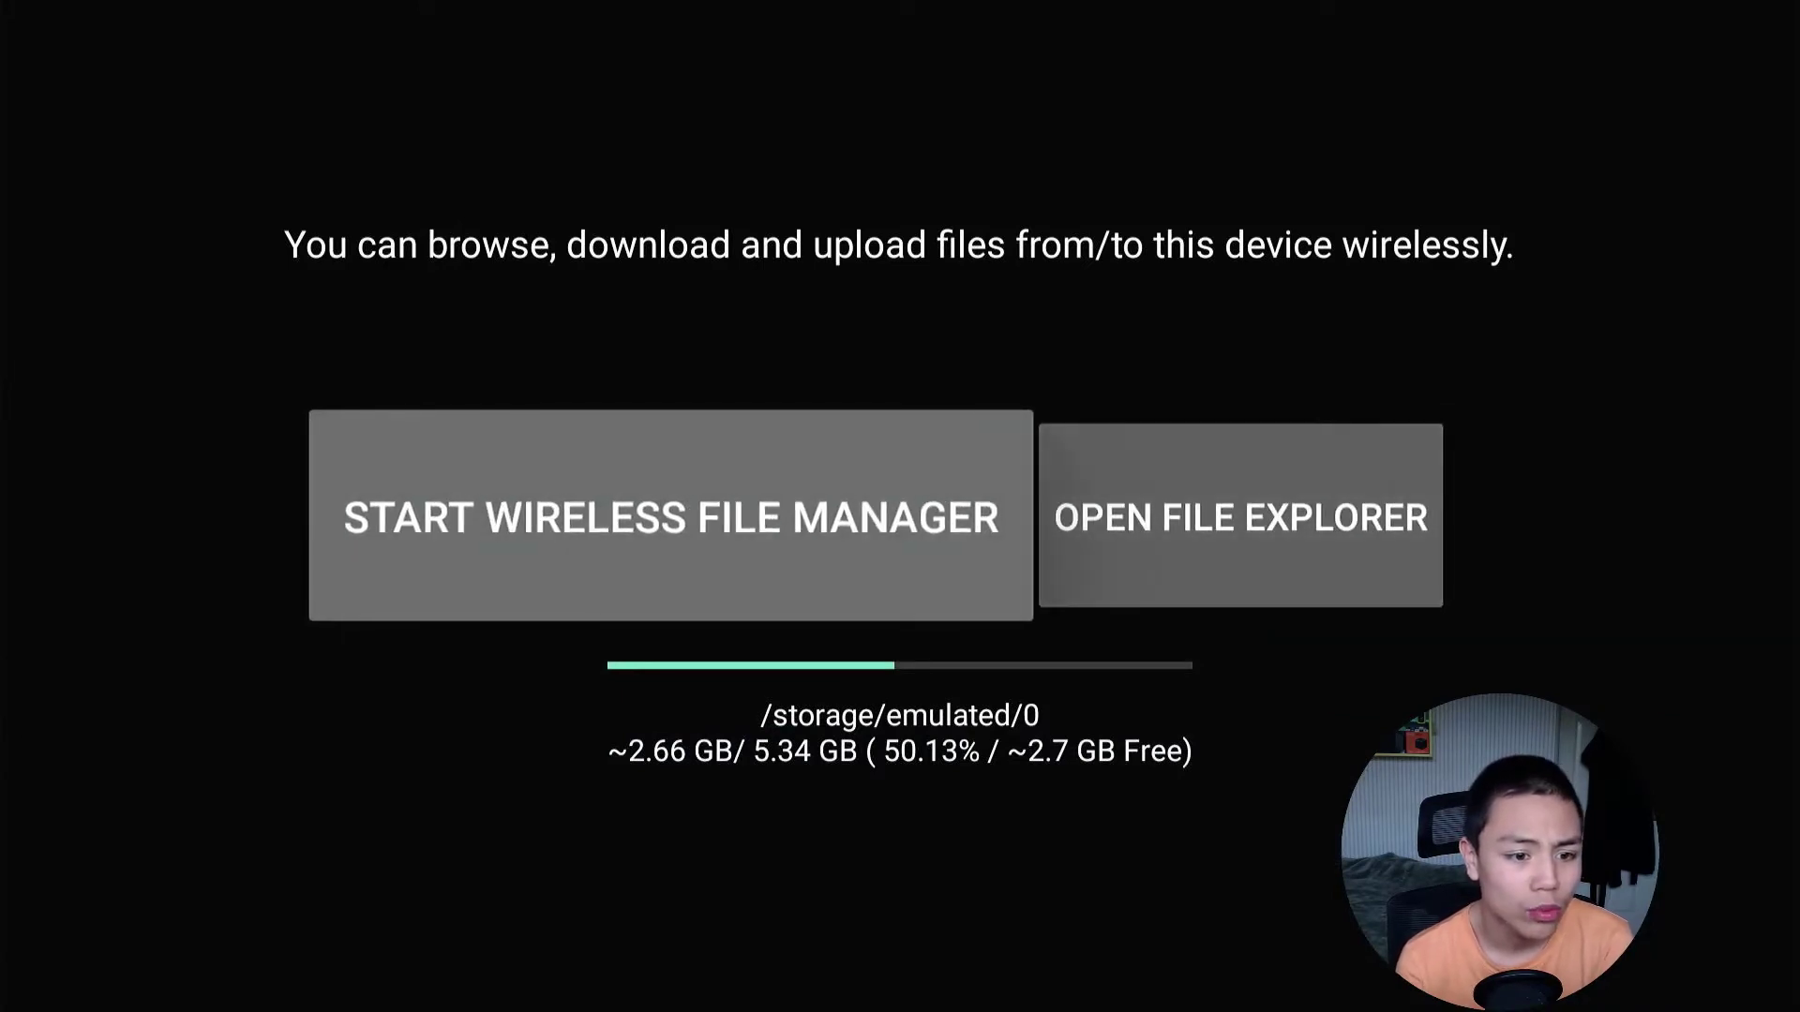
key(Return)
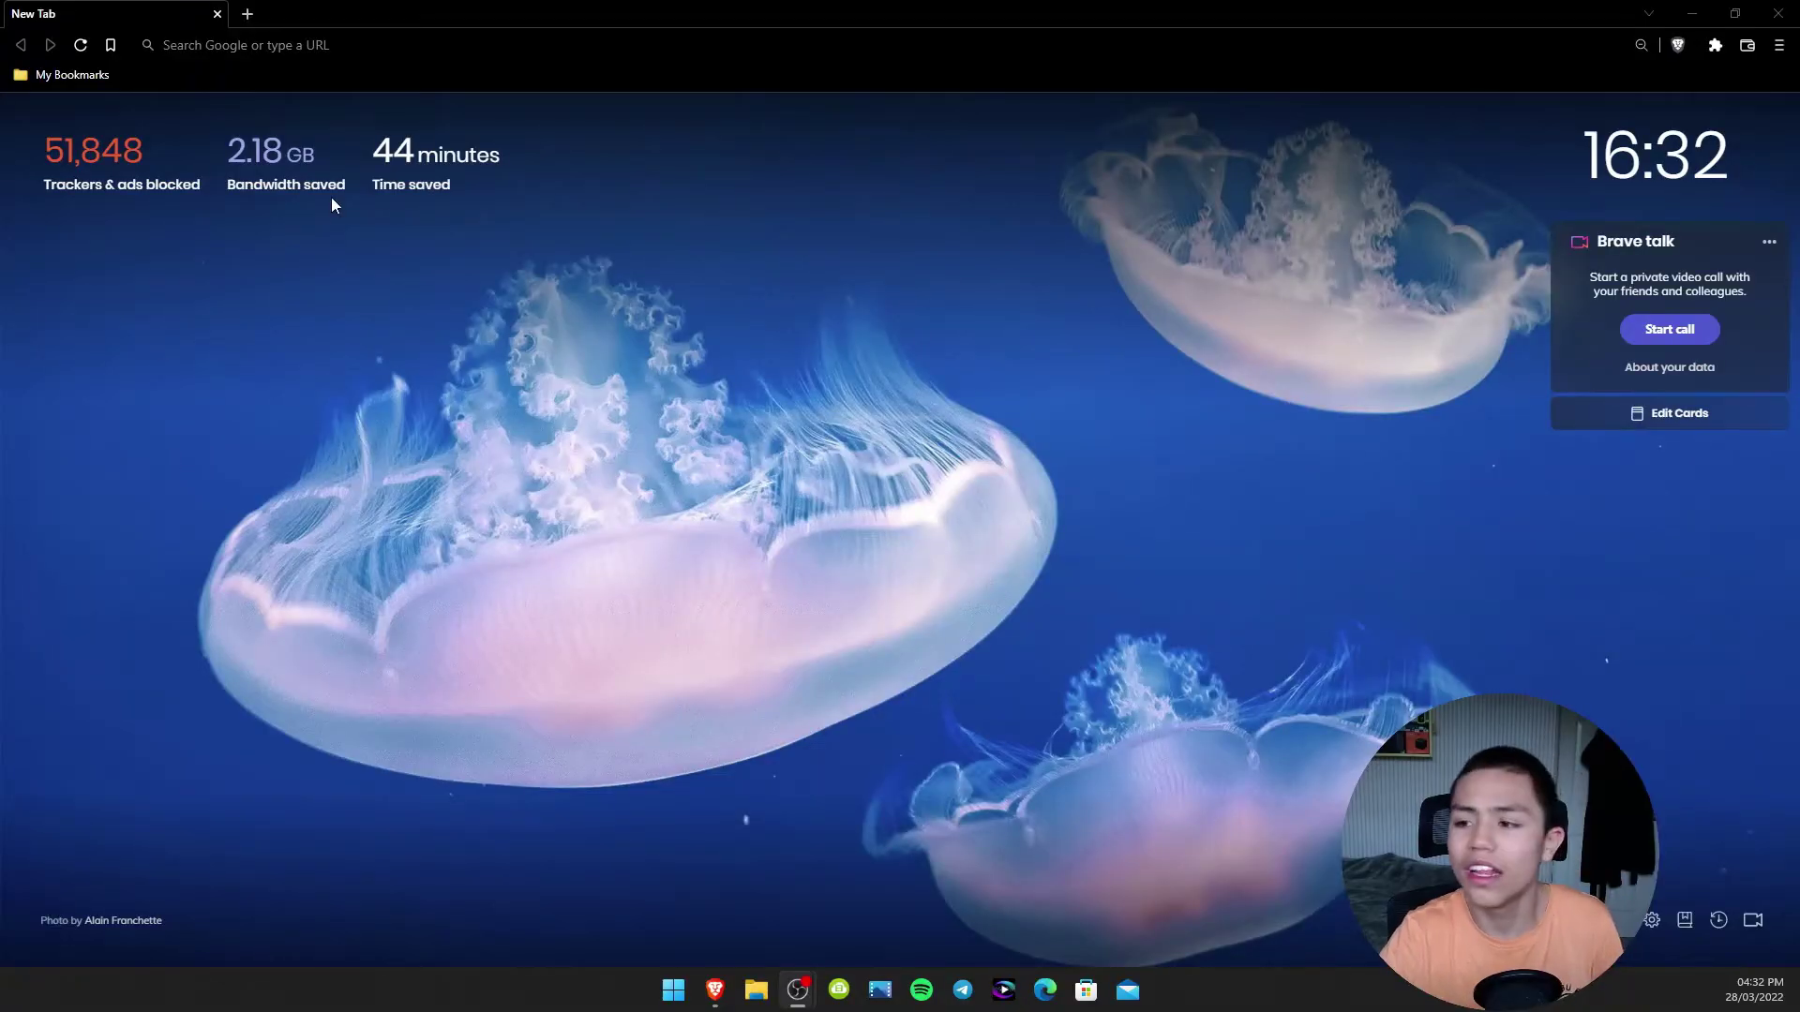
click(280, 54)
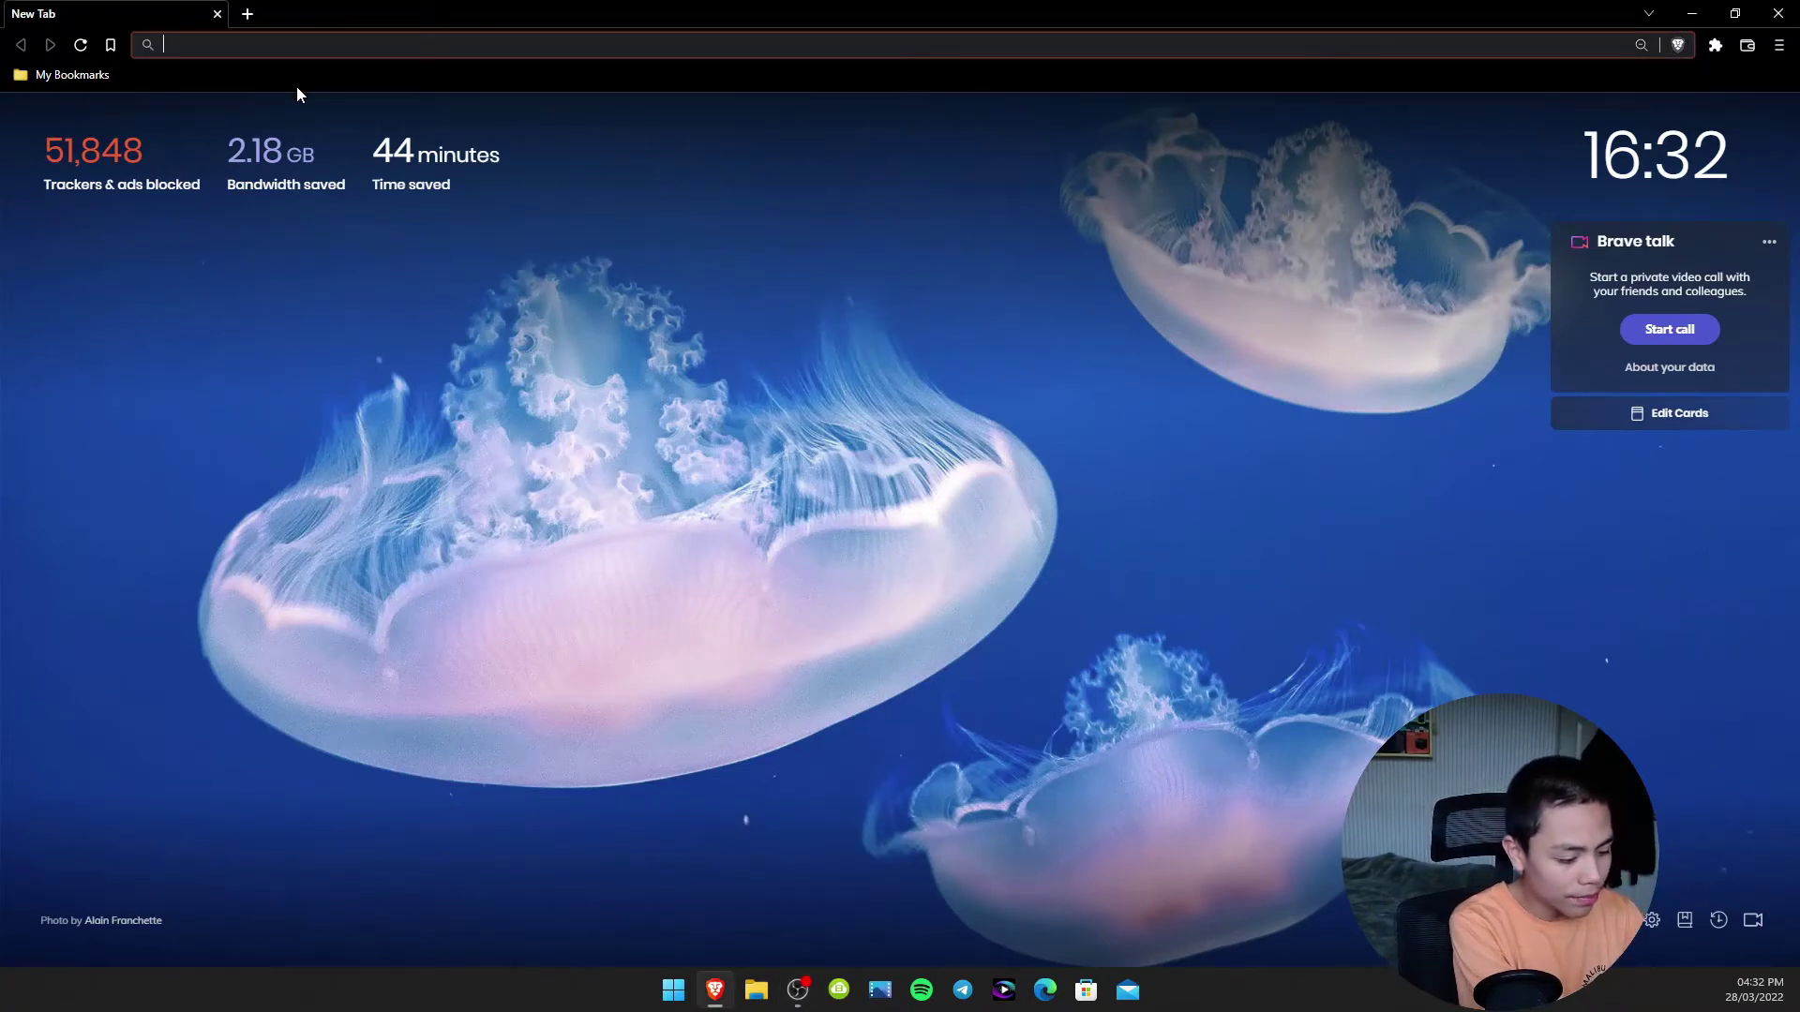
text(htt)
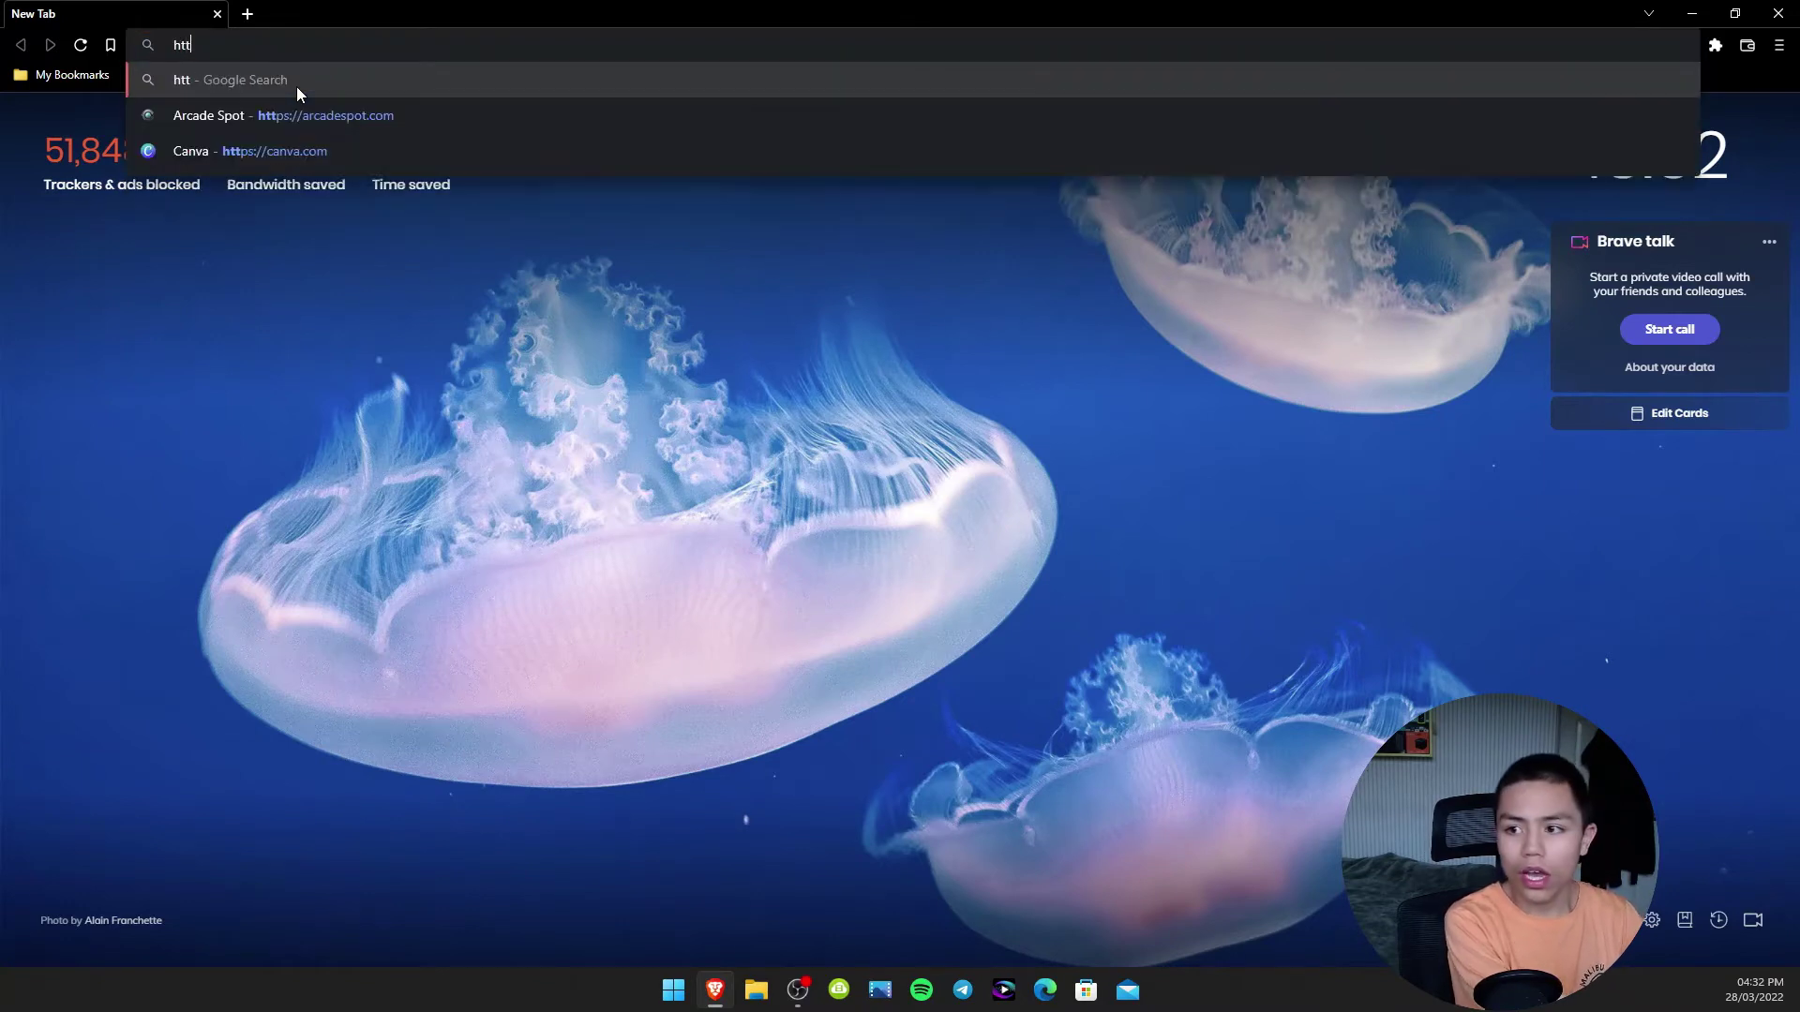
text(p\:)
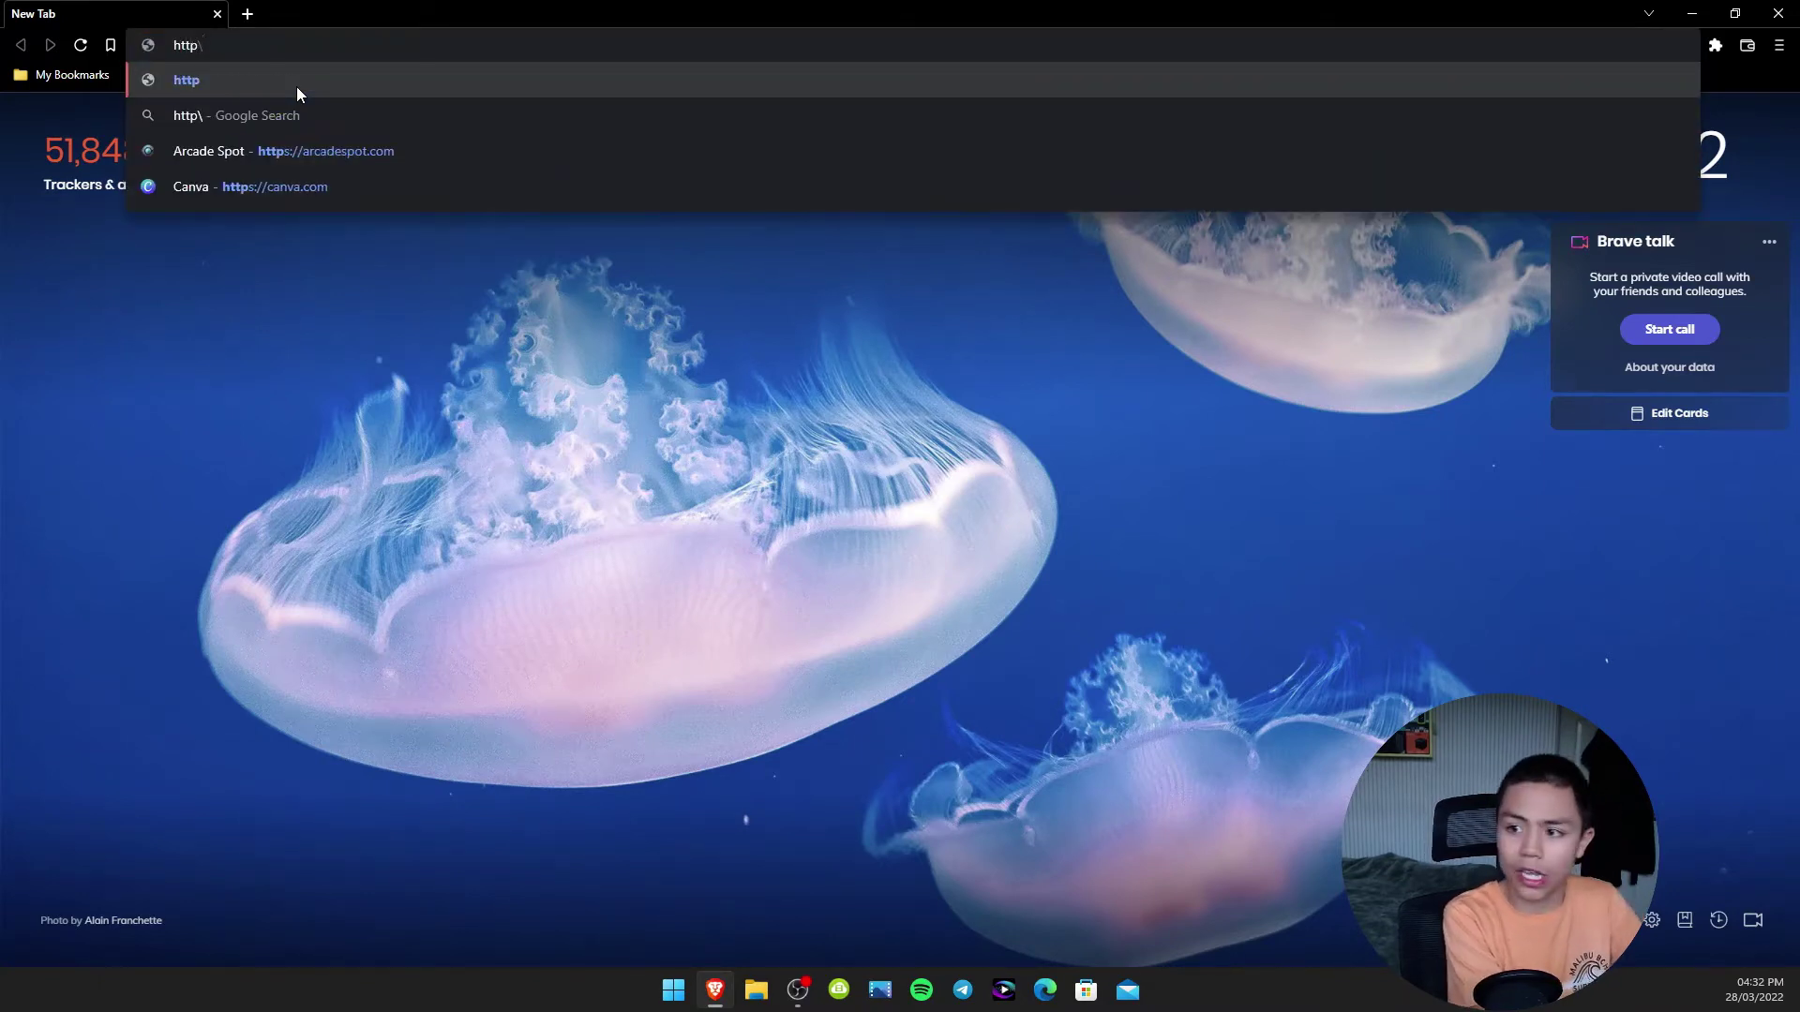
key(BackSpace)
key(BackSpace)
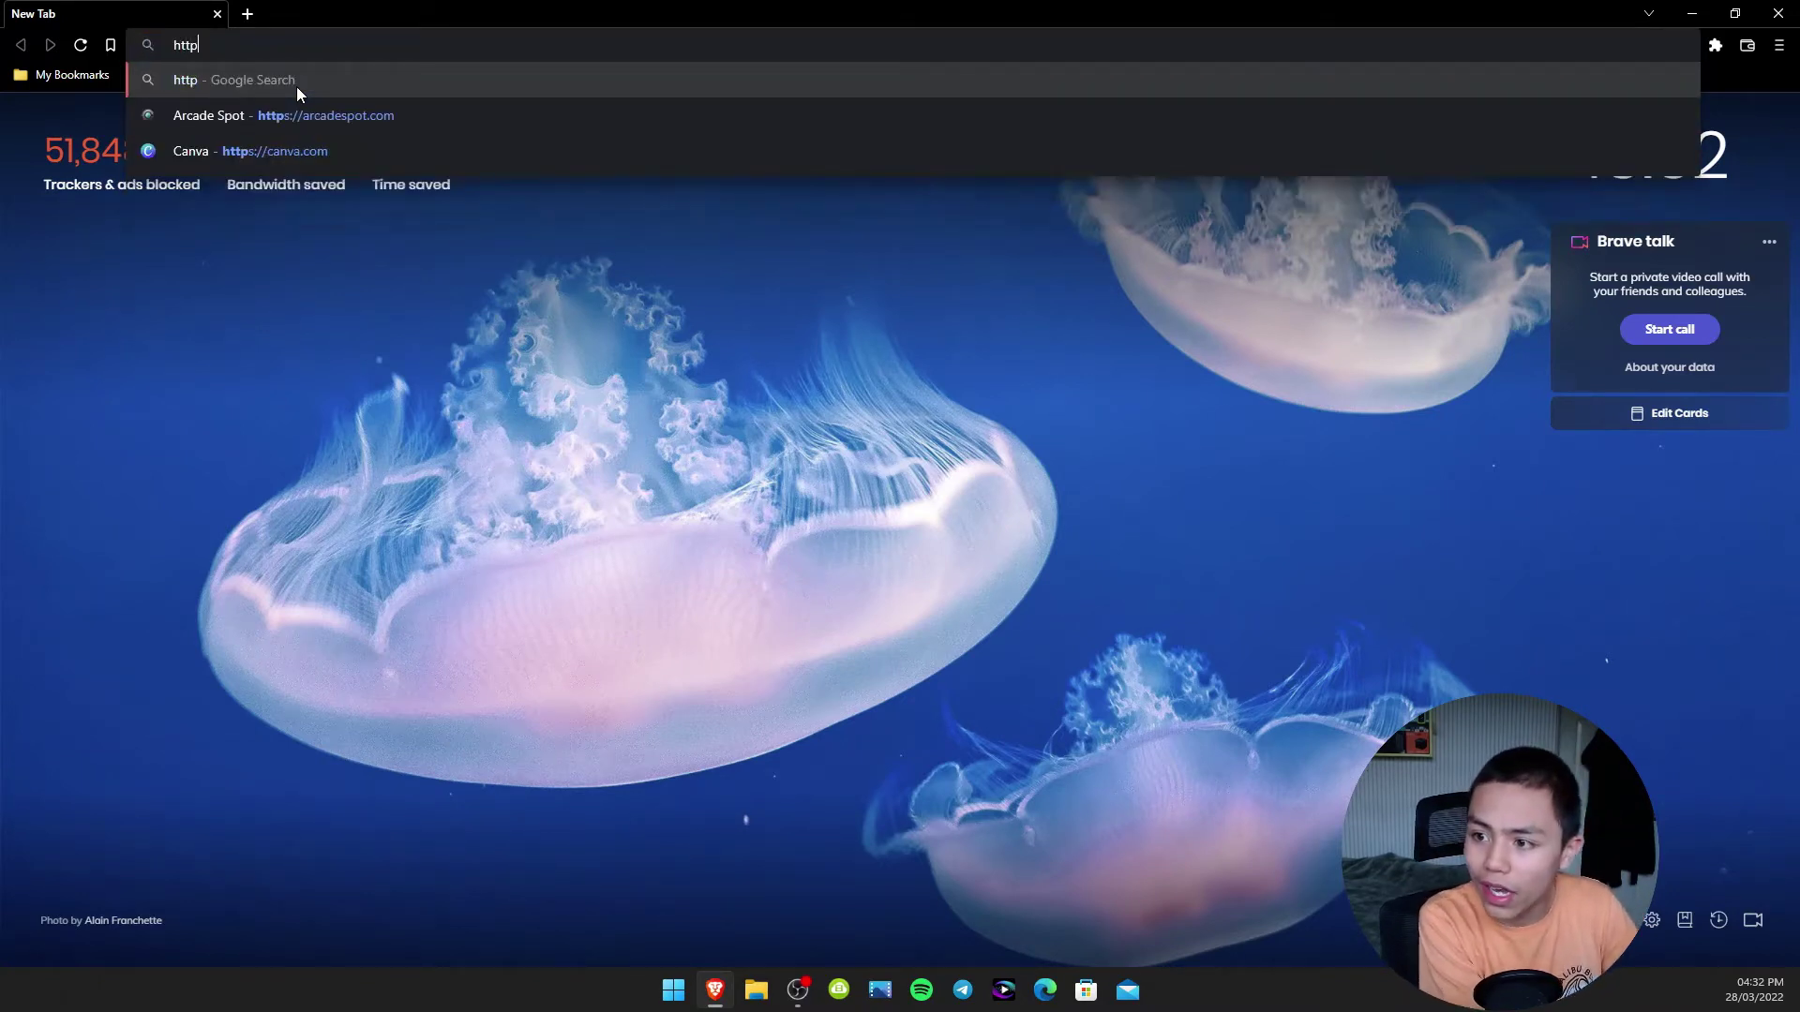
text(://)
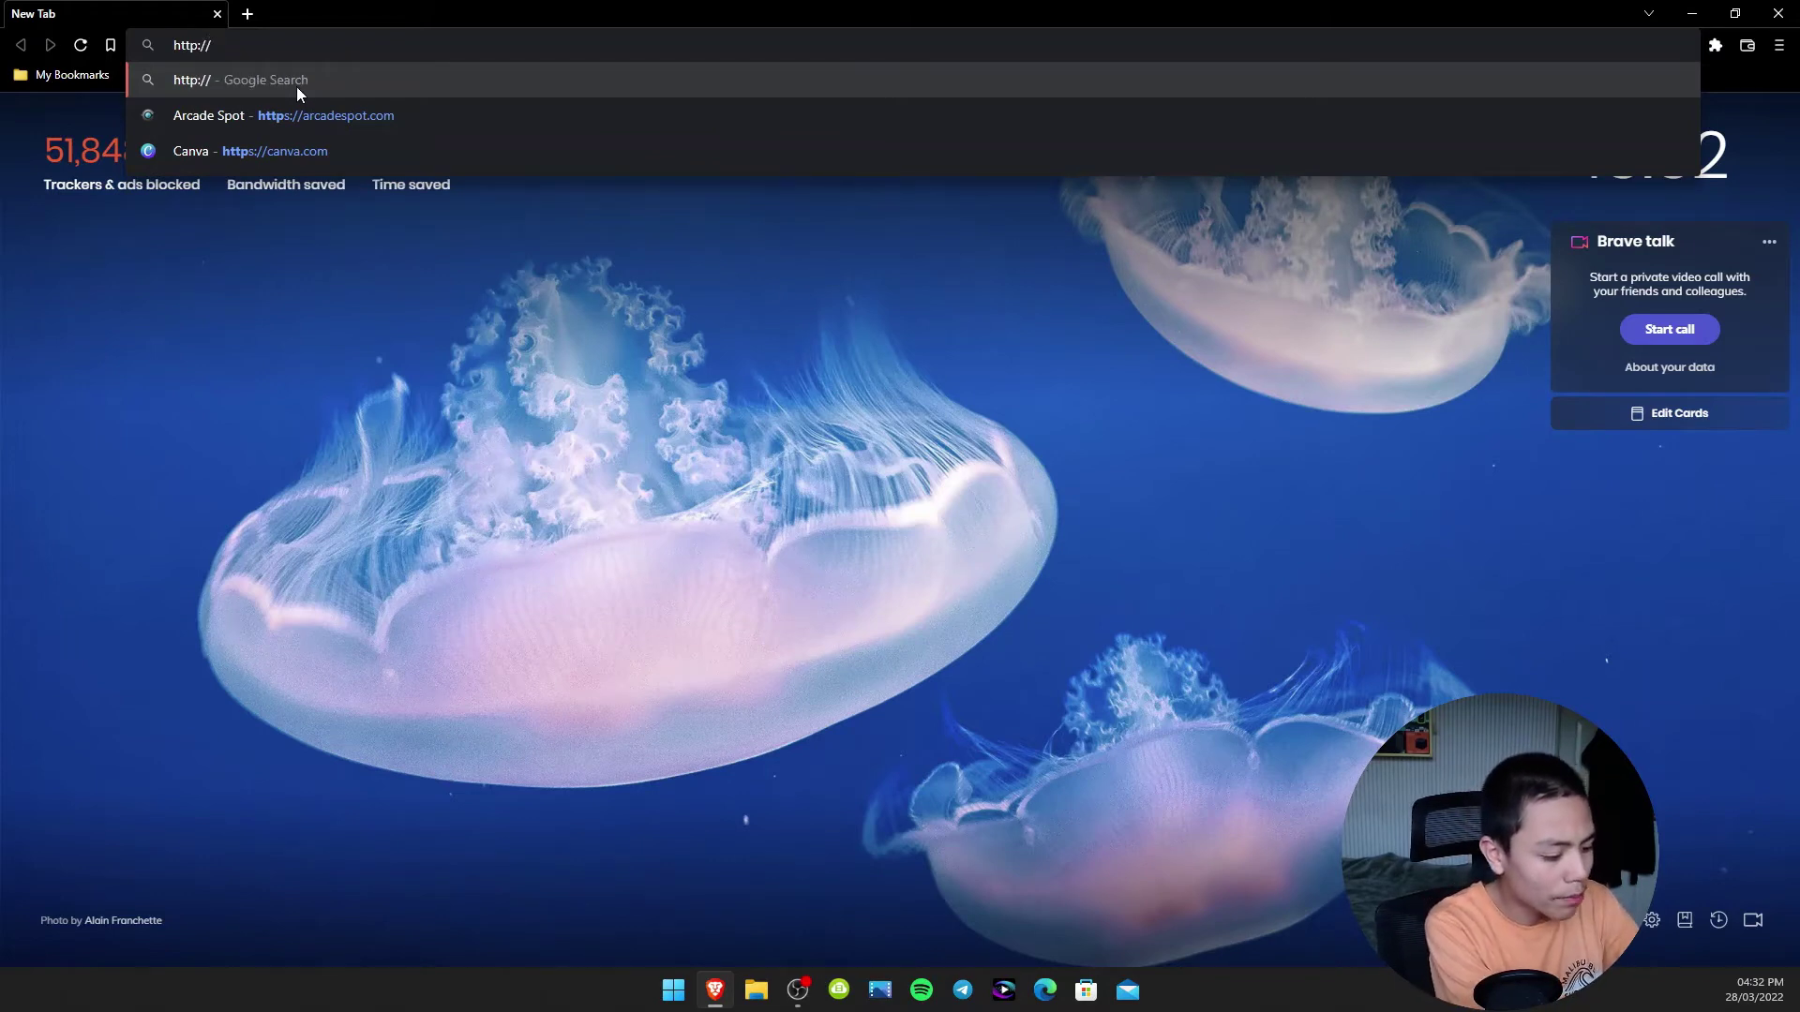
text(i191)
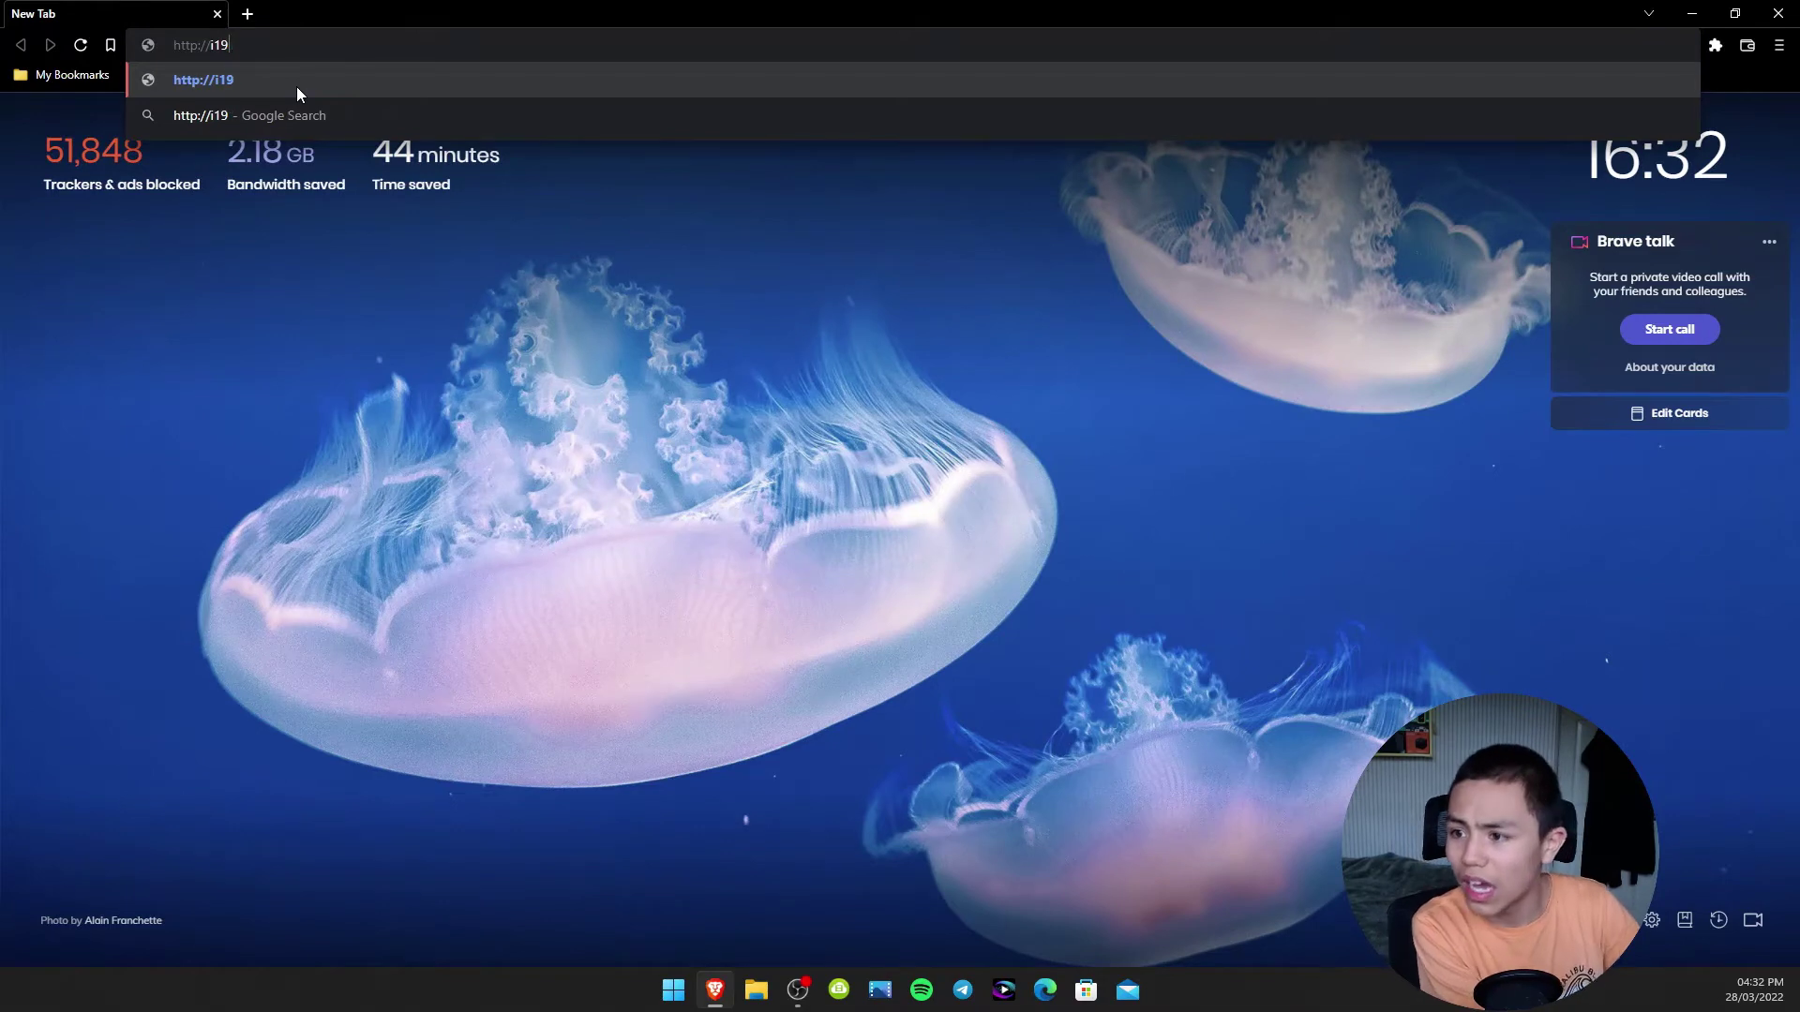
key(BackSpace)
key(BackSpace)
key(BackSpace)
key(BackSpace)
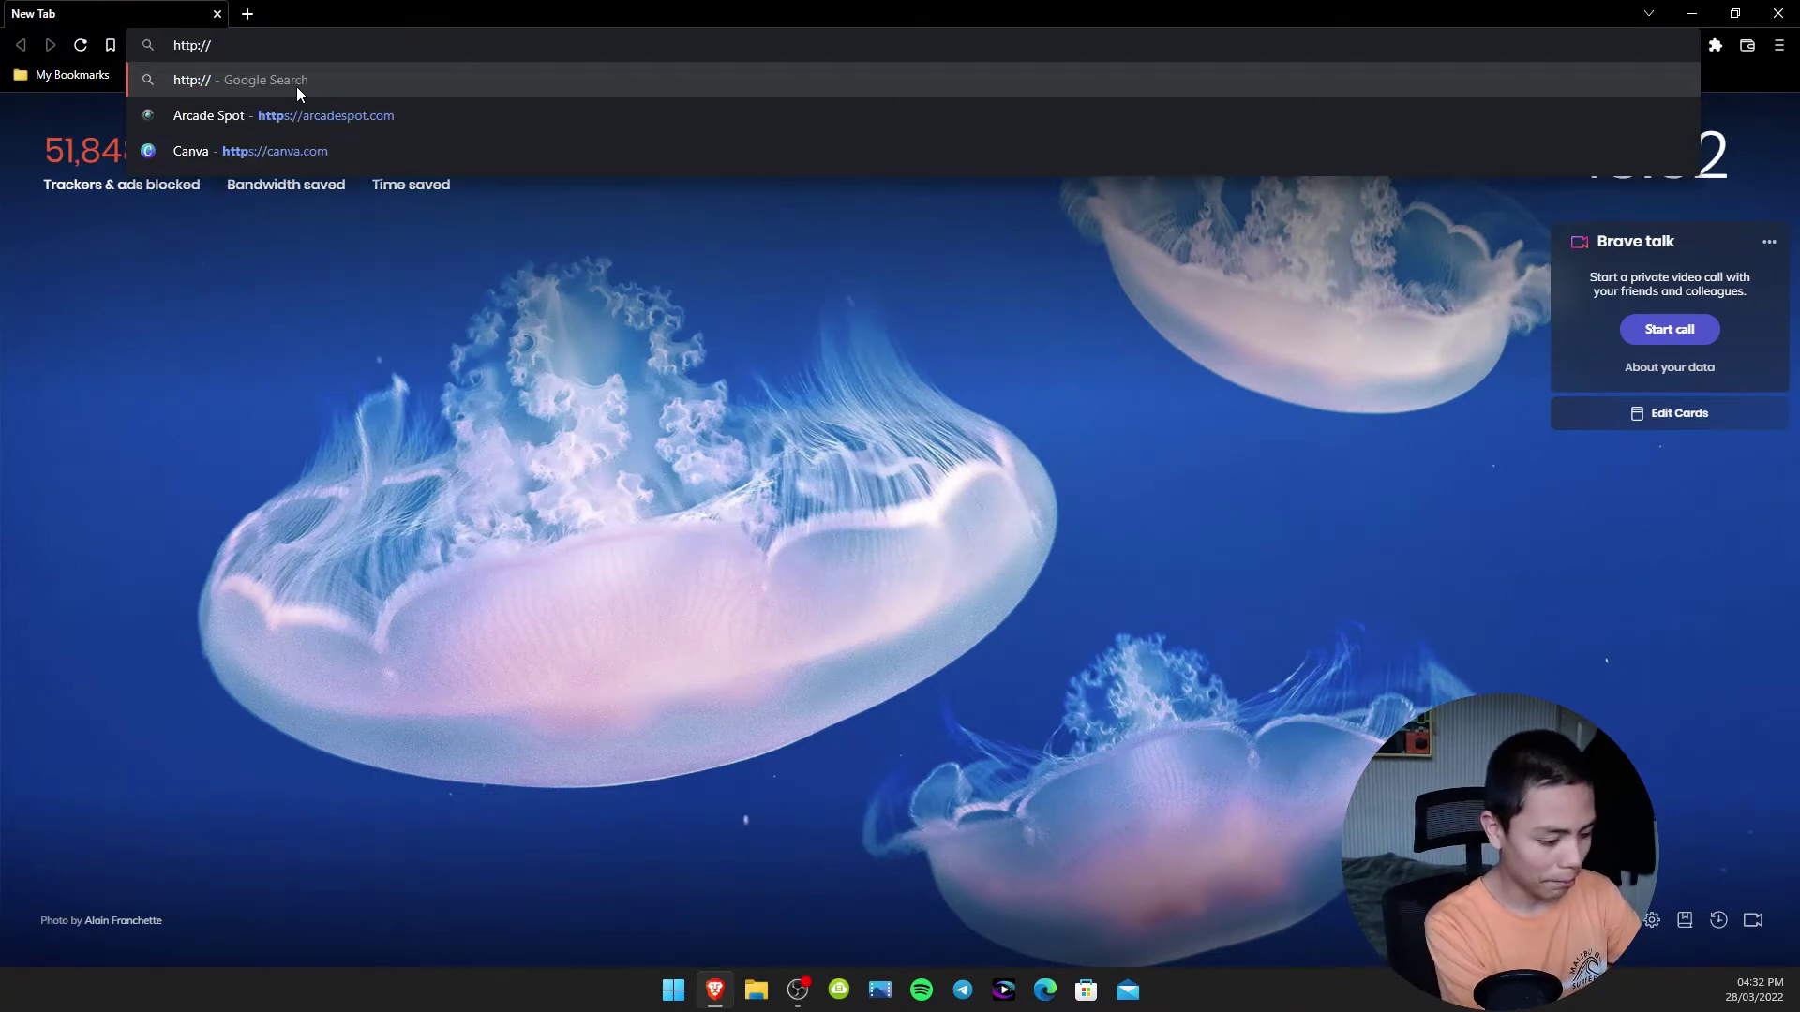
text(192)
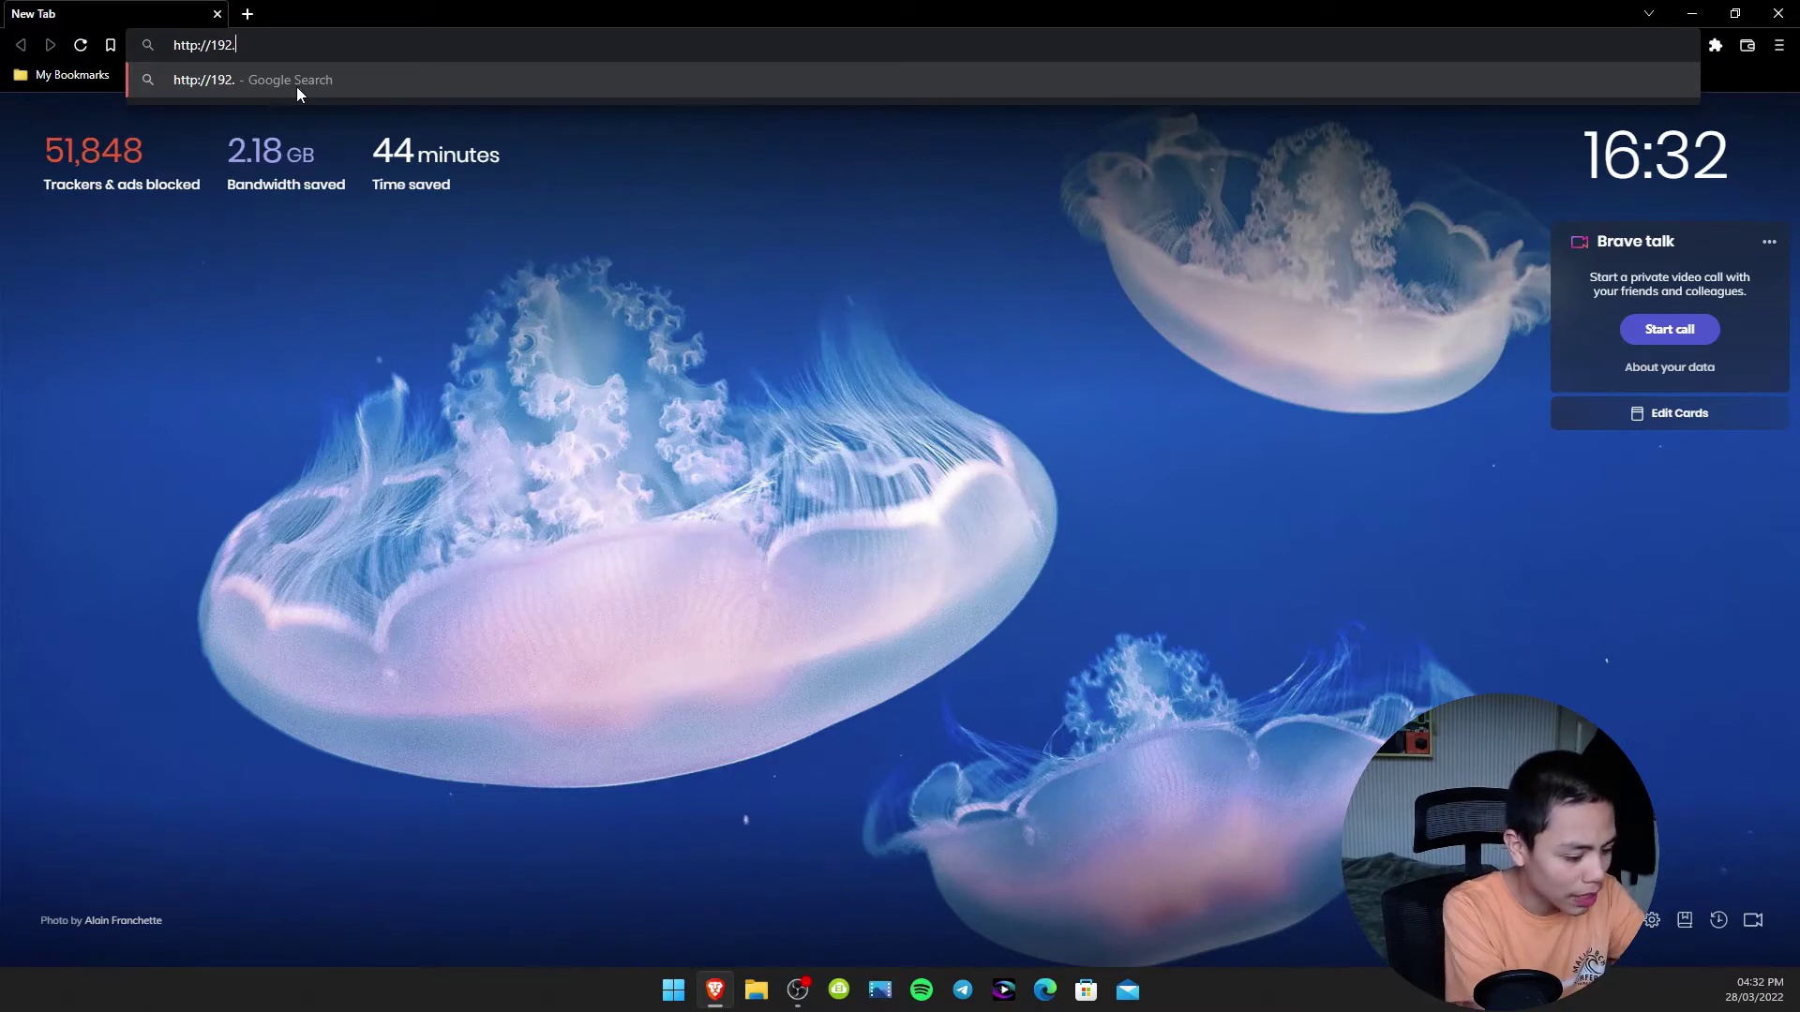
text(.168.)
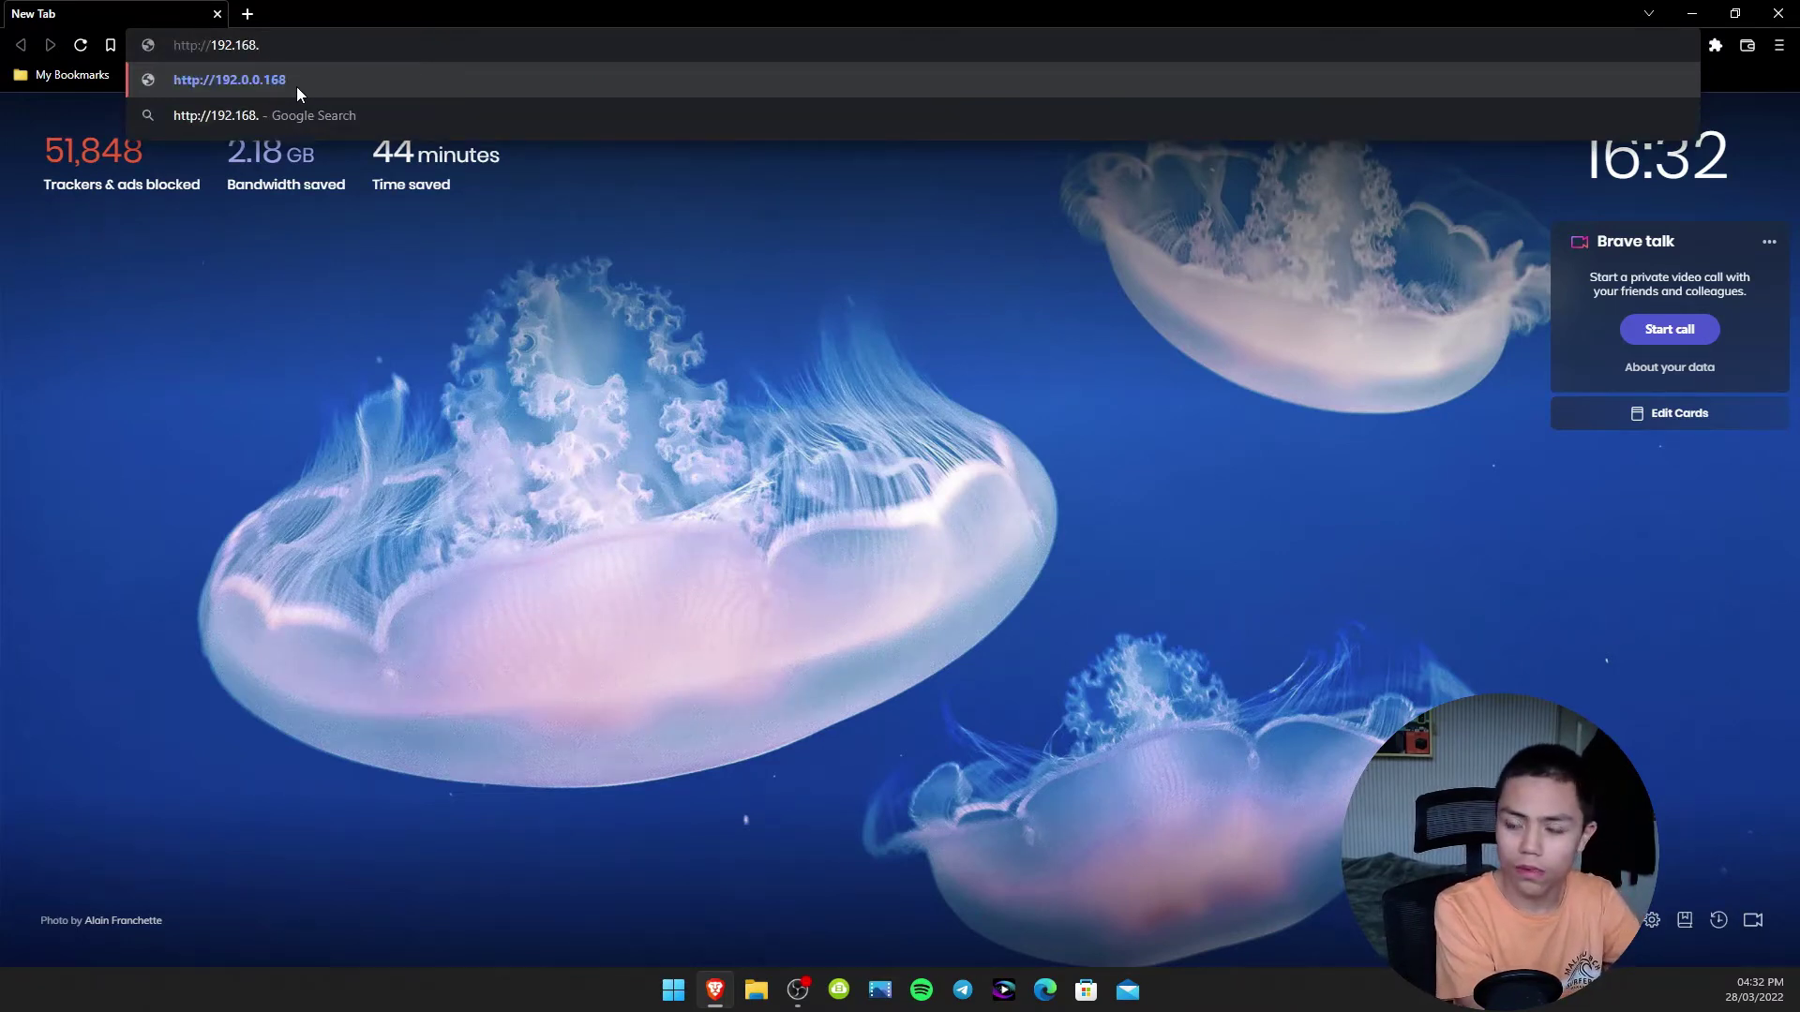
text(0.13)
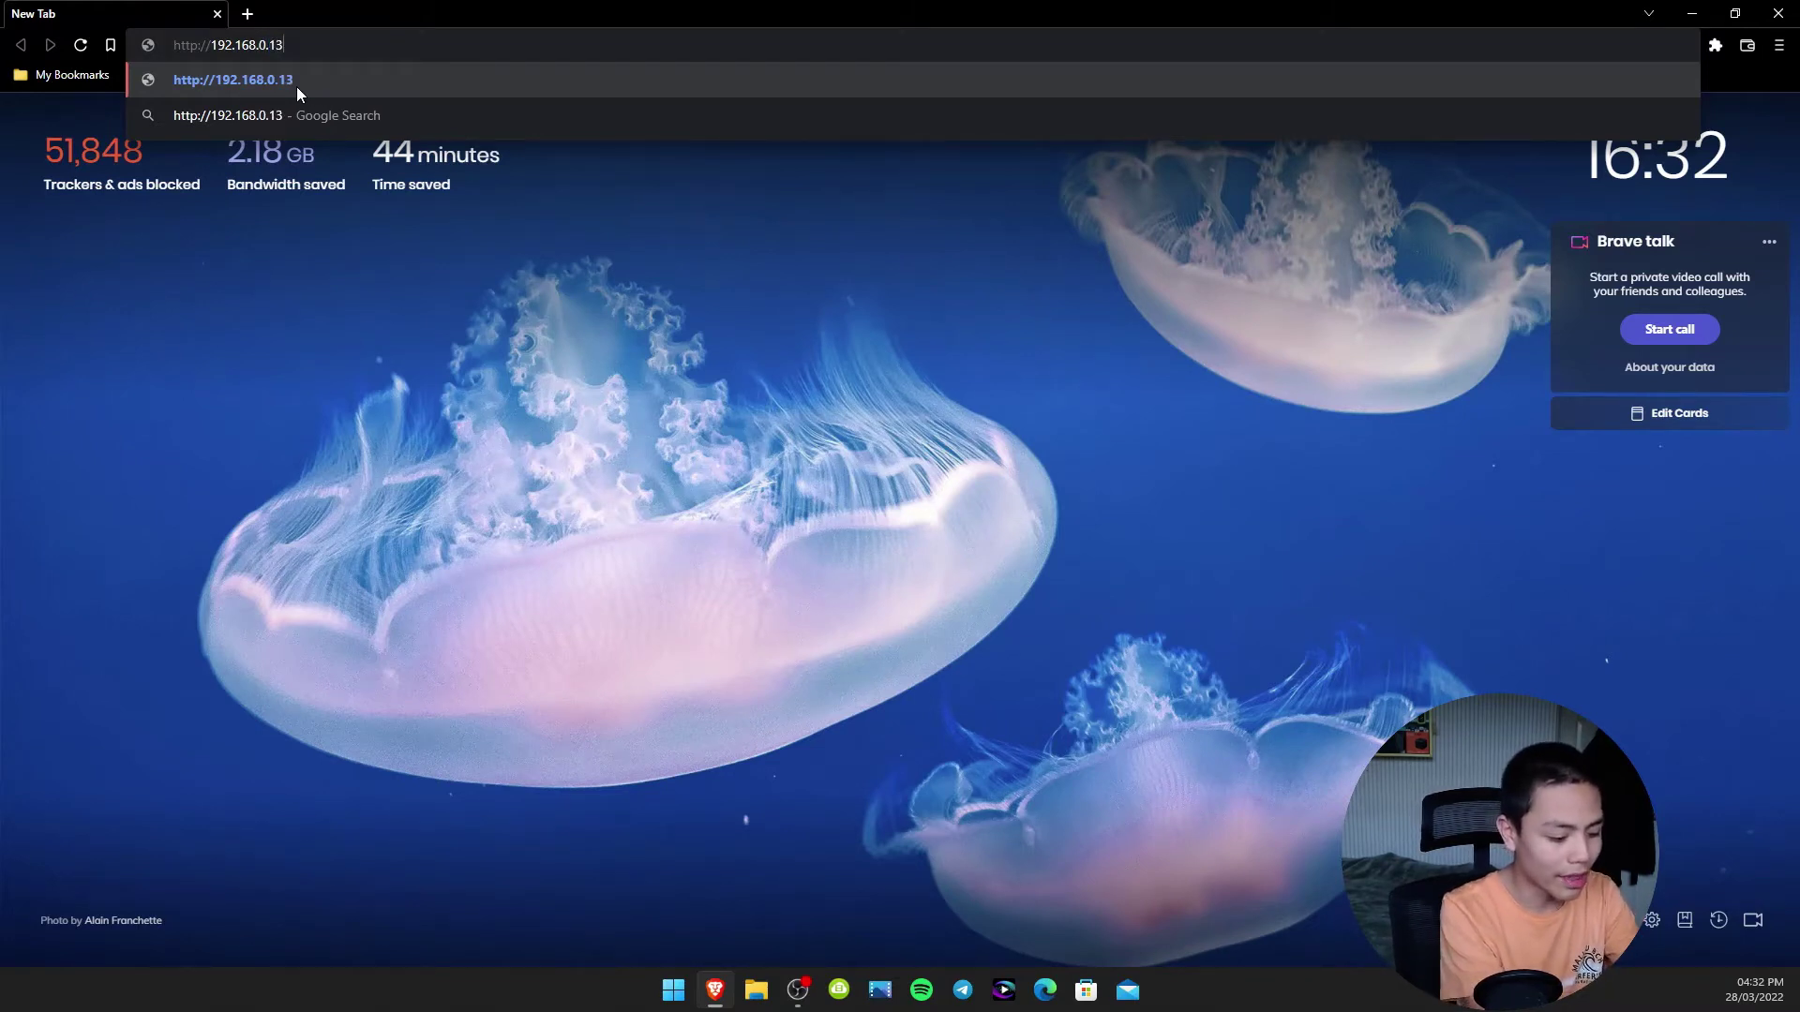
text(:8080)
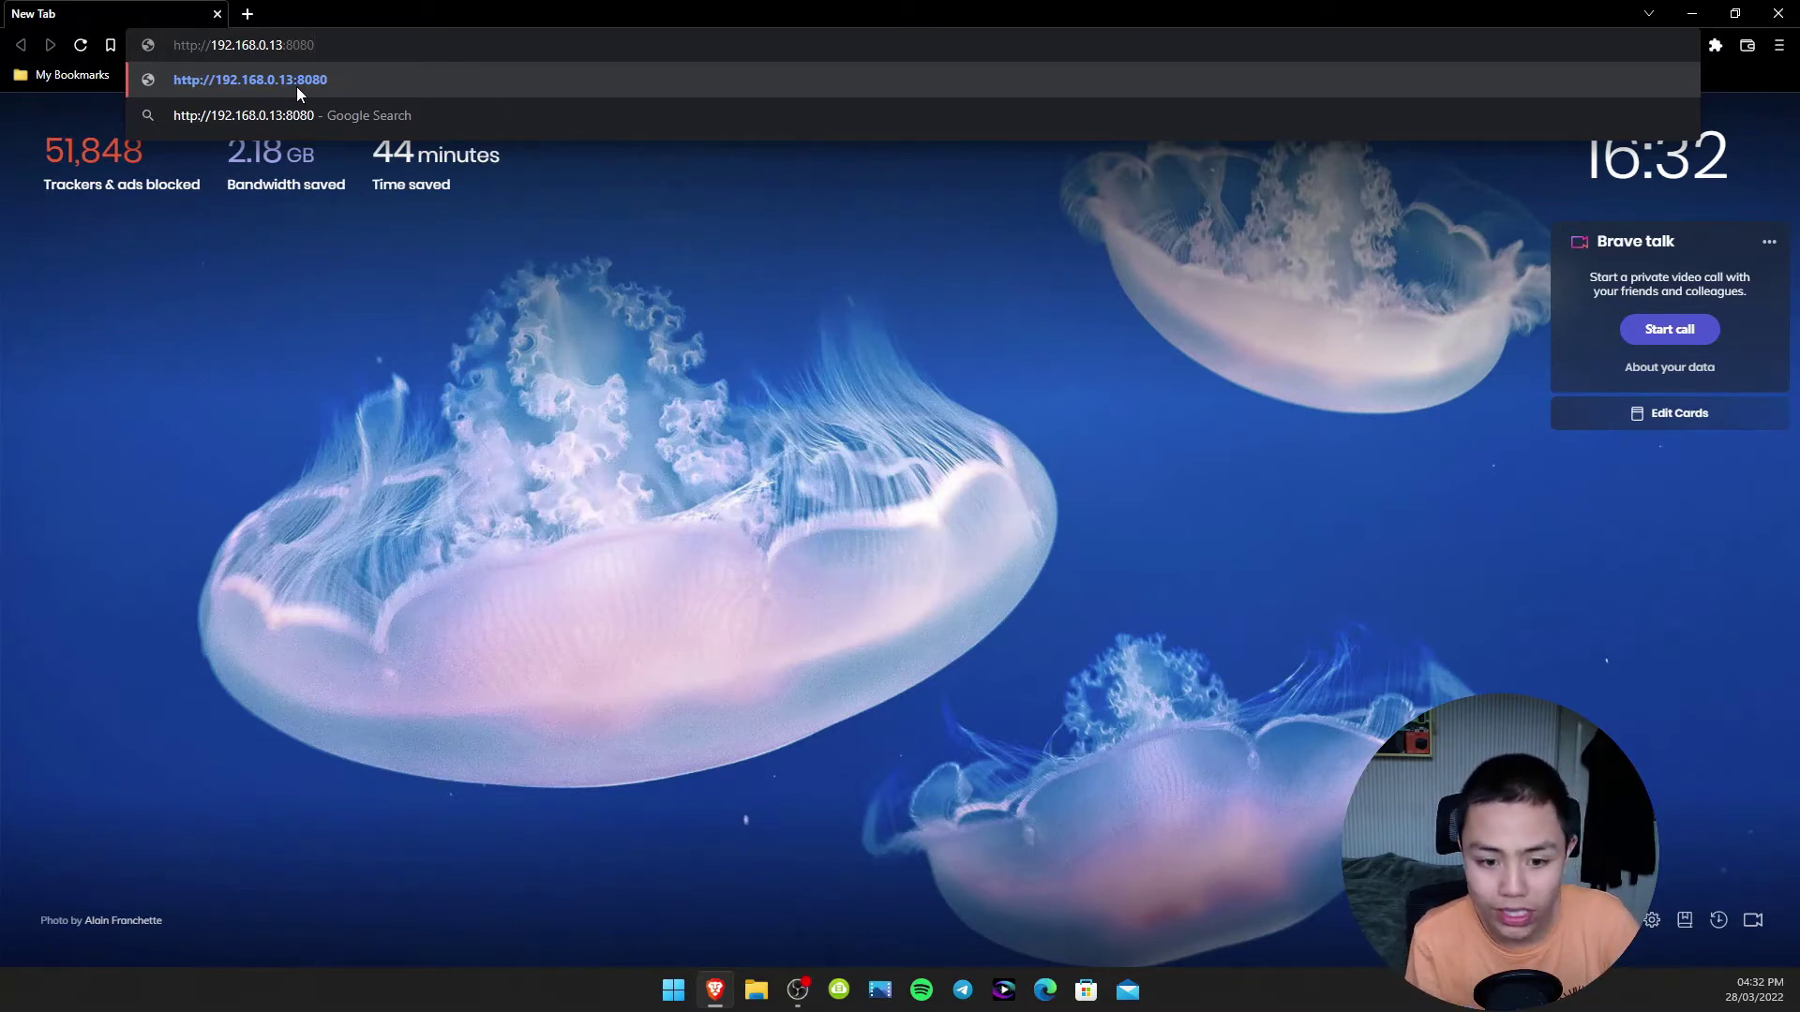
key(Return)
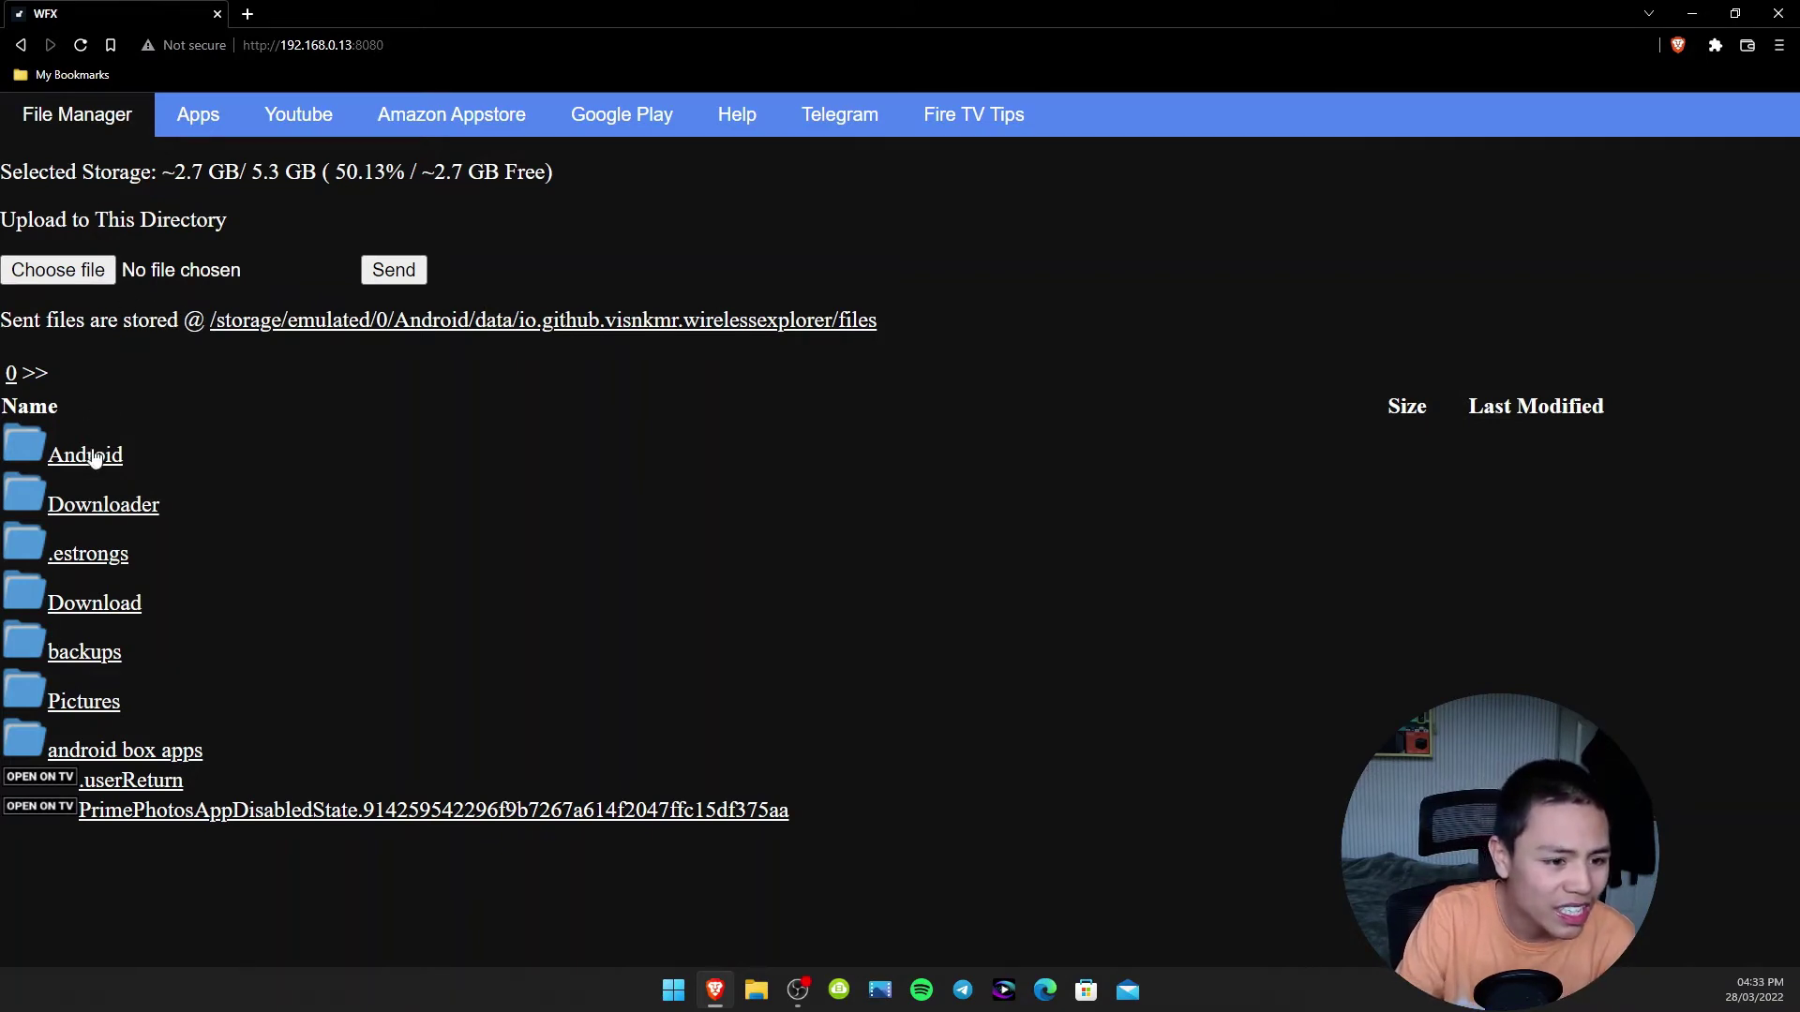
Bring up the context options for the android box apps folder link.
right_click(68, 764)
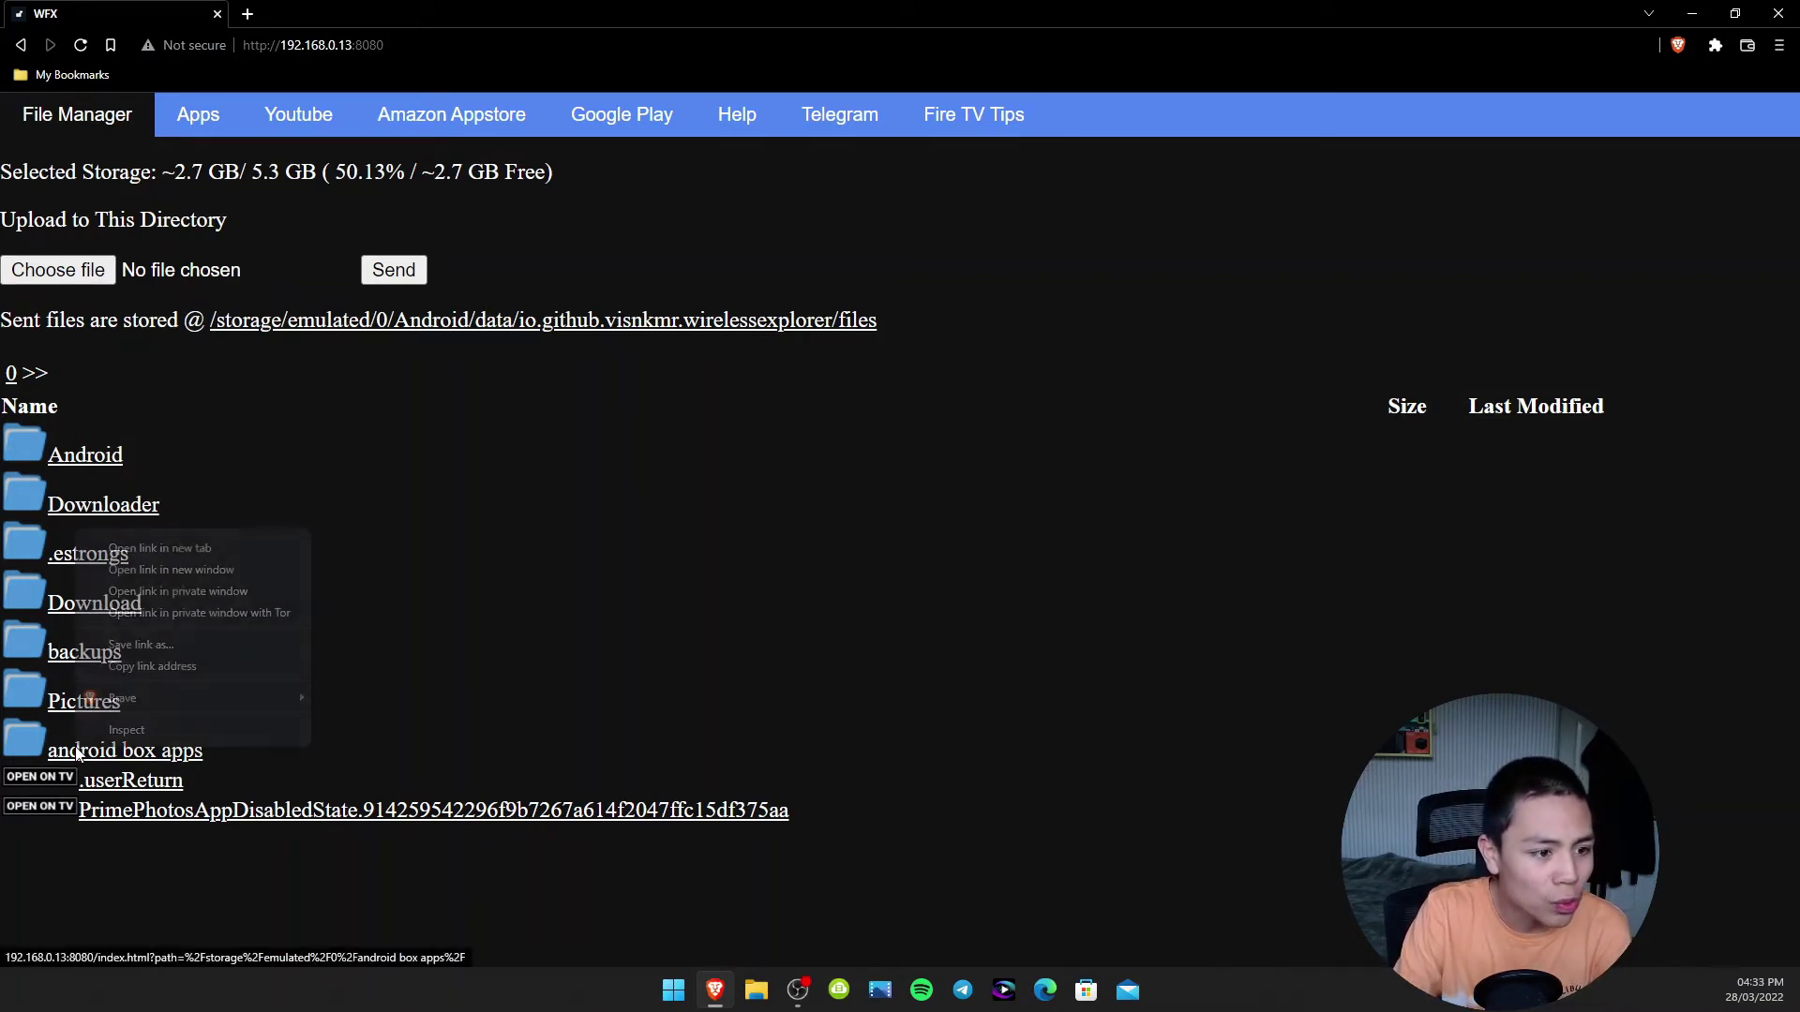
click(514, 634)
right_click(107, 759)
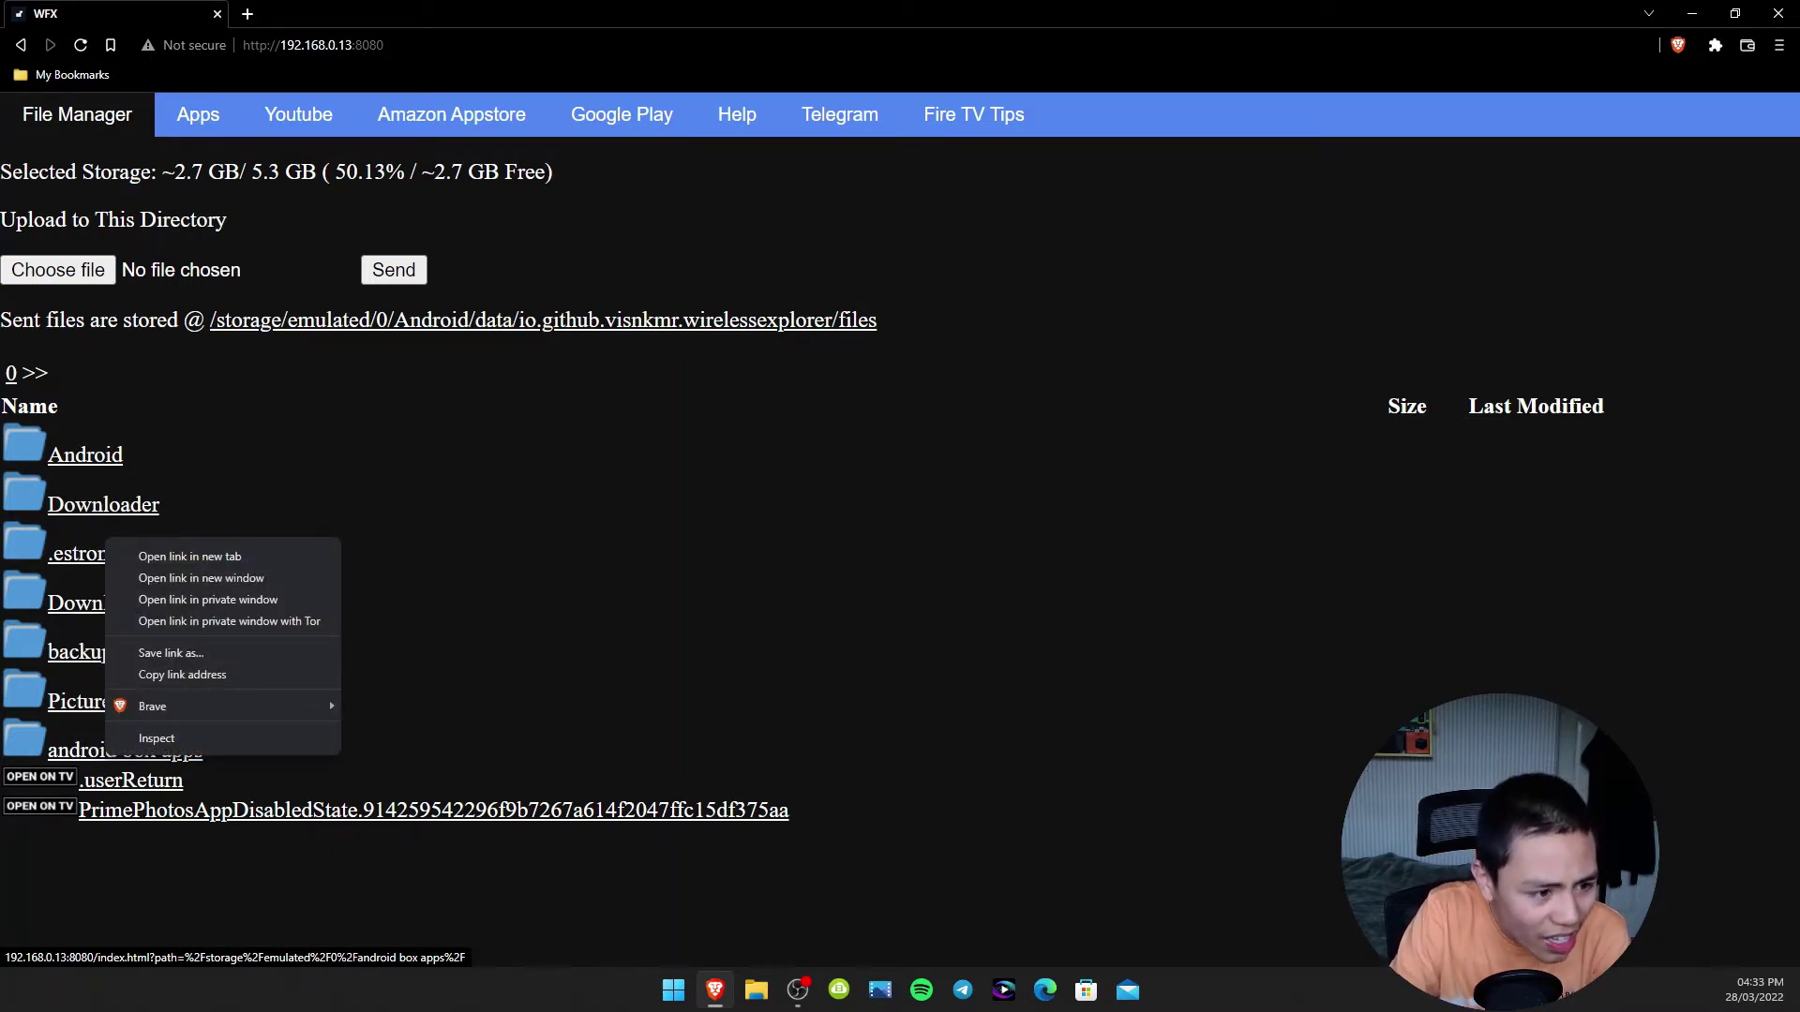
From the box's apps folder, save the DefSquid, Plex and Pluto TV APKs into the PC's Downloads.
click(28, 742)
click(28, 743)
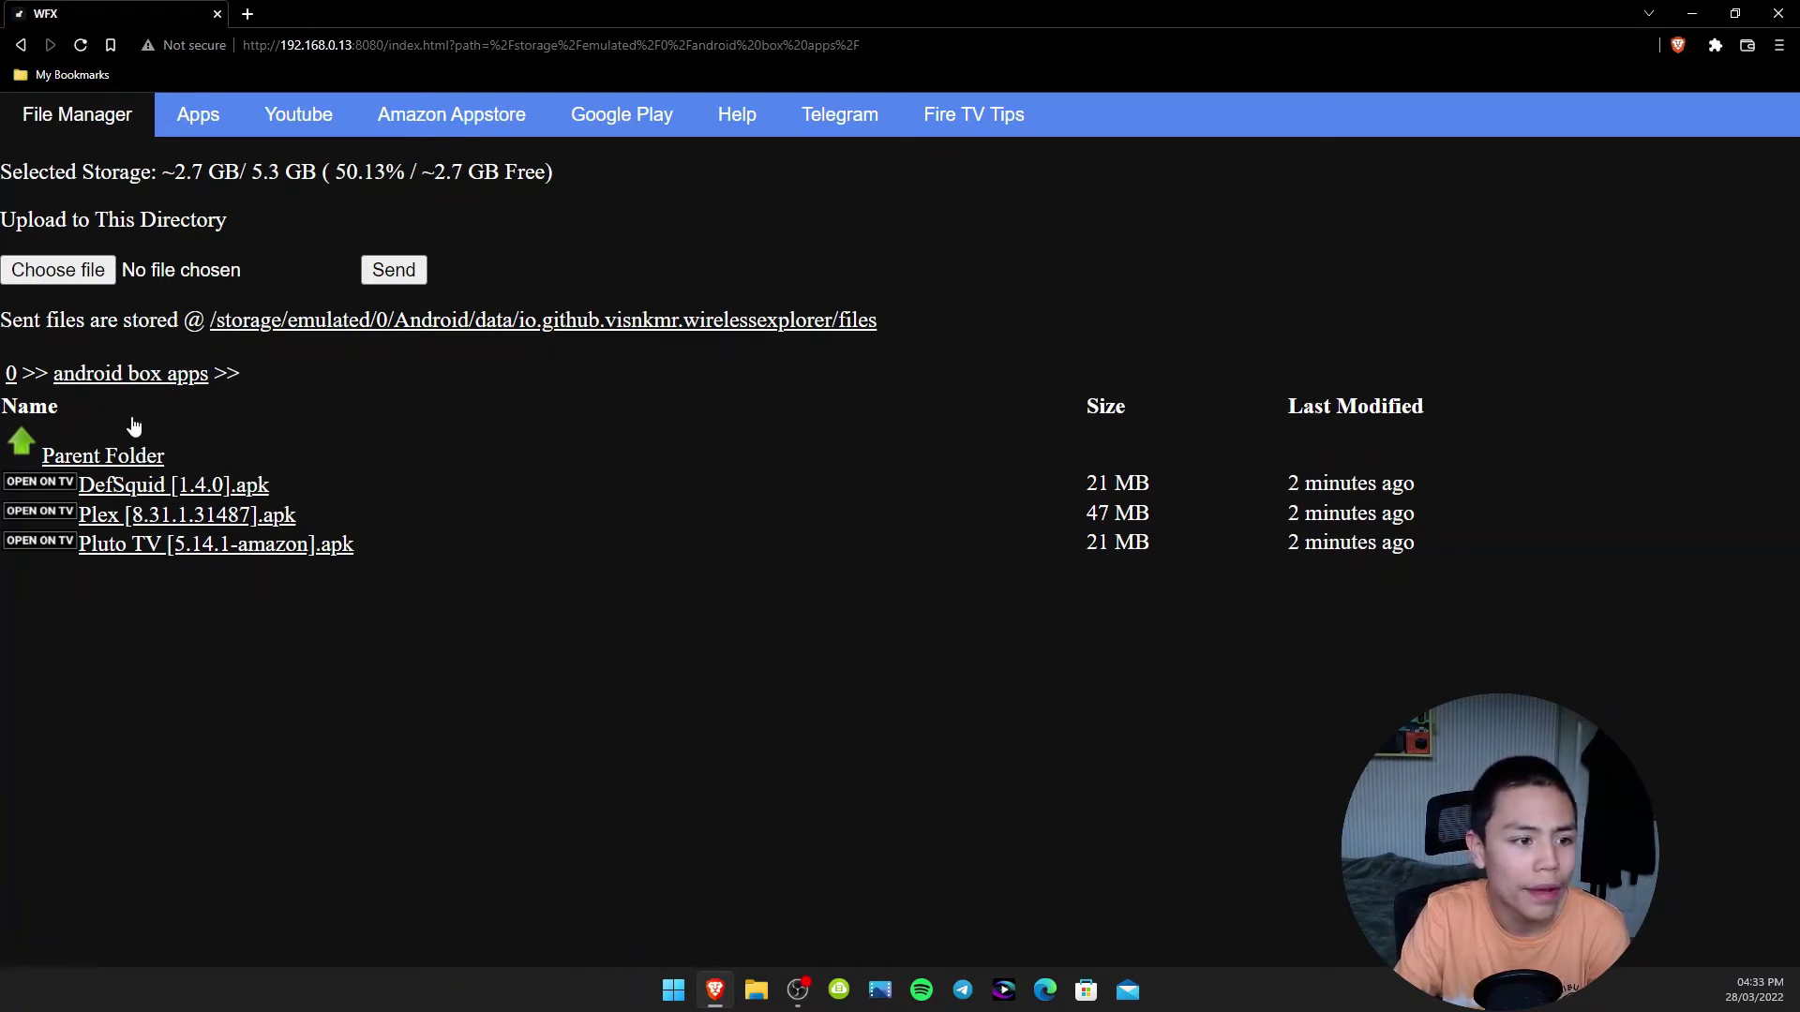
click(162, 490)
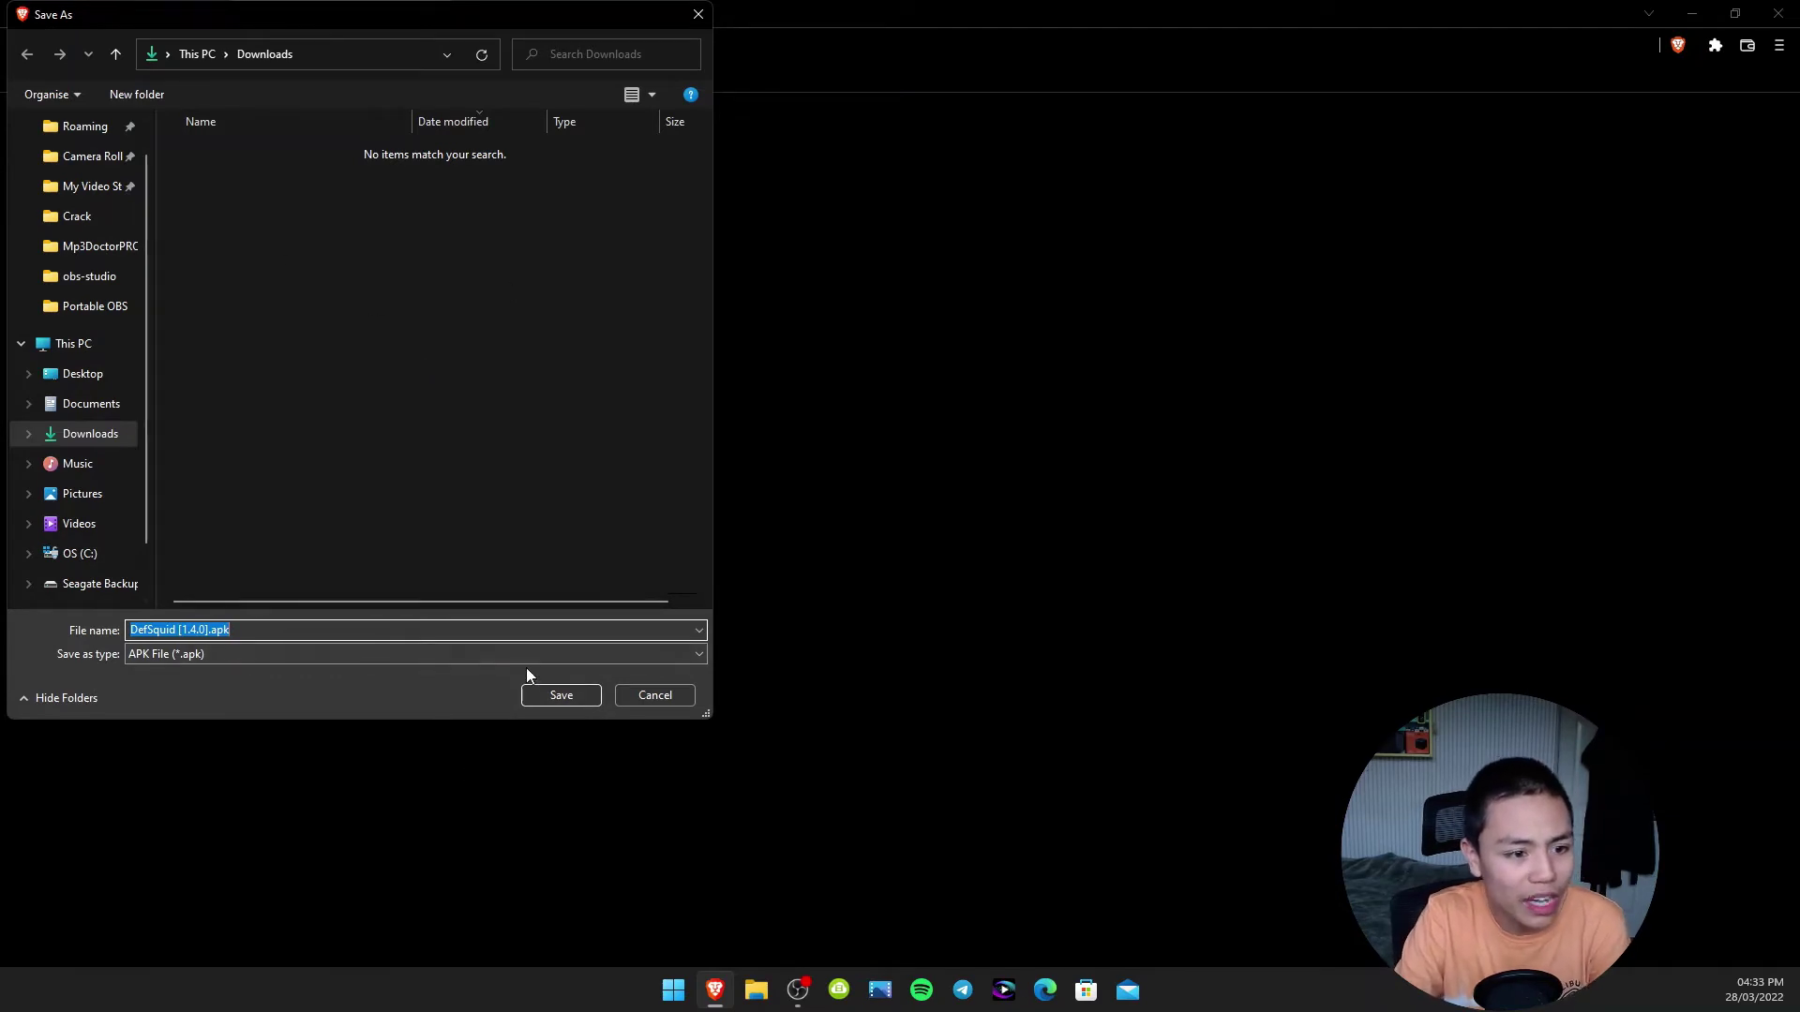
click(560, 694)
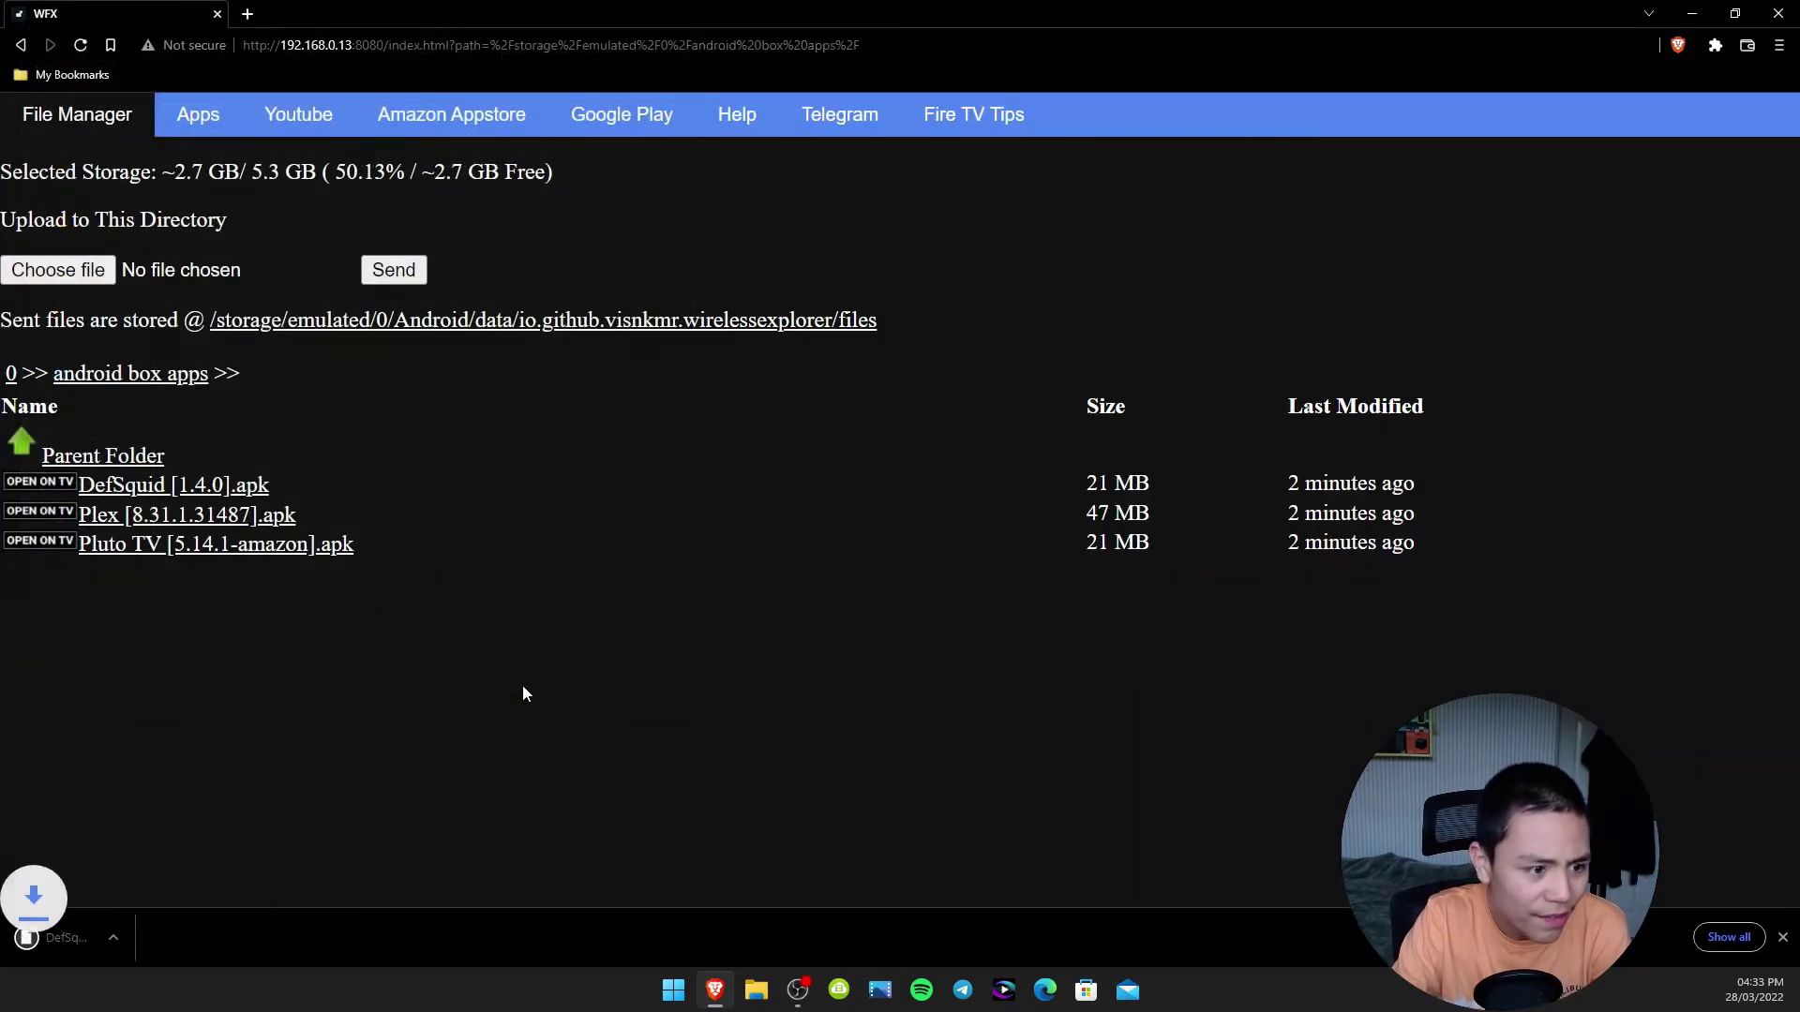
click(199, 524)
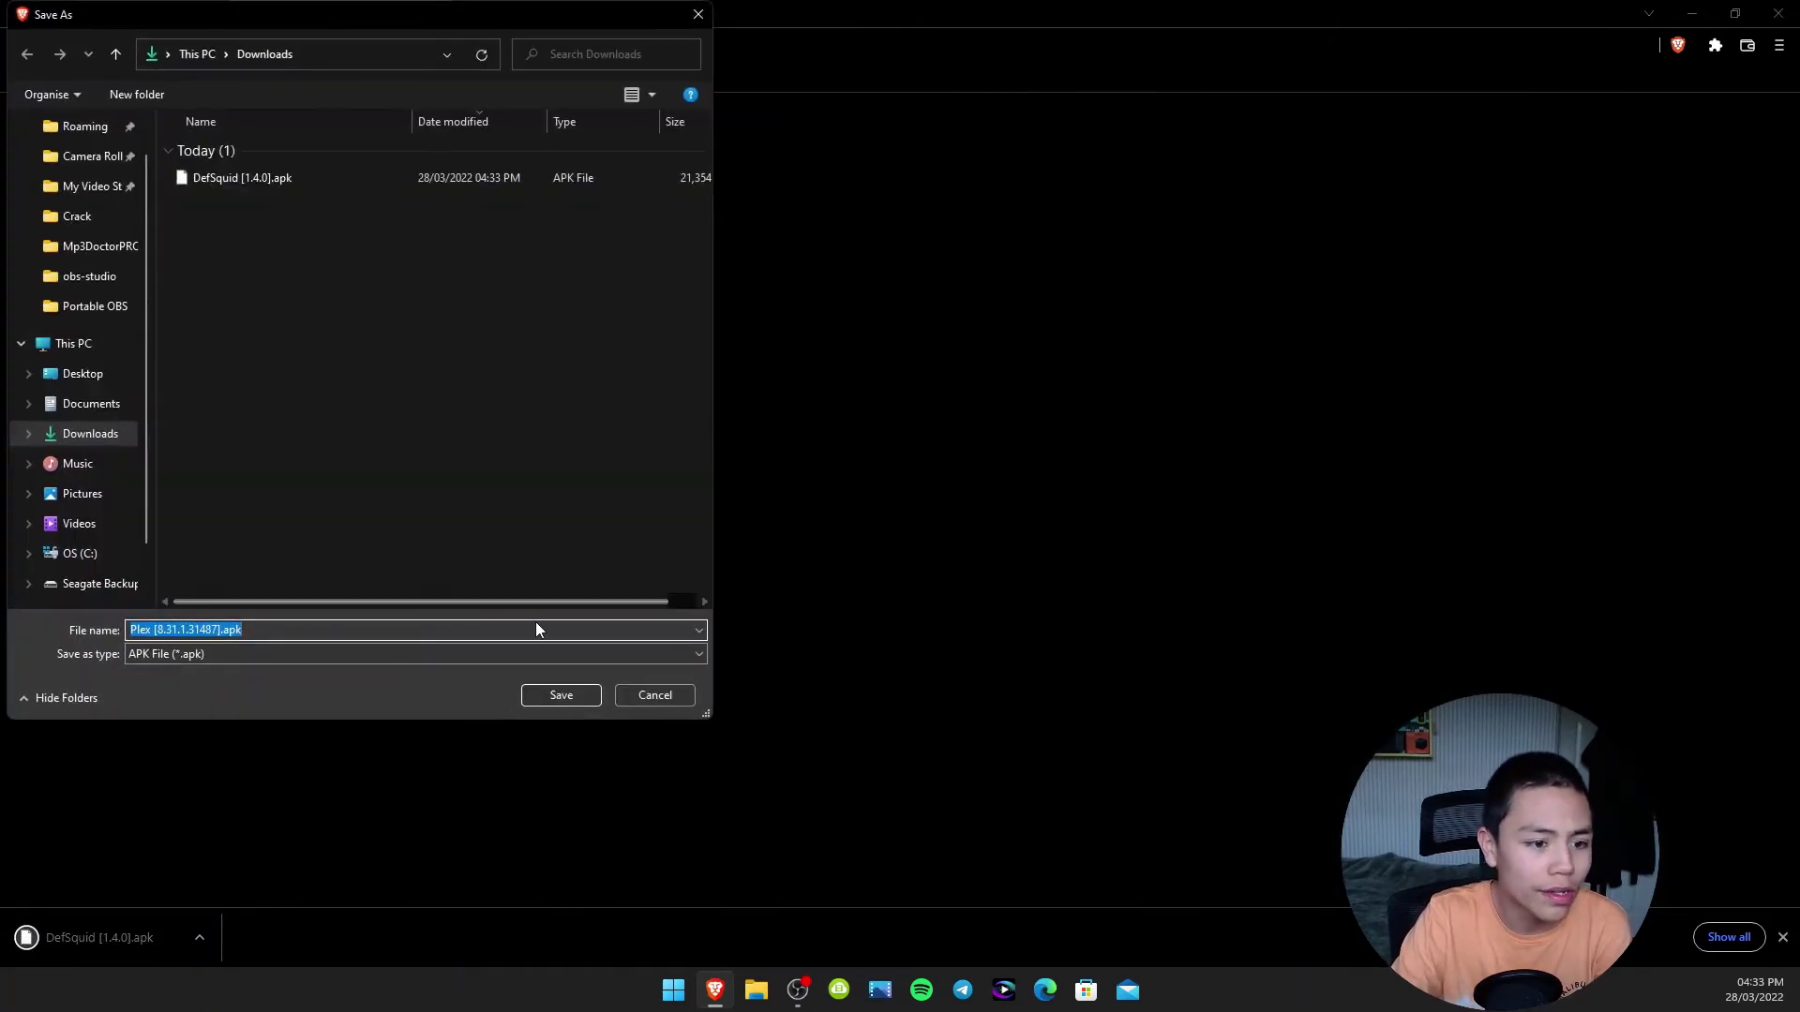
click(551, 695)
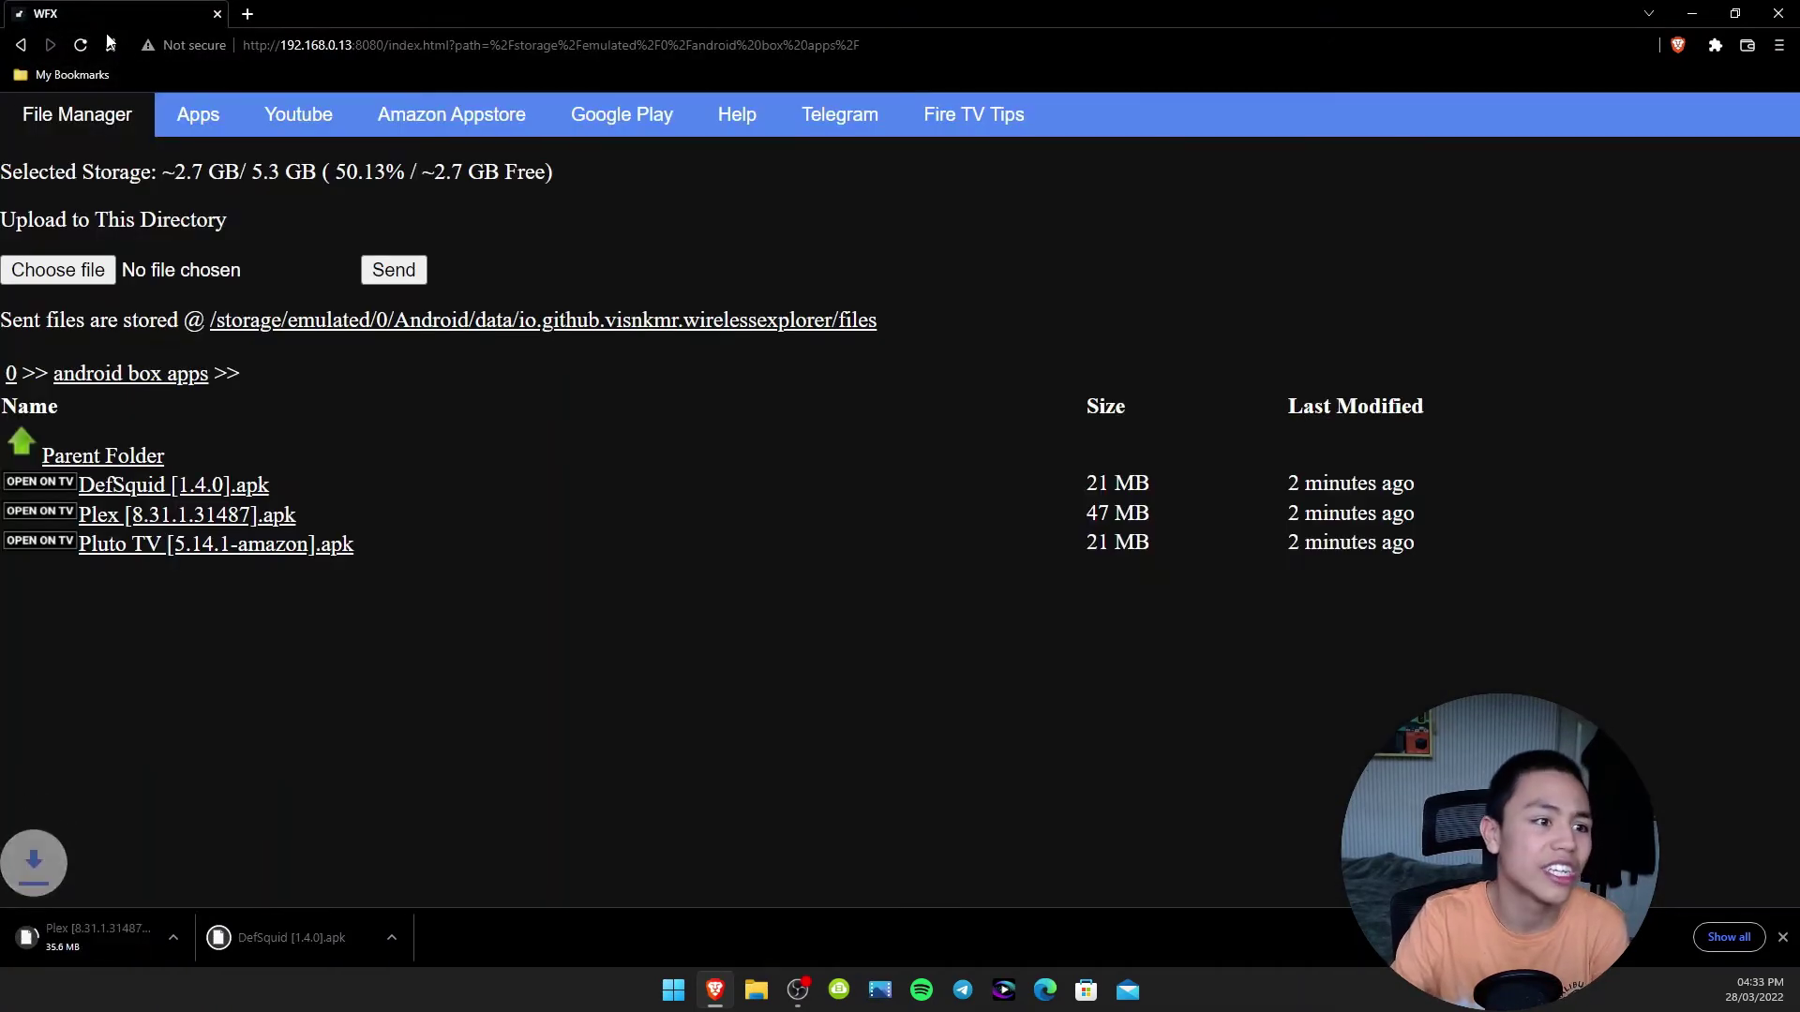
click(231, 553)
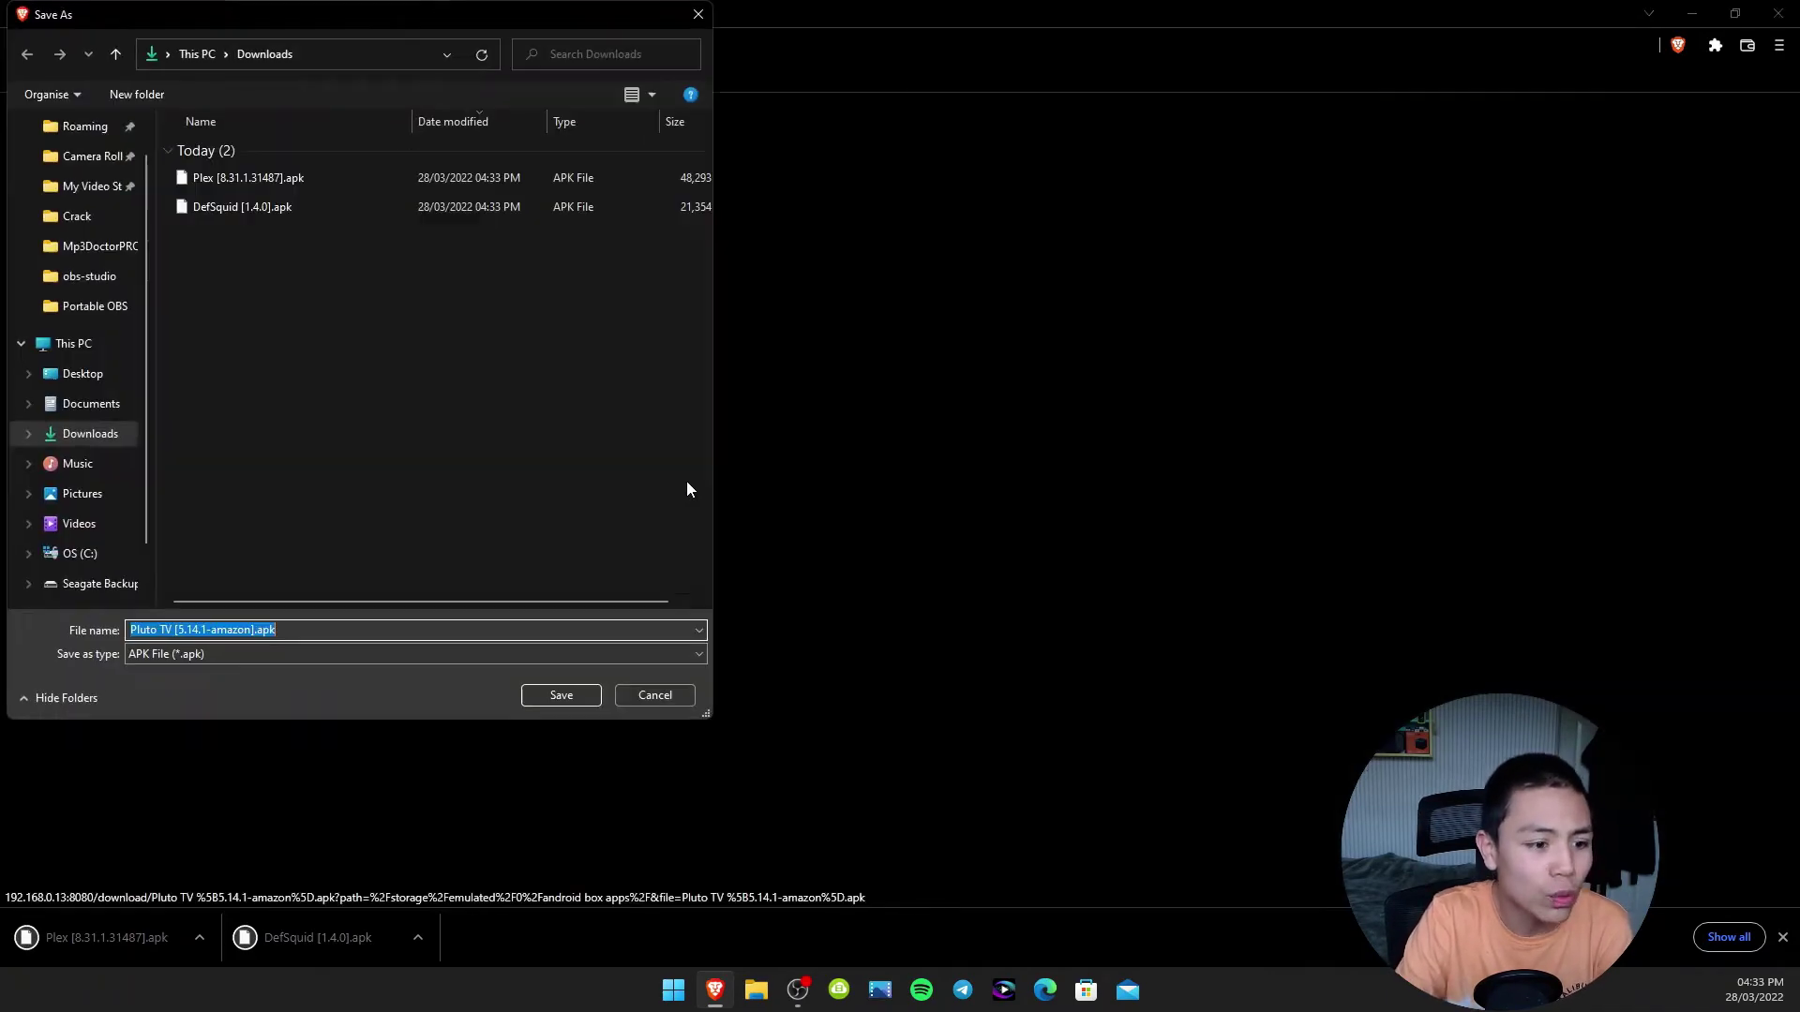
click(560, 703)
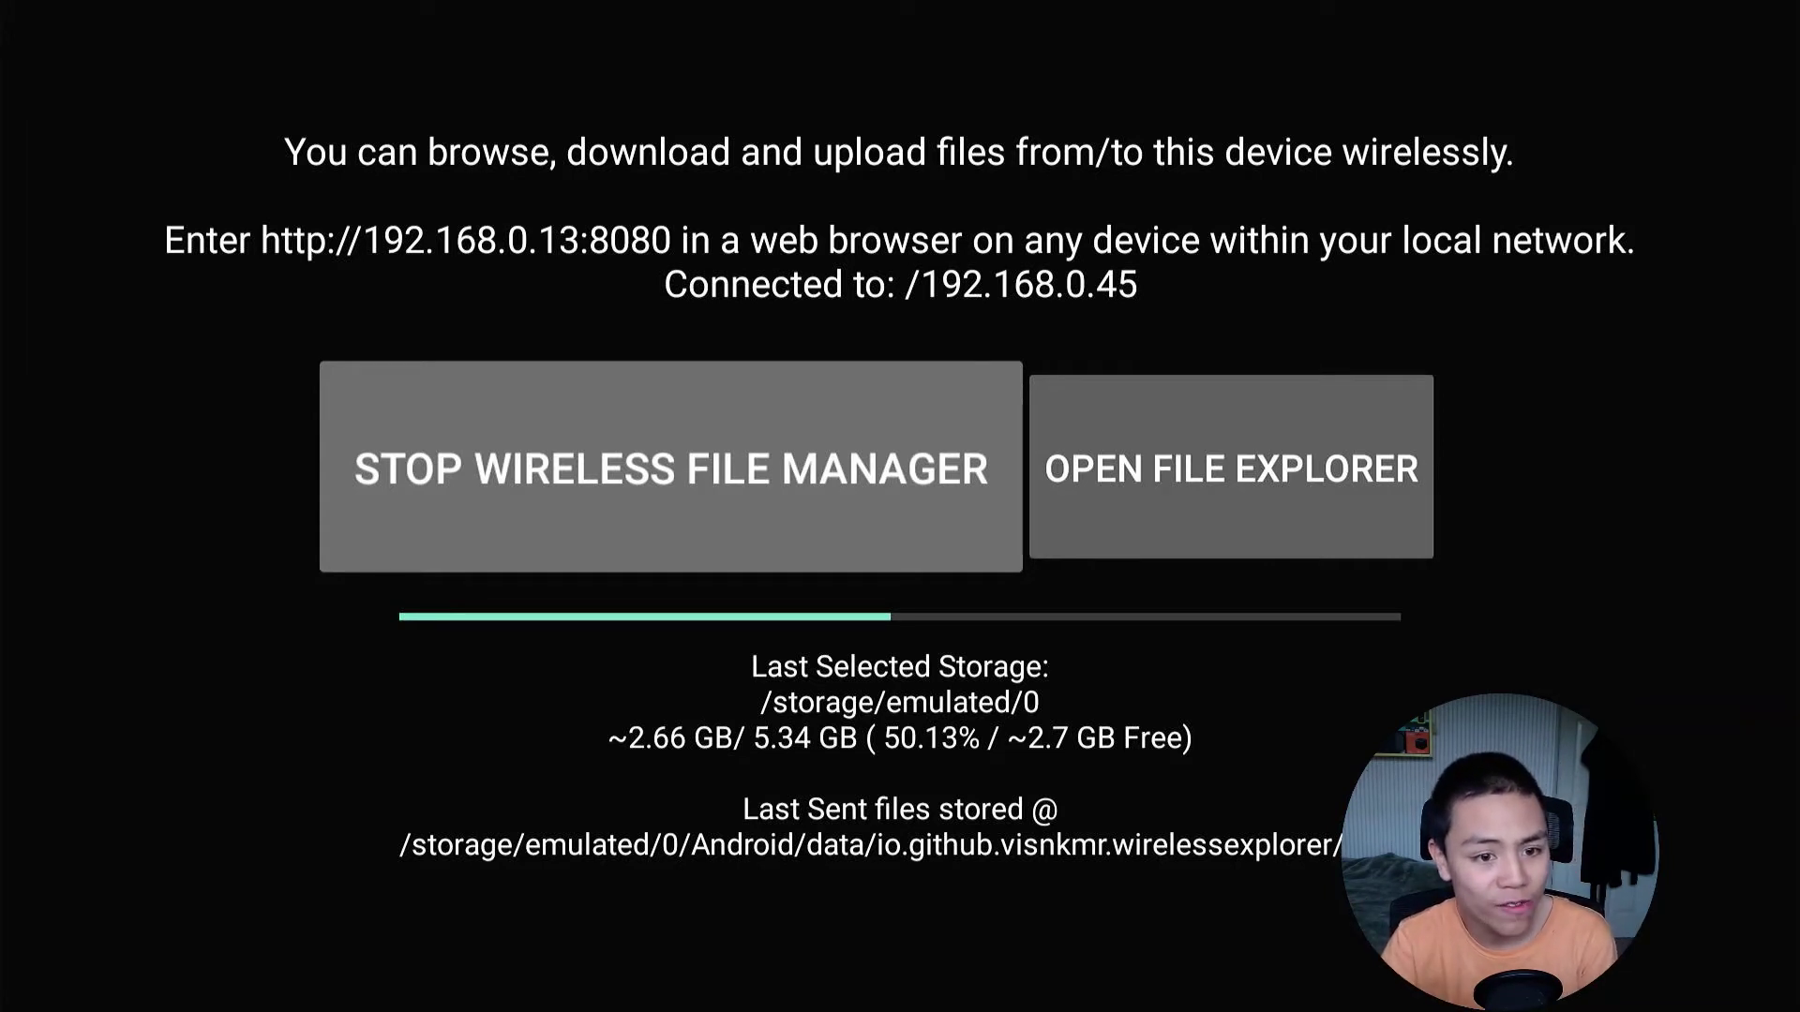
Stop the Wireless File Manager server on the Fire TV and close the browser window.
key(Return)
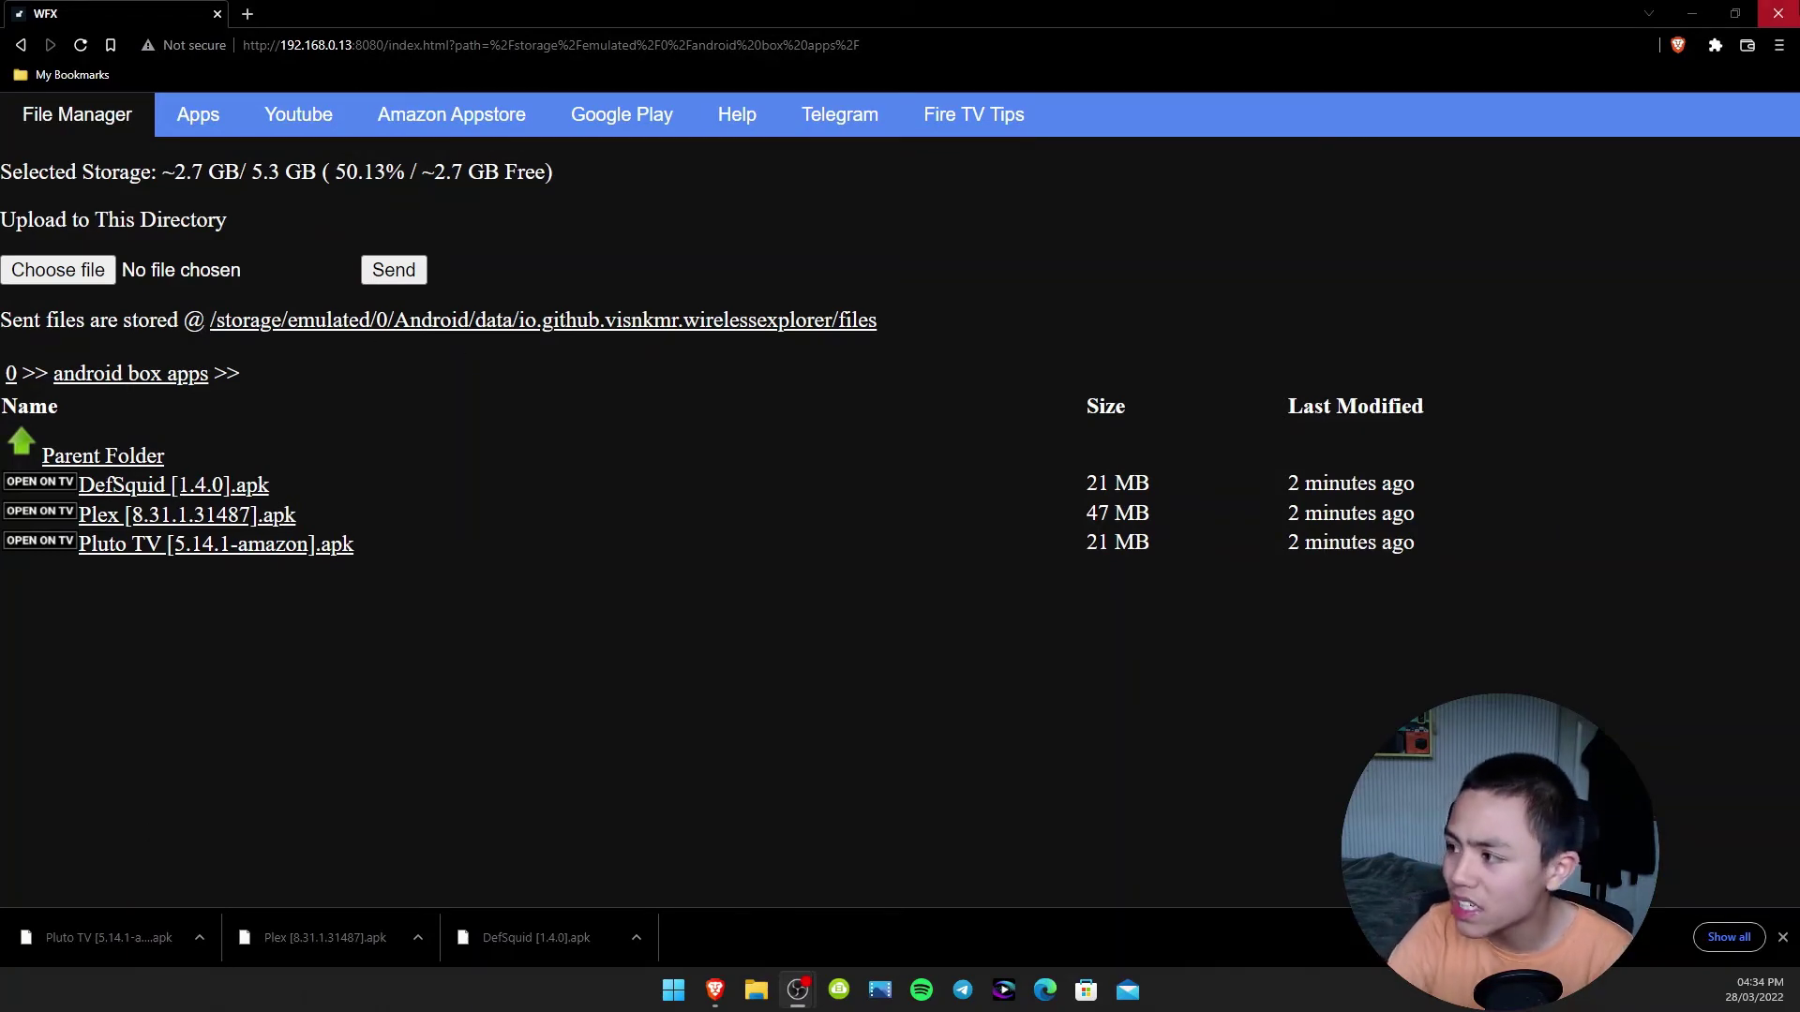
click(1778, 13)
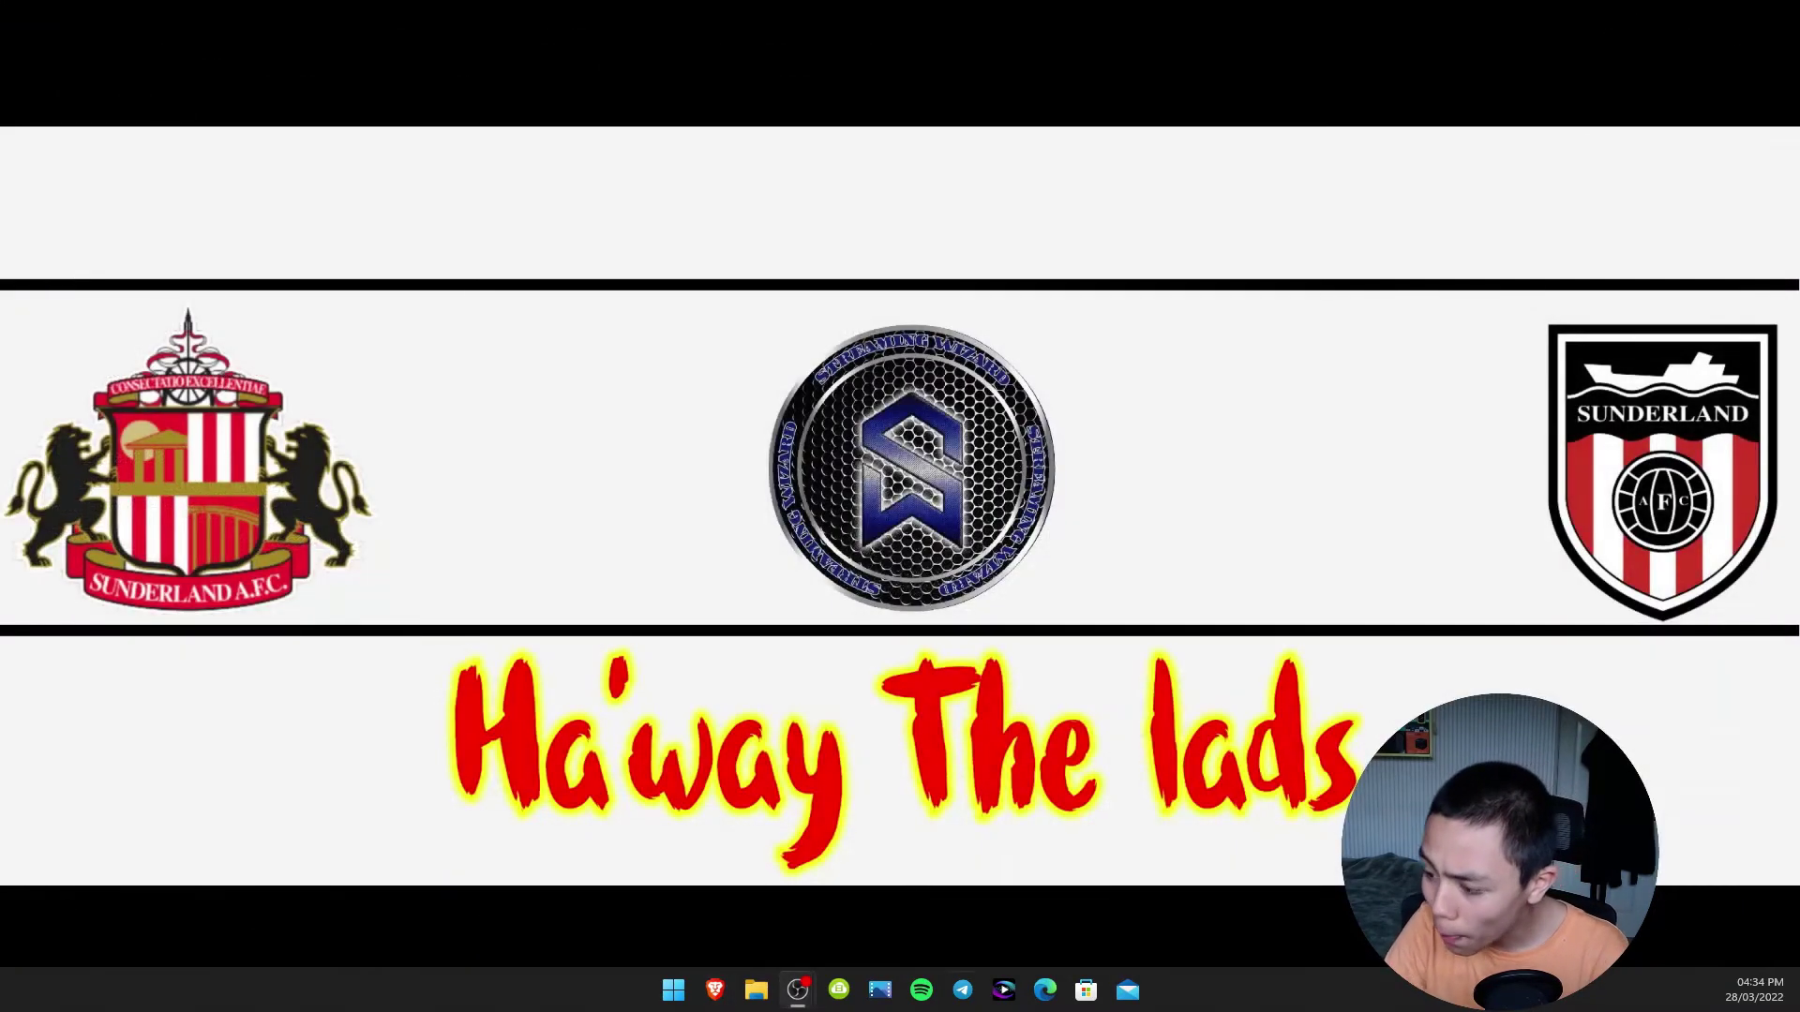
Open File Explorer and go into the Downloads folder.
click(755, 990)
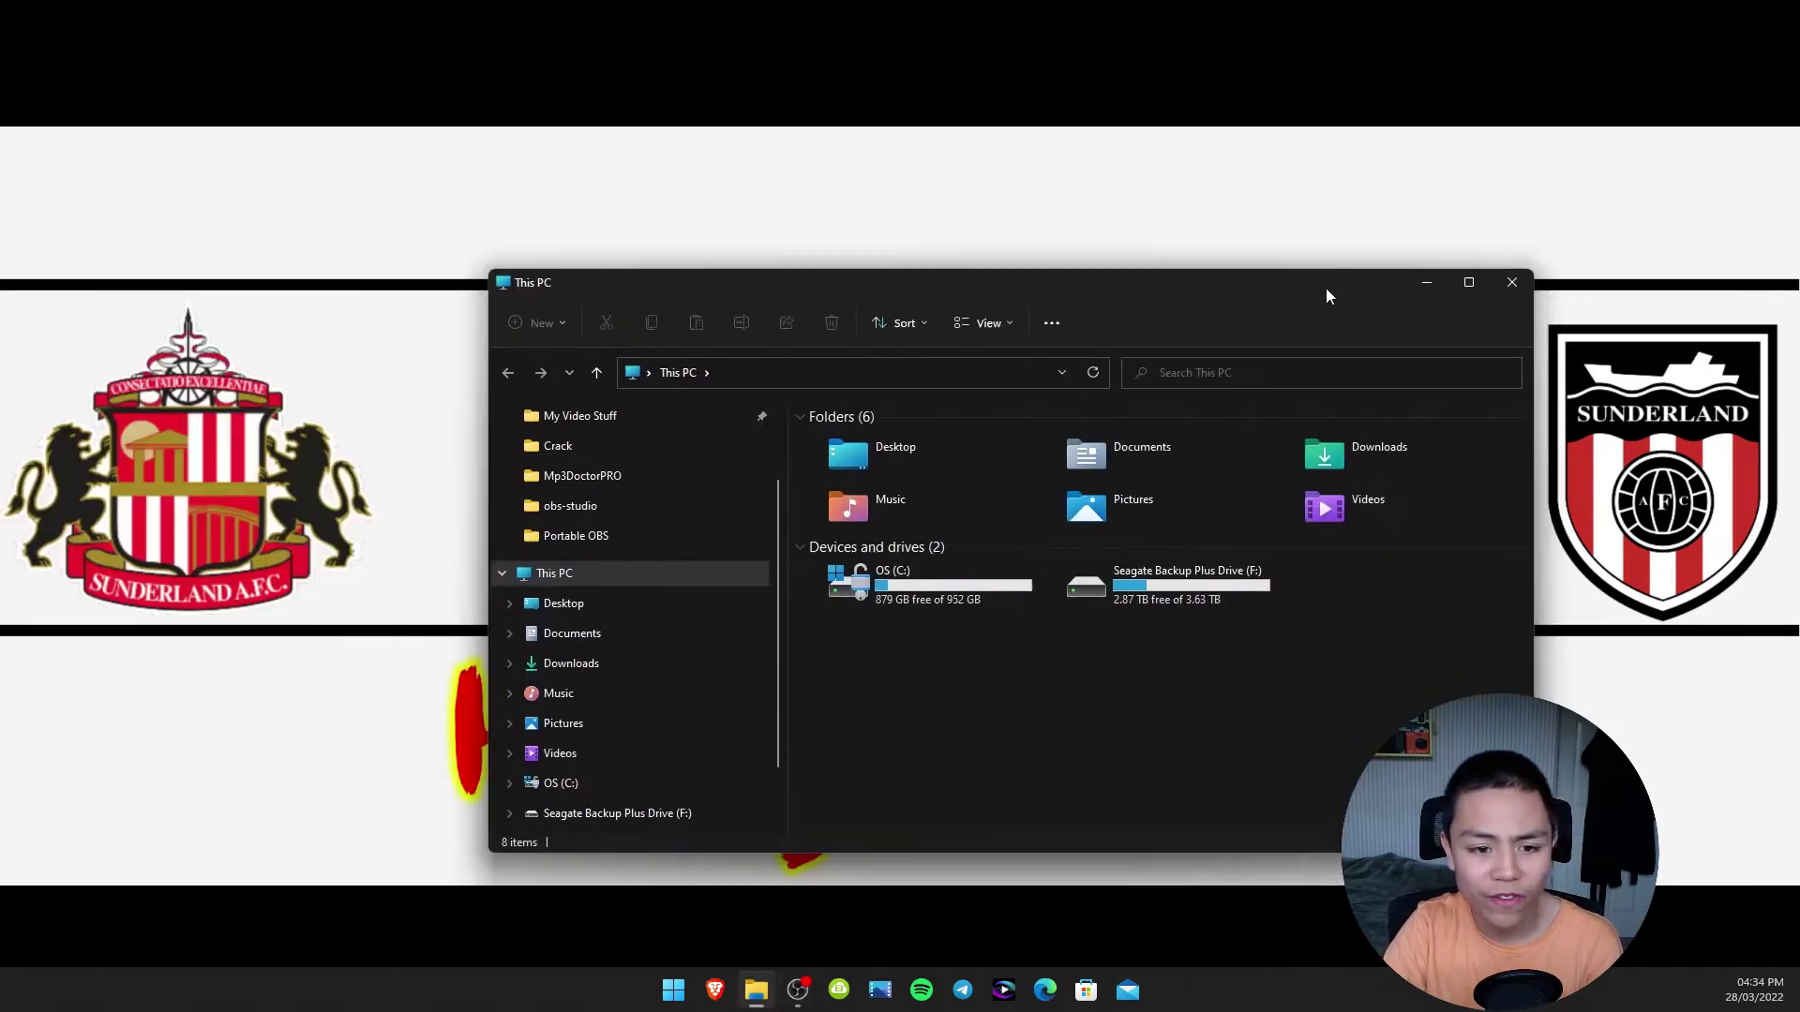
drag(1325, 289, 1277, 188)
double_click(1389, 354)
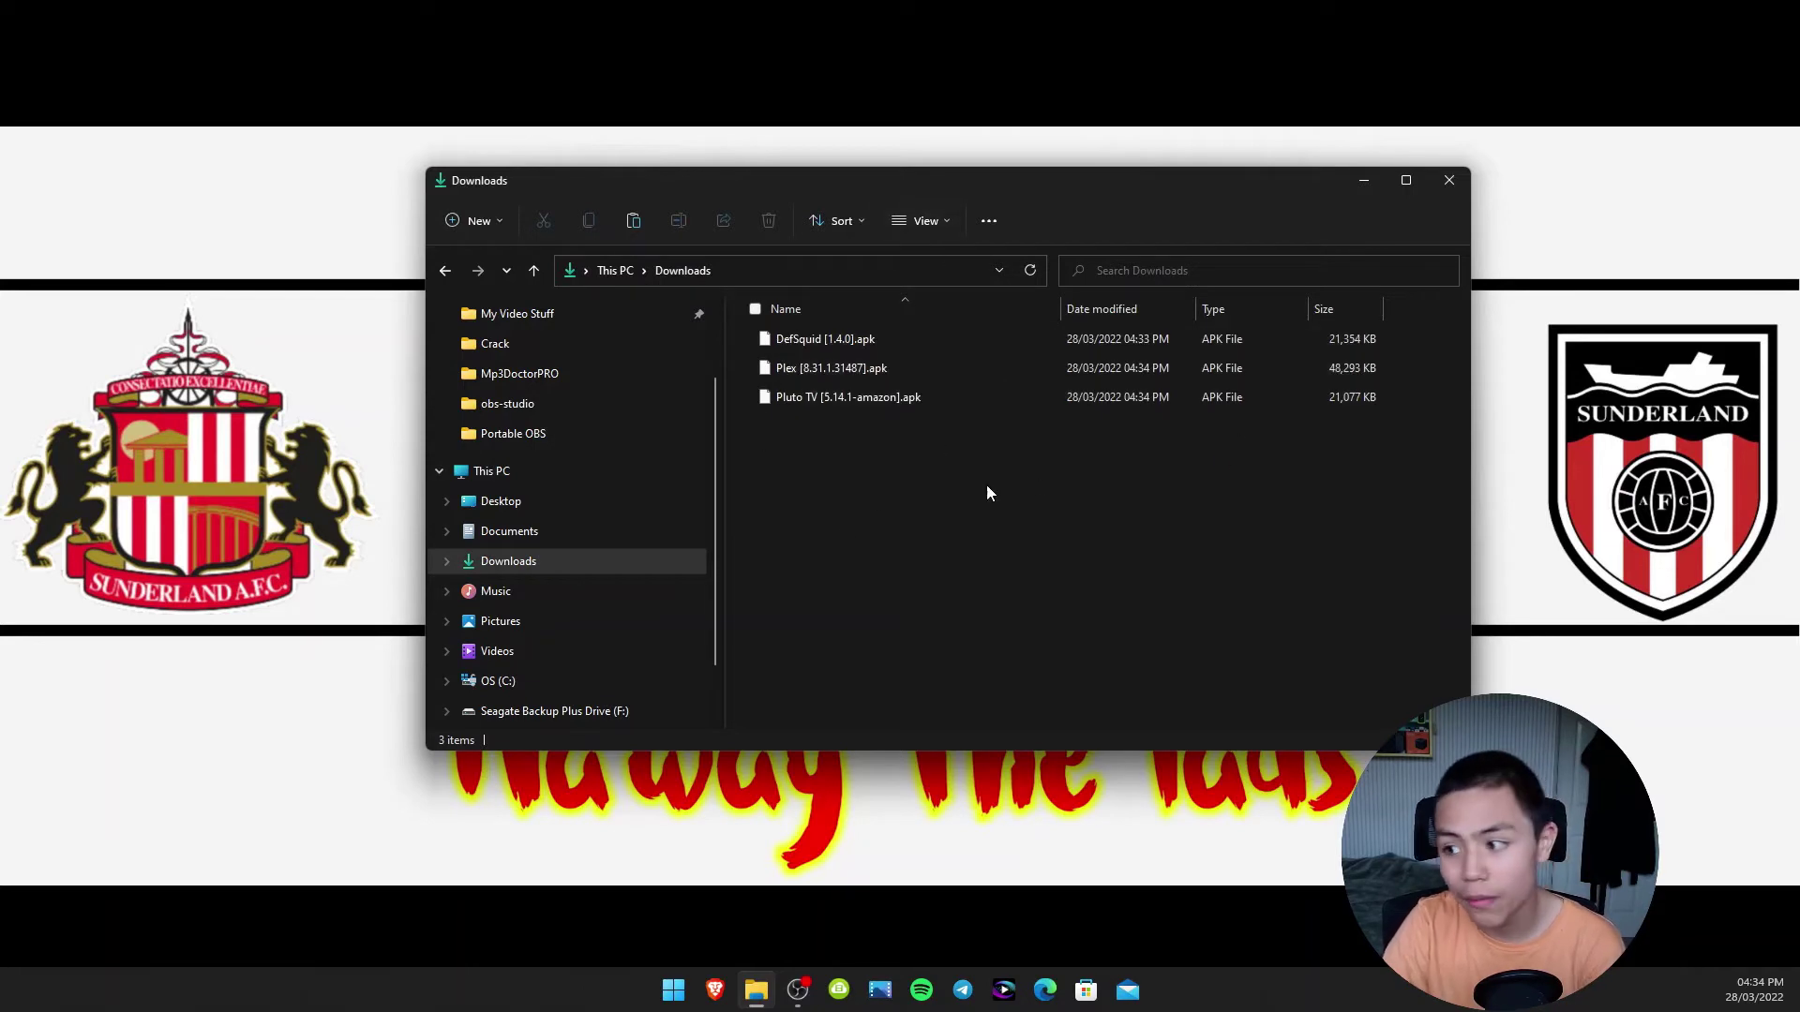
Create a new folder in Downloads and name it Apps.
right_click(825, 460)
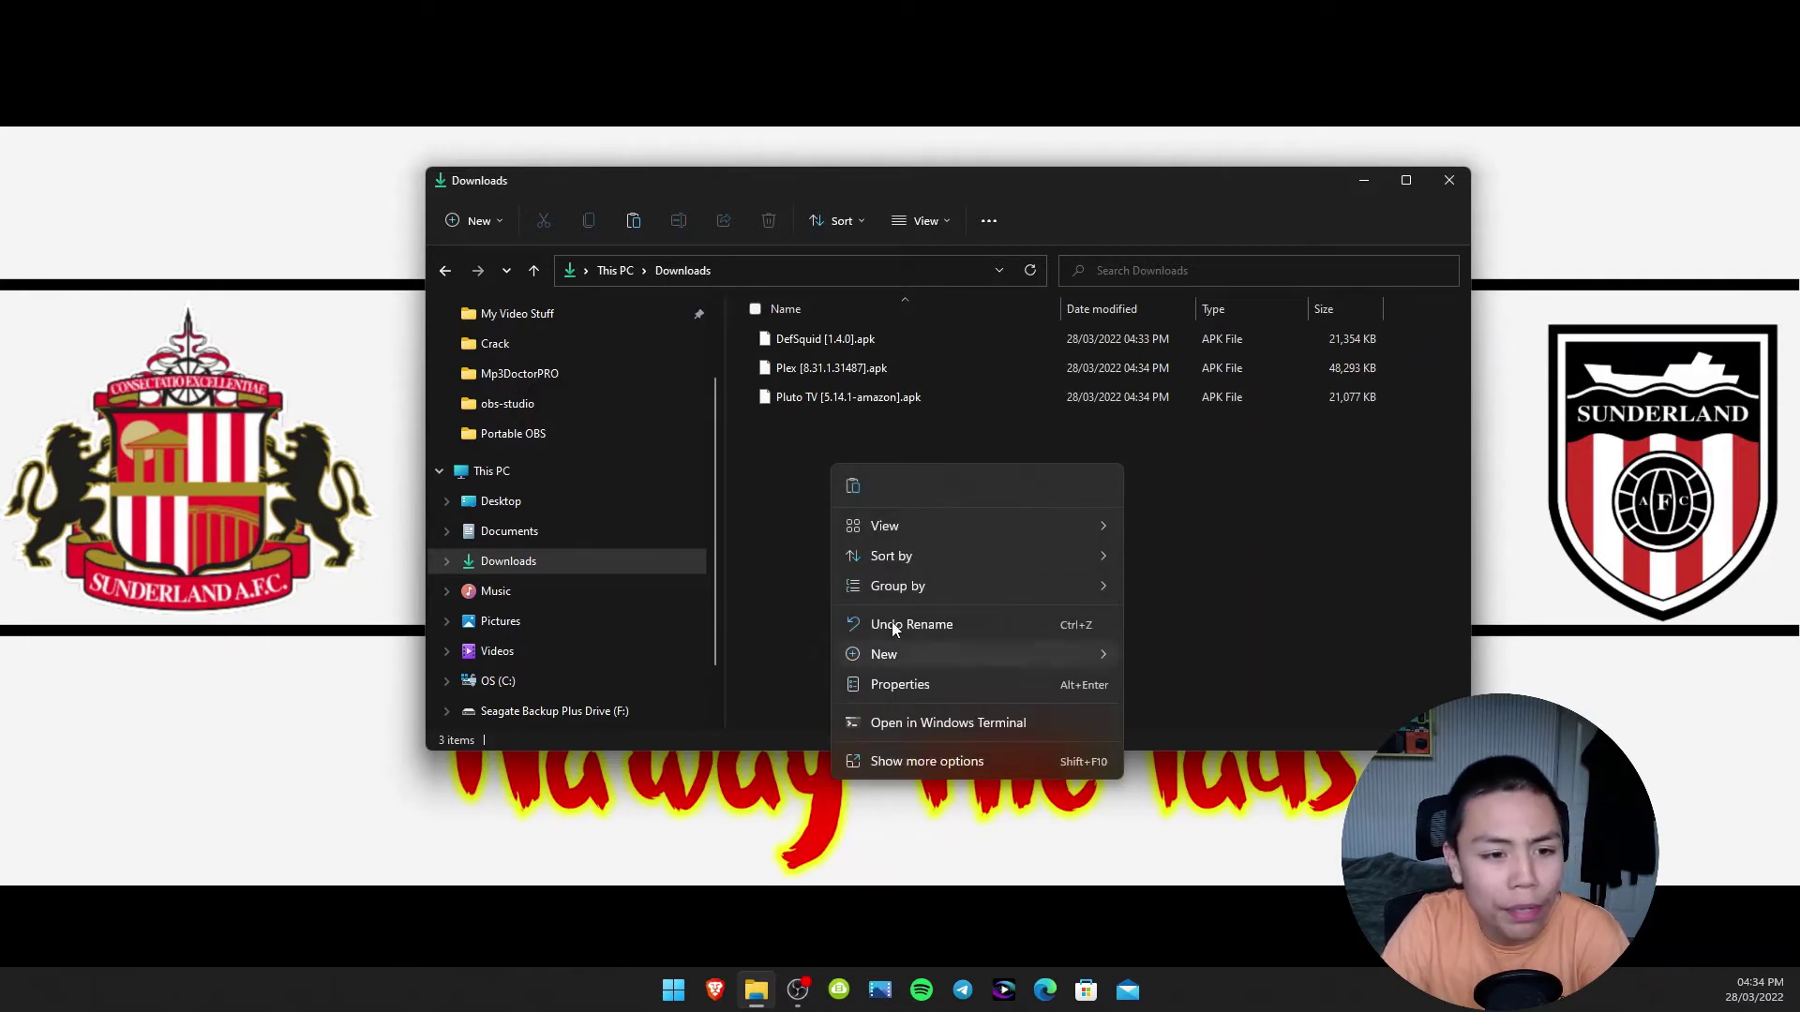
mouse_move(904, 662)
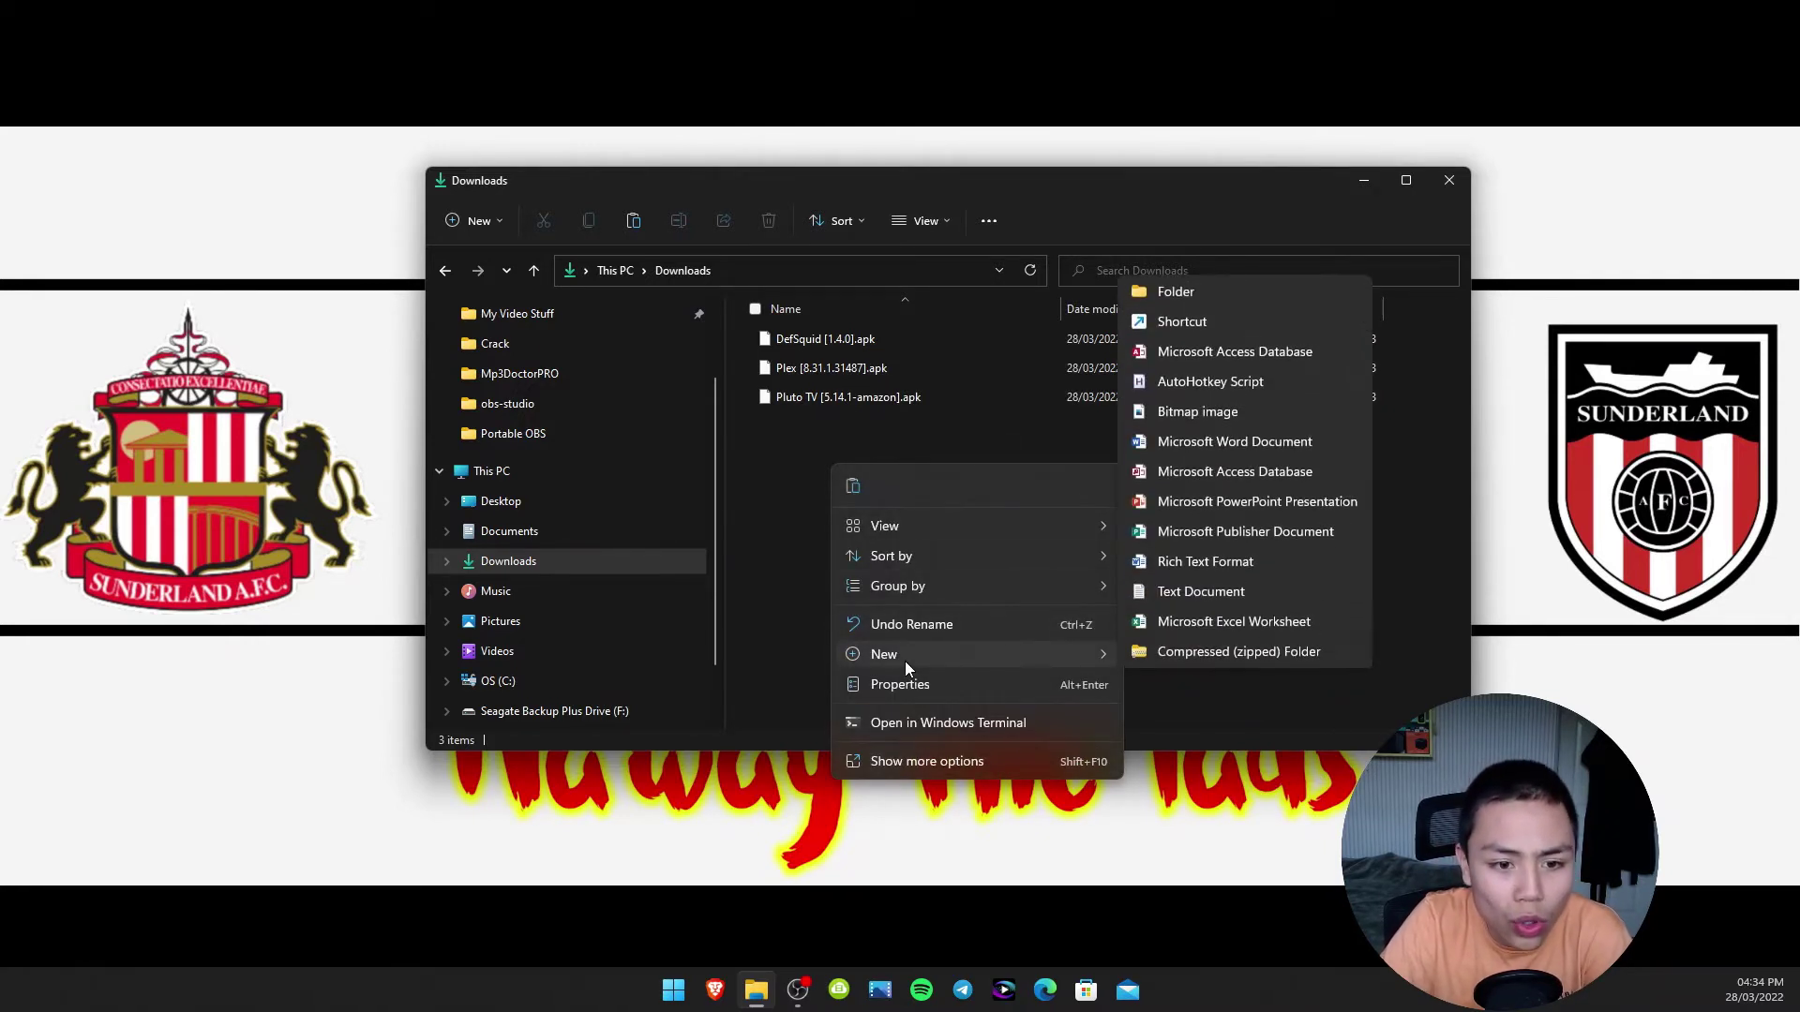
click(1228, 295)
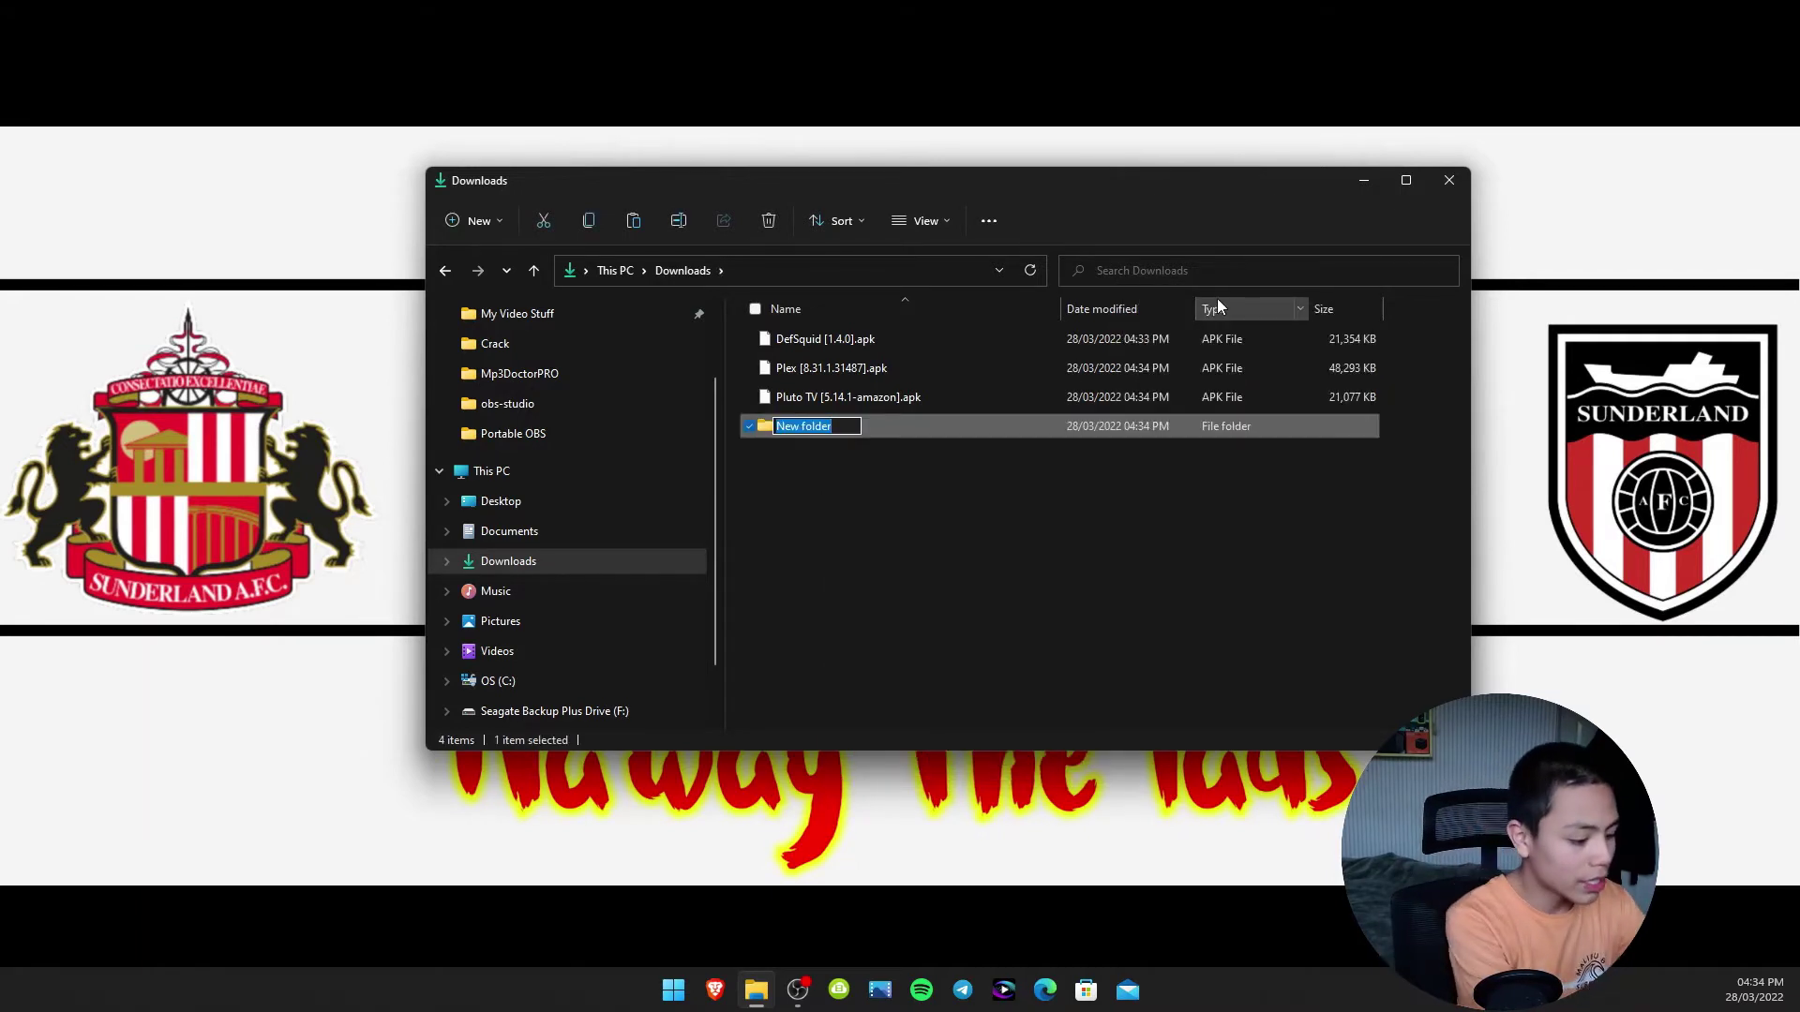
text(ana)
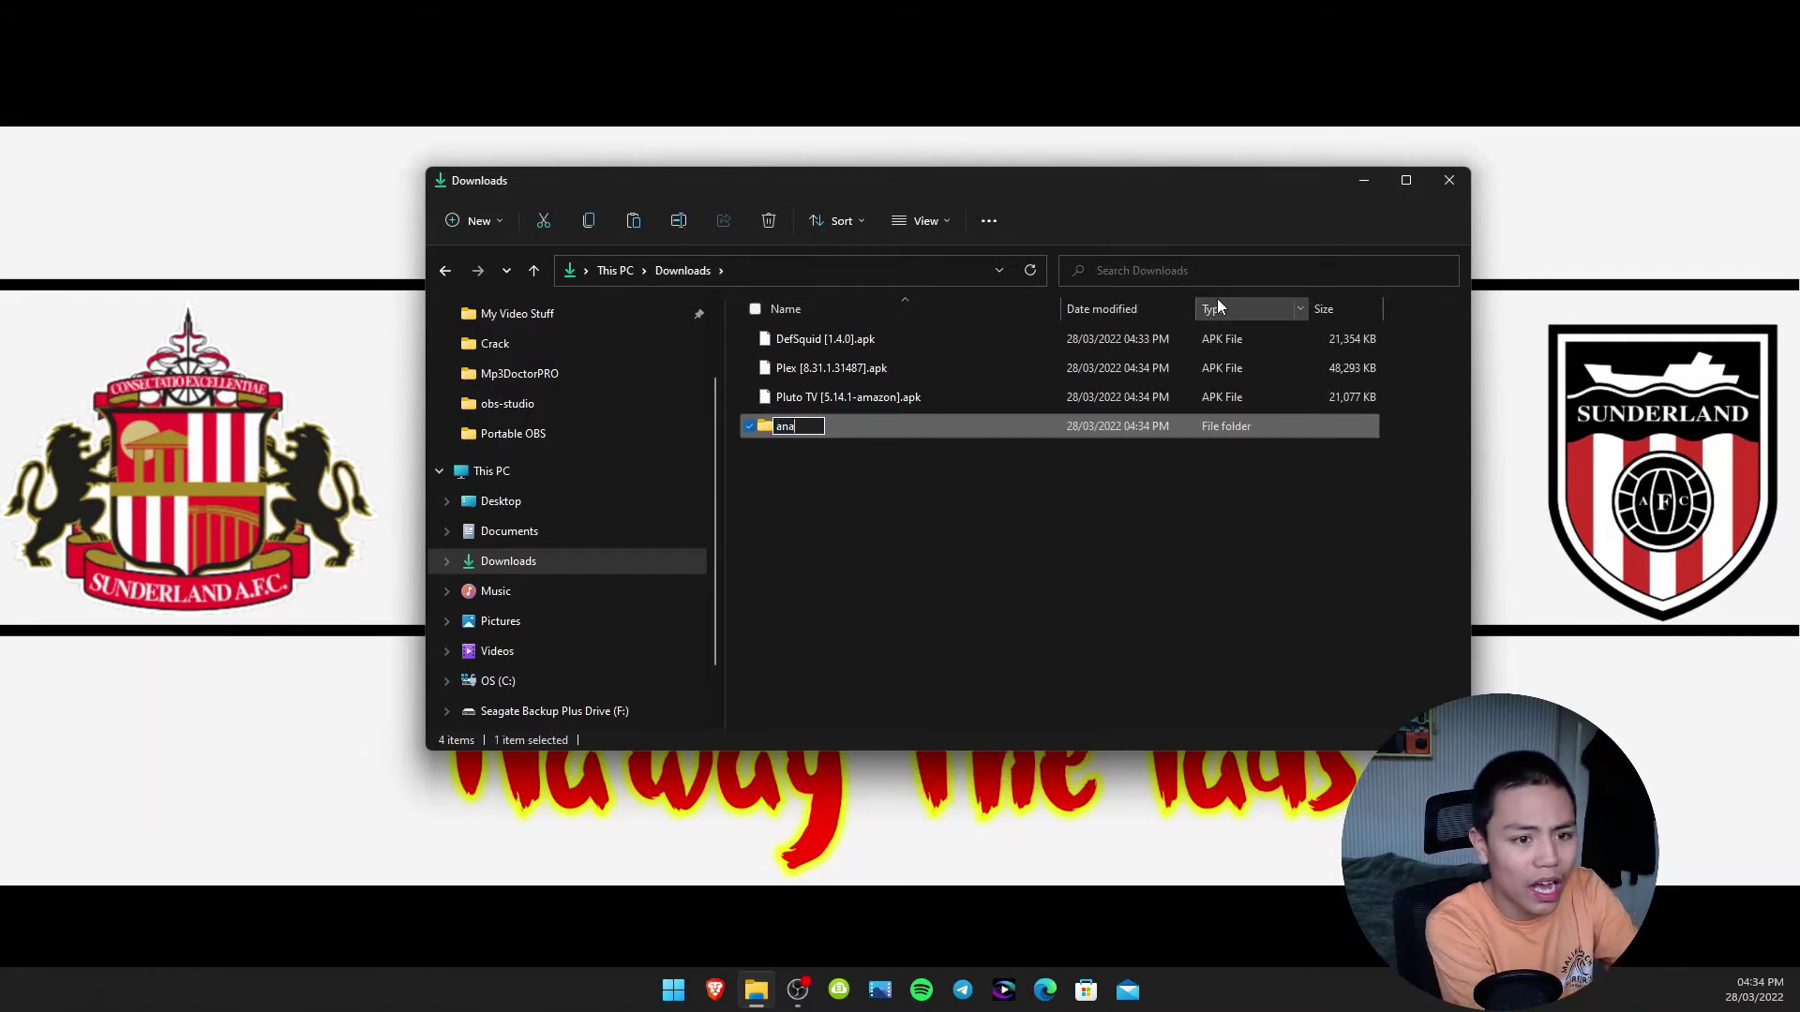
key(BackSpace)
key(BackSpace)
key(BackSpace)
text(A)
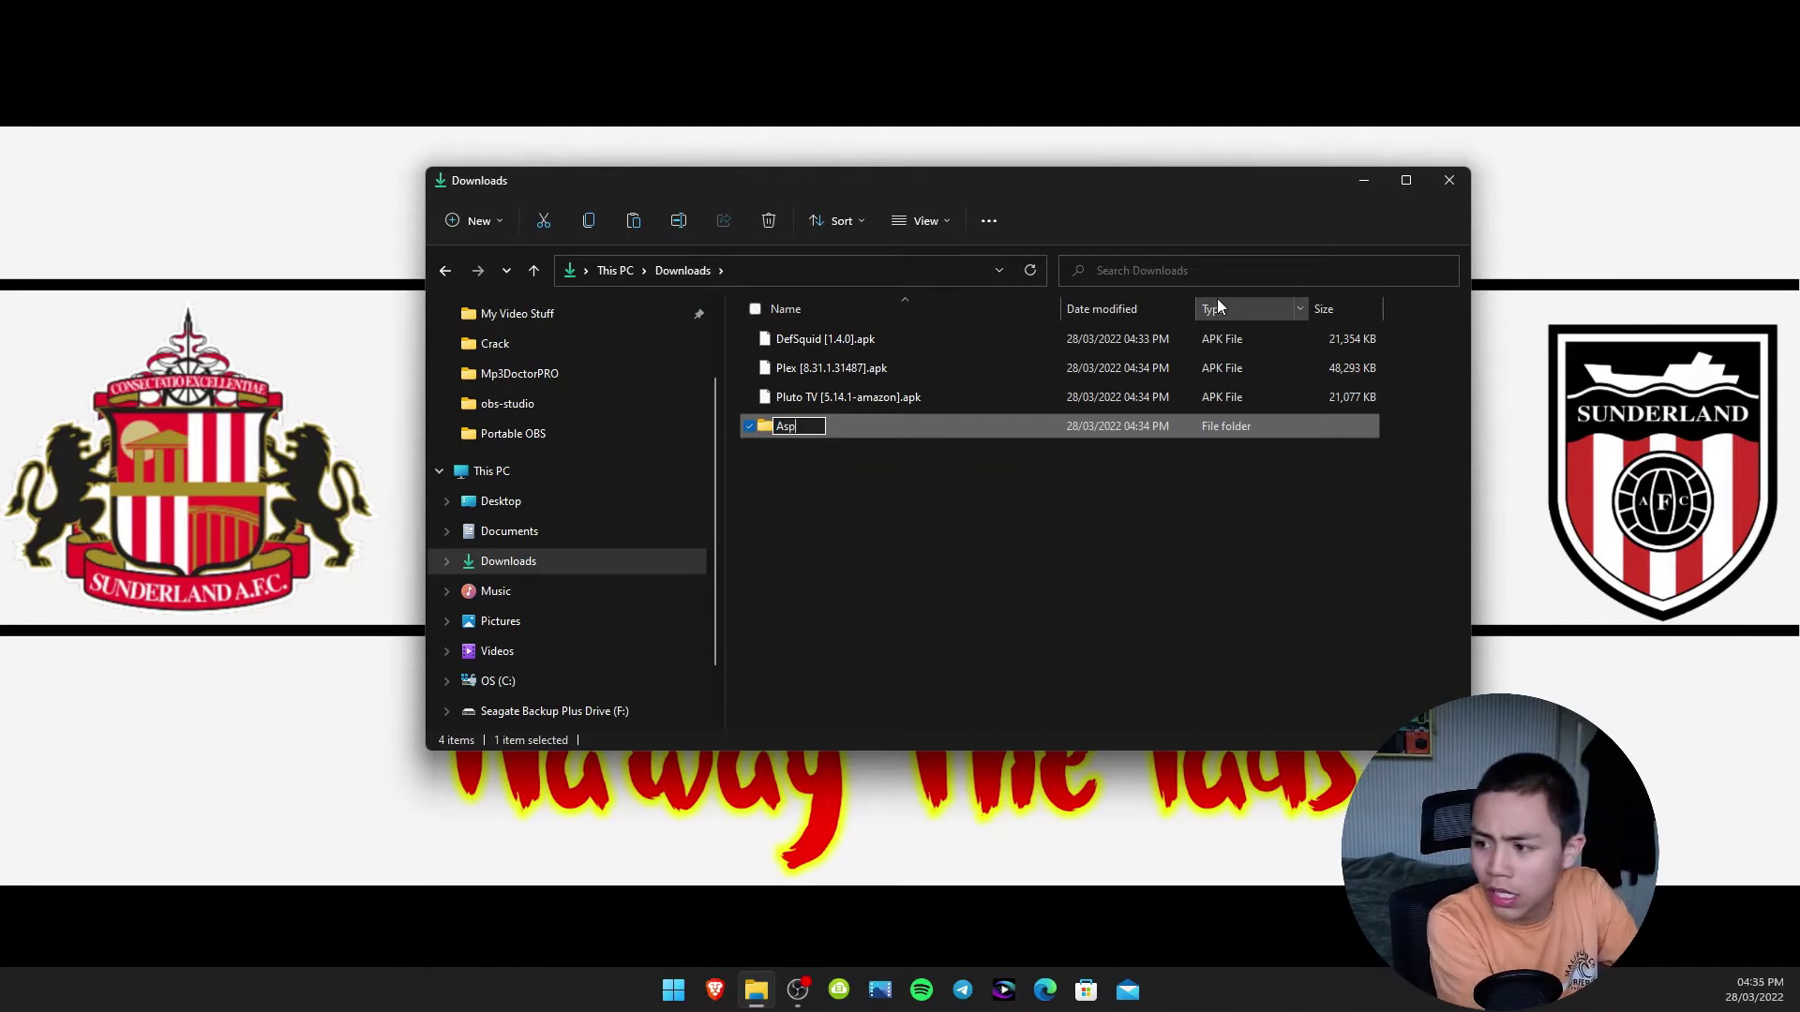
text(pps)
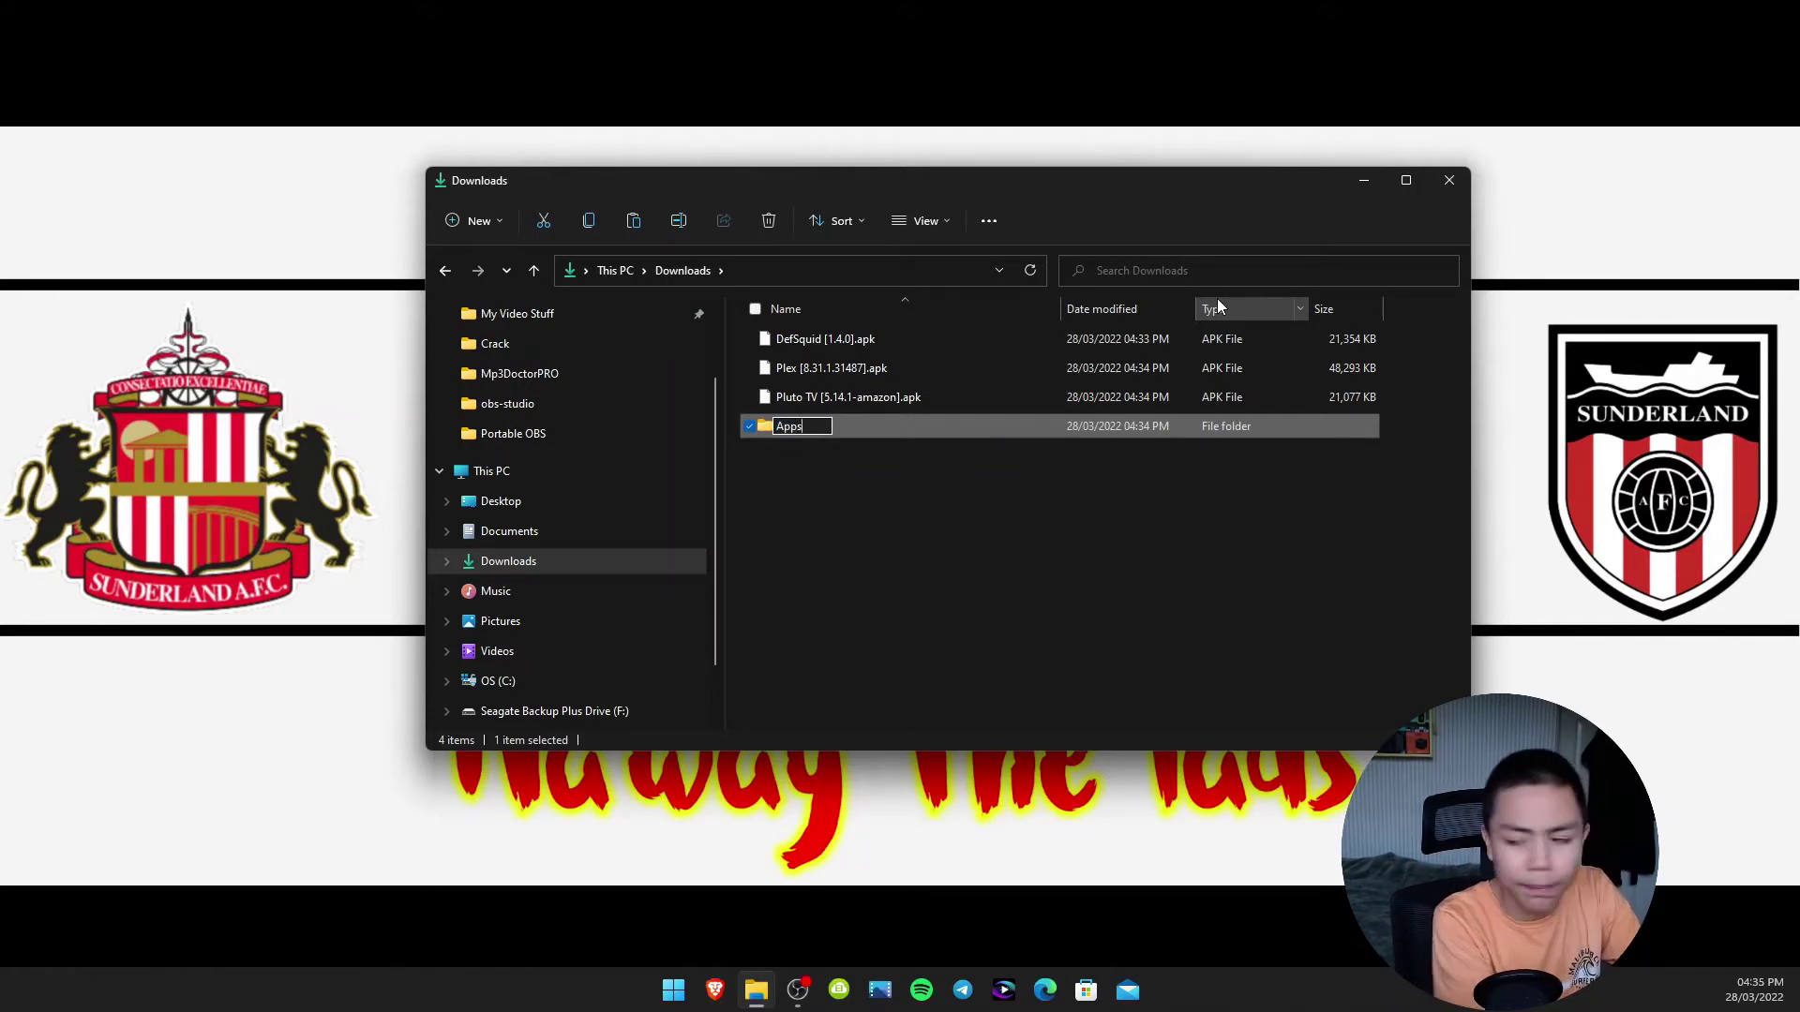
Confirm the Apps folder name and select the DefSquid, Plex and Pluto TV APKs.
click(1015, 572)
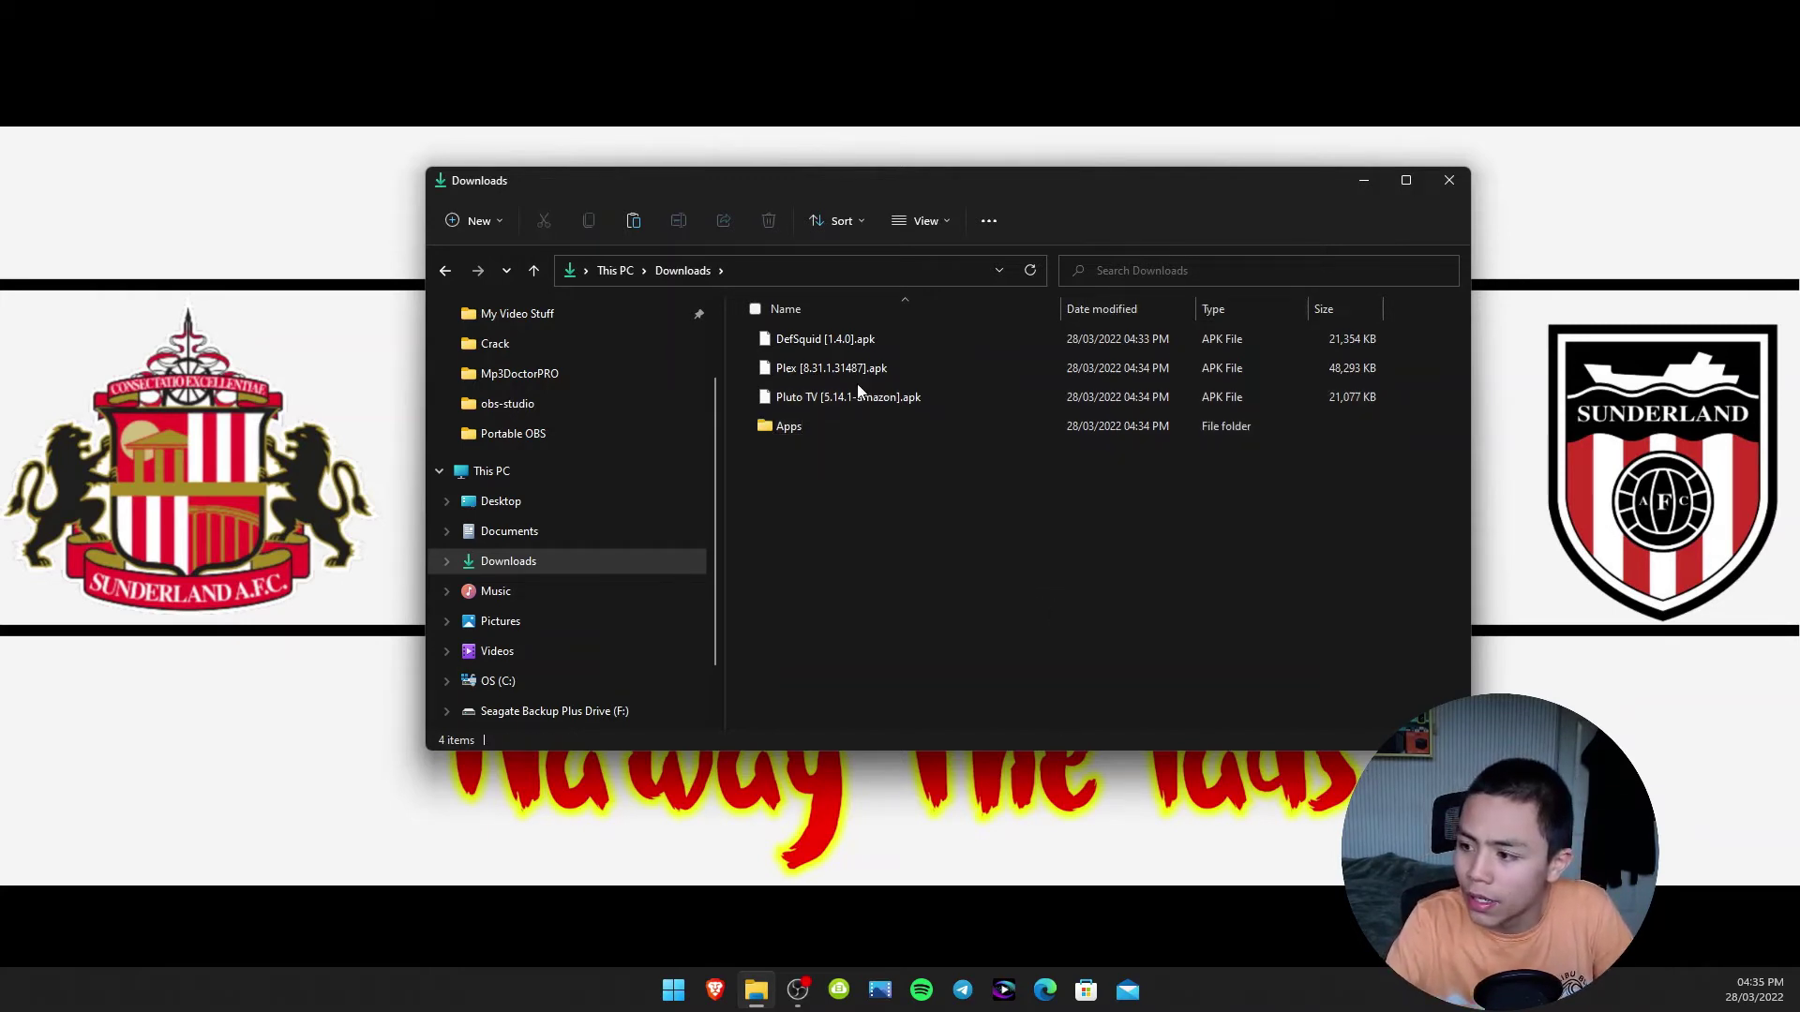
click(750, 397)
click(750, 368)
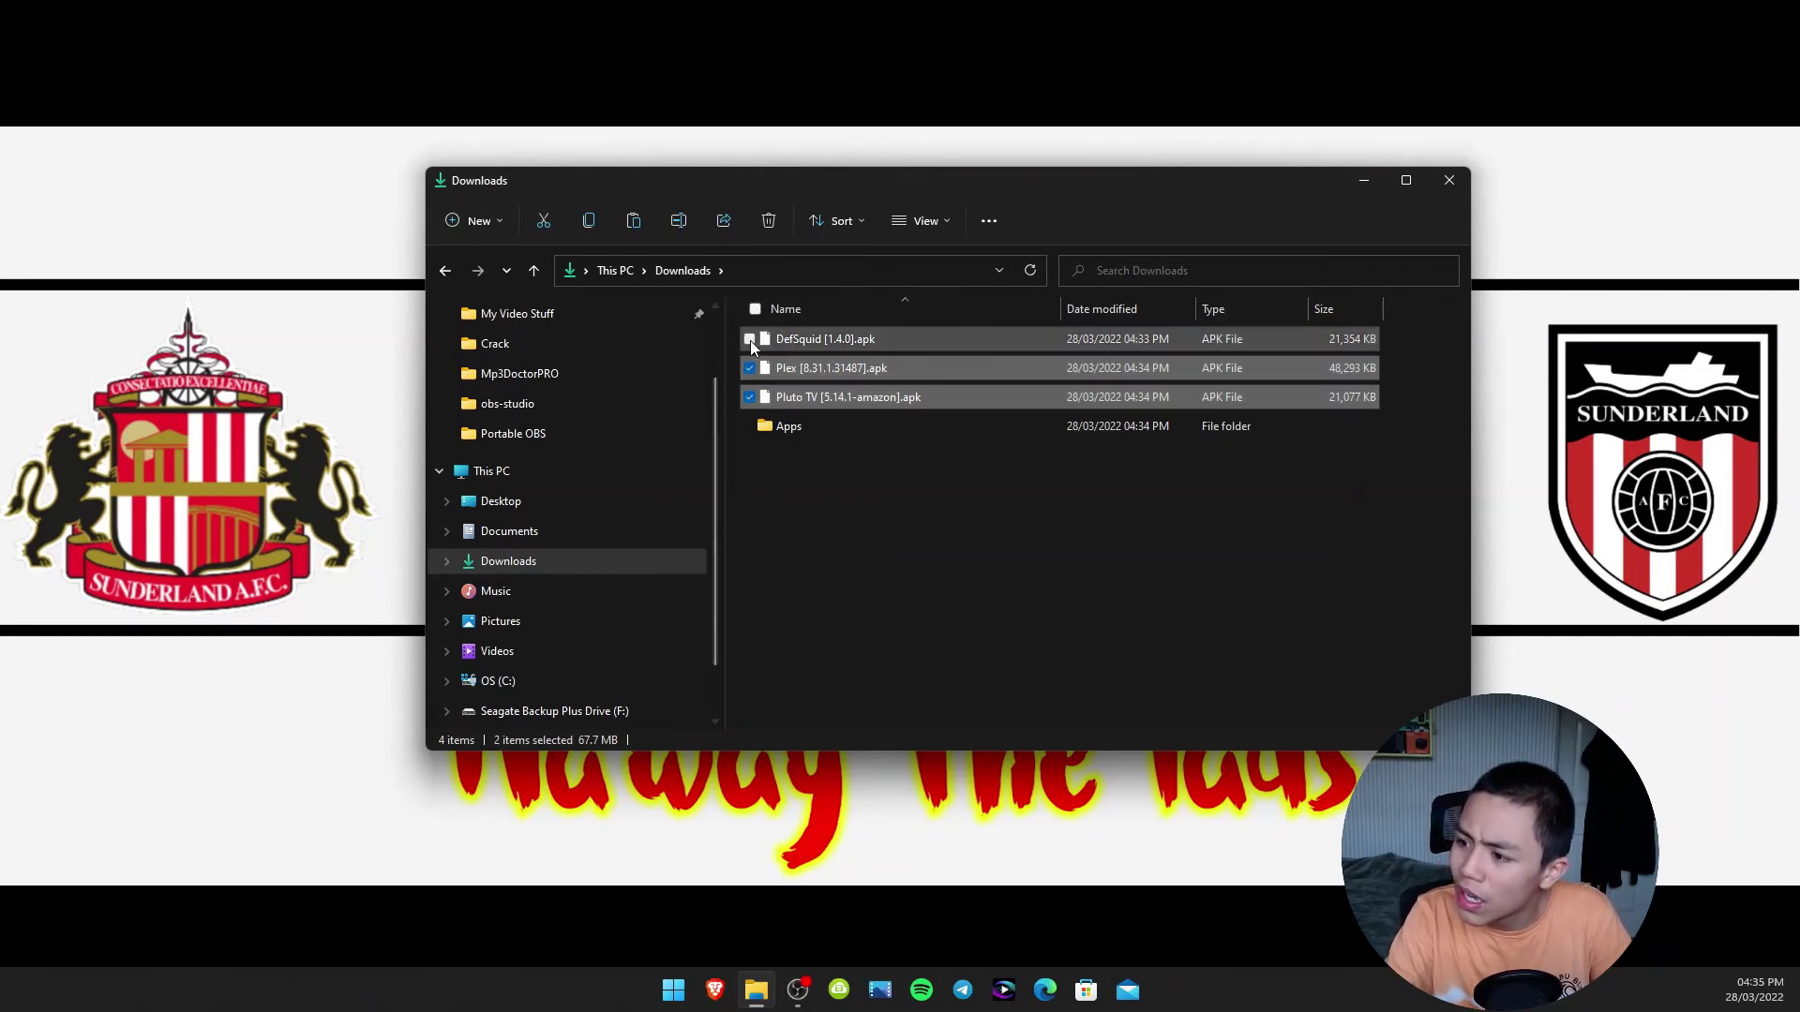
click(750, 339)
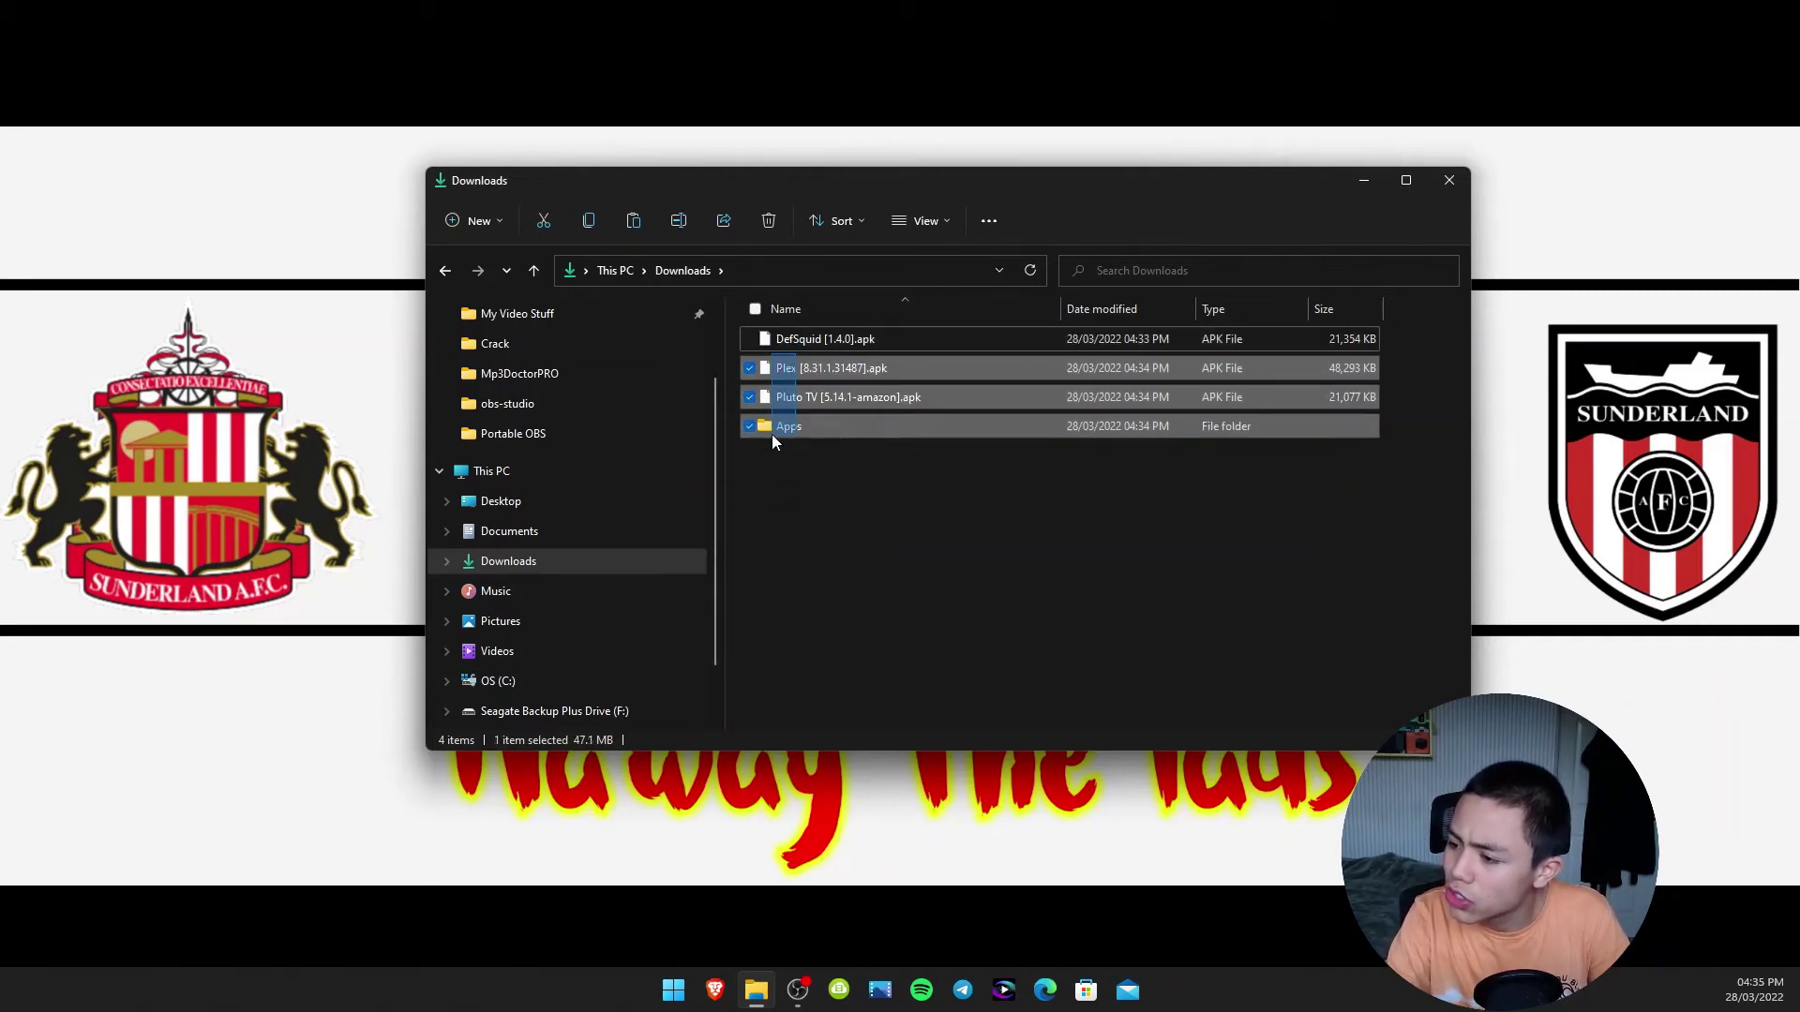
click(806, 368)
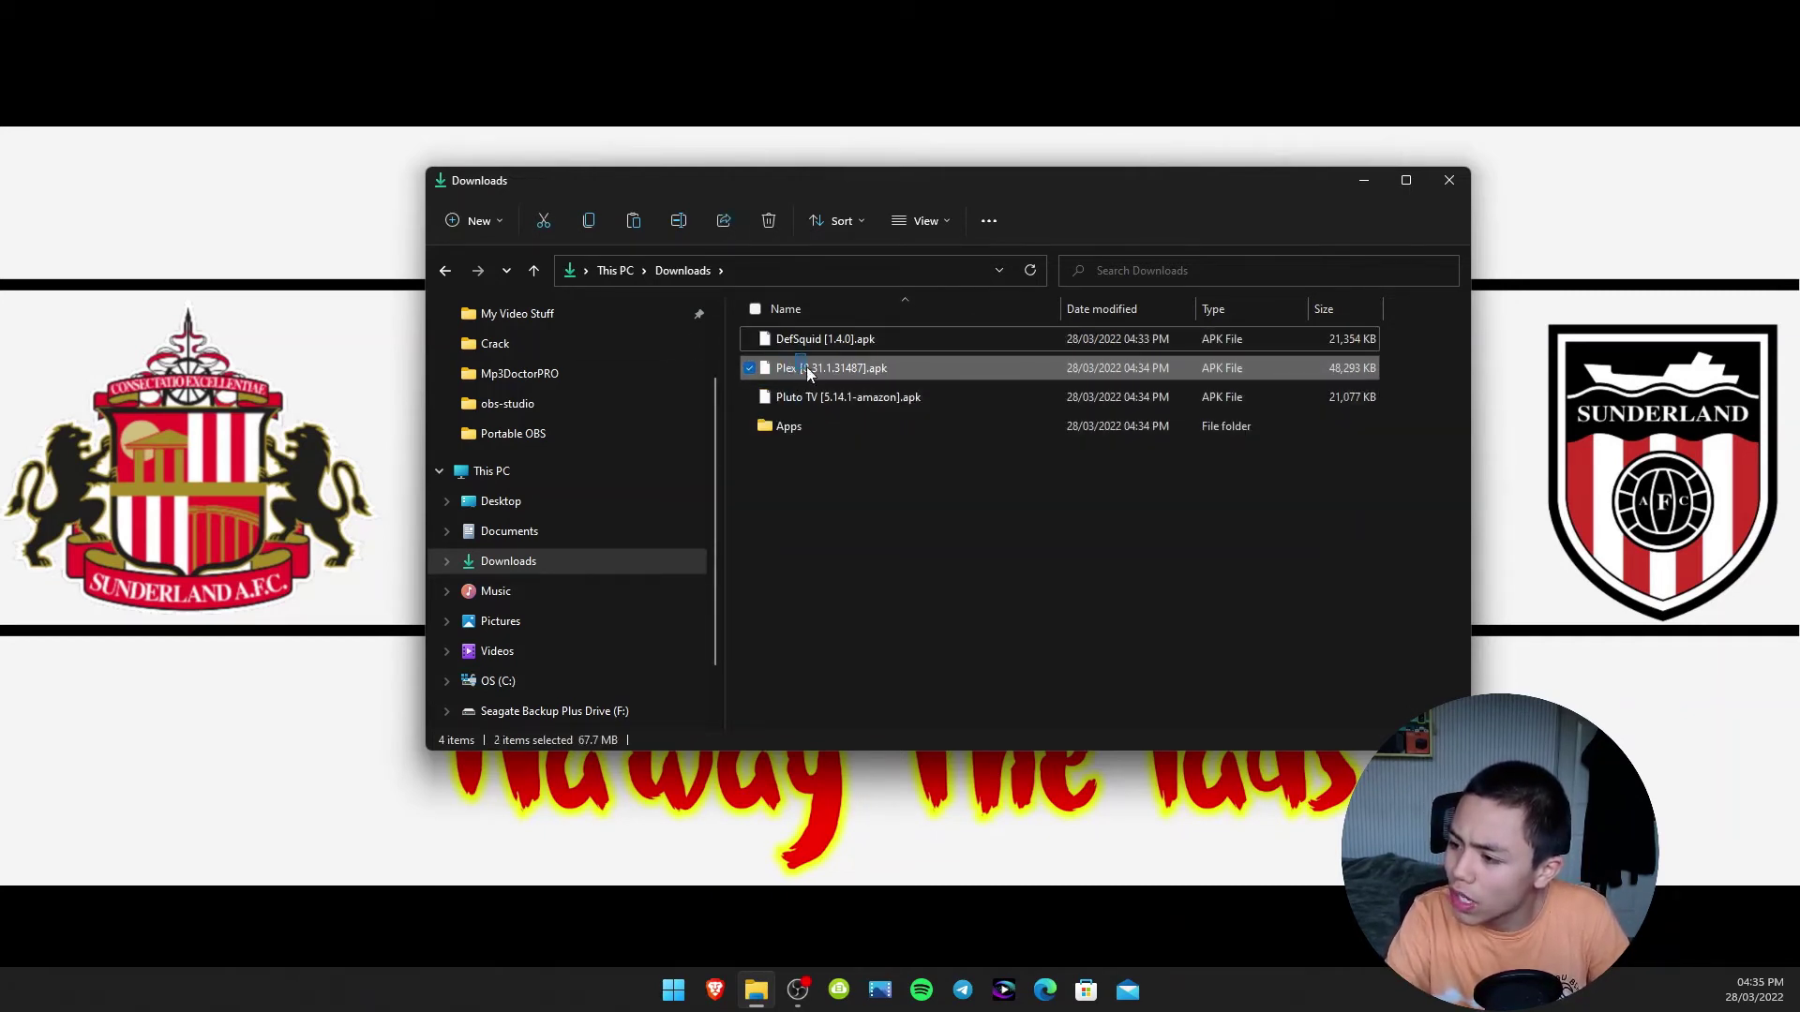
click(750, 369)
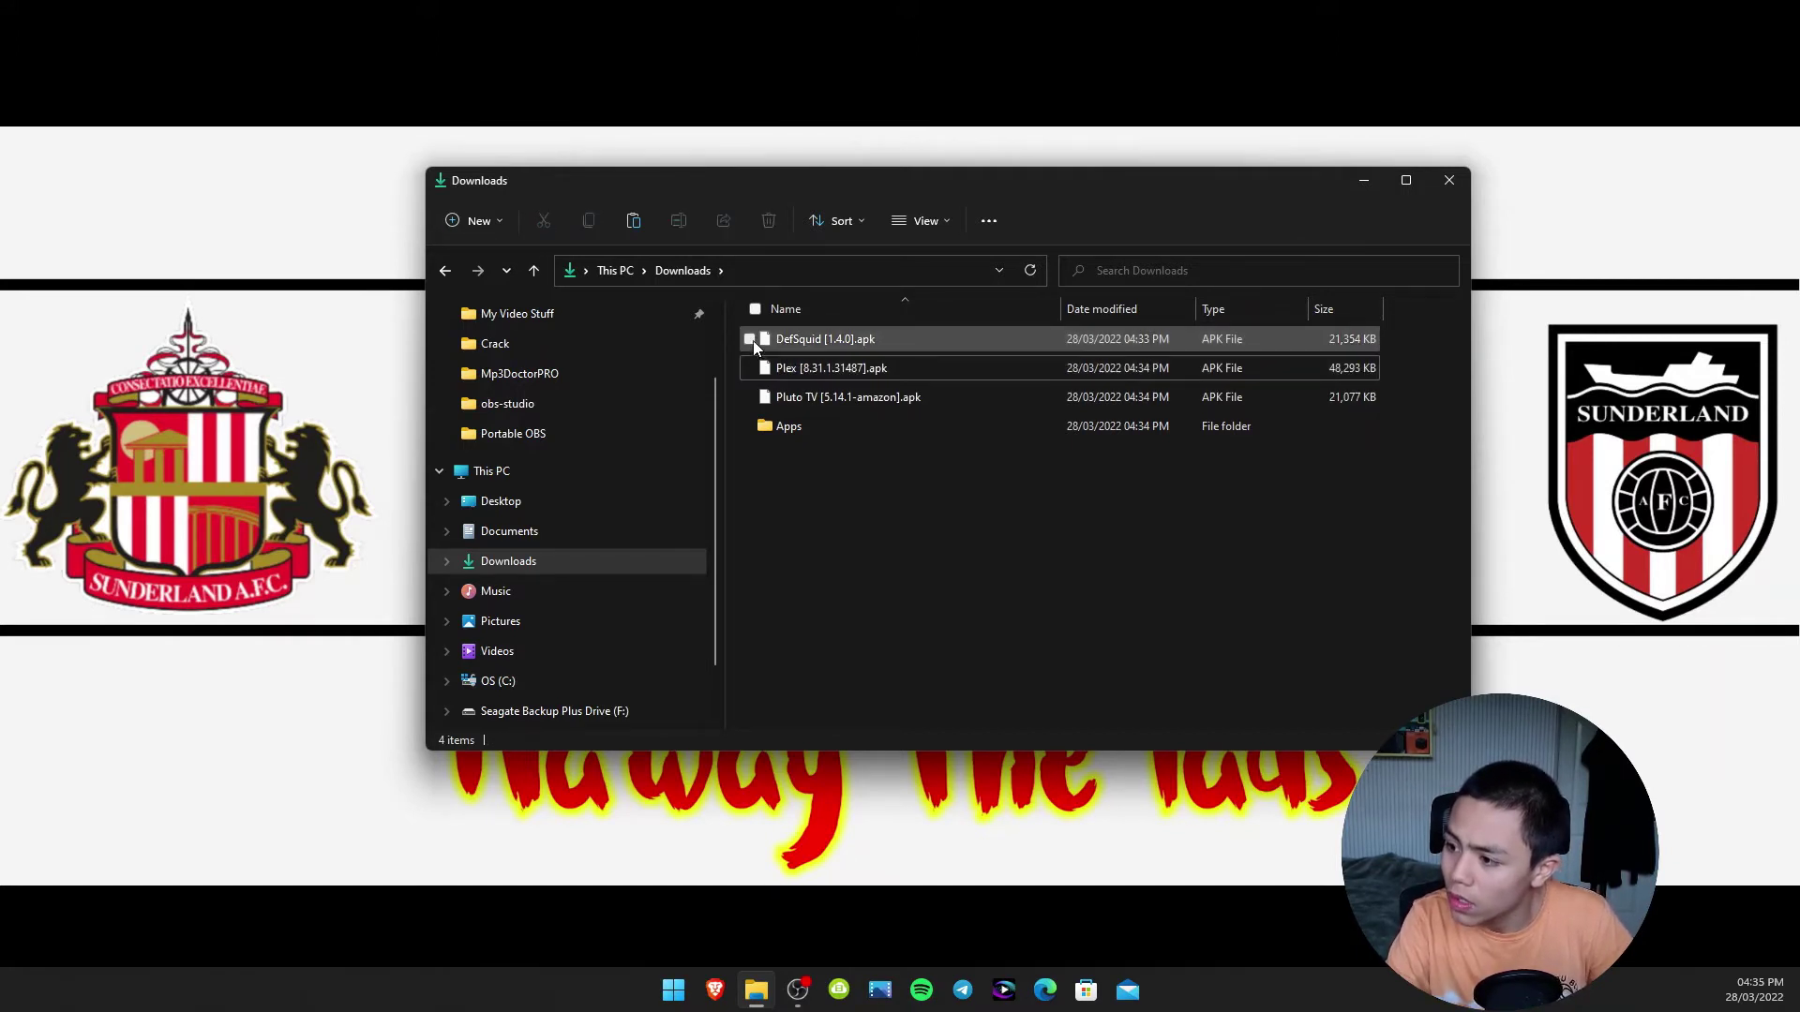
click(752, 343)
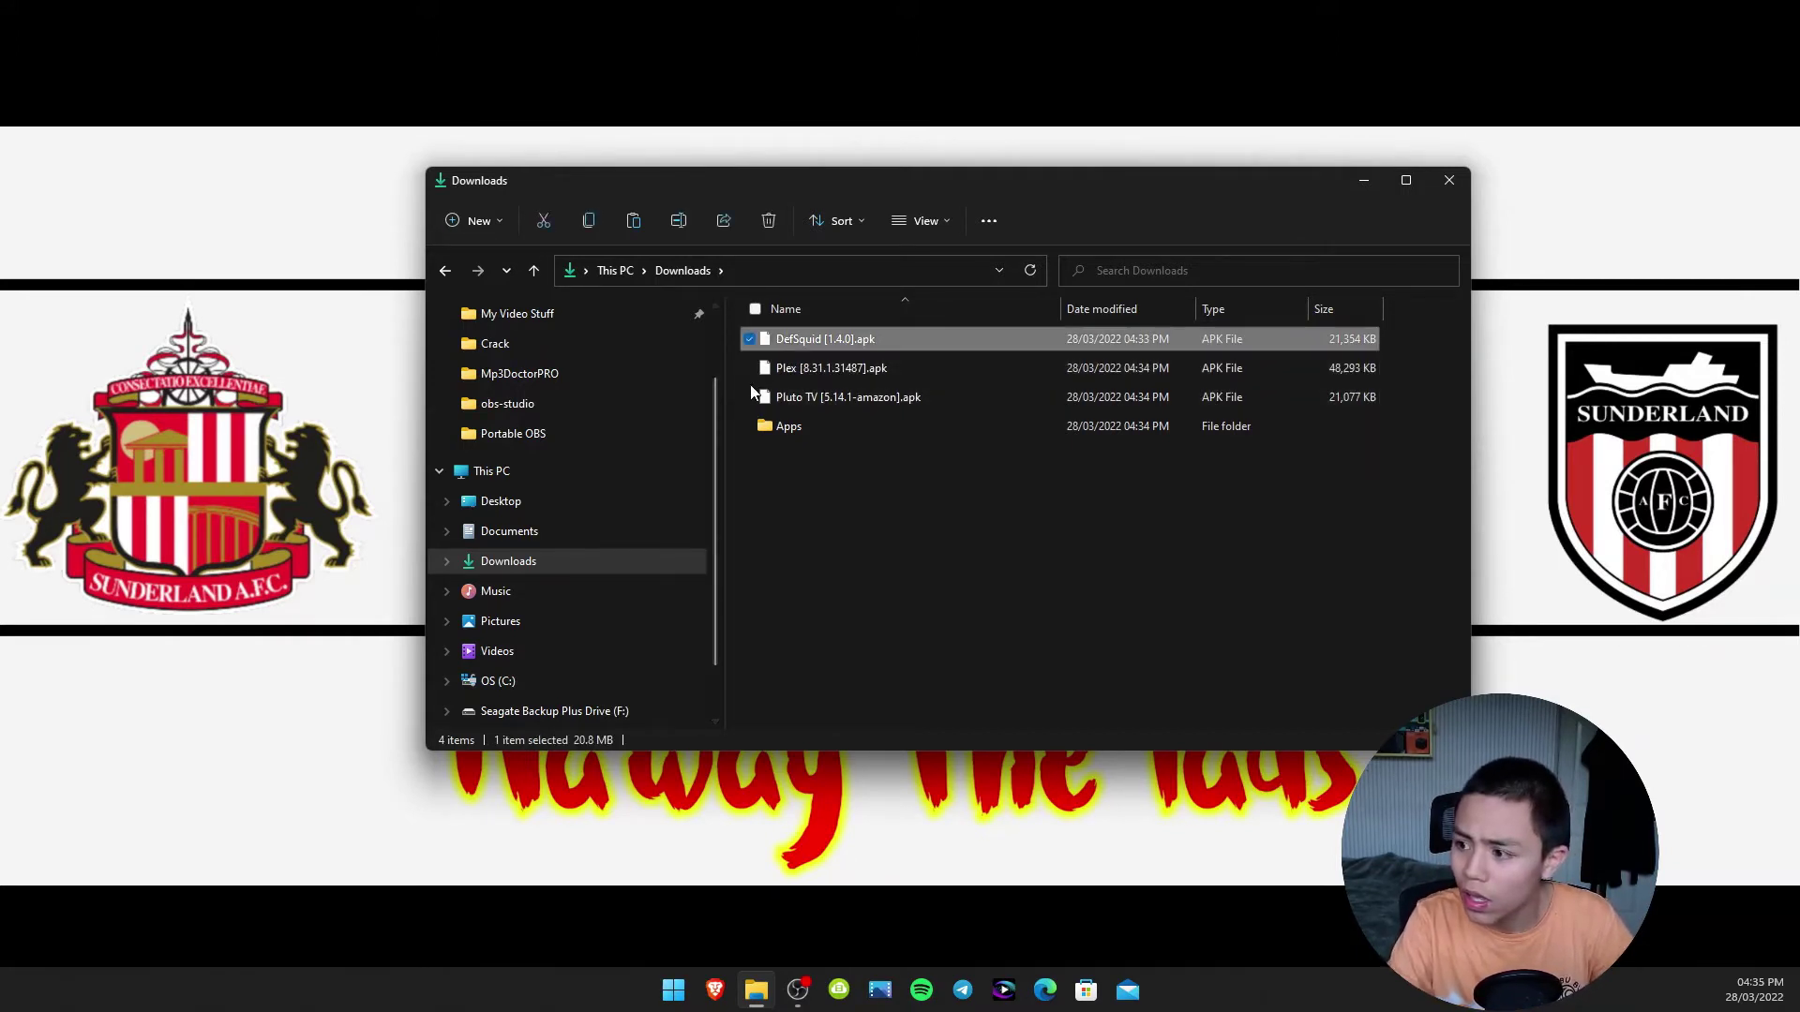
click(750, 398)
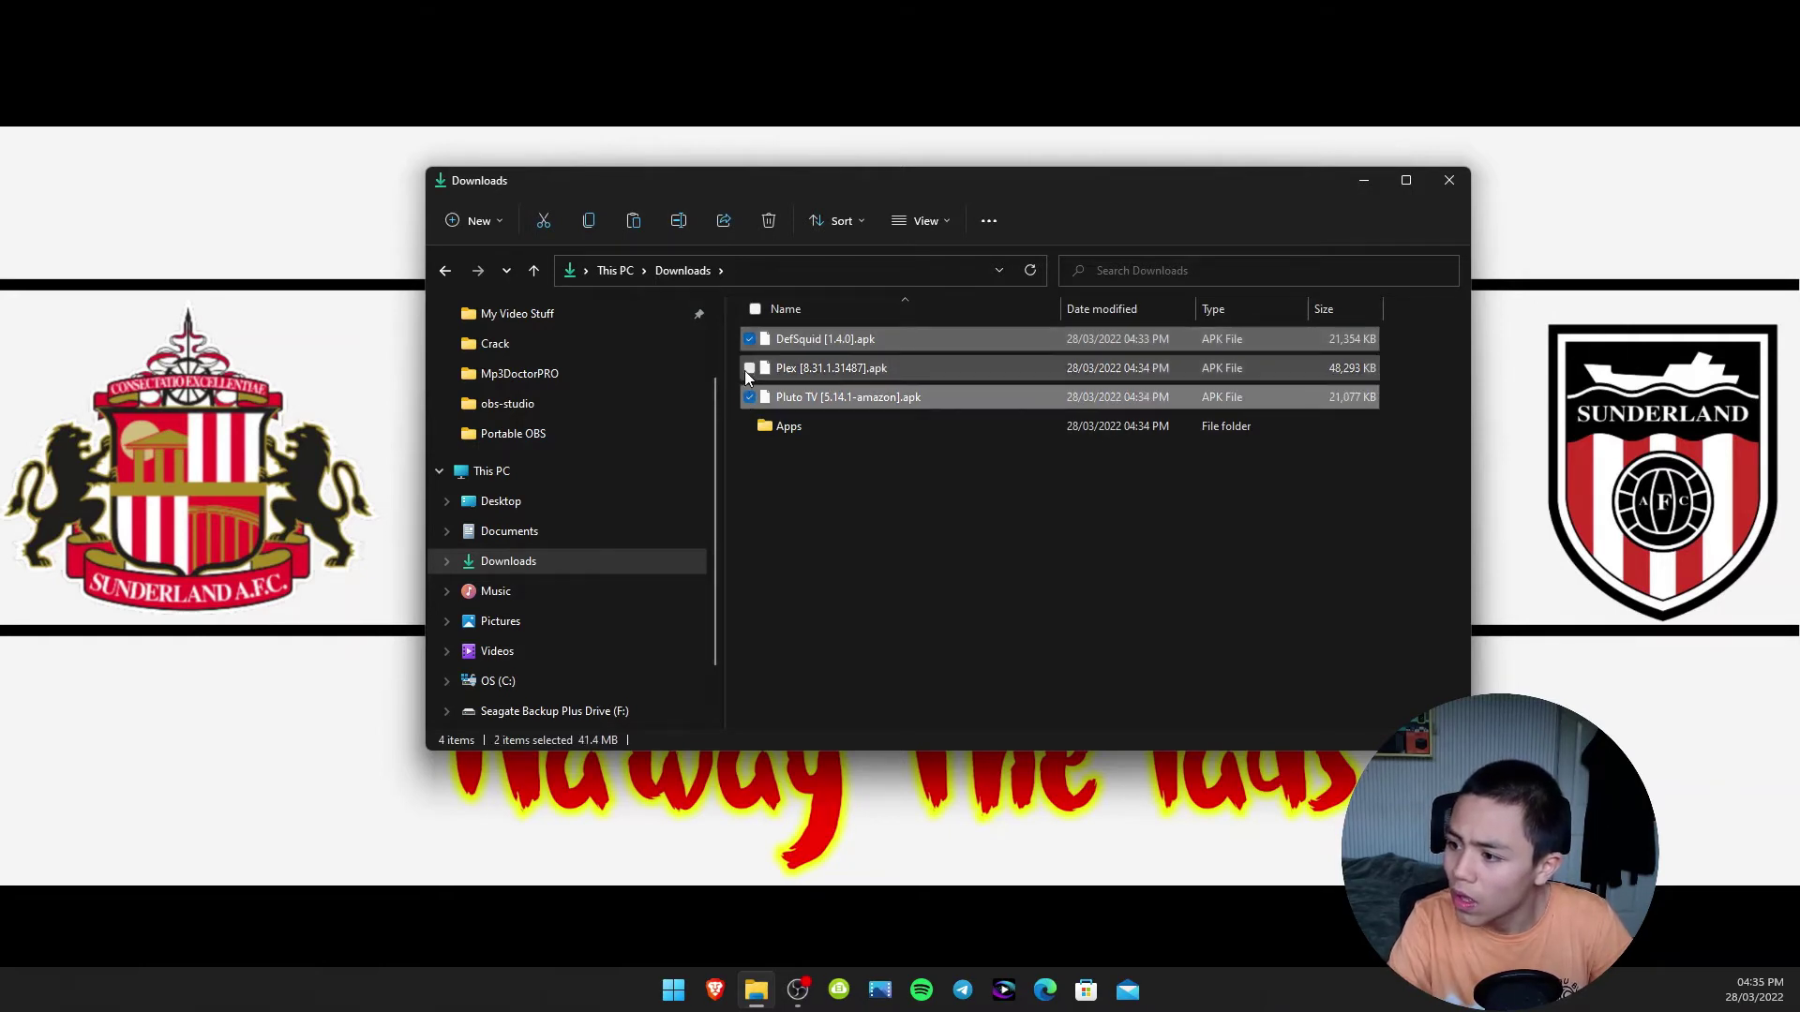
click(751, 369)
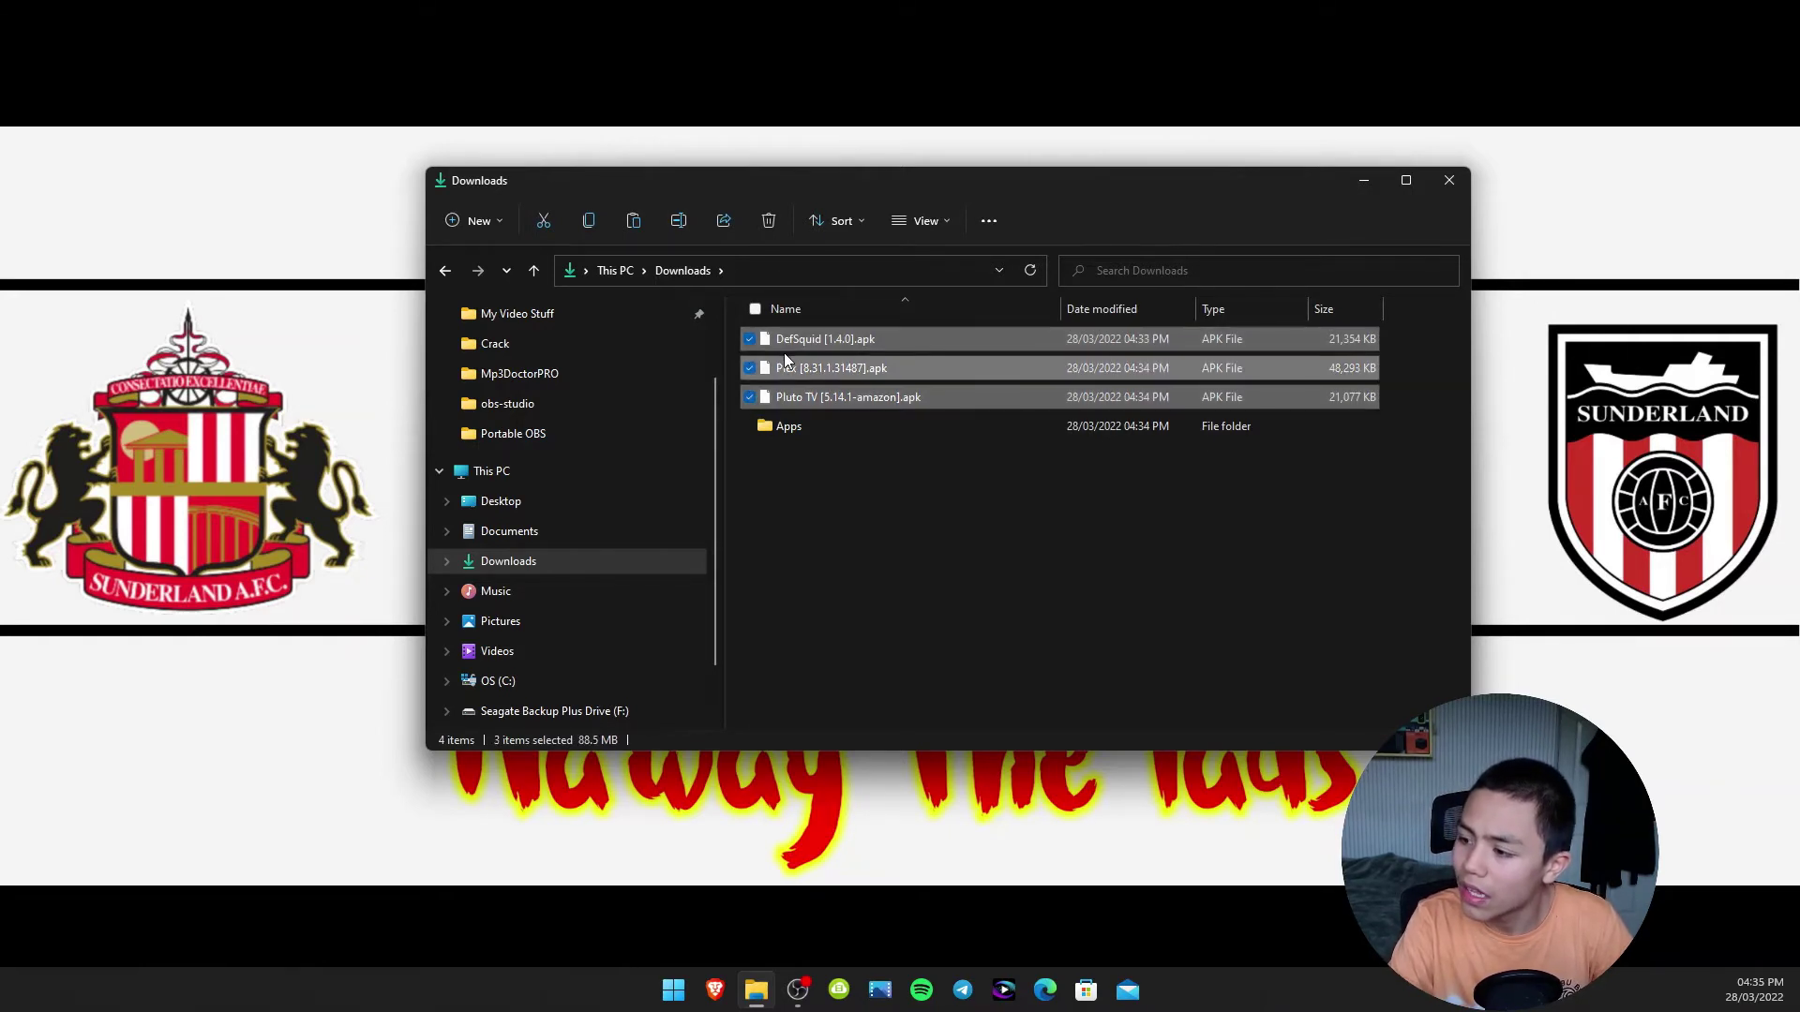
Move the three selected APKs into the Apps folder and open it.
drag(800, 345, 787, 429)
click(806, 347)
double_click(806, 347)
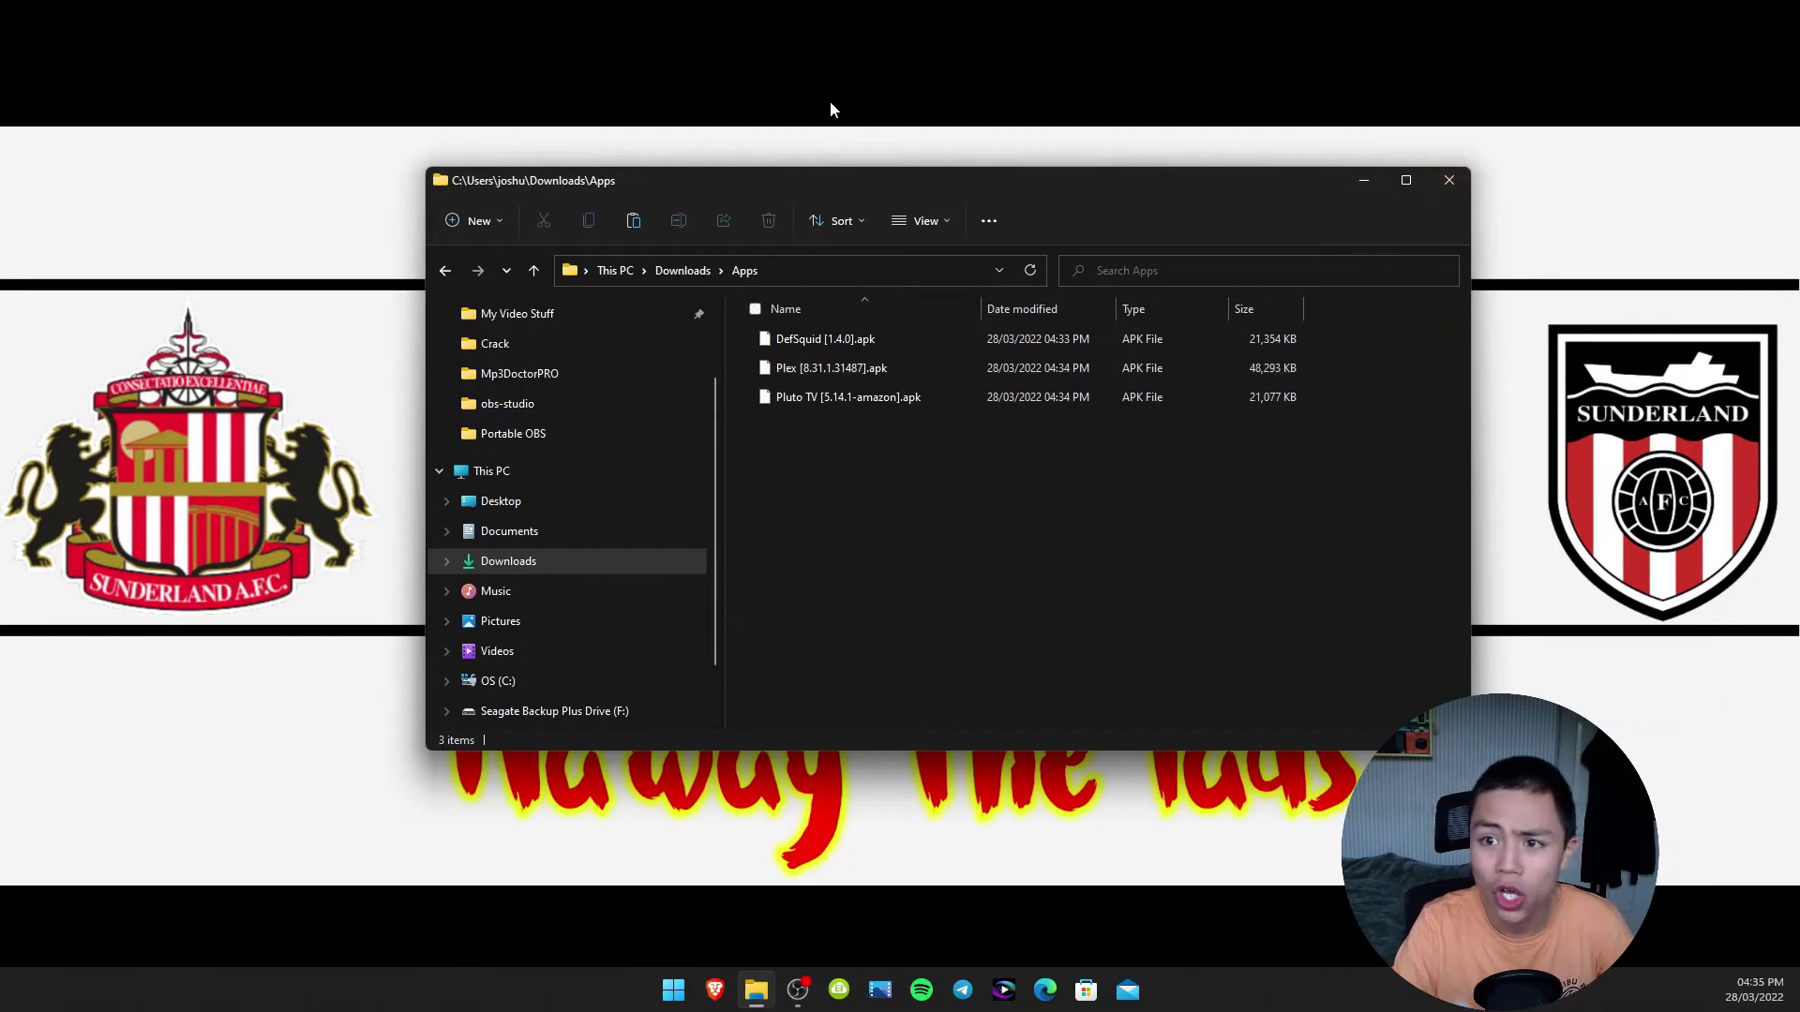
Check This PC for the connected USB Drive (E:), then reopen Downloads.
click(571, 476)
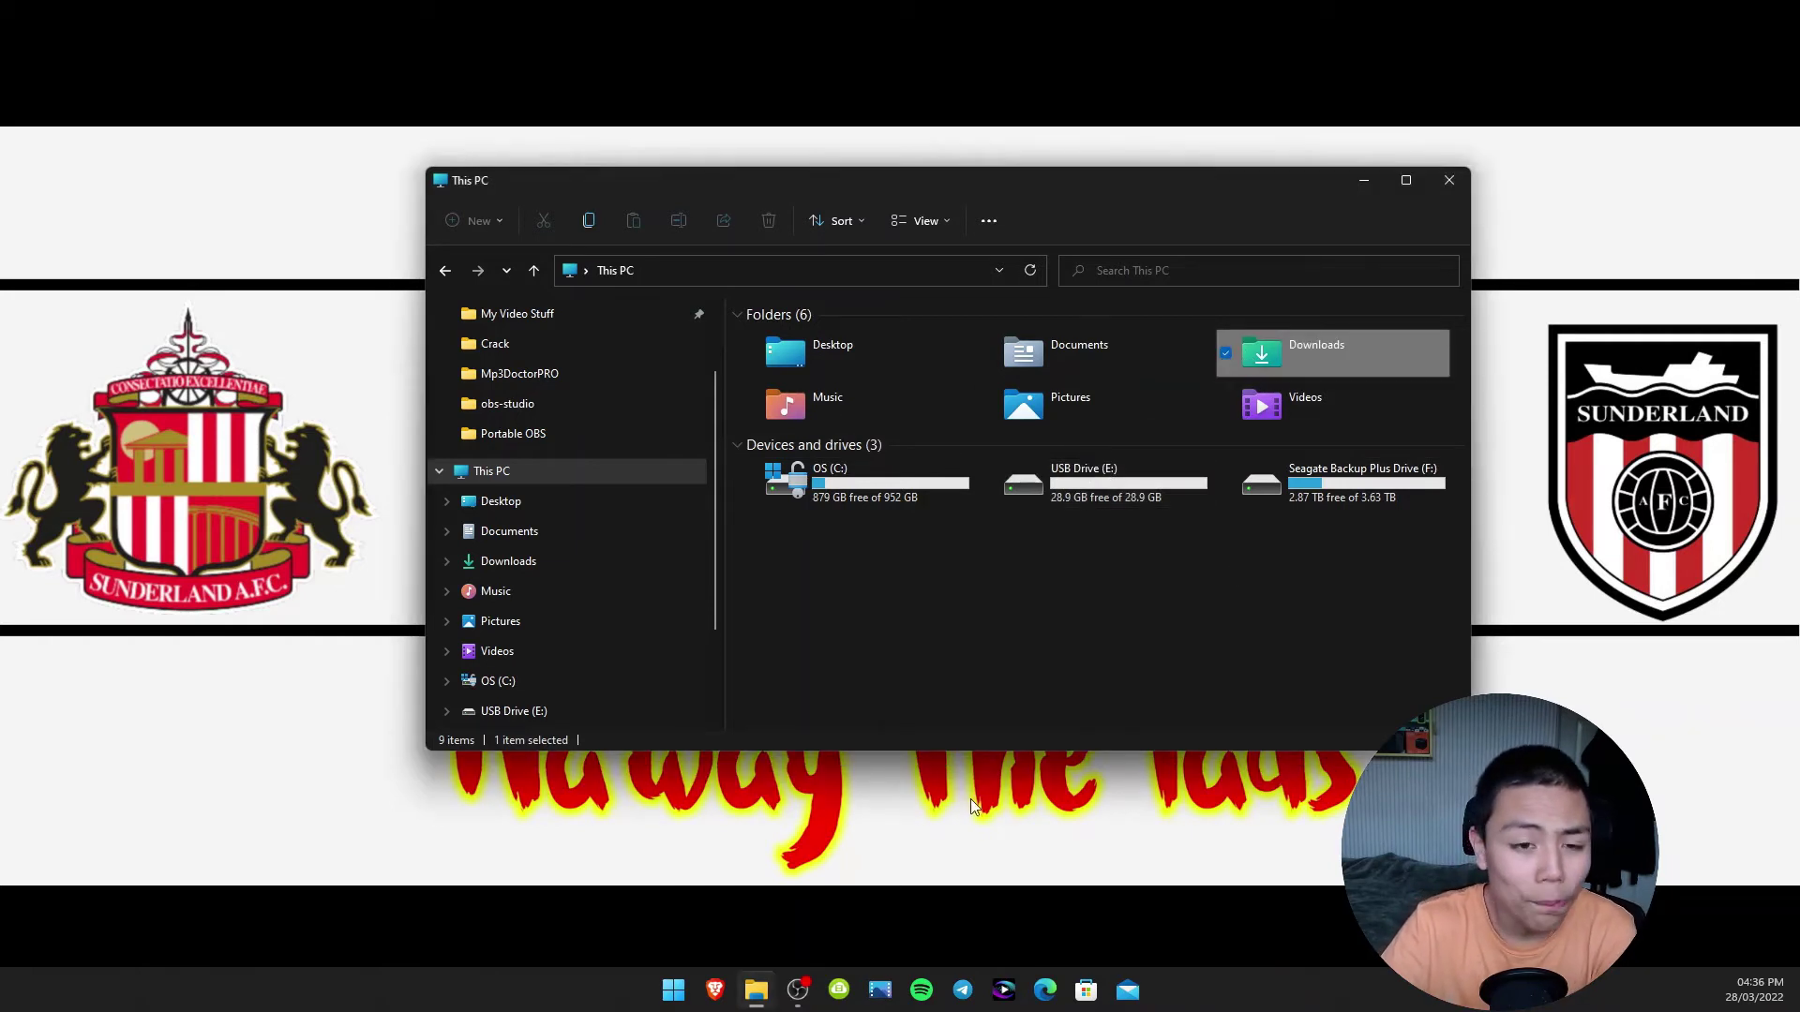
double_click(1319, 347)
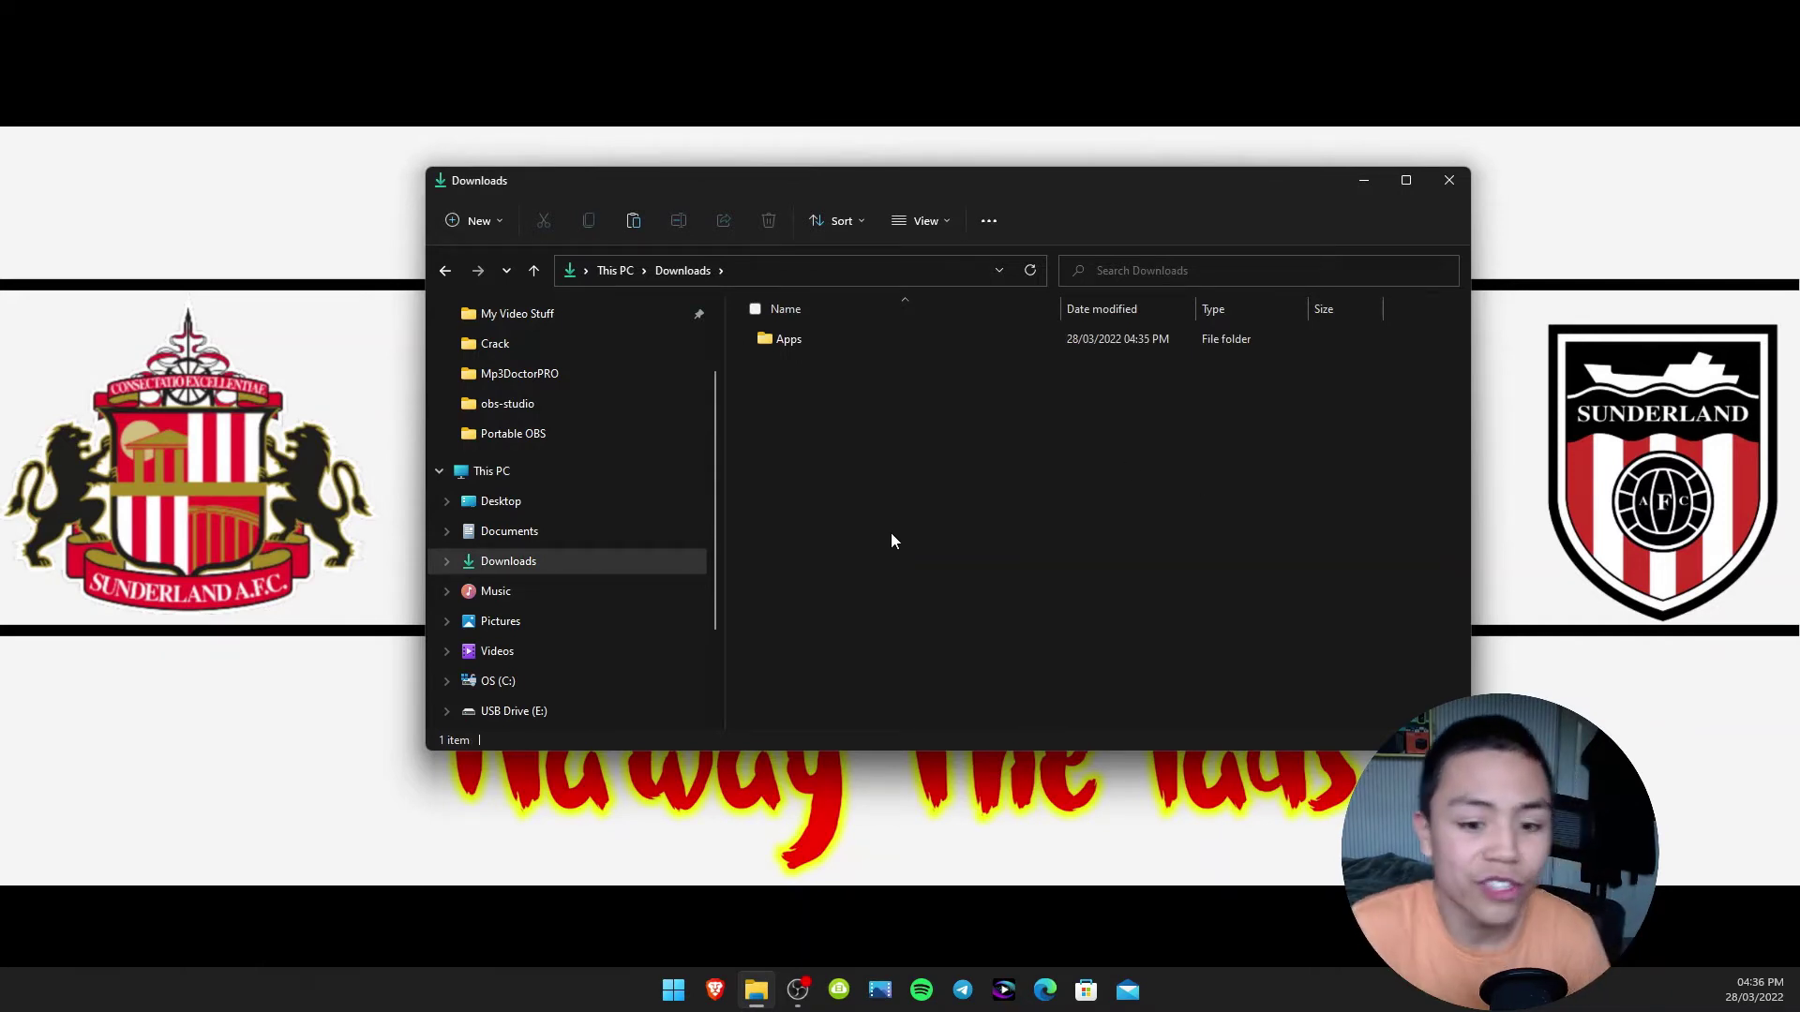
Send the Apps folder to USB Drive (E:) and open it there to check the three APKs.
right_click(808, 339)
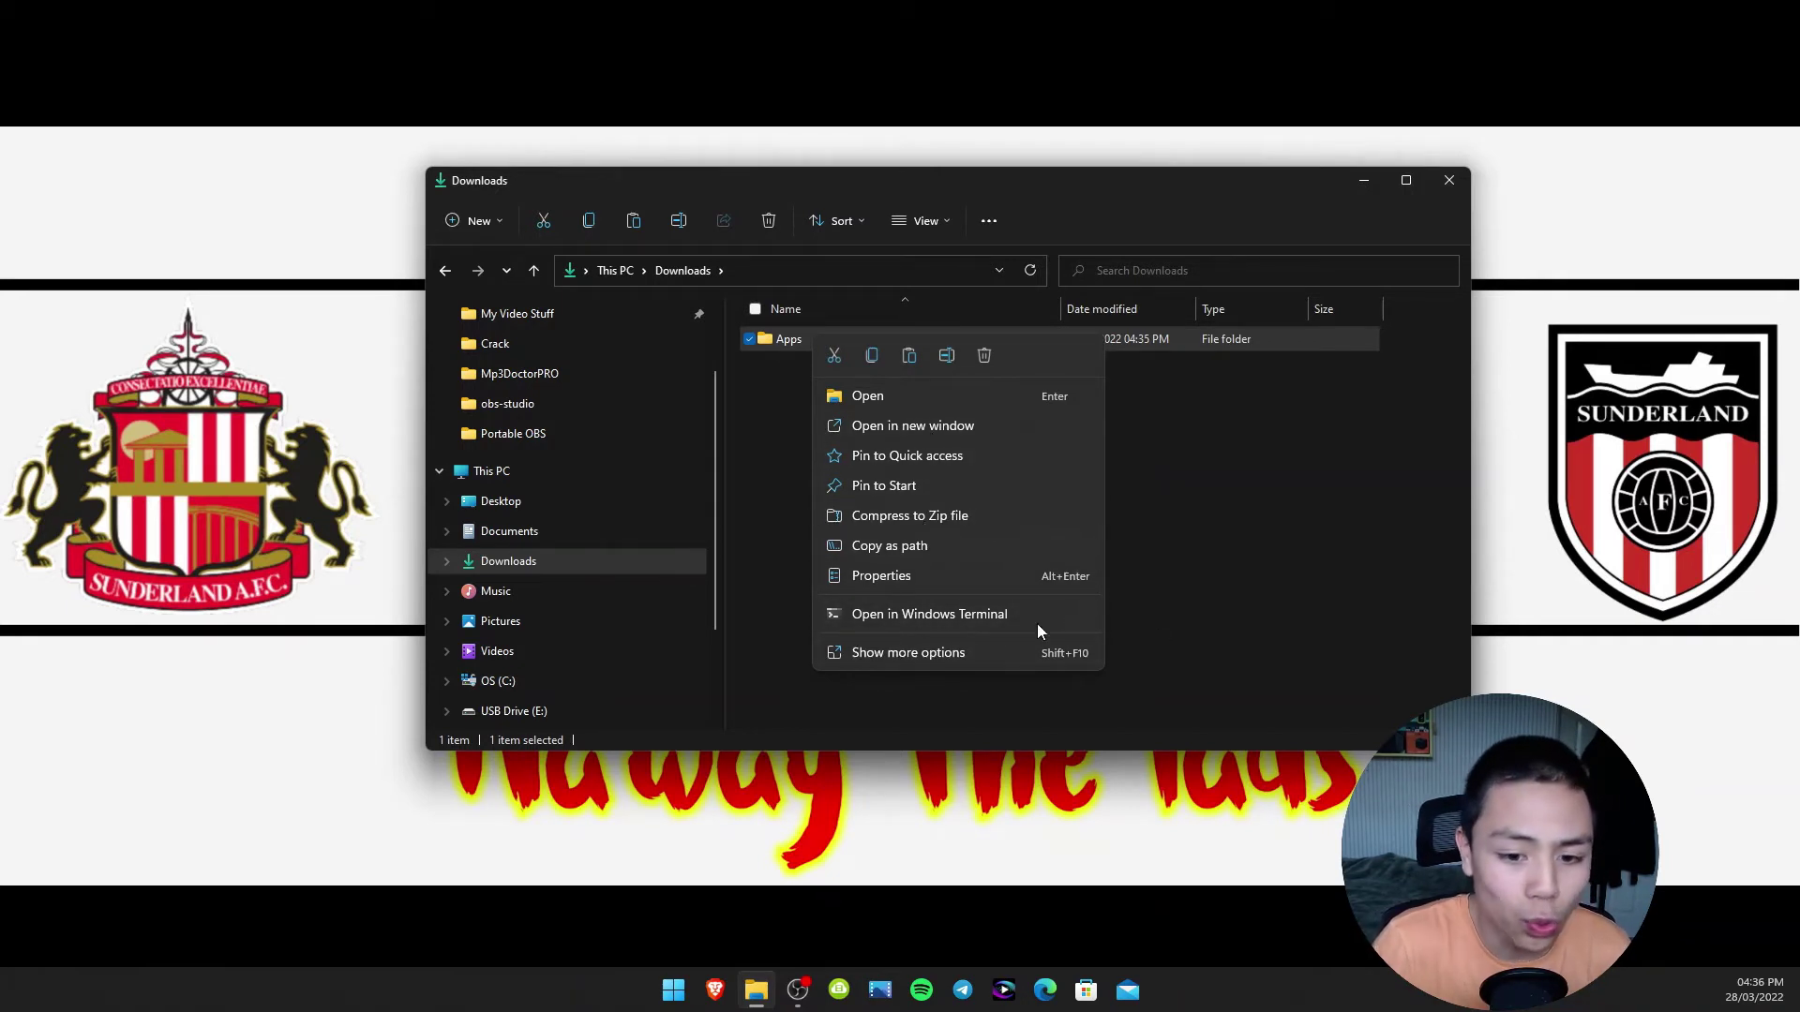
click(913, 657)
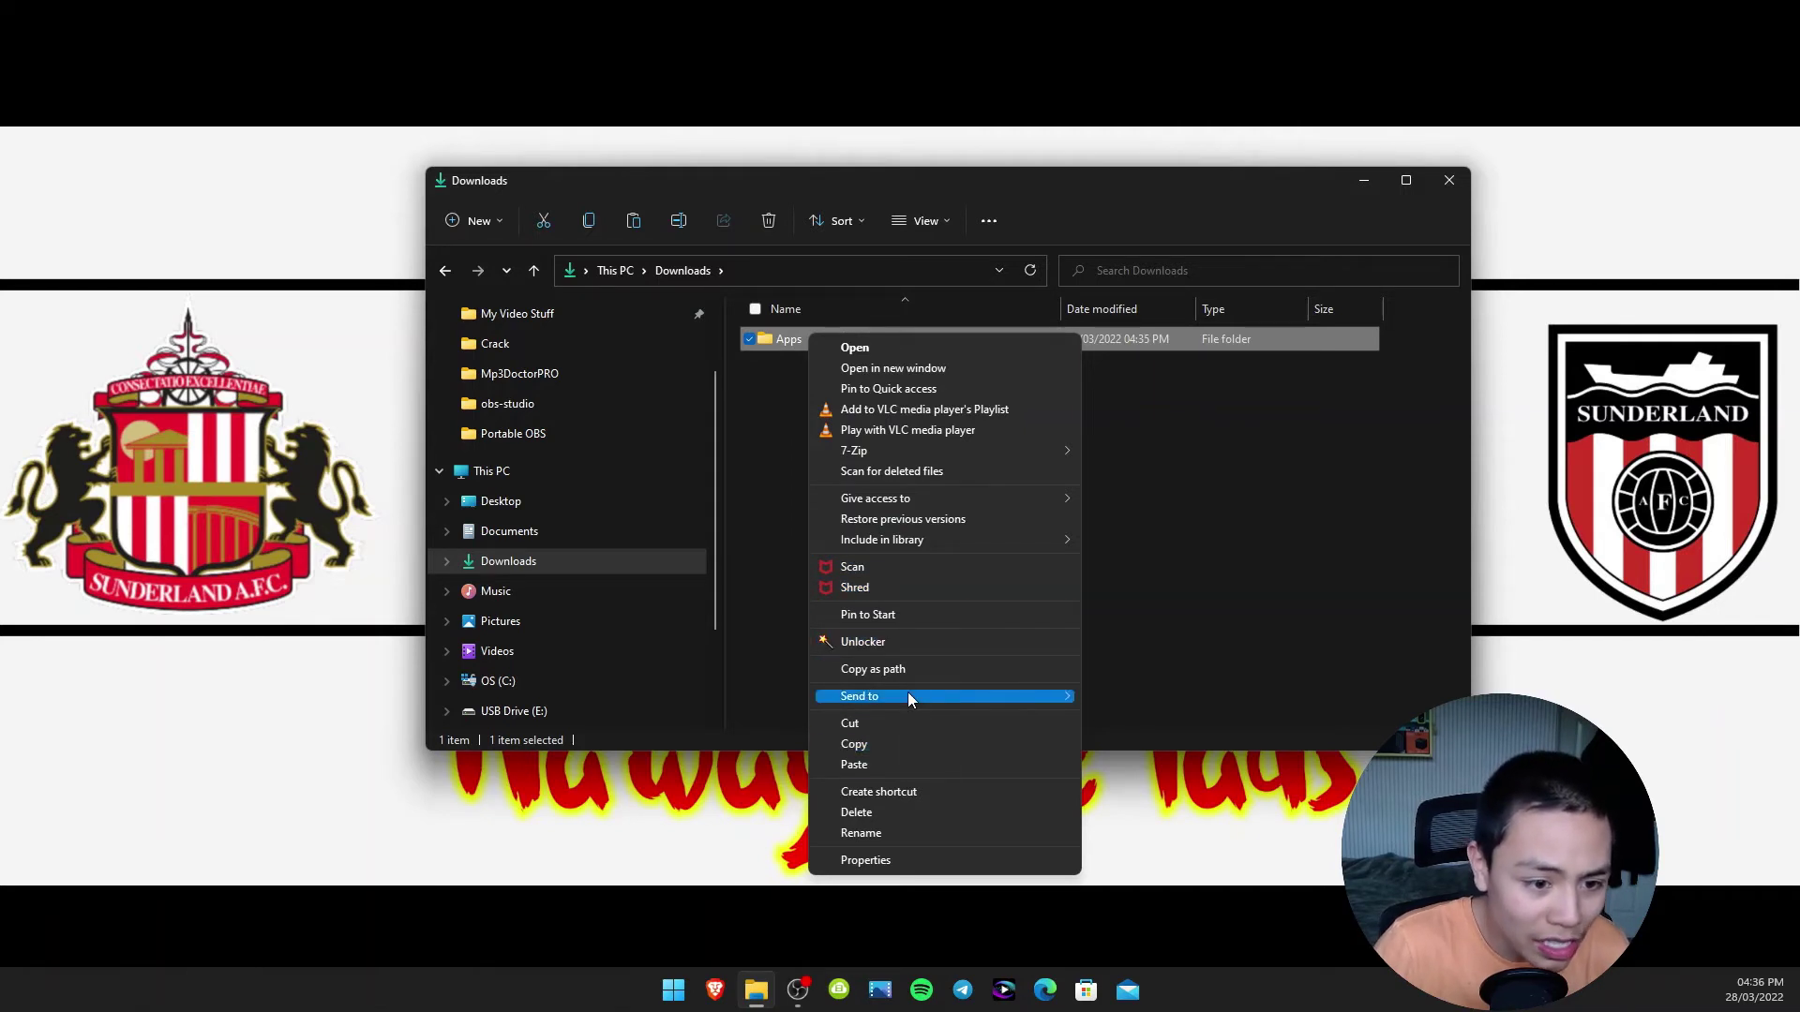
mouse_move(907, 695)
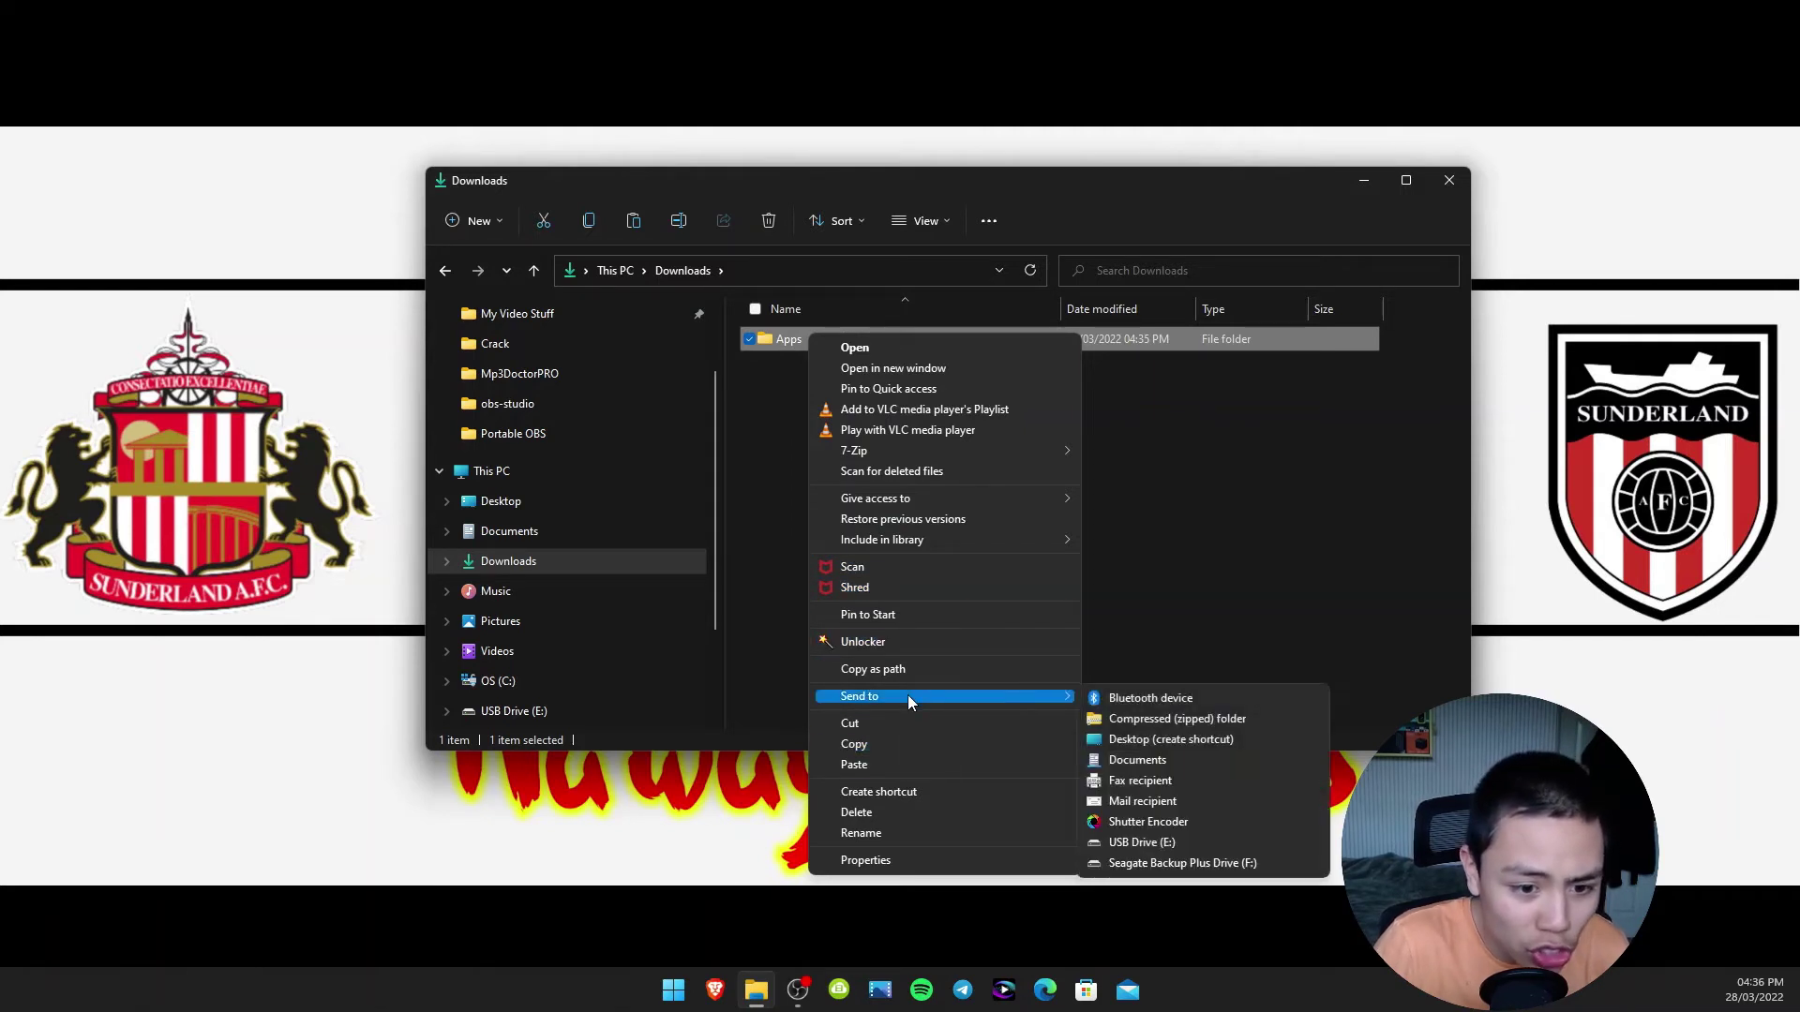
click(1166, 842)
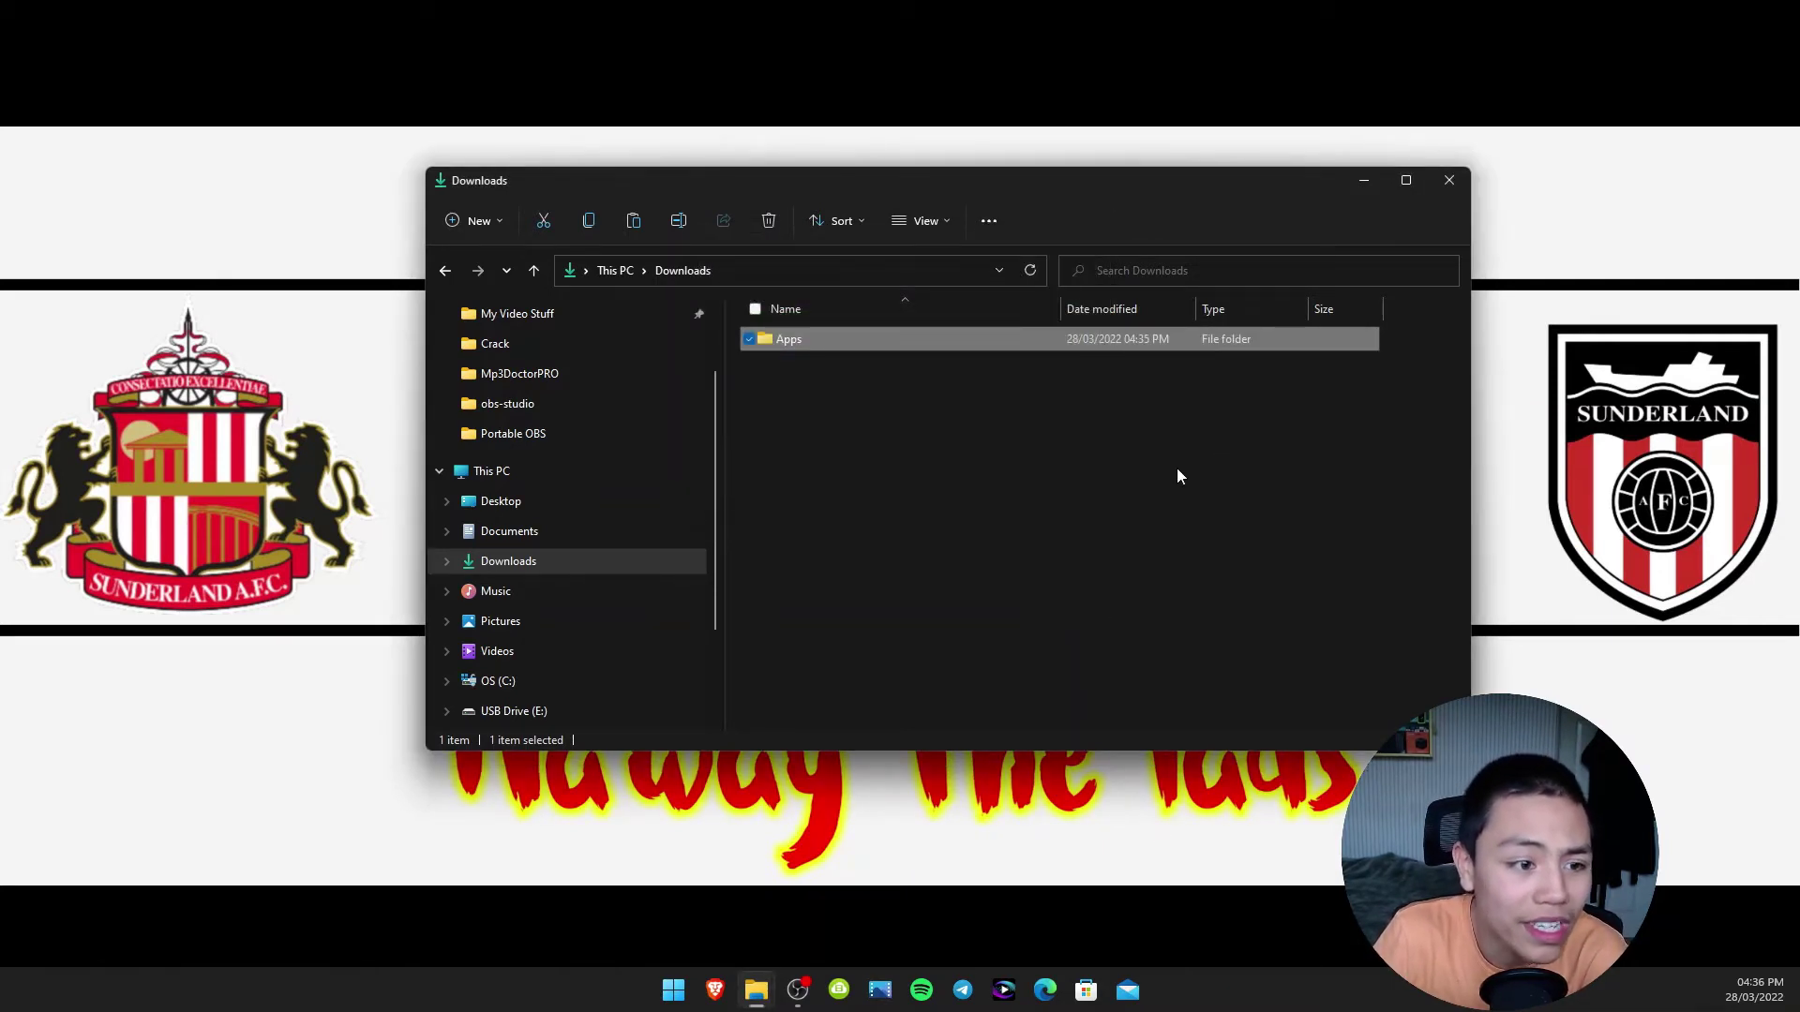
click(528, 713)
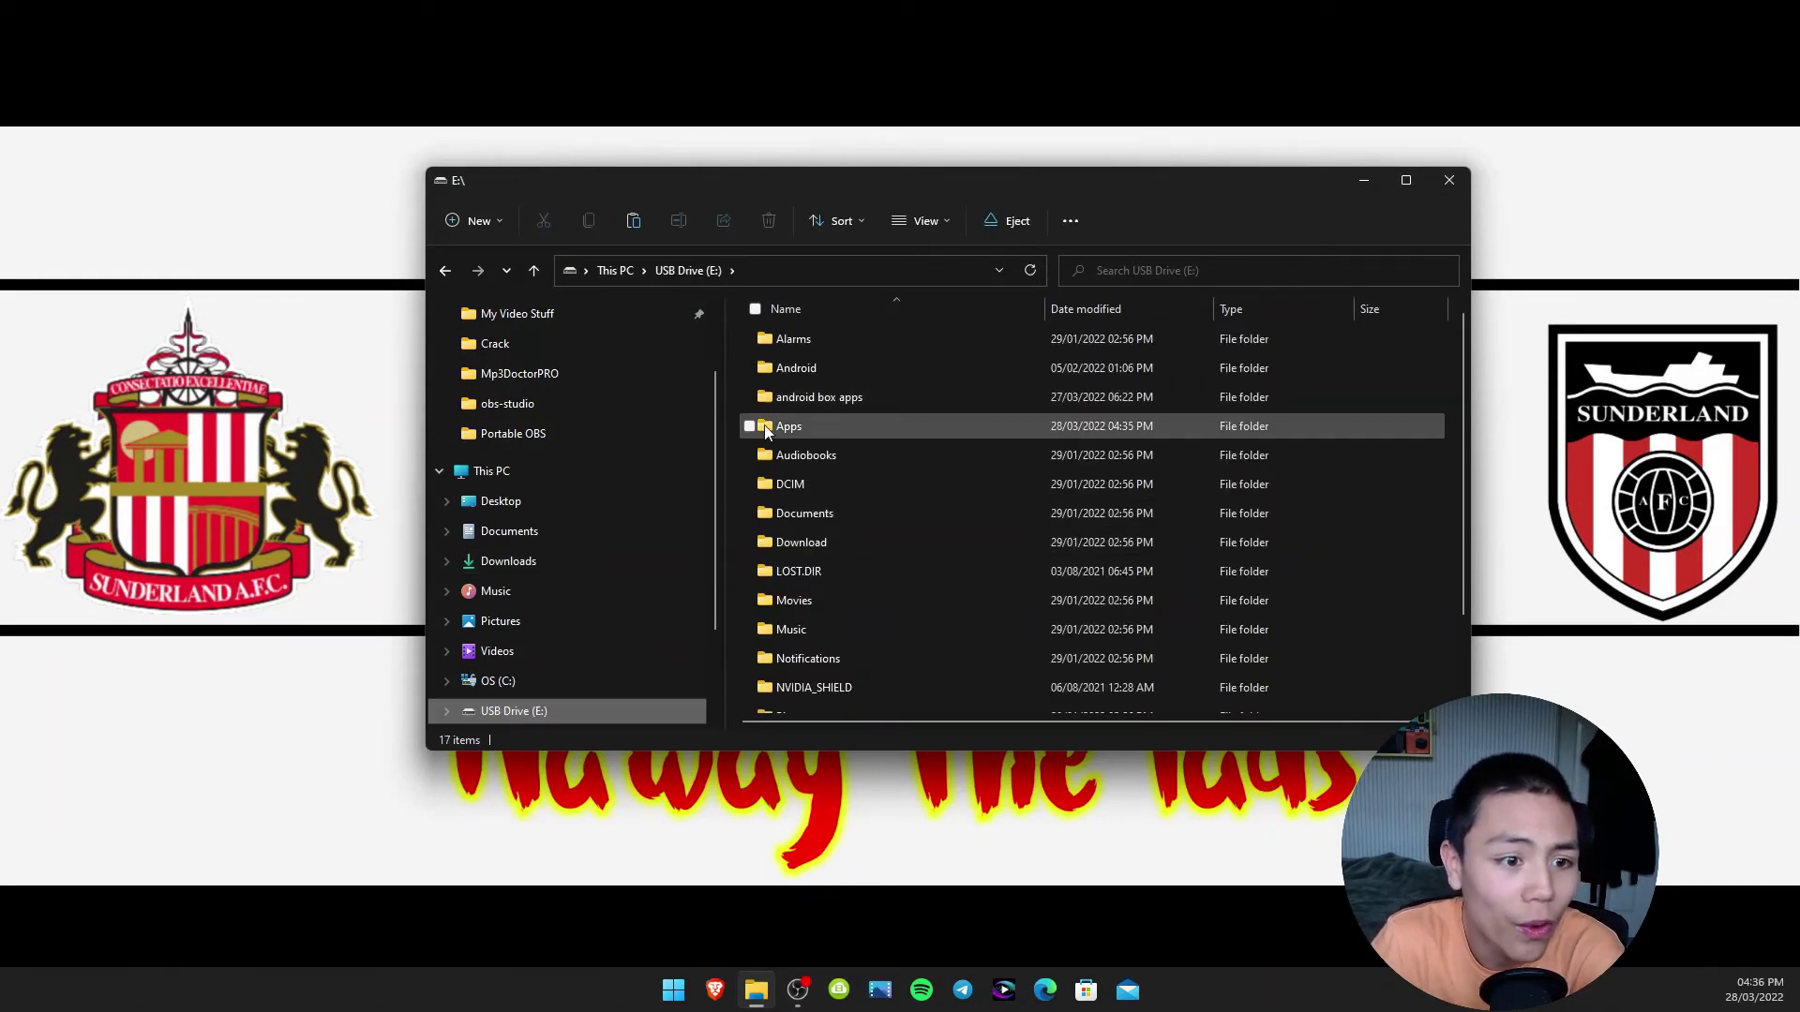
double_click(797, 429)
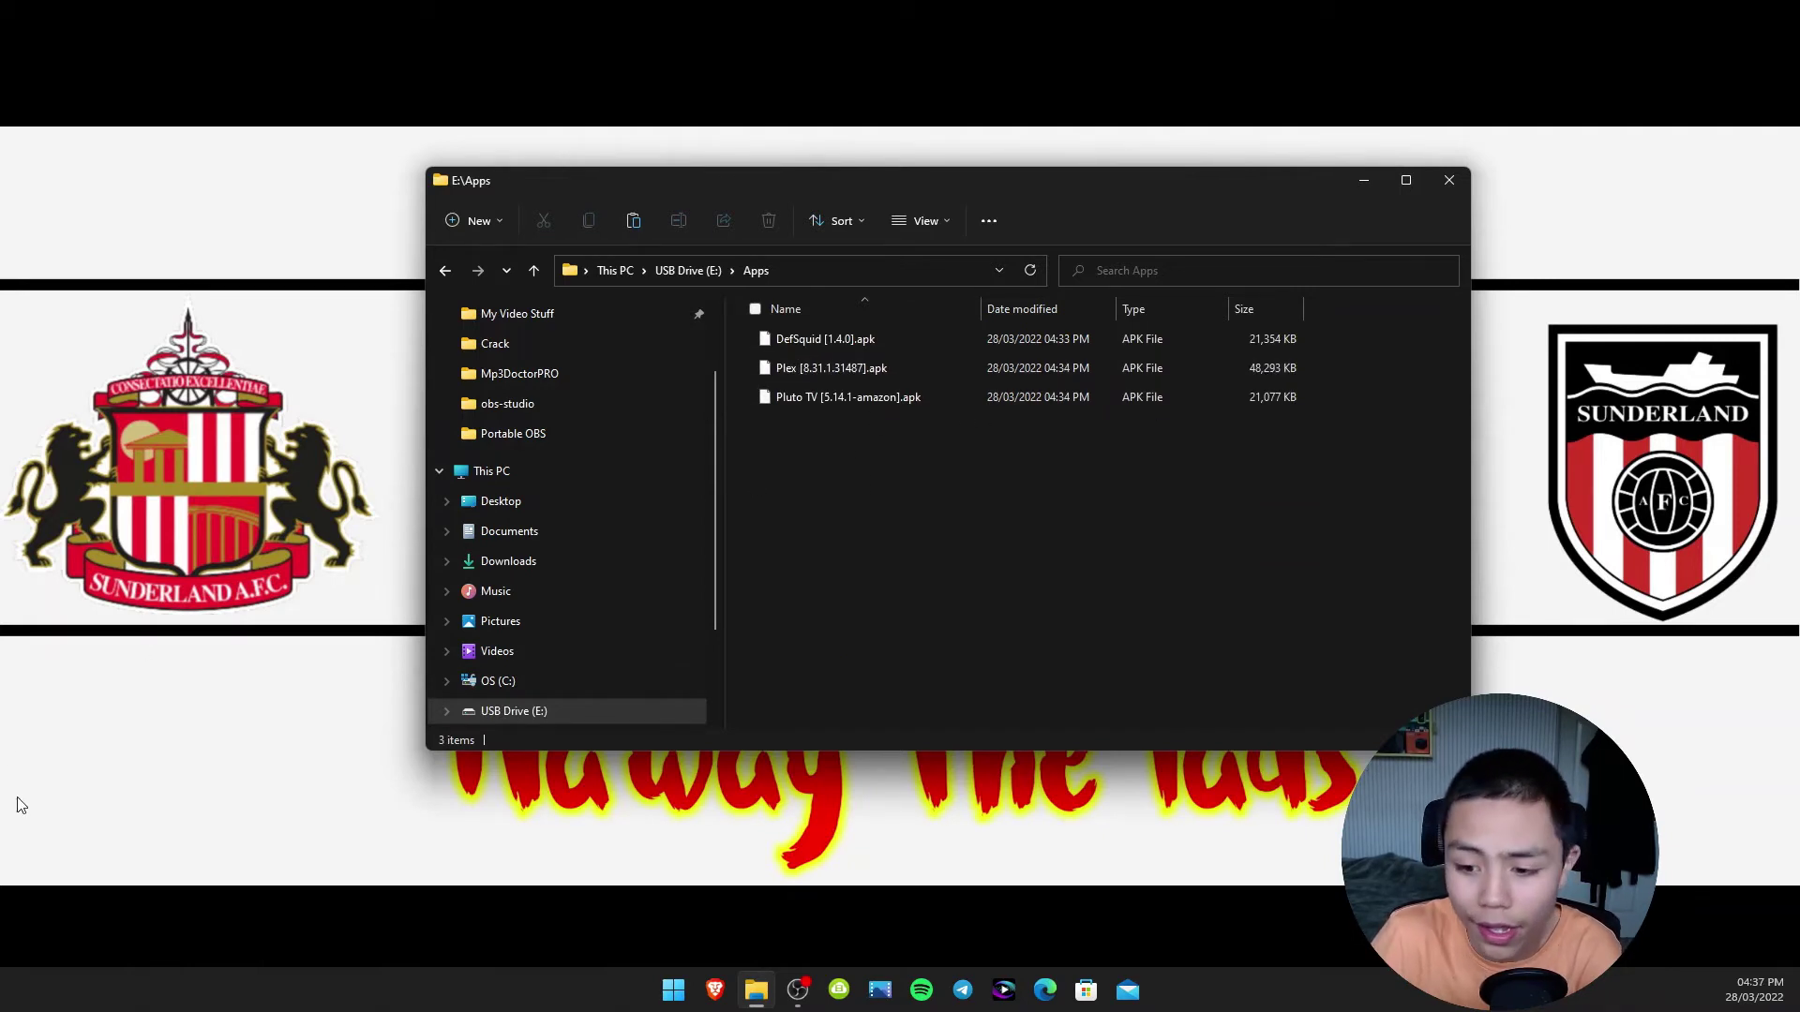
Go back to the USB drive's top level and close the Explorer window.
click(445, 270)
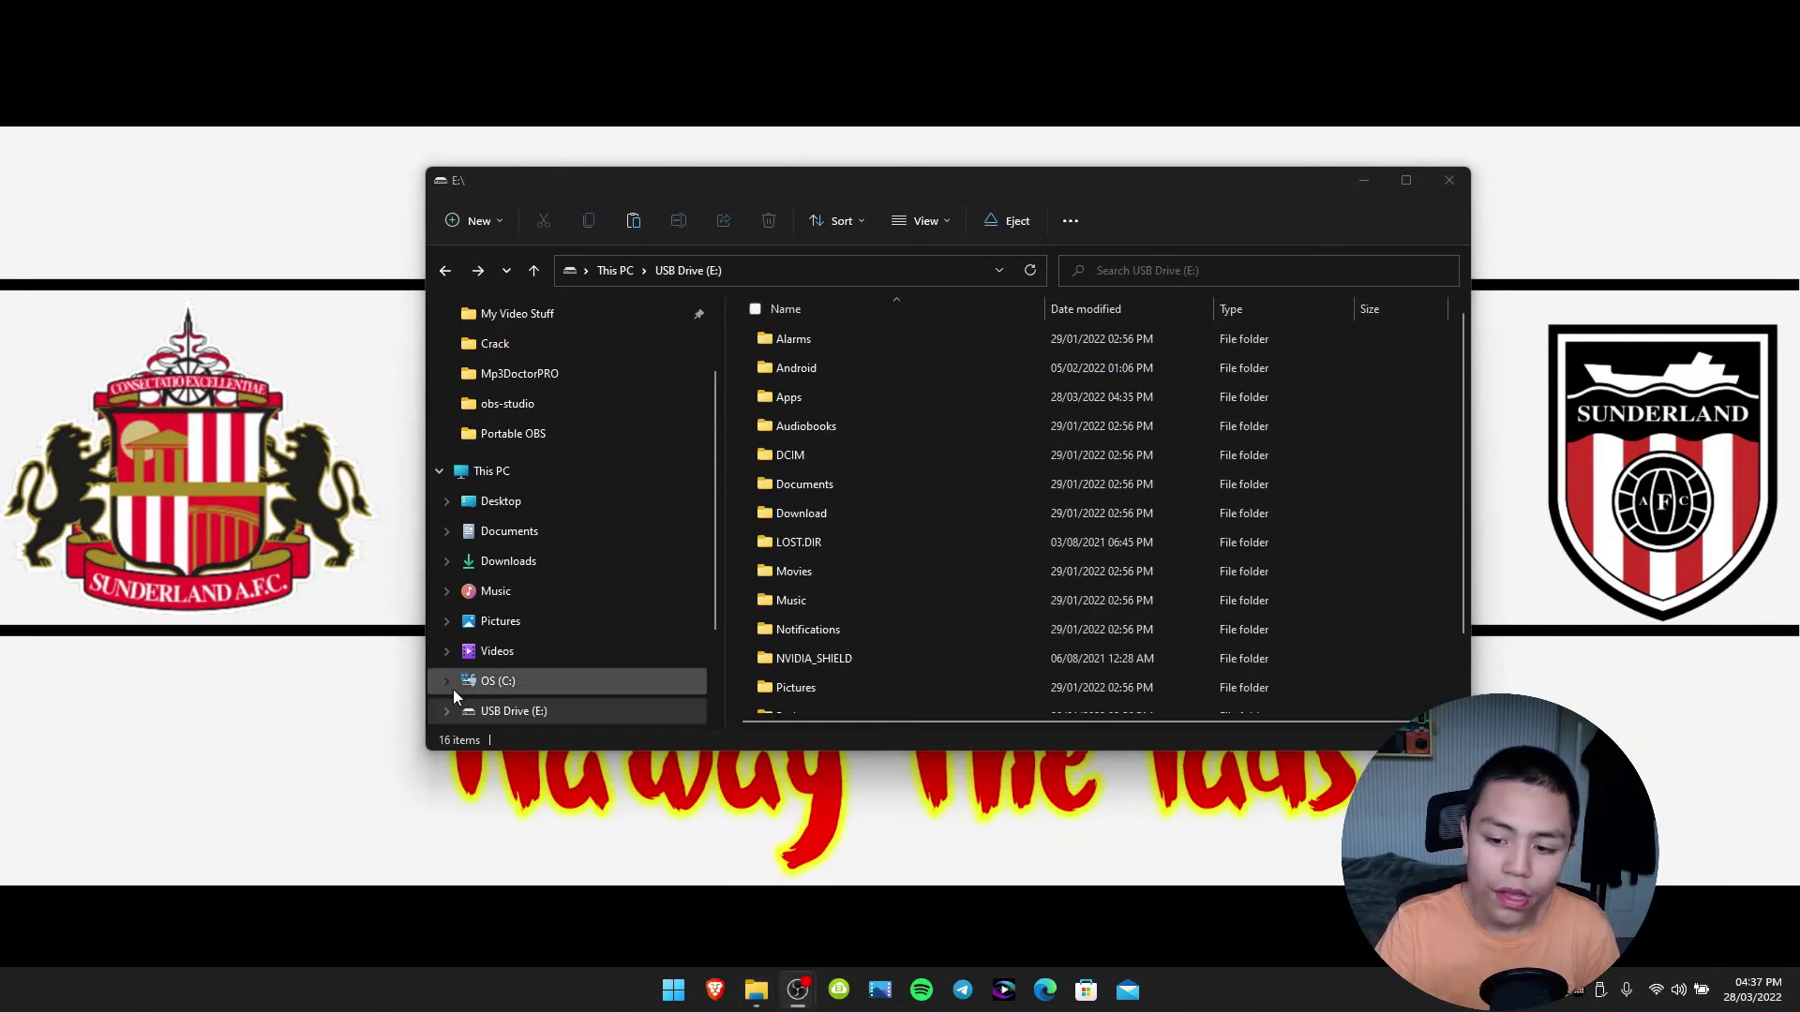
click(465, 88)
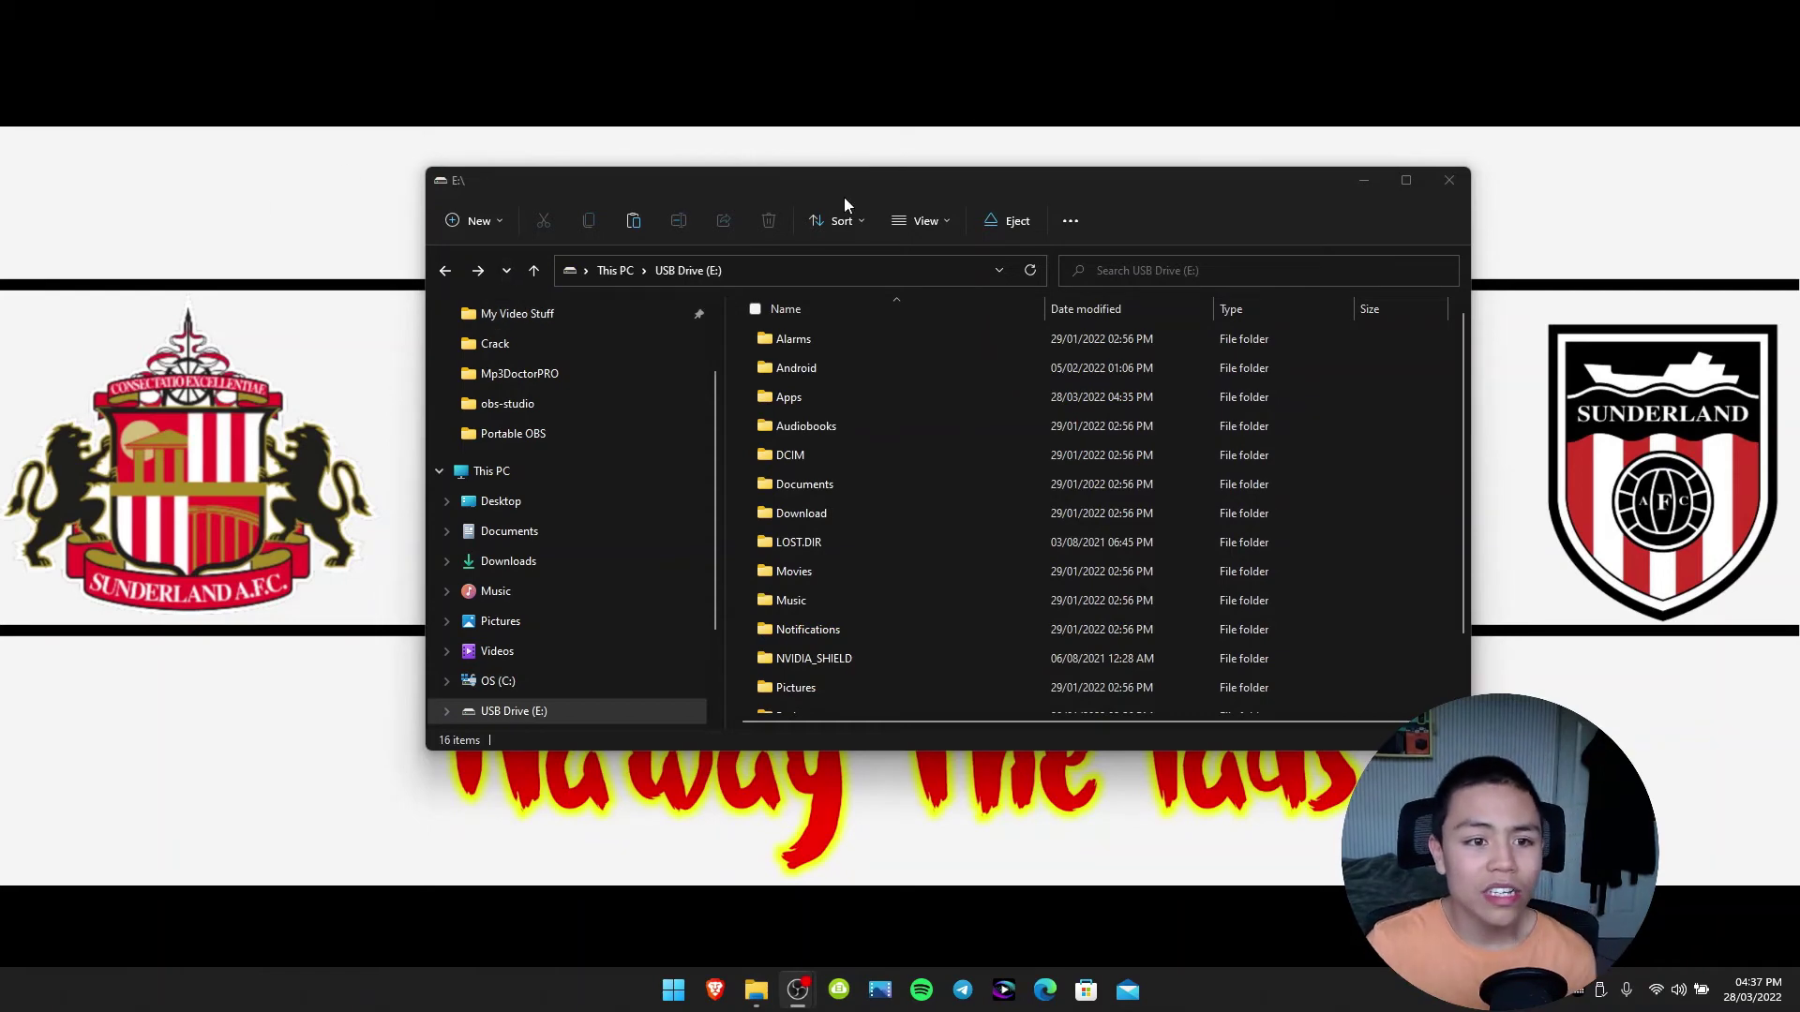
click(1453, 193)
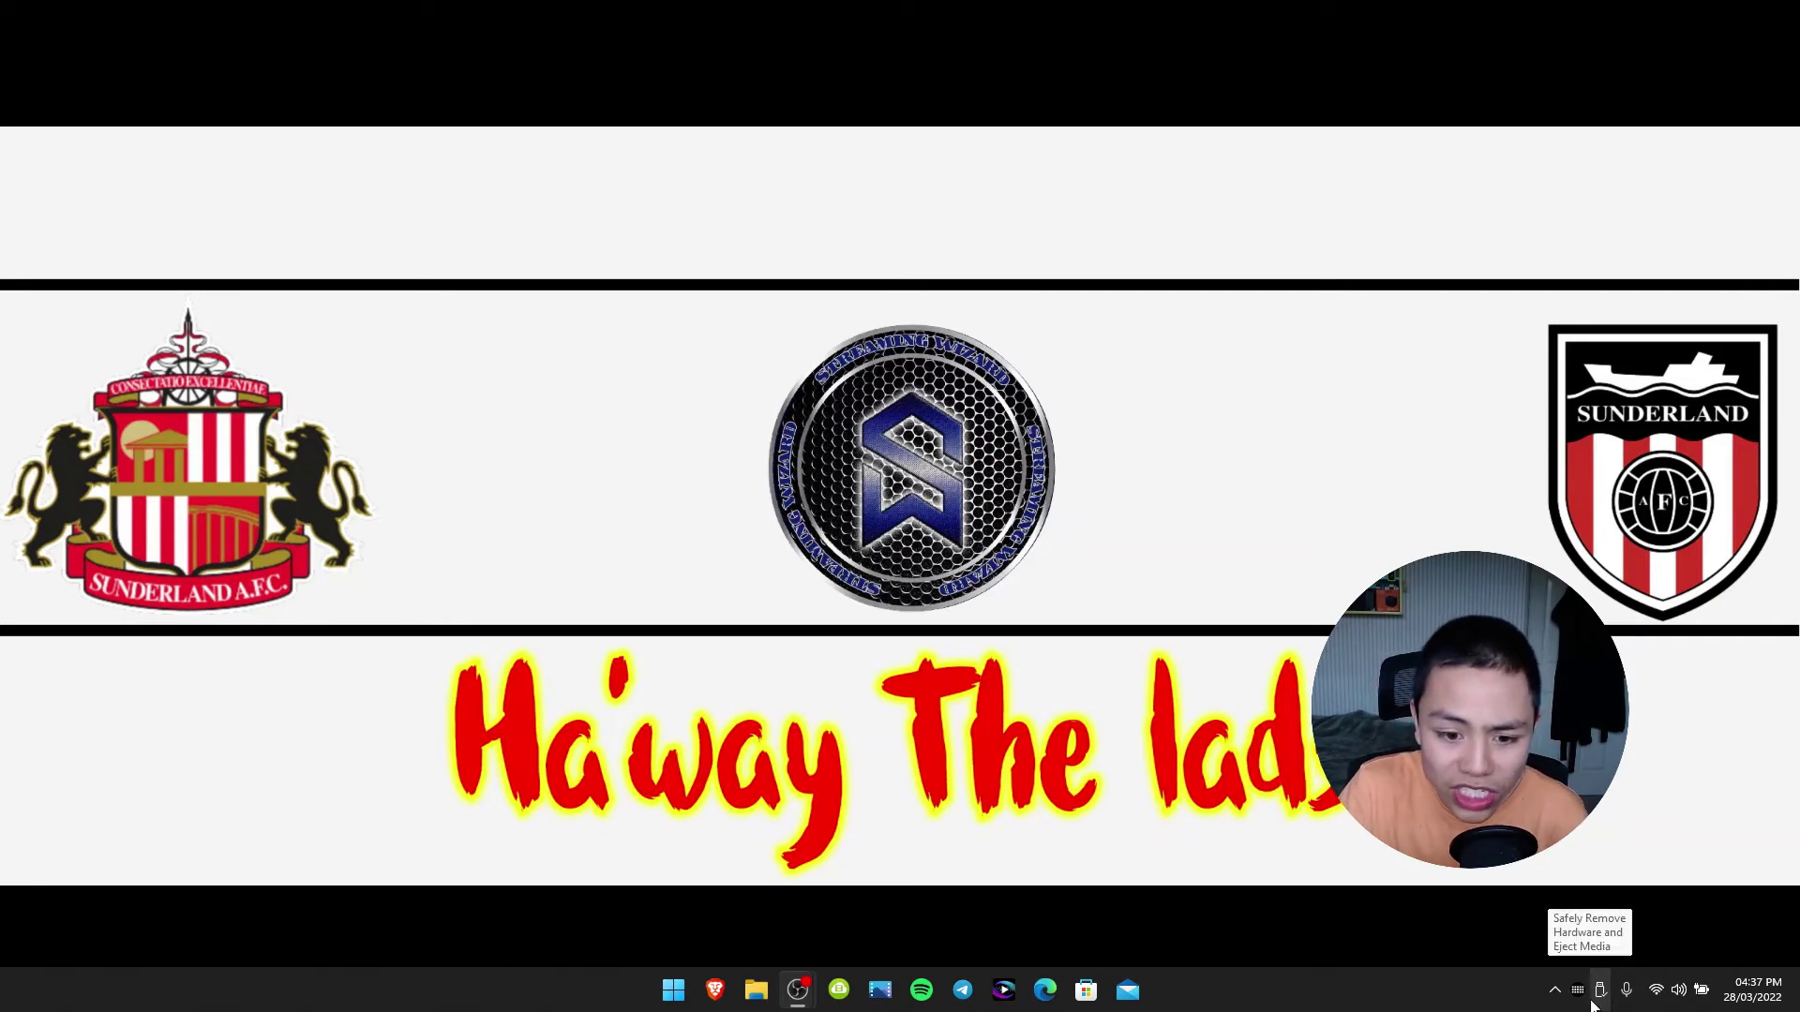
Safely eject the USB drive from the taskbar's notification area.
click(1552, 993)
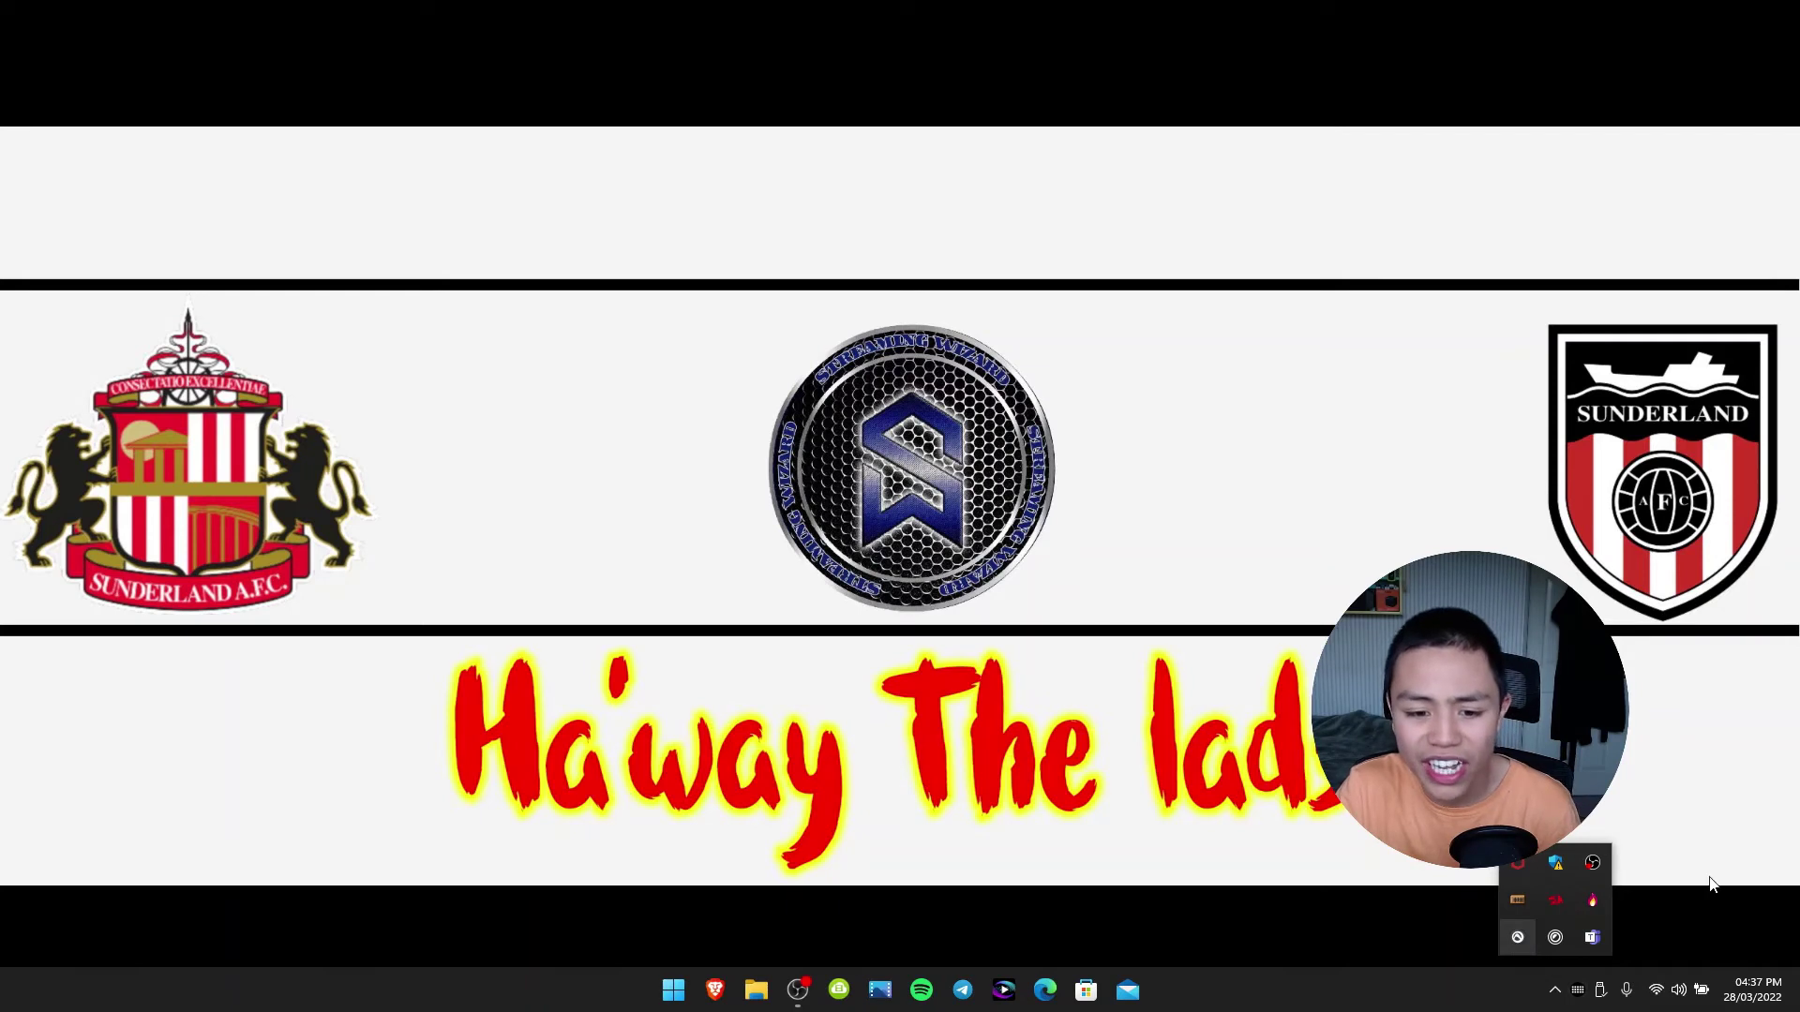
click(1600, 999)
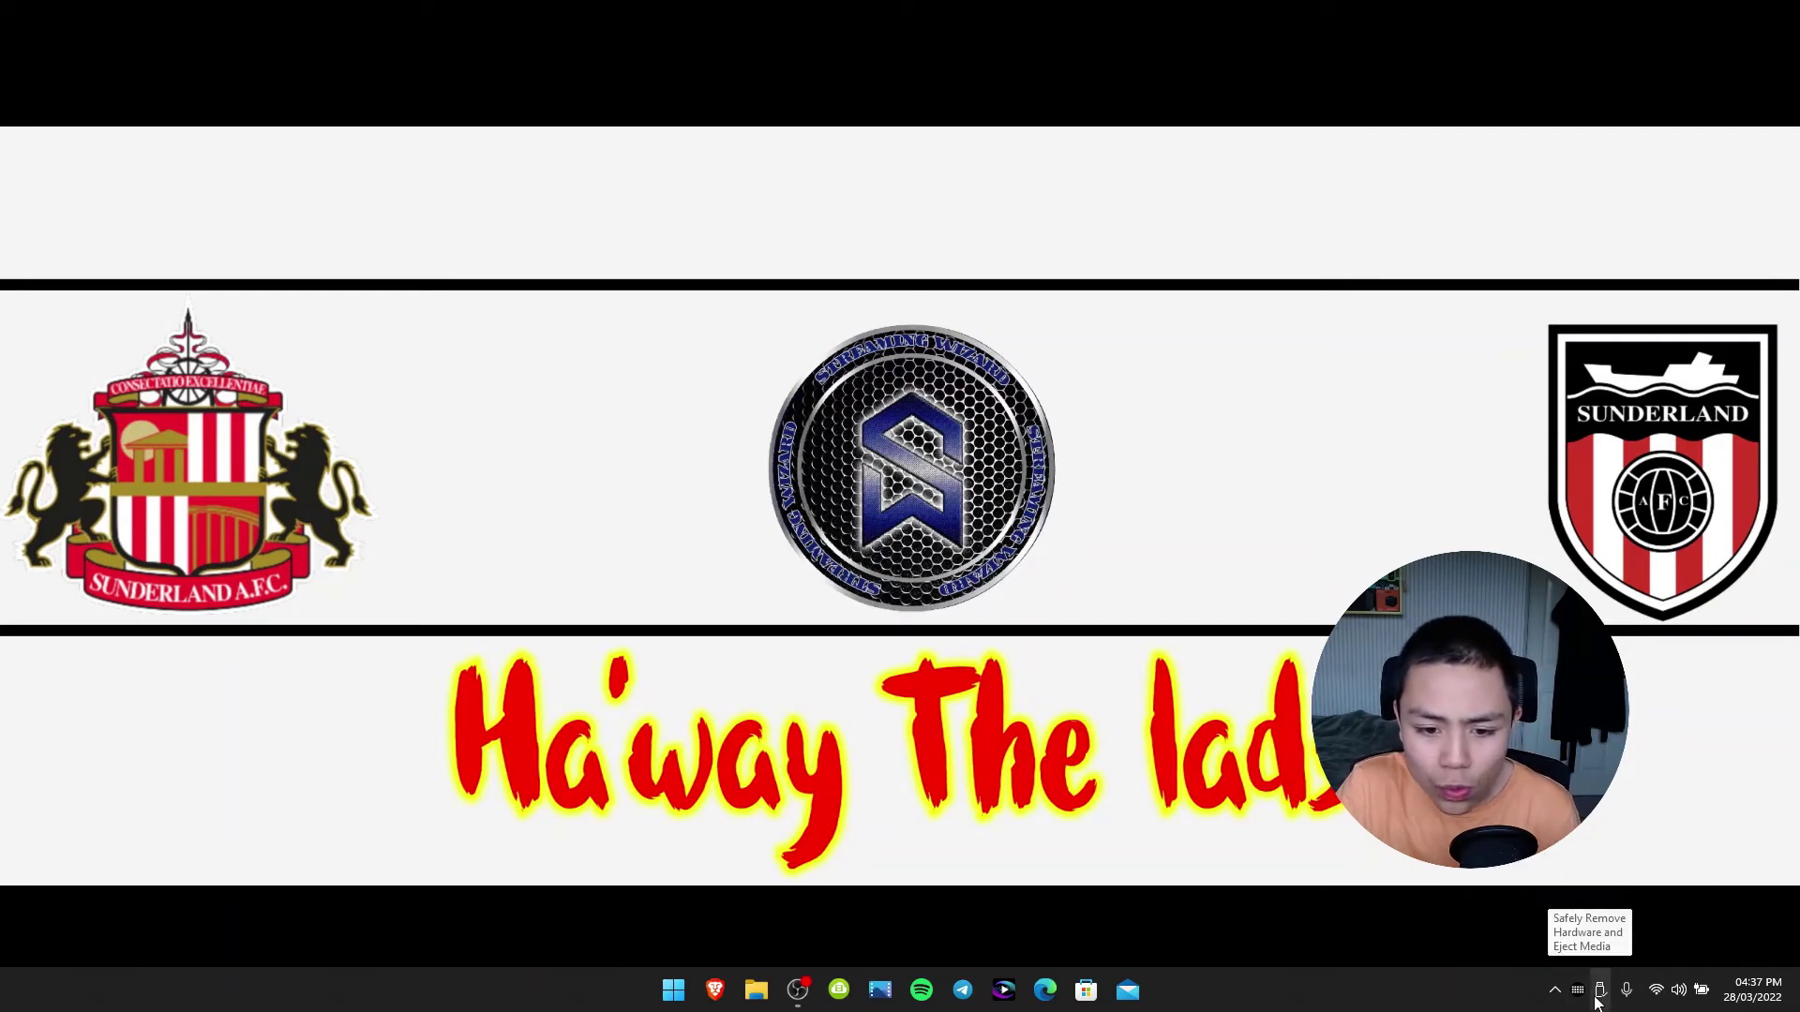
click(1596, 997)
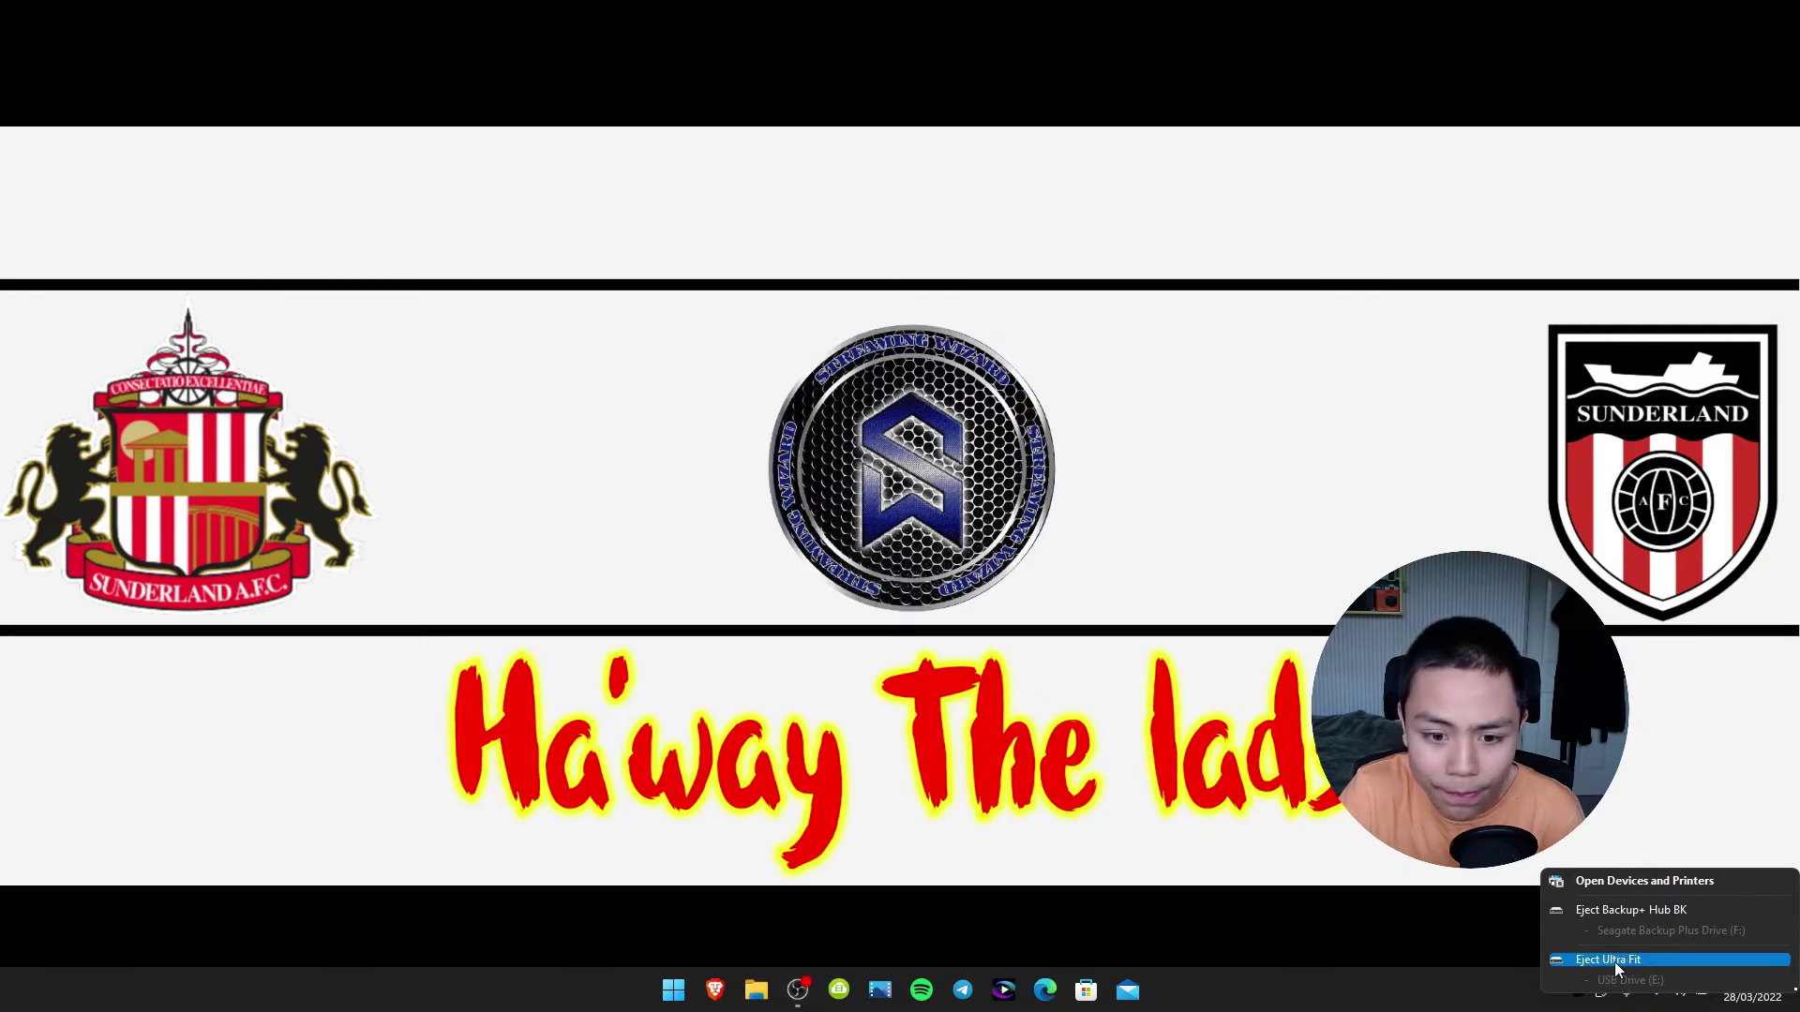
click(1614, 959)
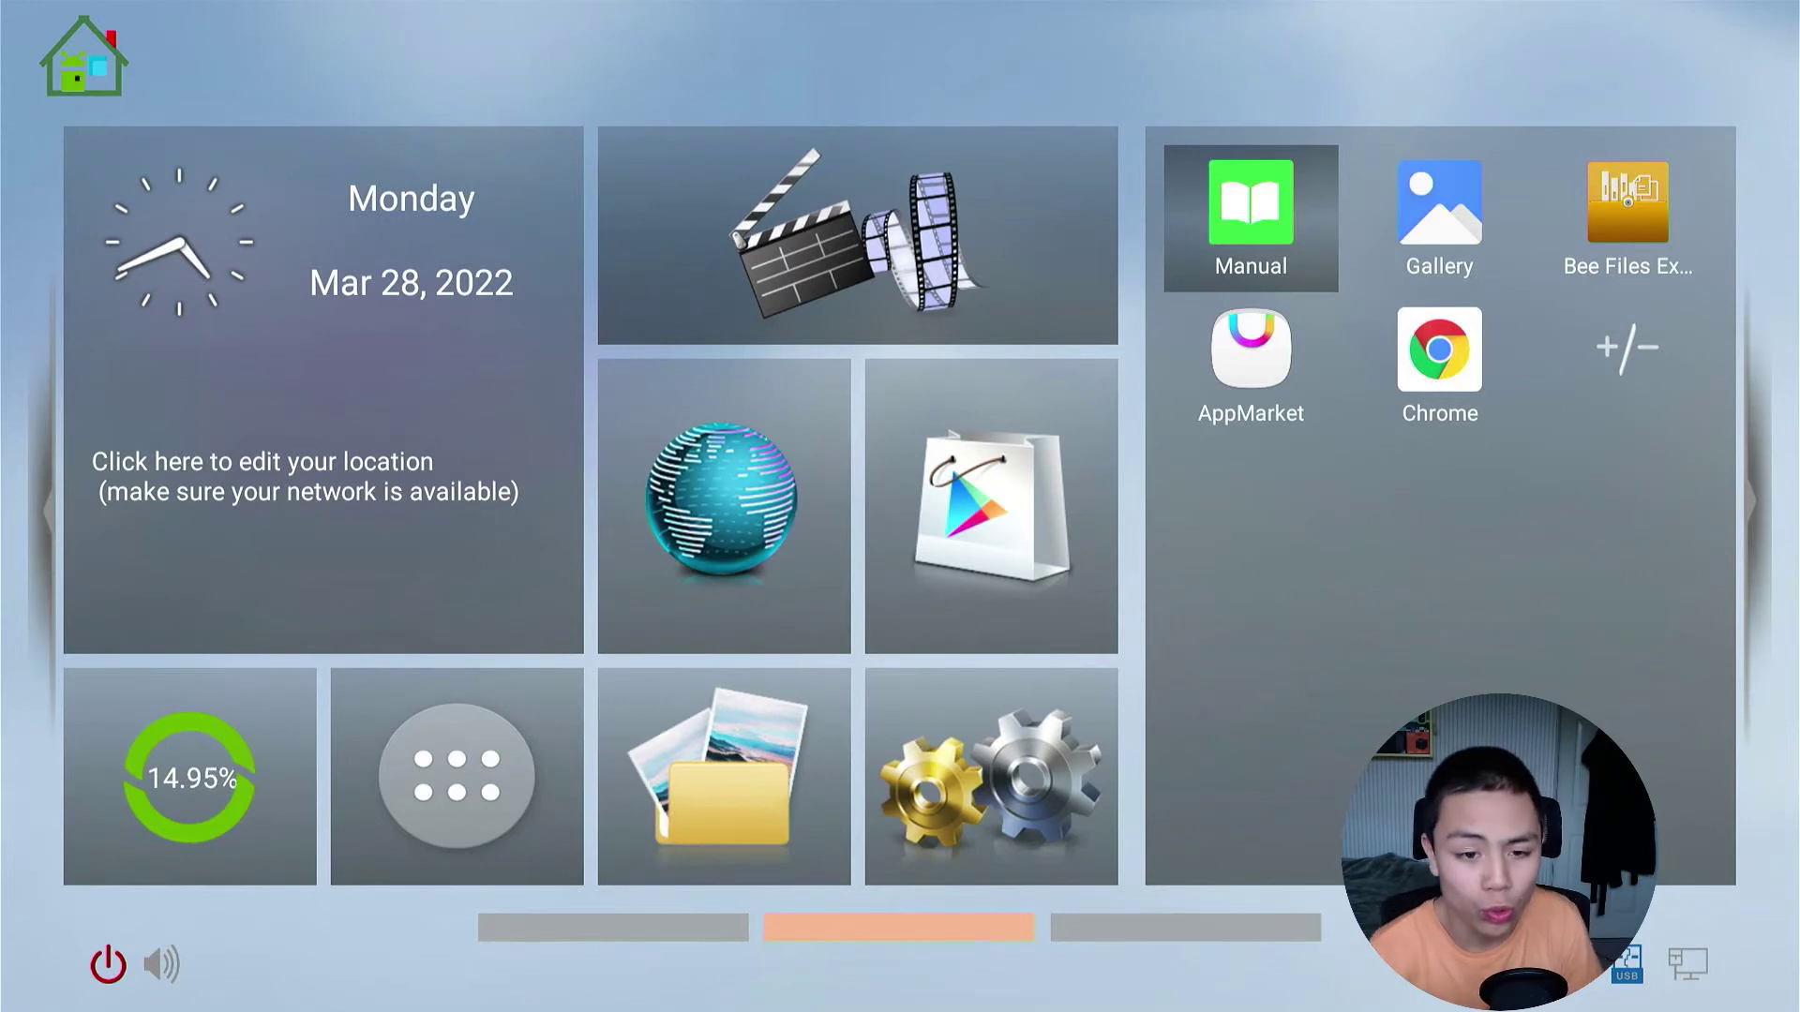
On the Android box home screen, open the full list of installed apps.
key(Down)
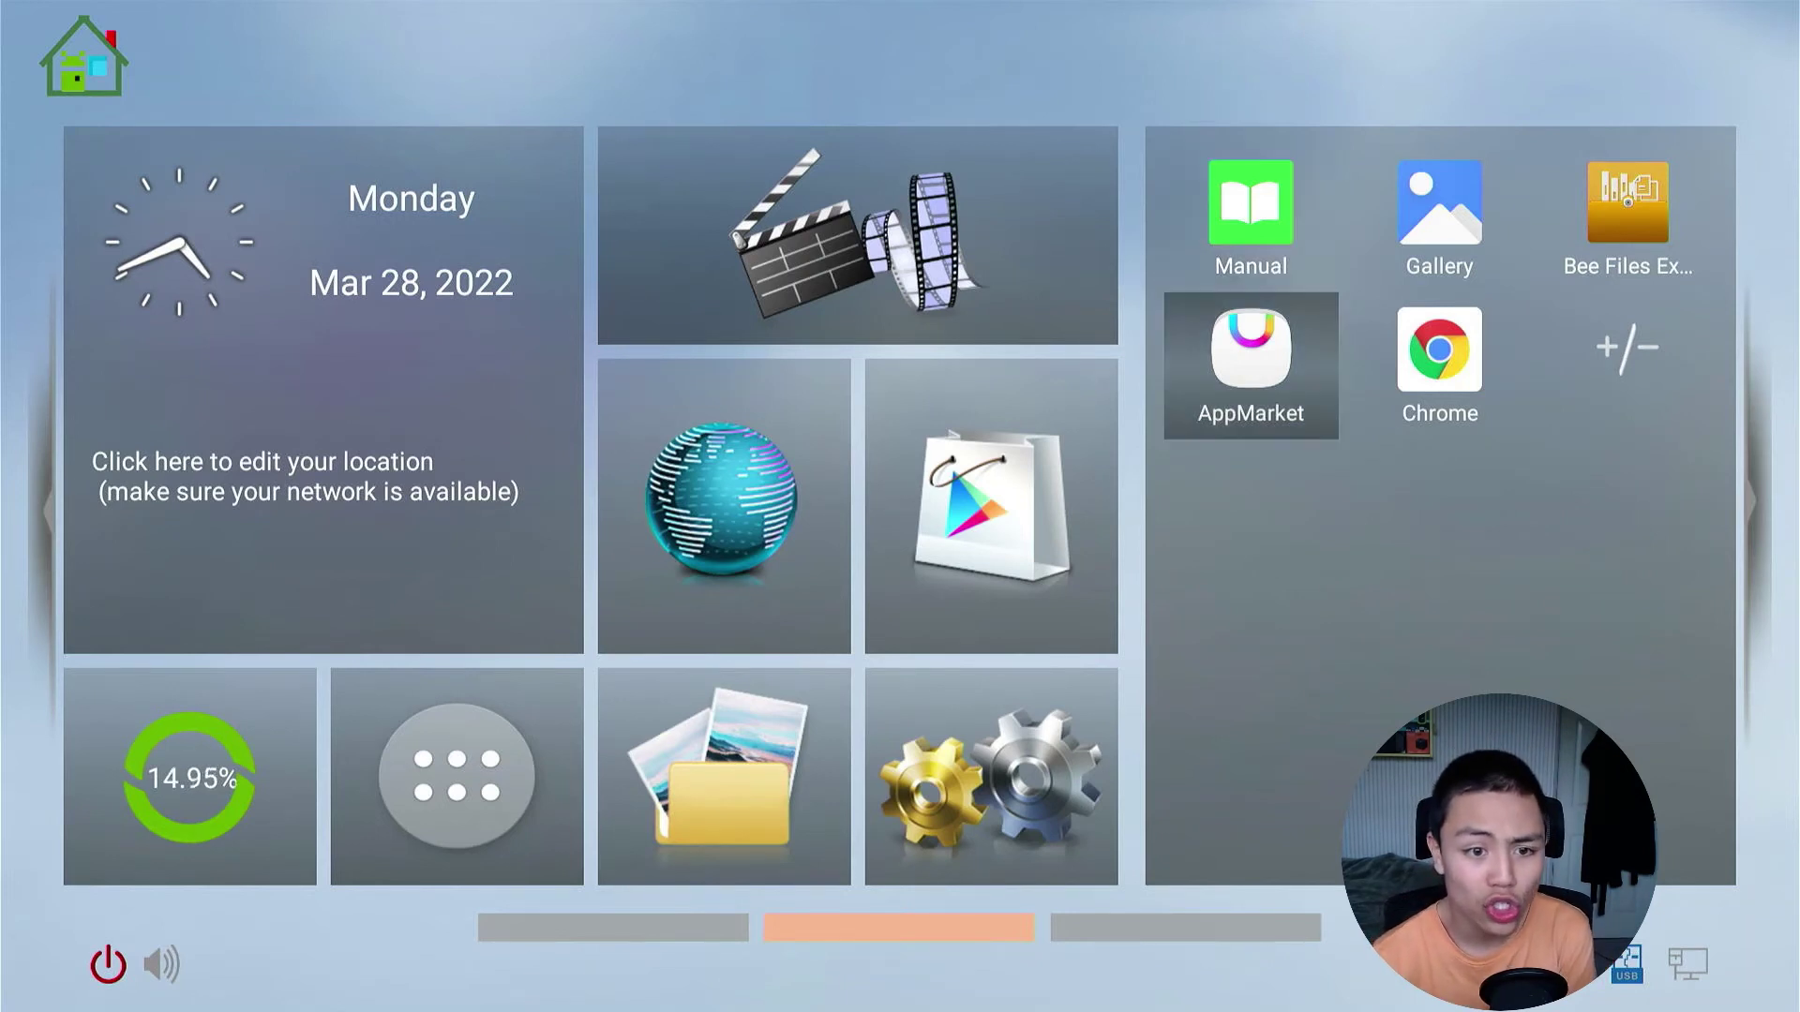
key(Left)
key(Down)
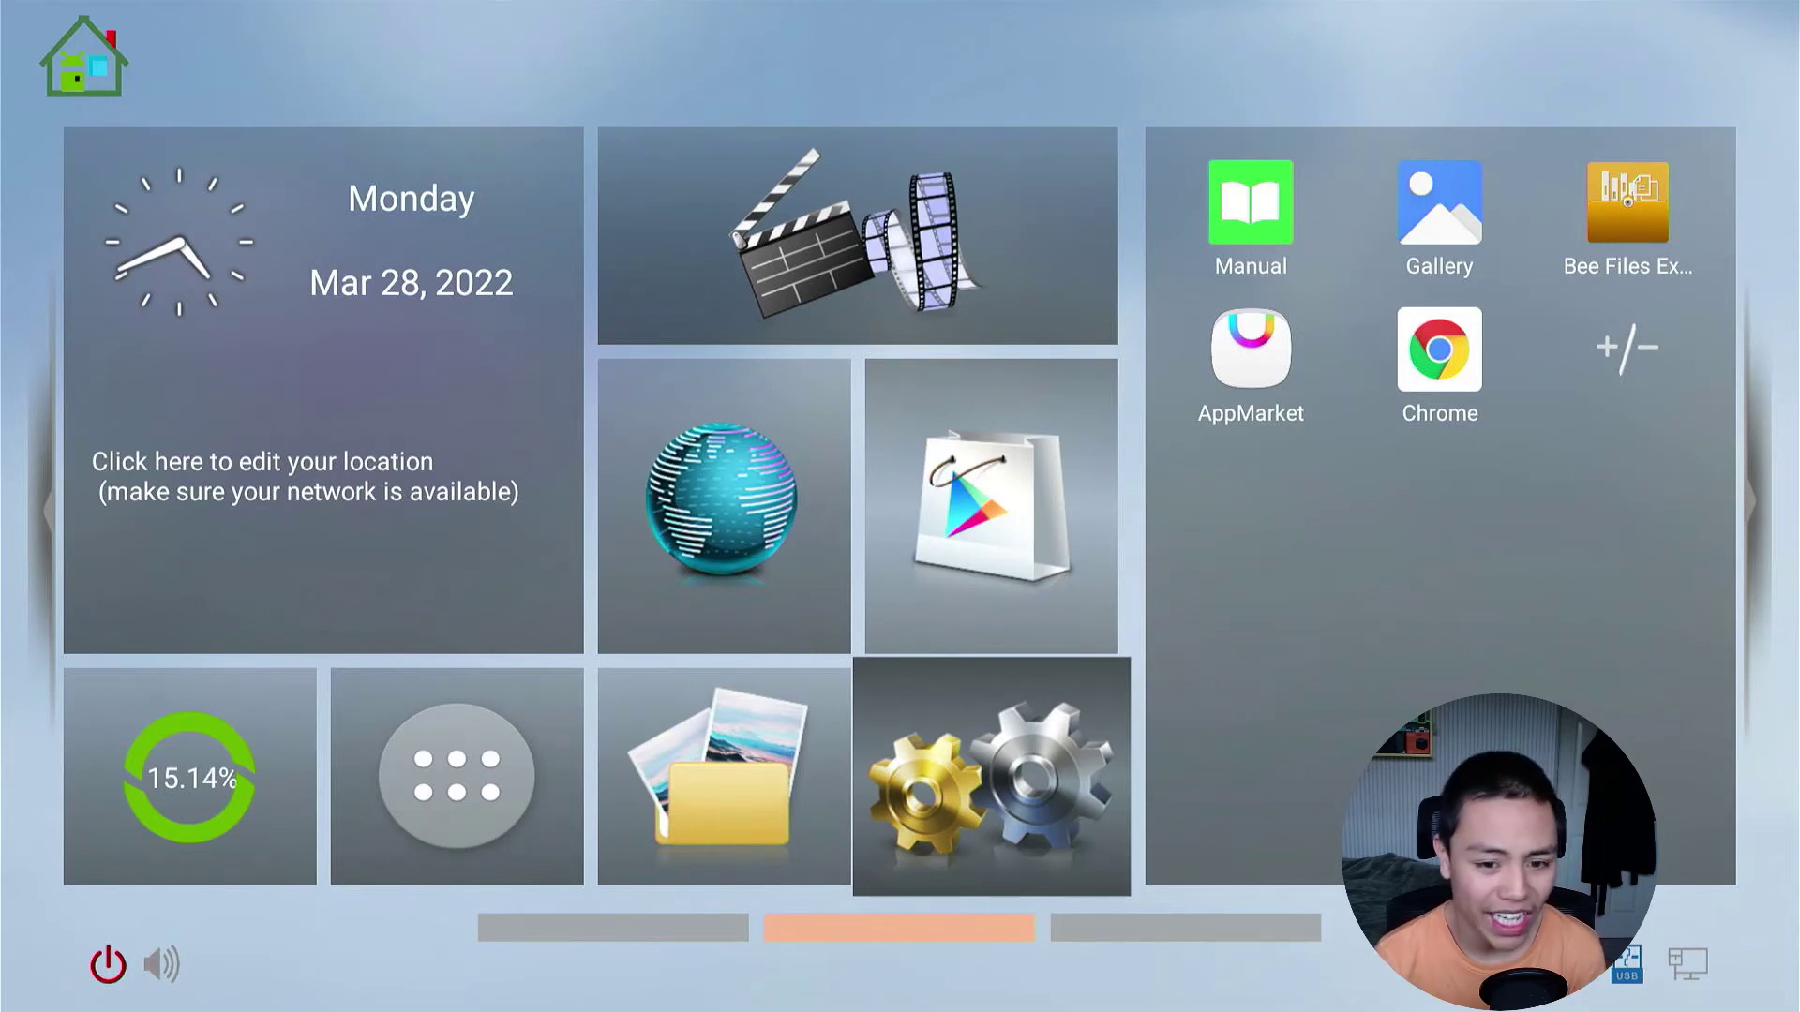
key(Up)
key(Left)
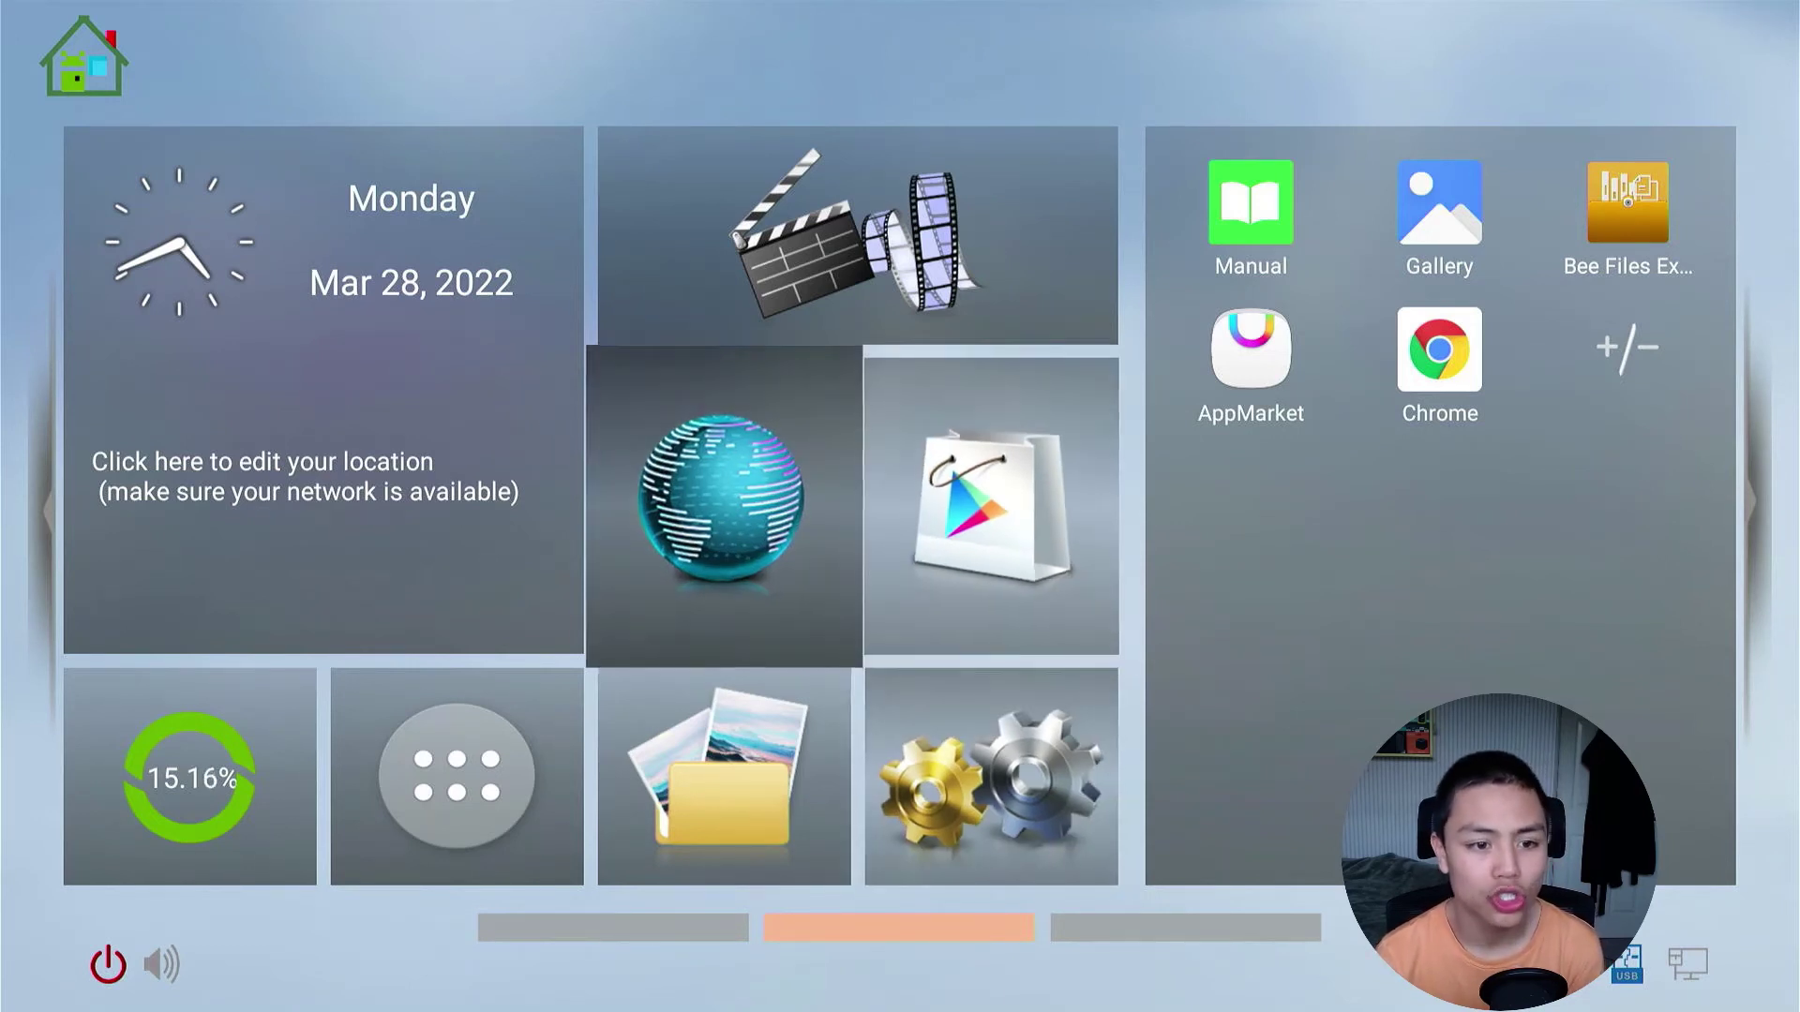
key(Right)
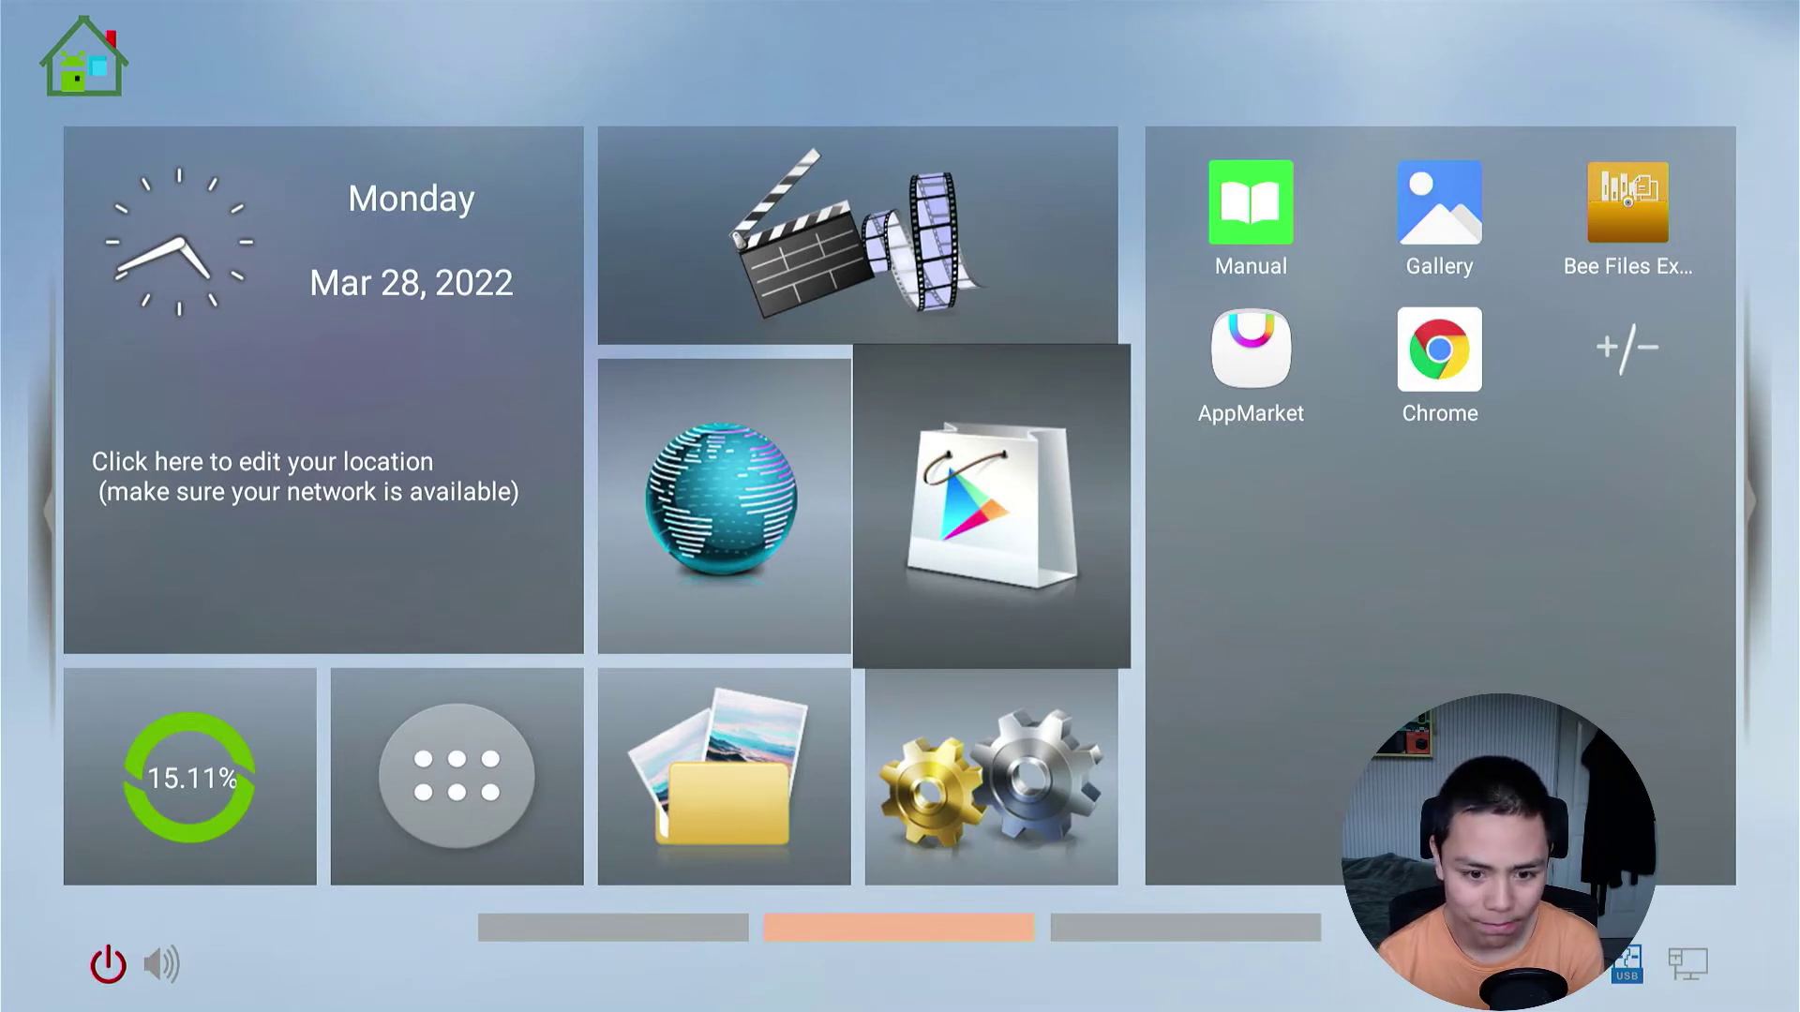
key(Down)
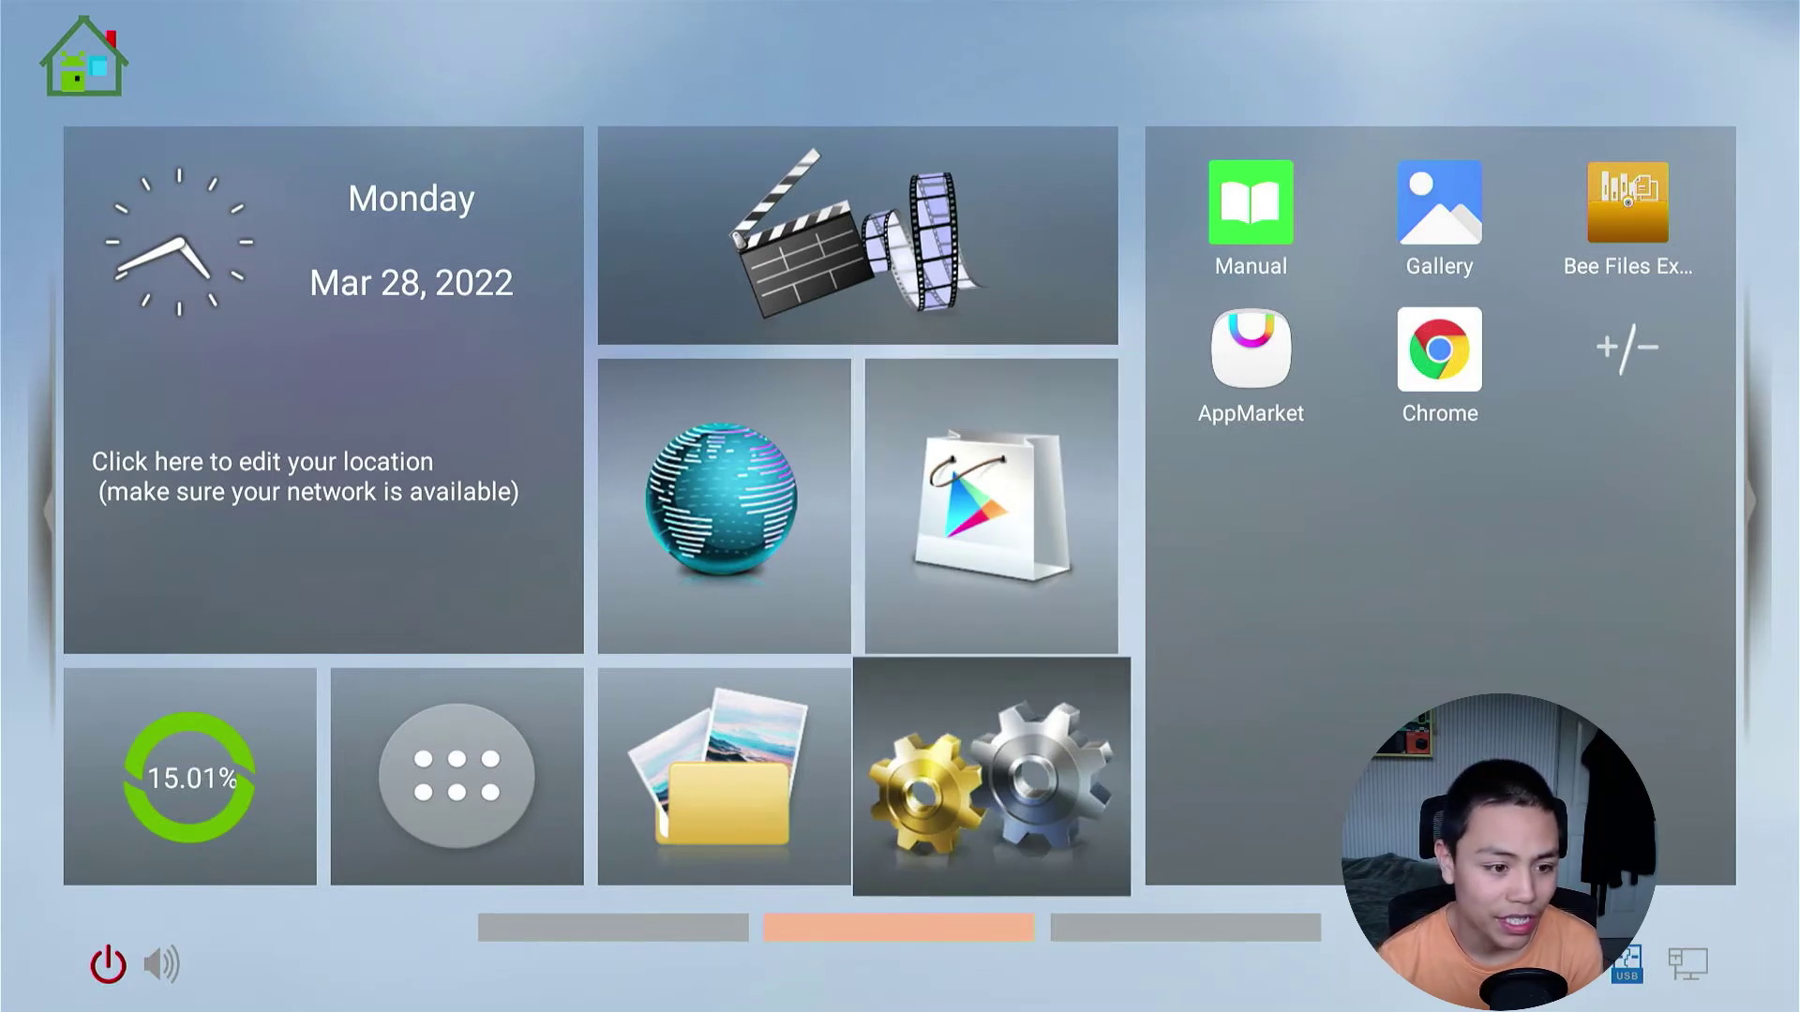
key(Left)
key(Left)
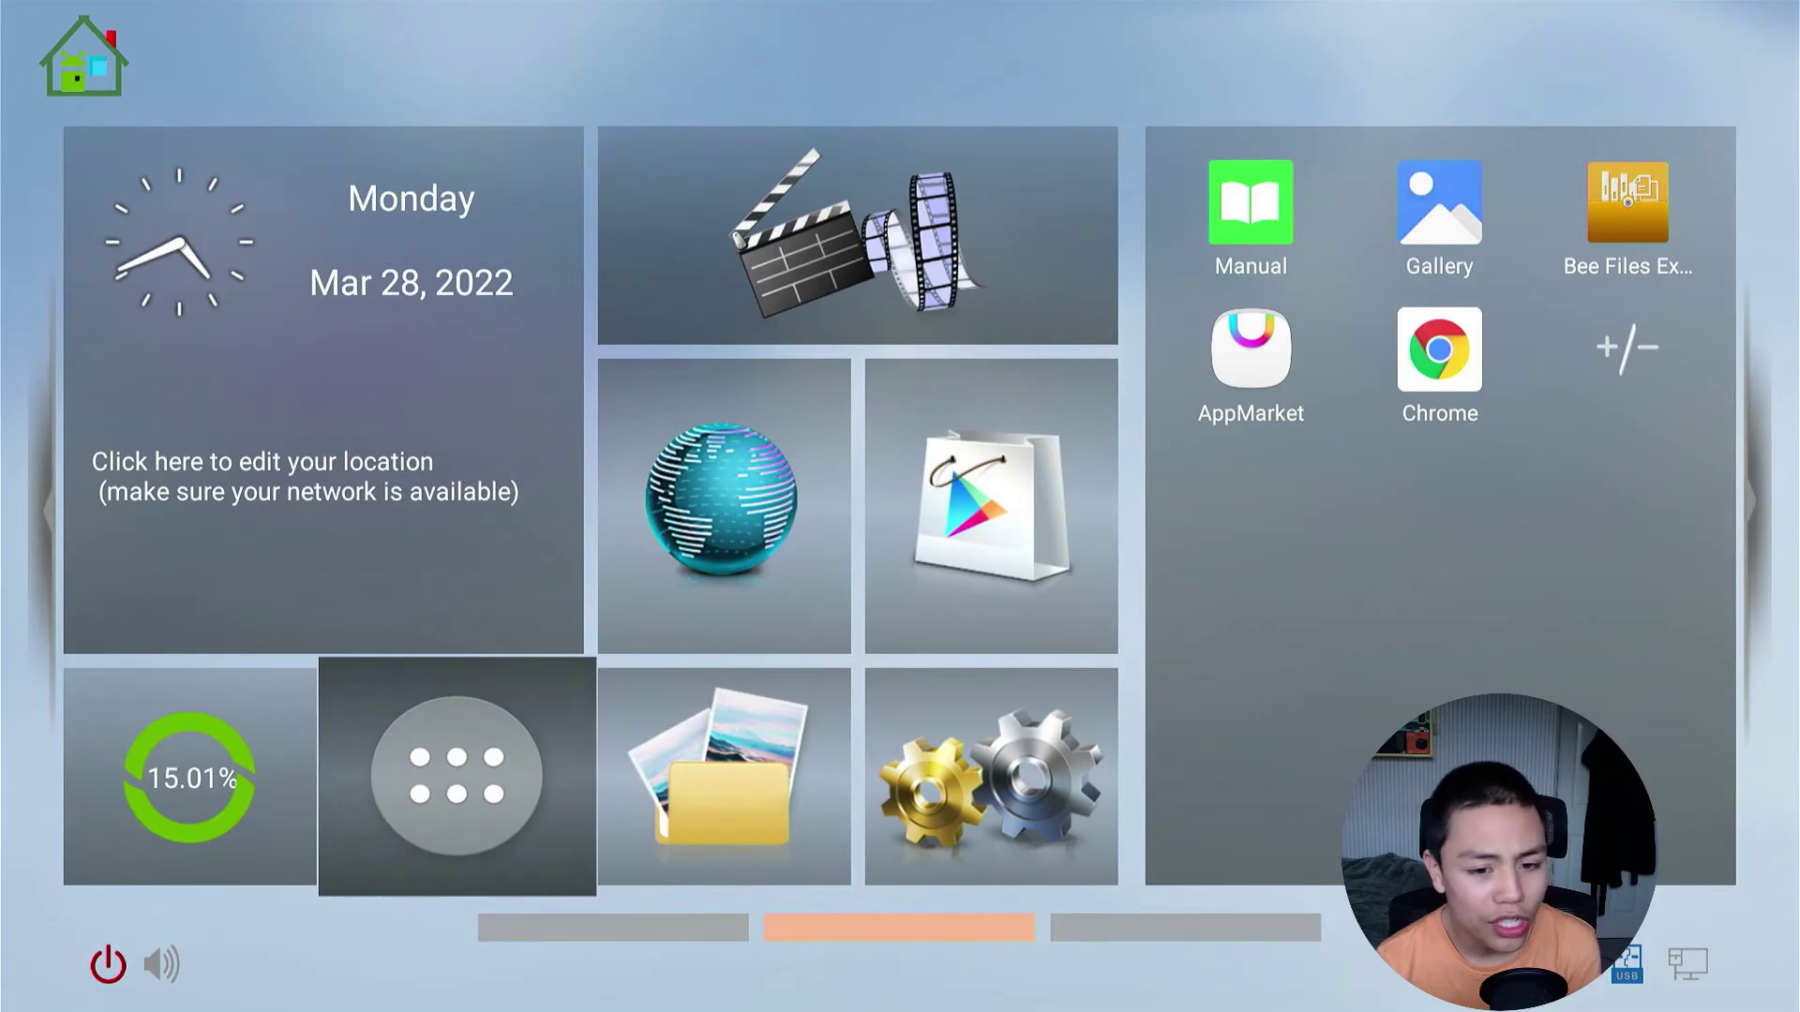
key(Return)
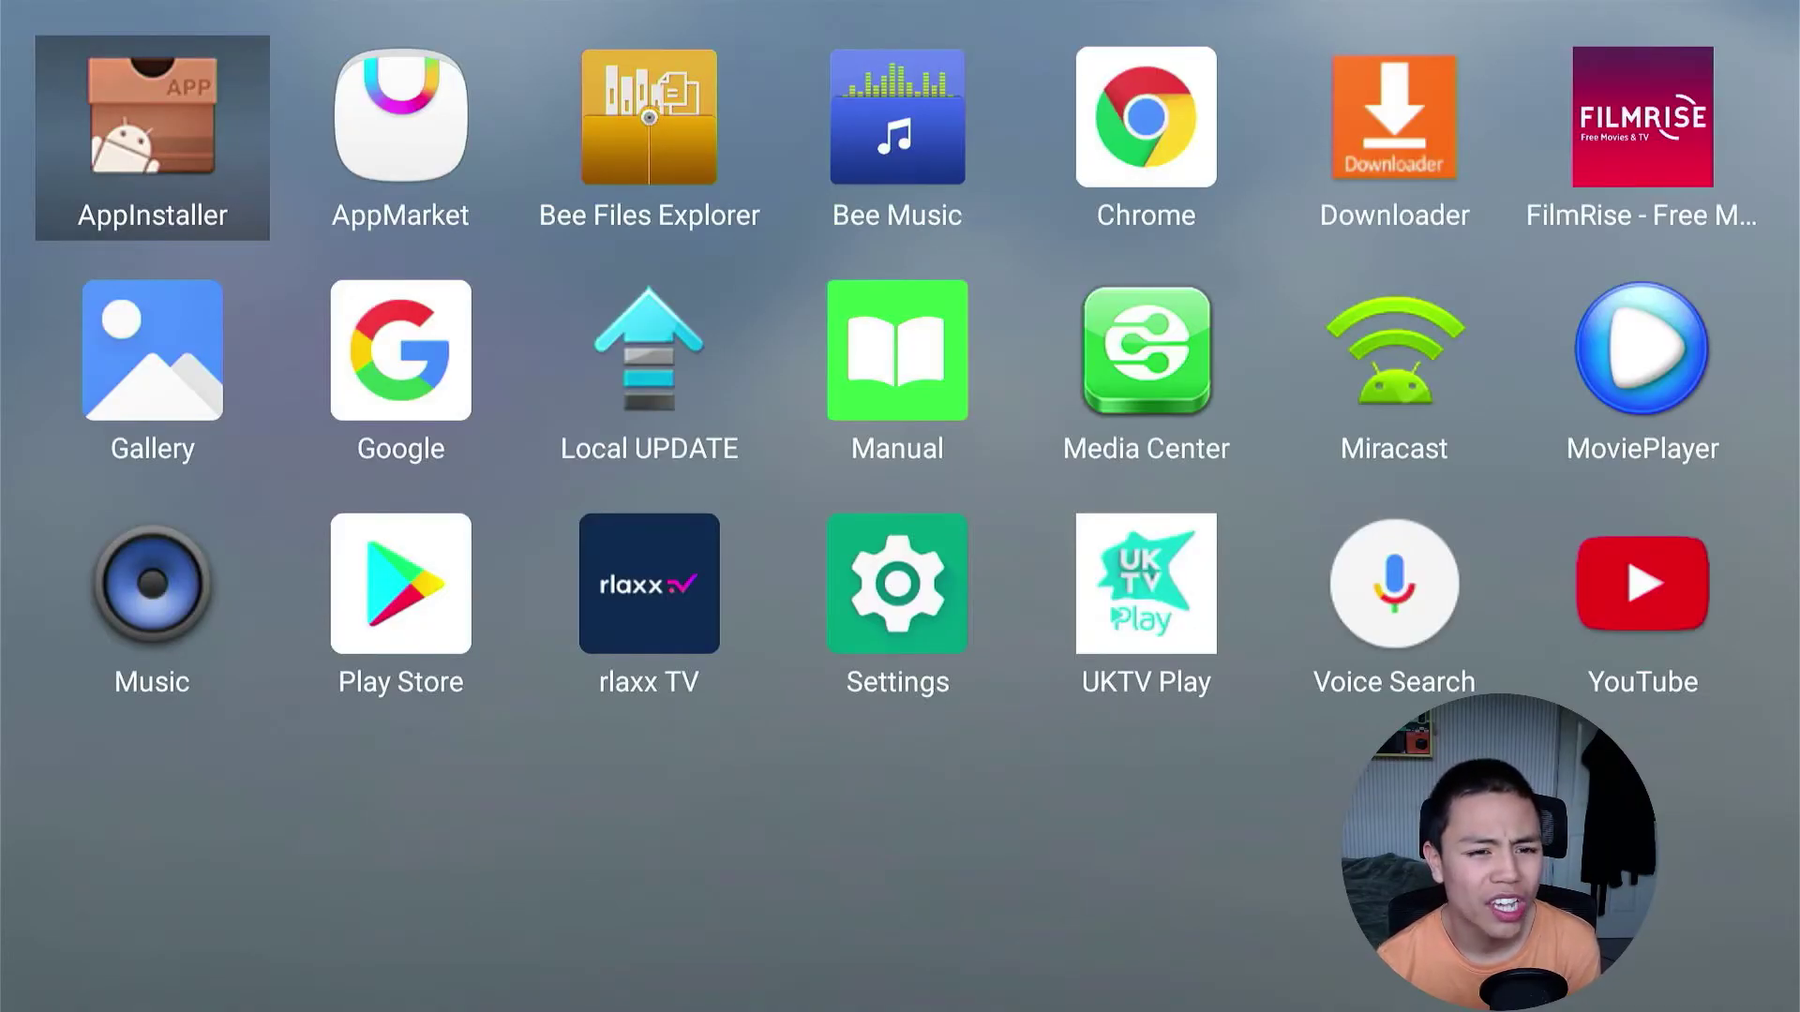
Highlight AppInstaller in the app grid.
key(Right)
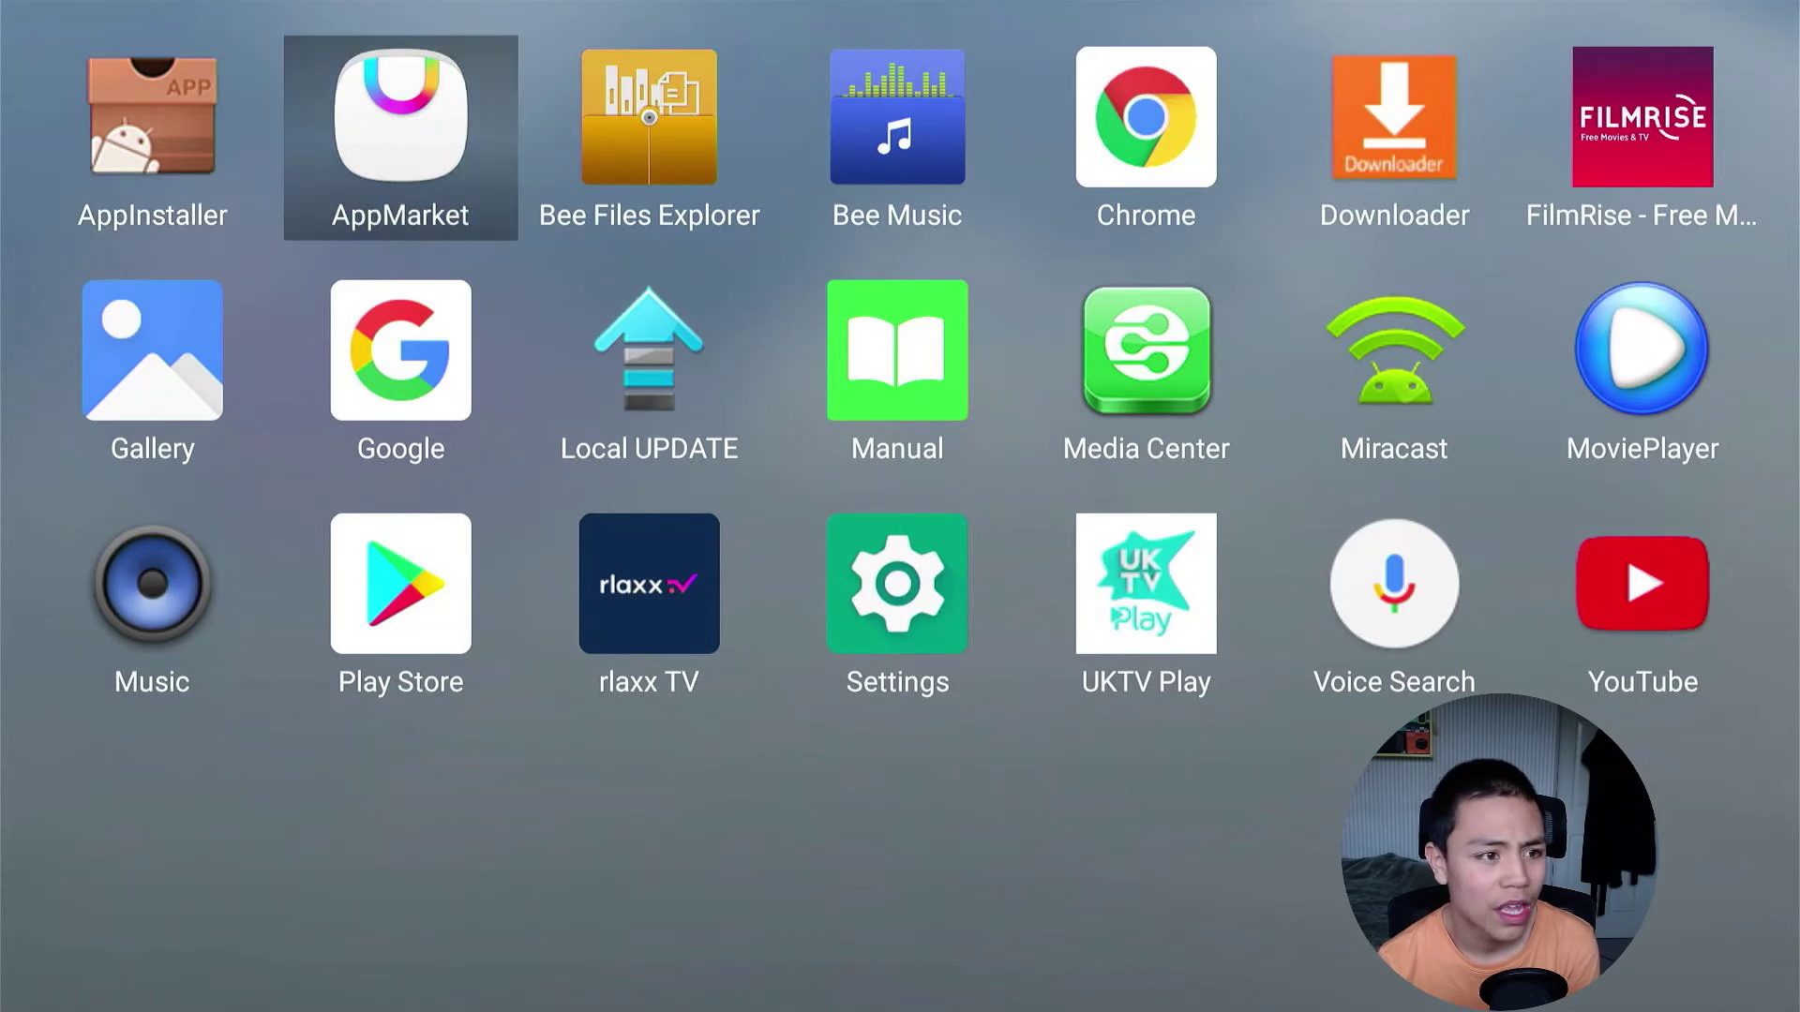
key(Left)
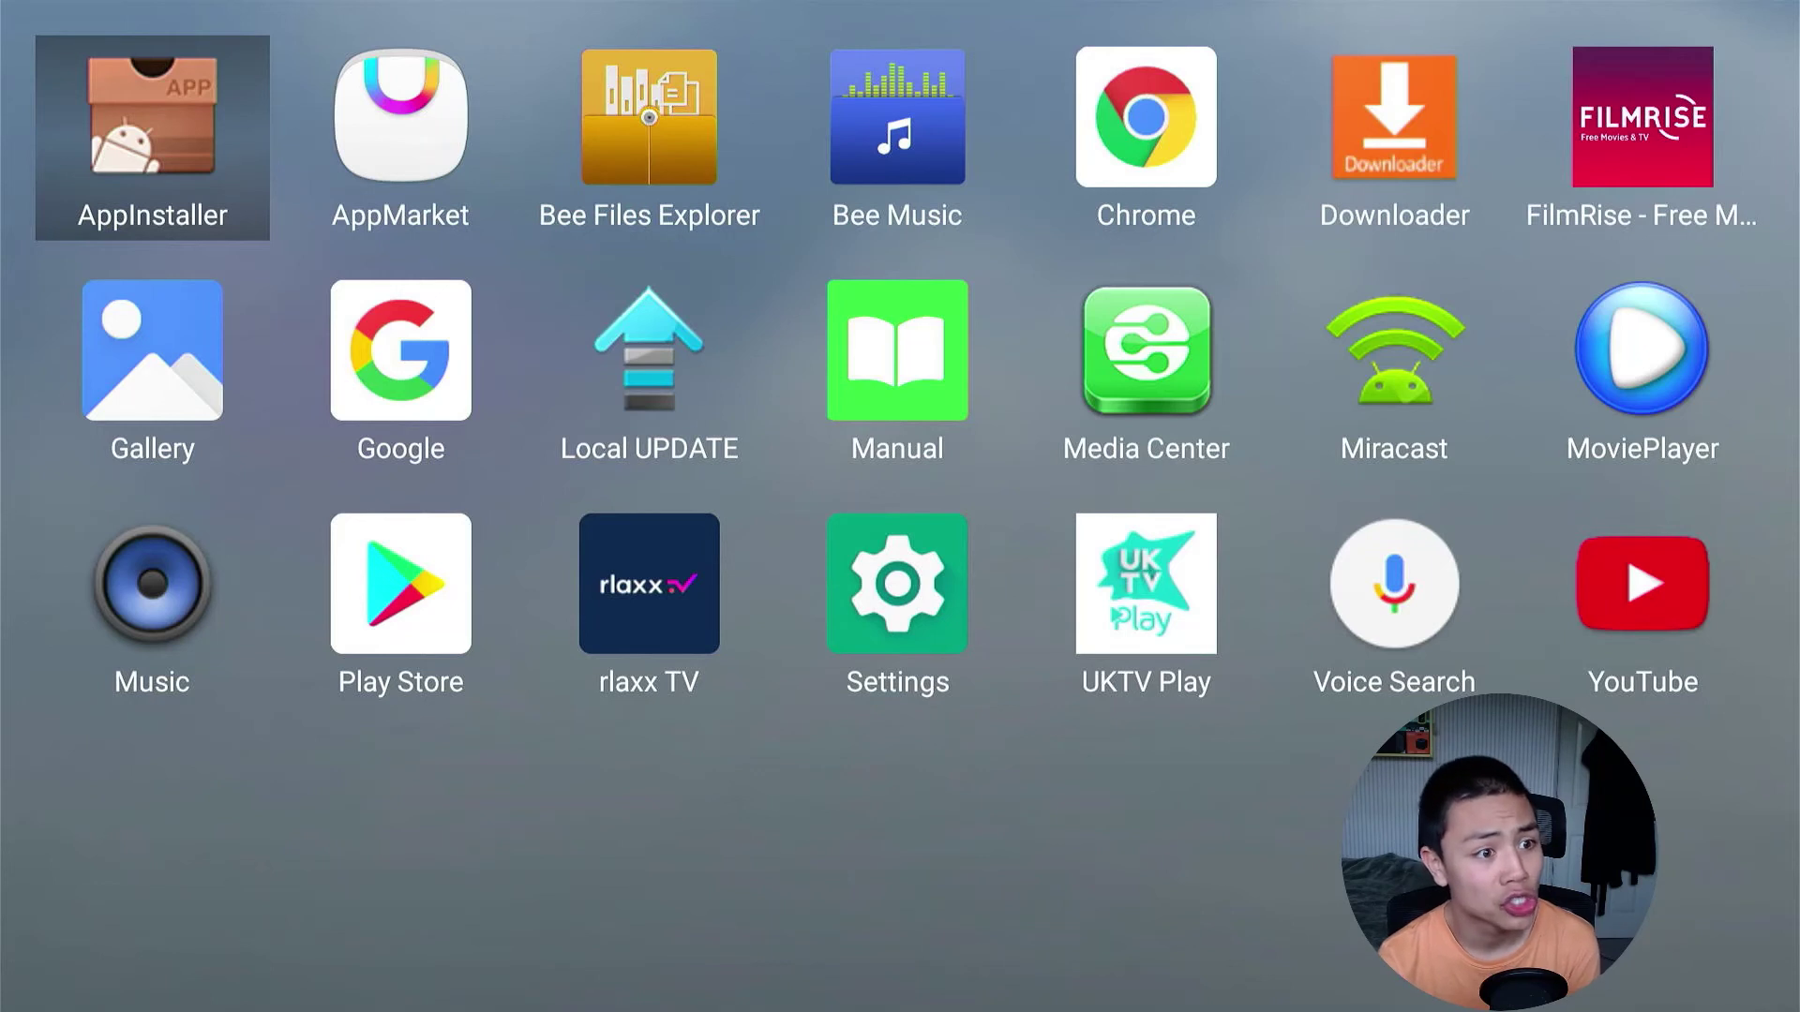
key(Right)
key(Right)
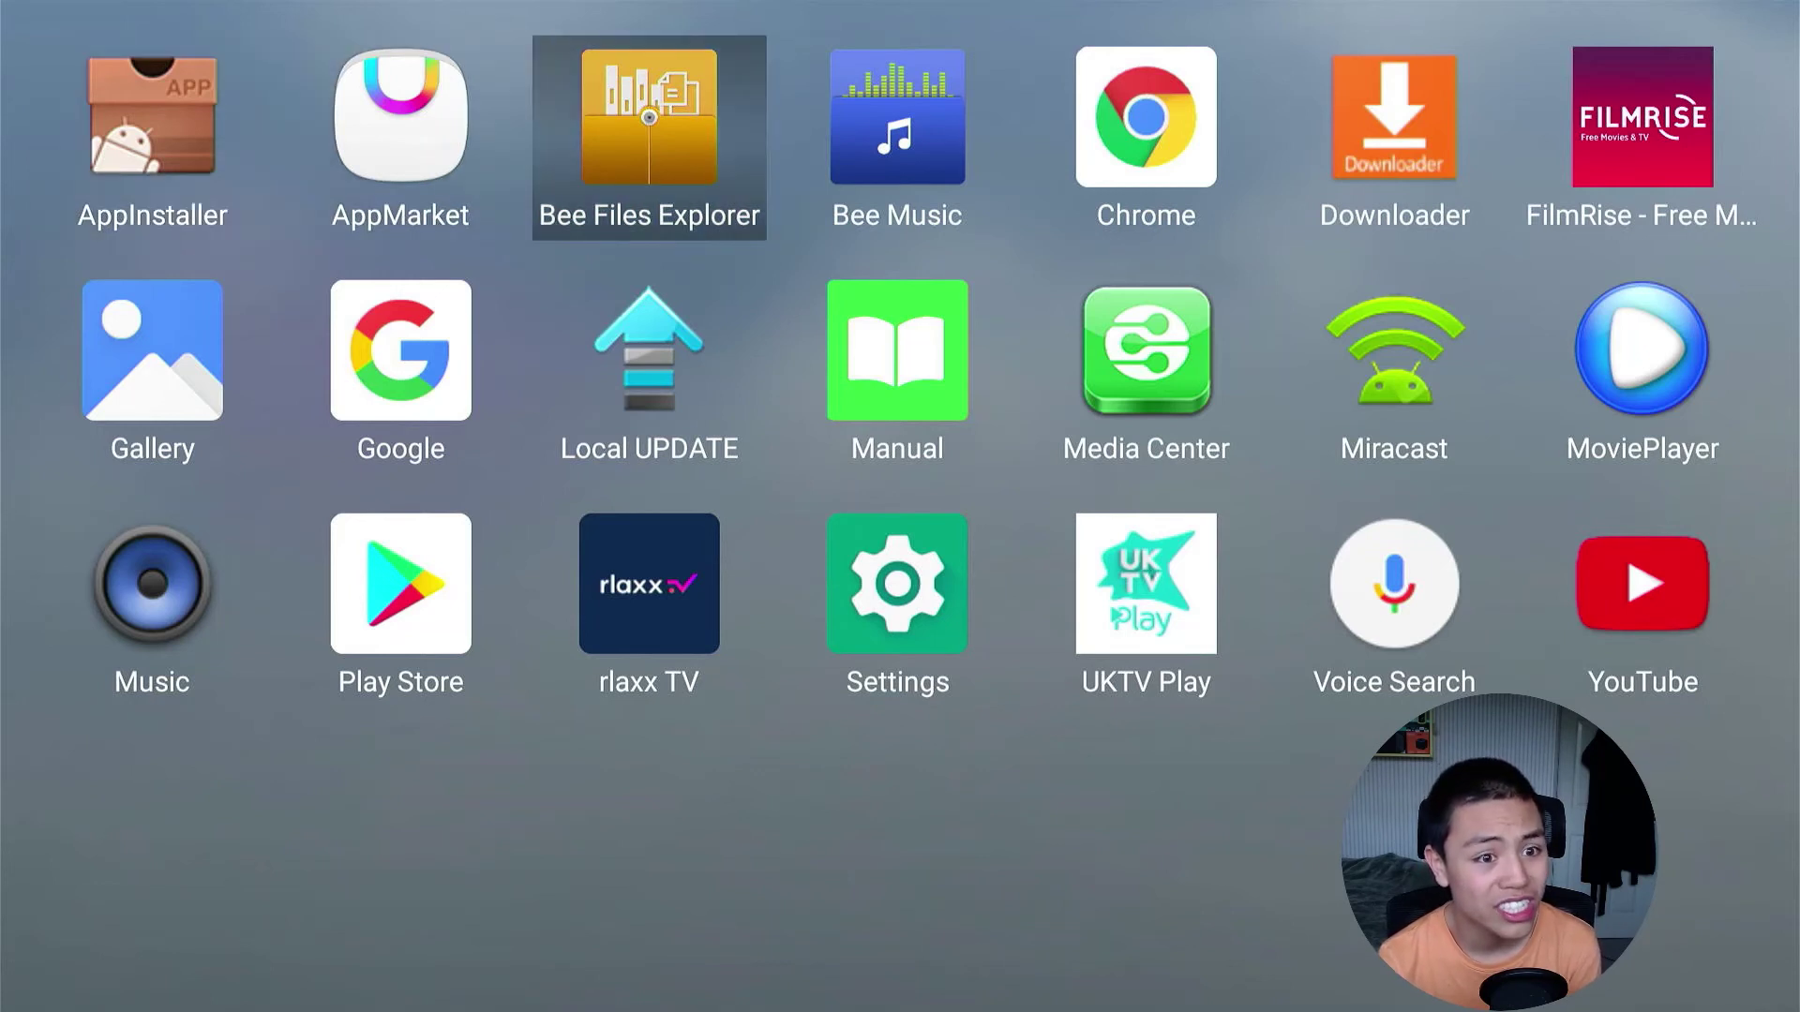
key(Left)
key(Left)
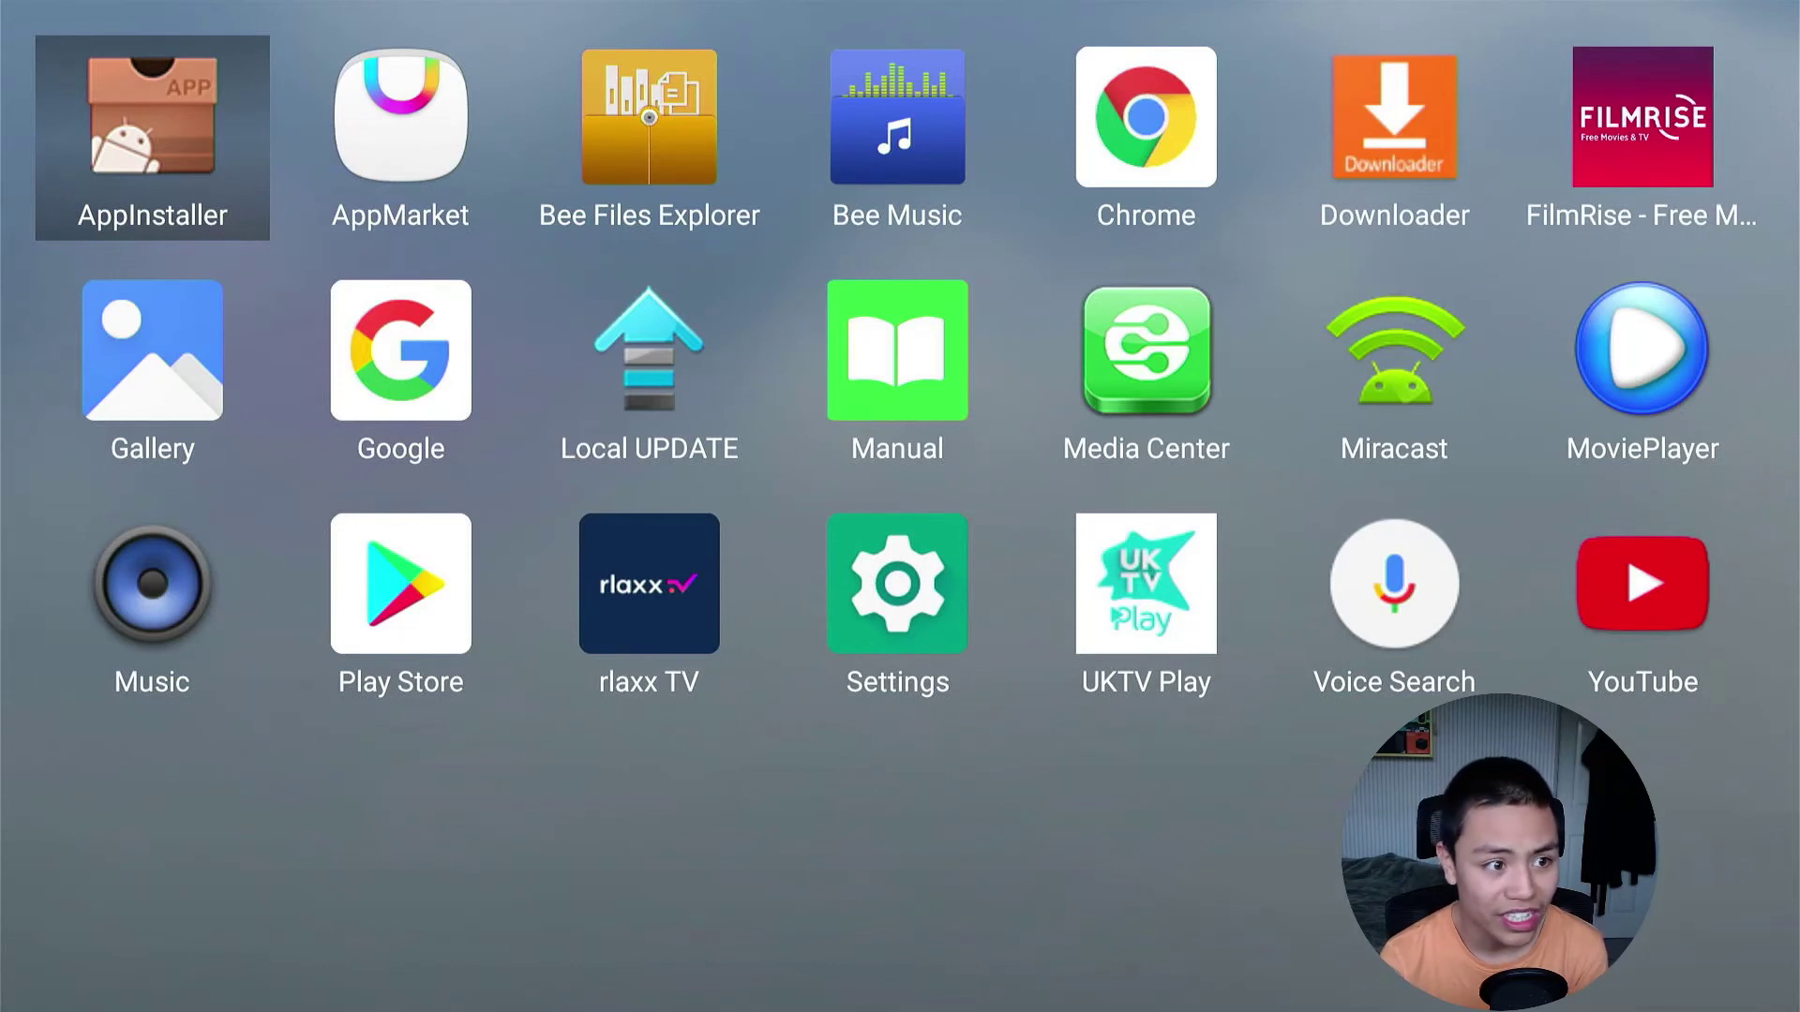
key(Right)
key(Right)
key(Right)
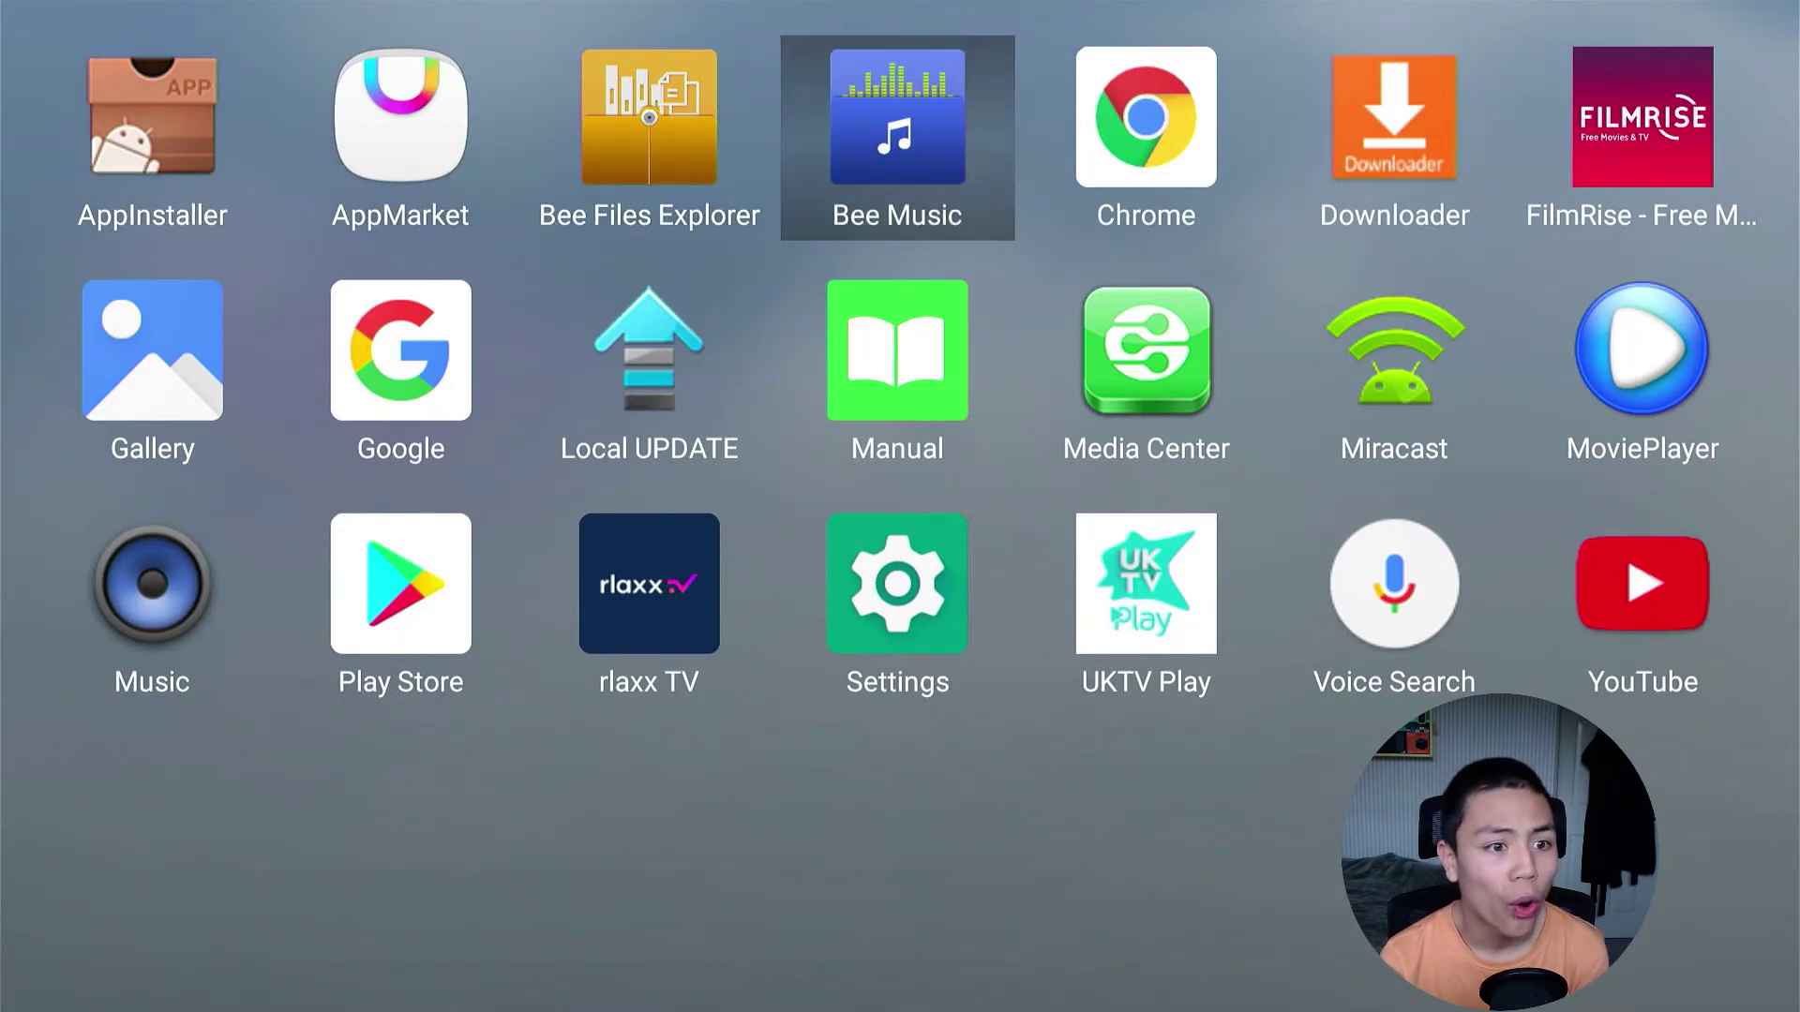
key(Left)
key(Left)
key(Right)
key(Left)
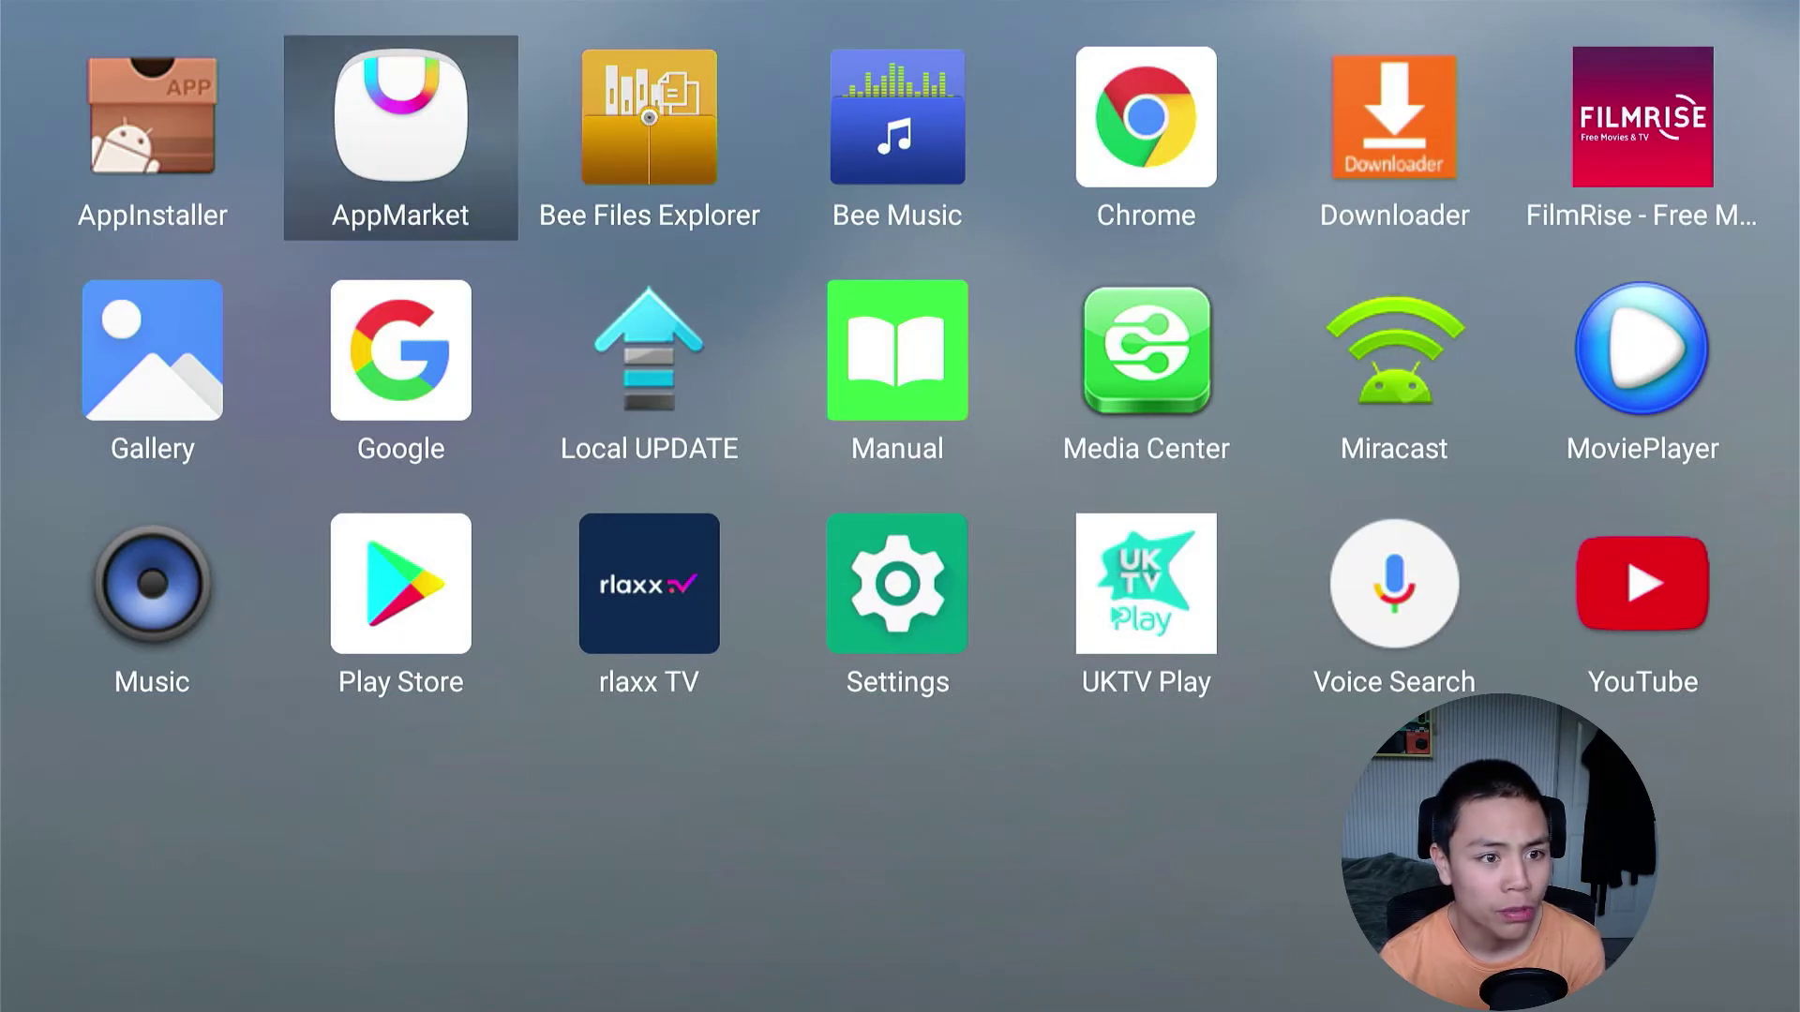
key(Left)
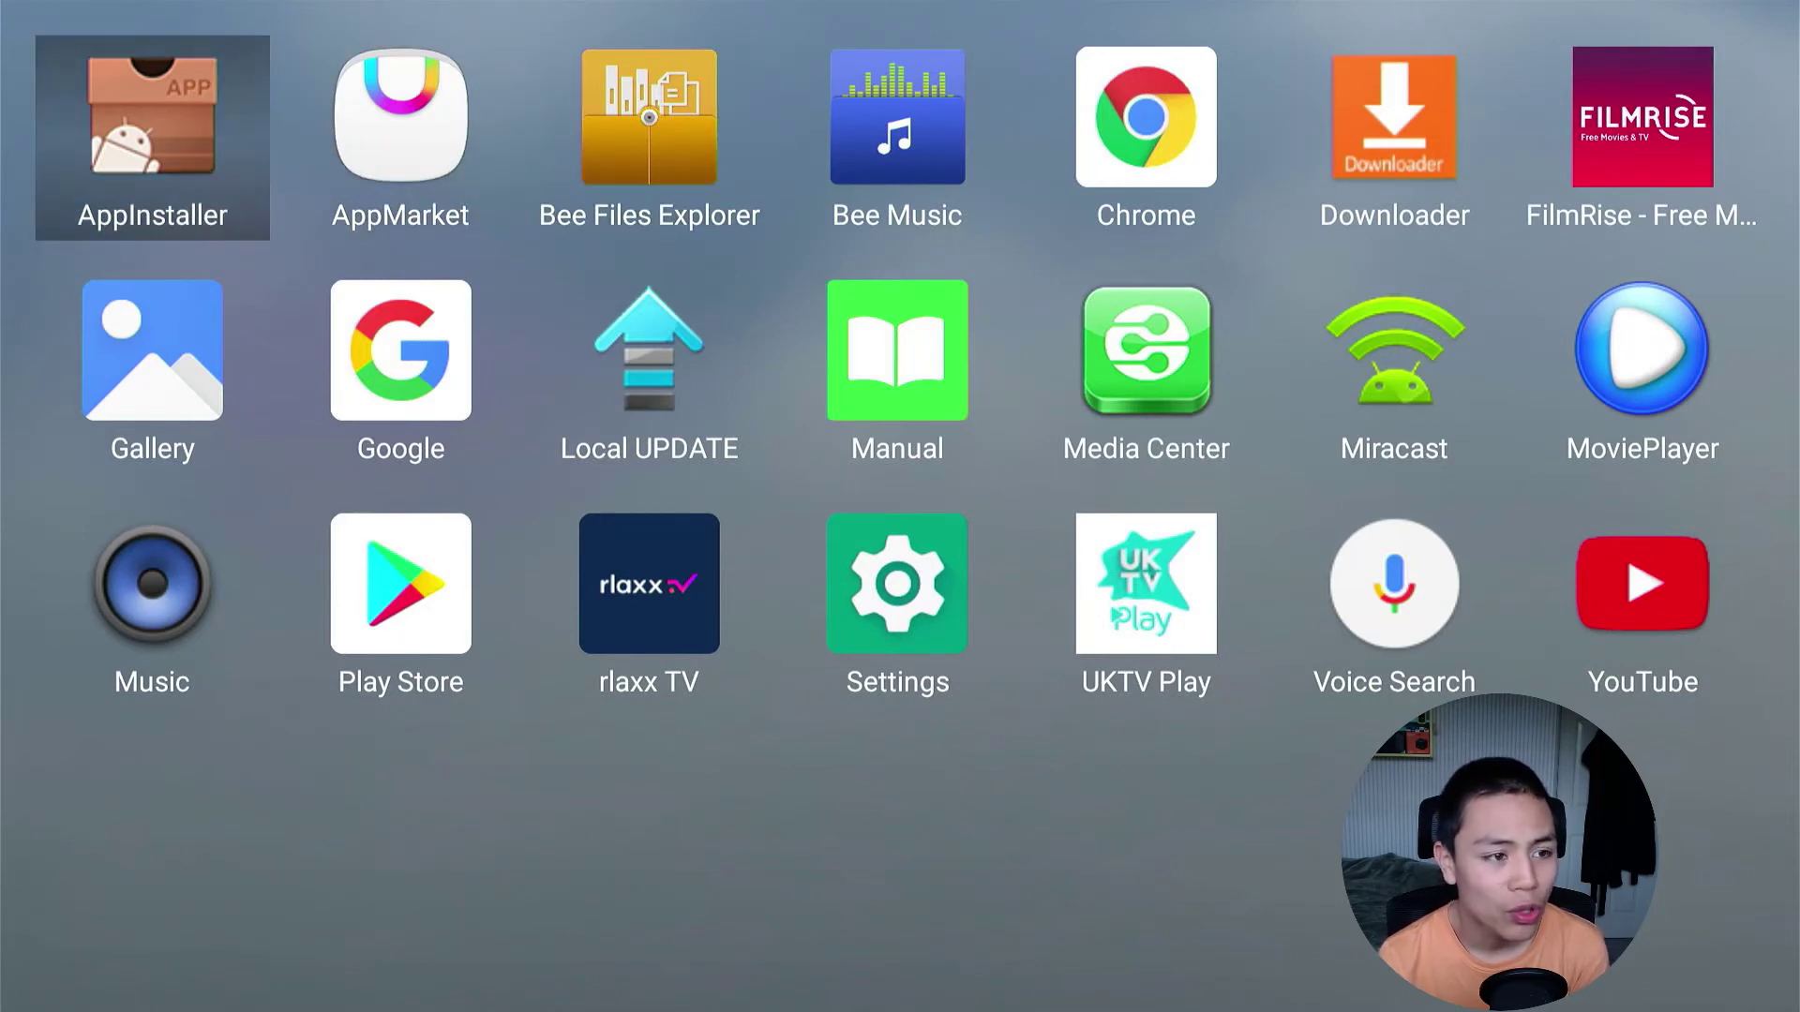
Launch AppInstaller and scan the SanDisk USB drive for APKs.
key(Return)
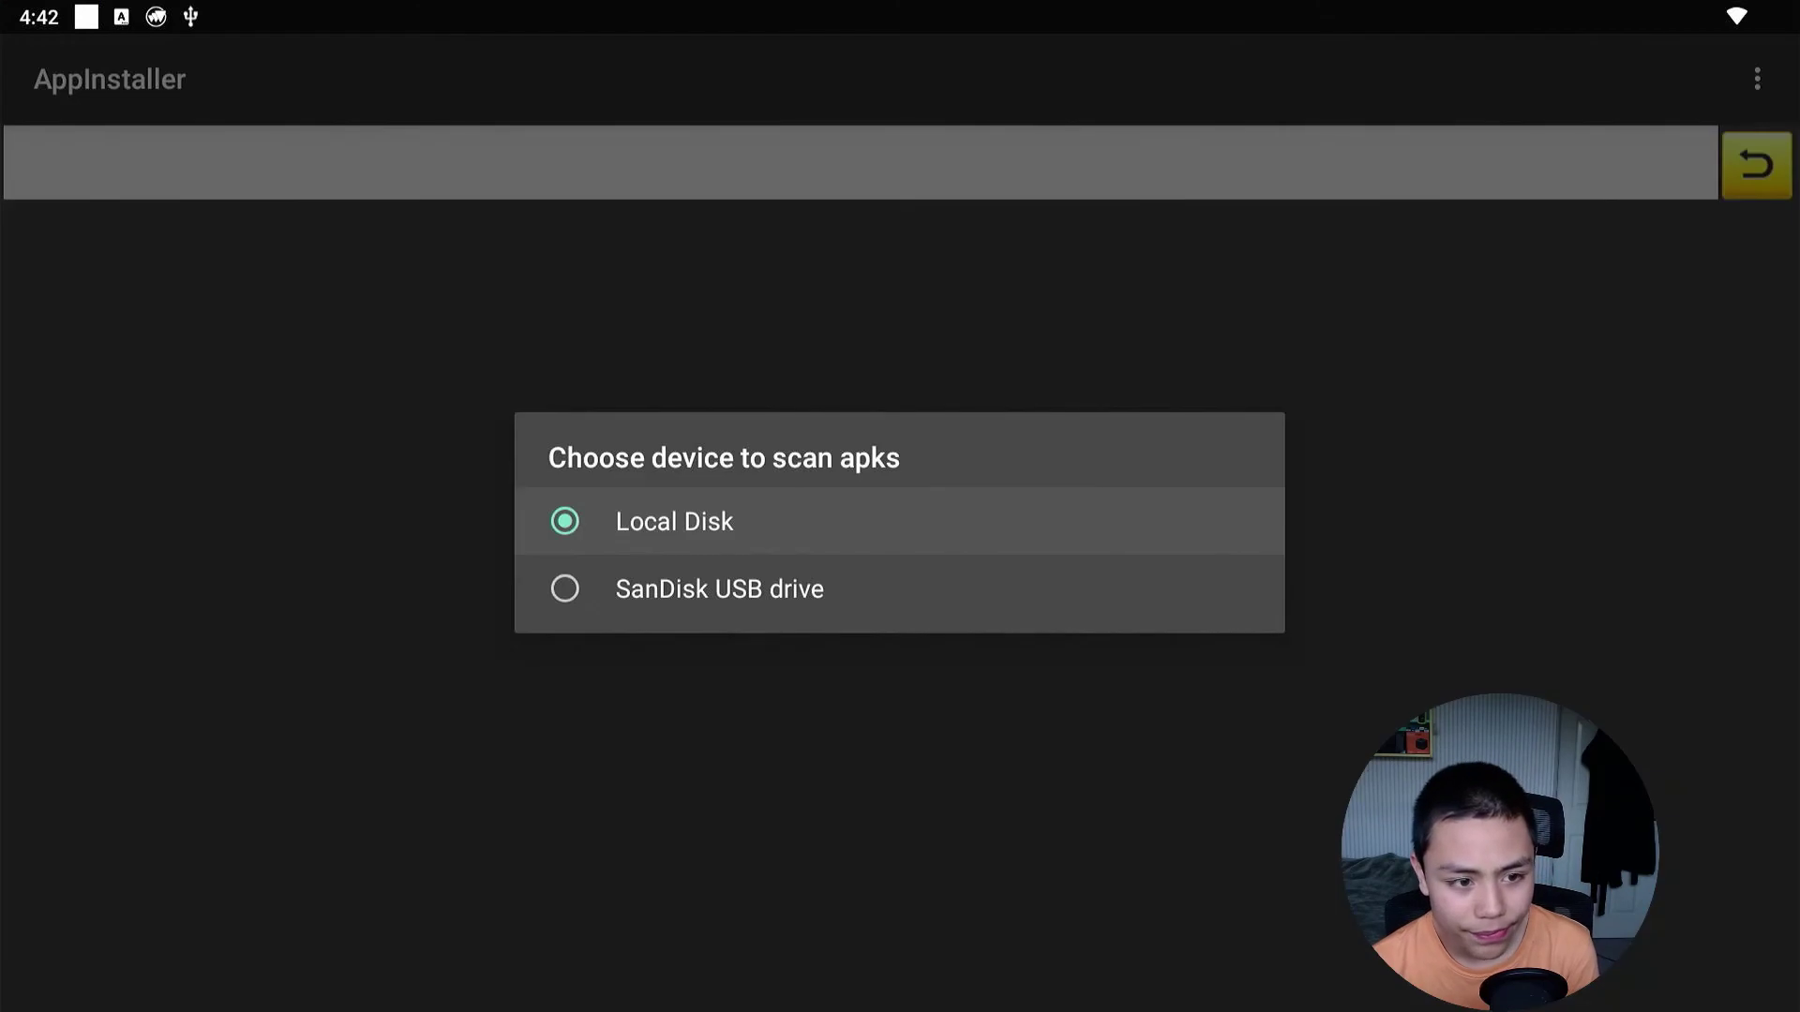
key(Down)
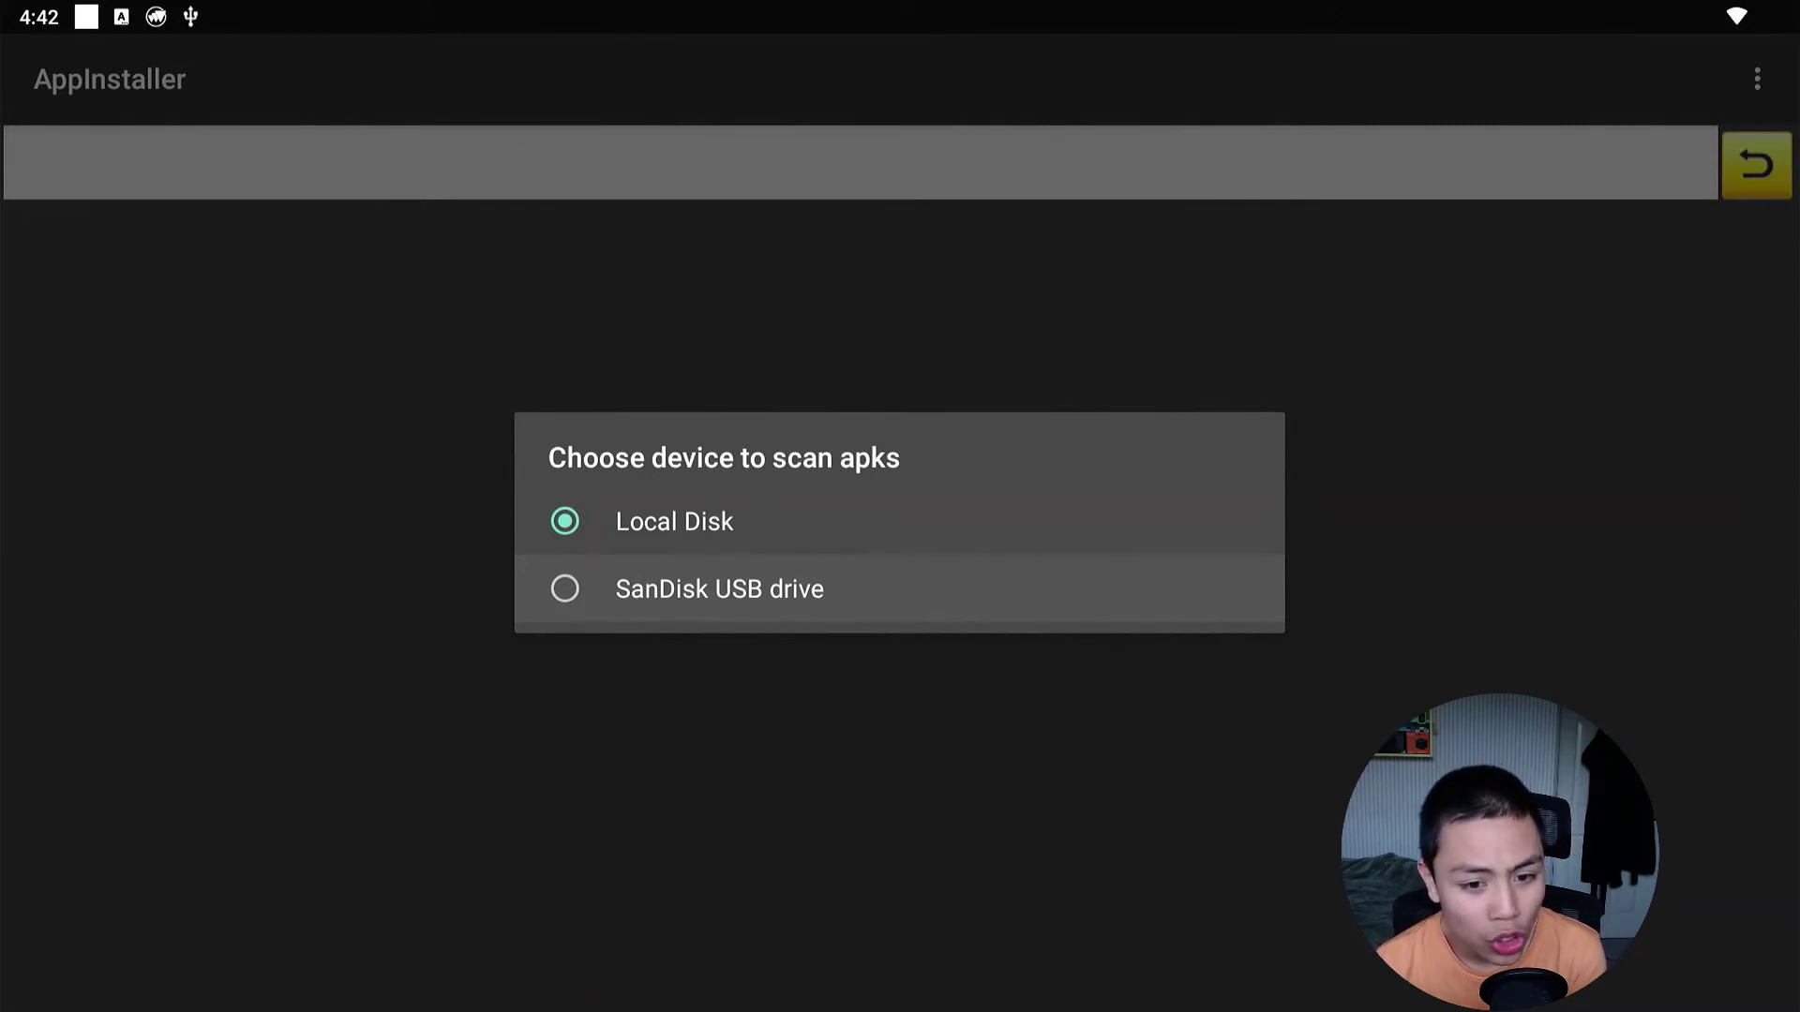
key(Return)
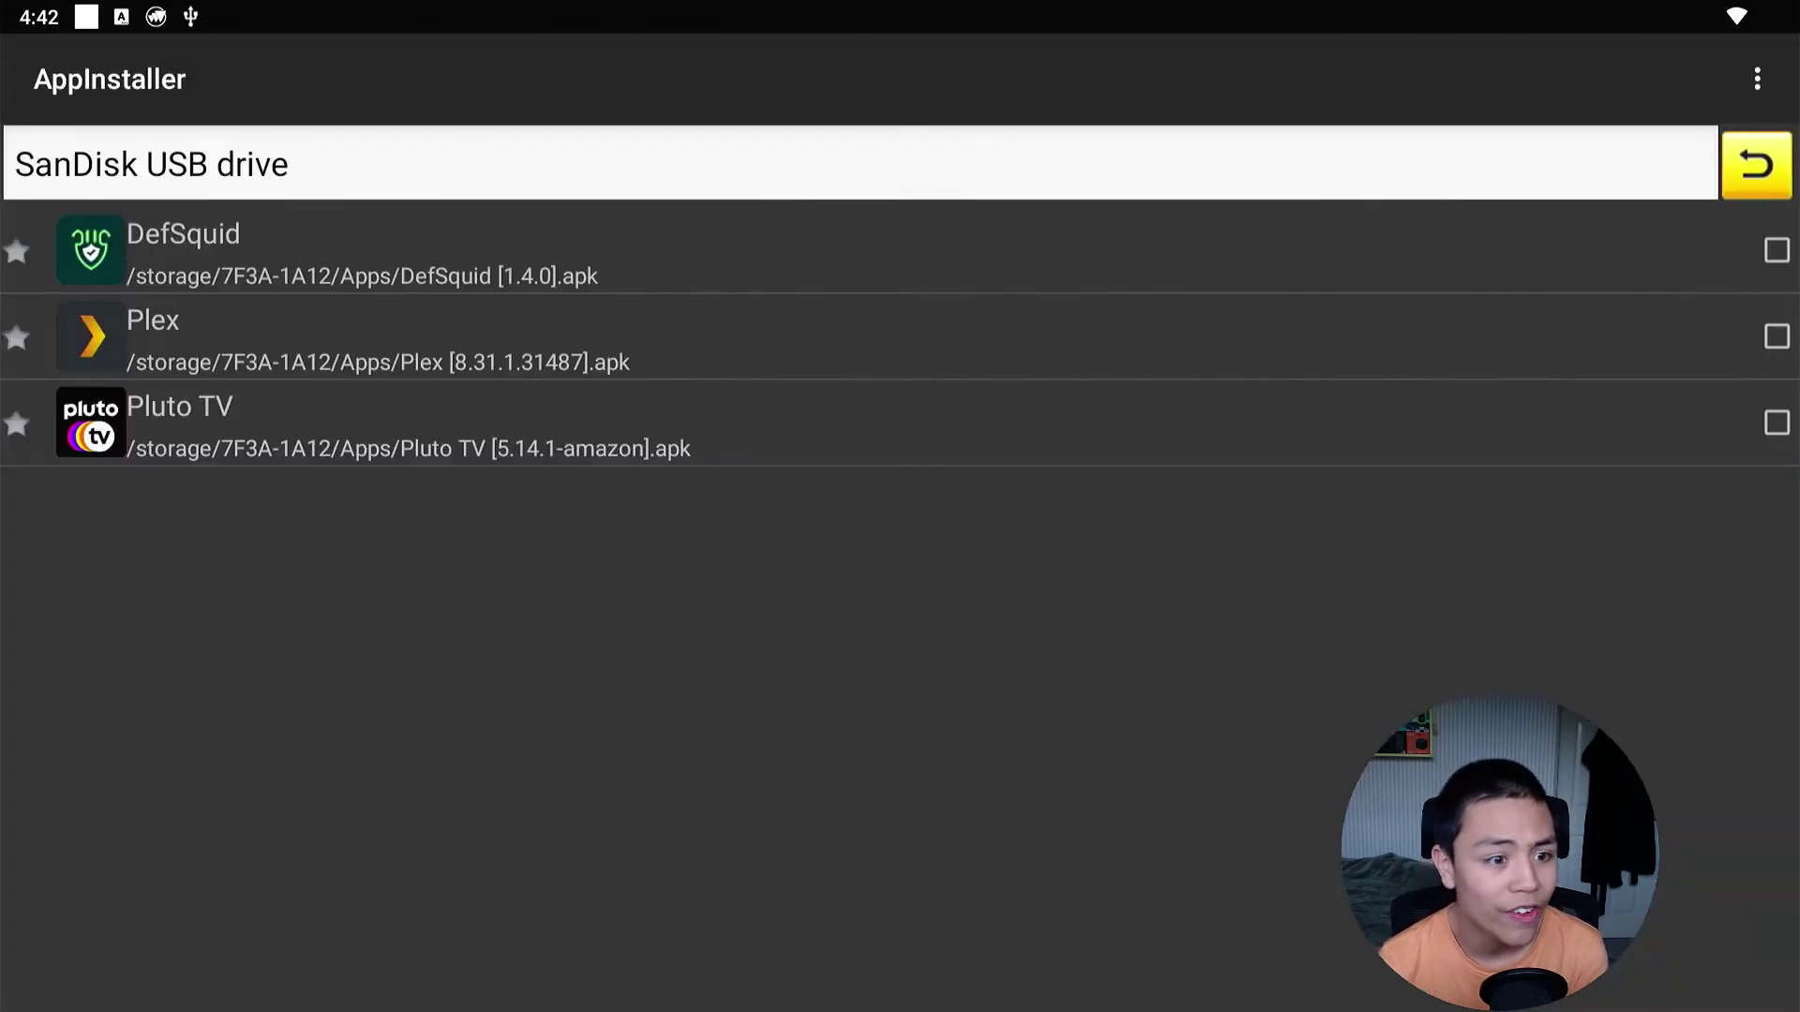
Install the DefSquid APK and close the finished install screen.
key(Down)
key(Down)
key(Down)
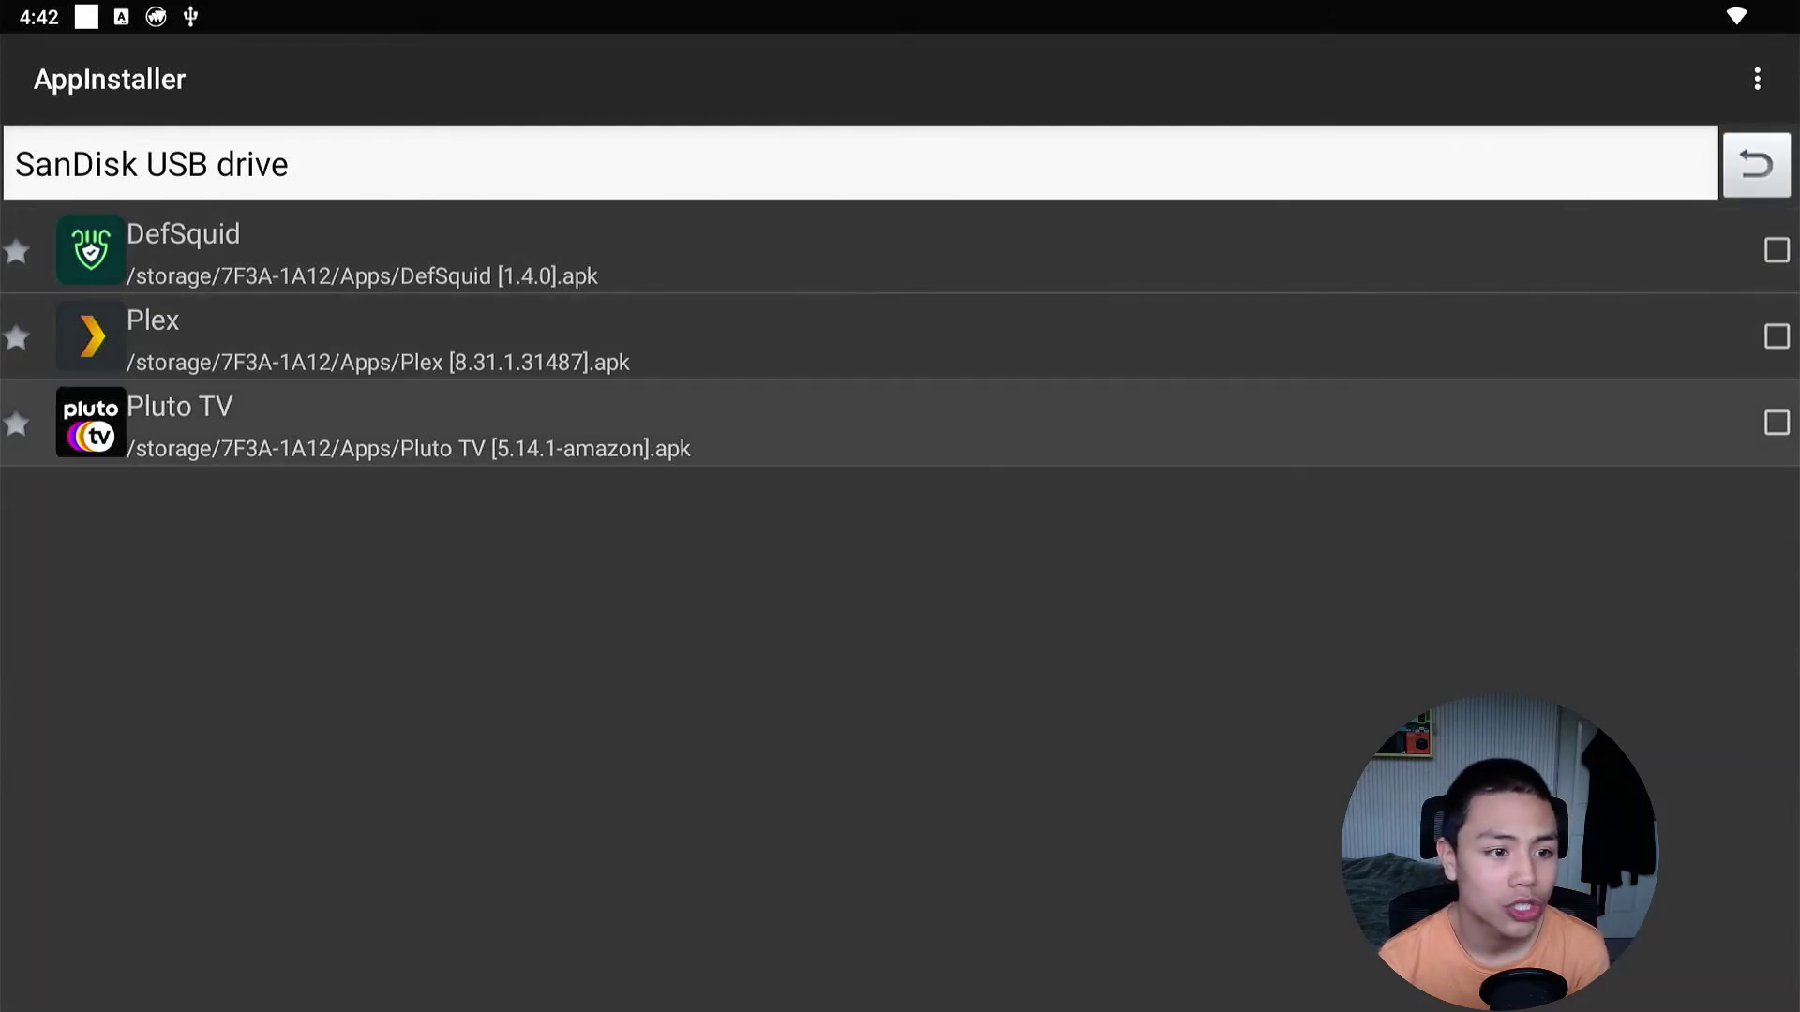
key(Up)
key(Up)
key(Down)
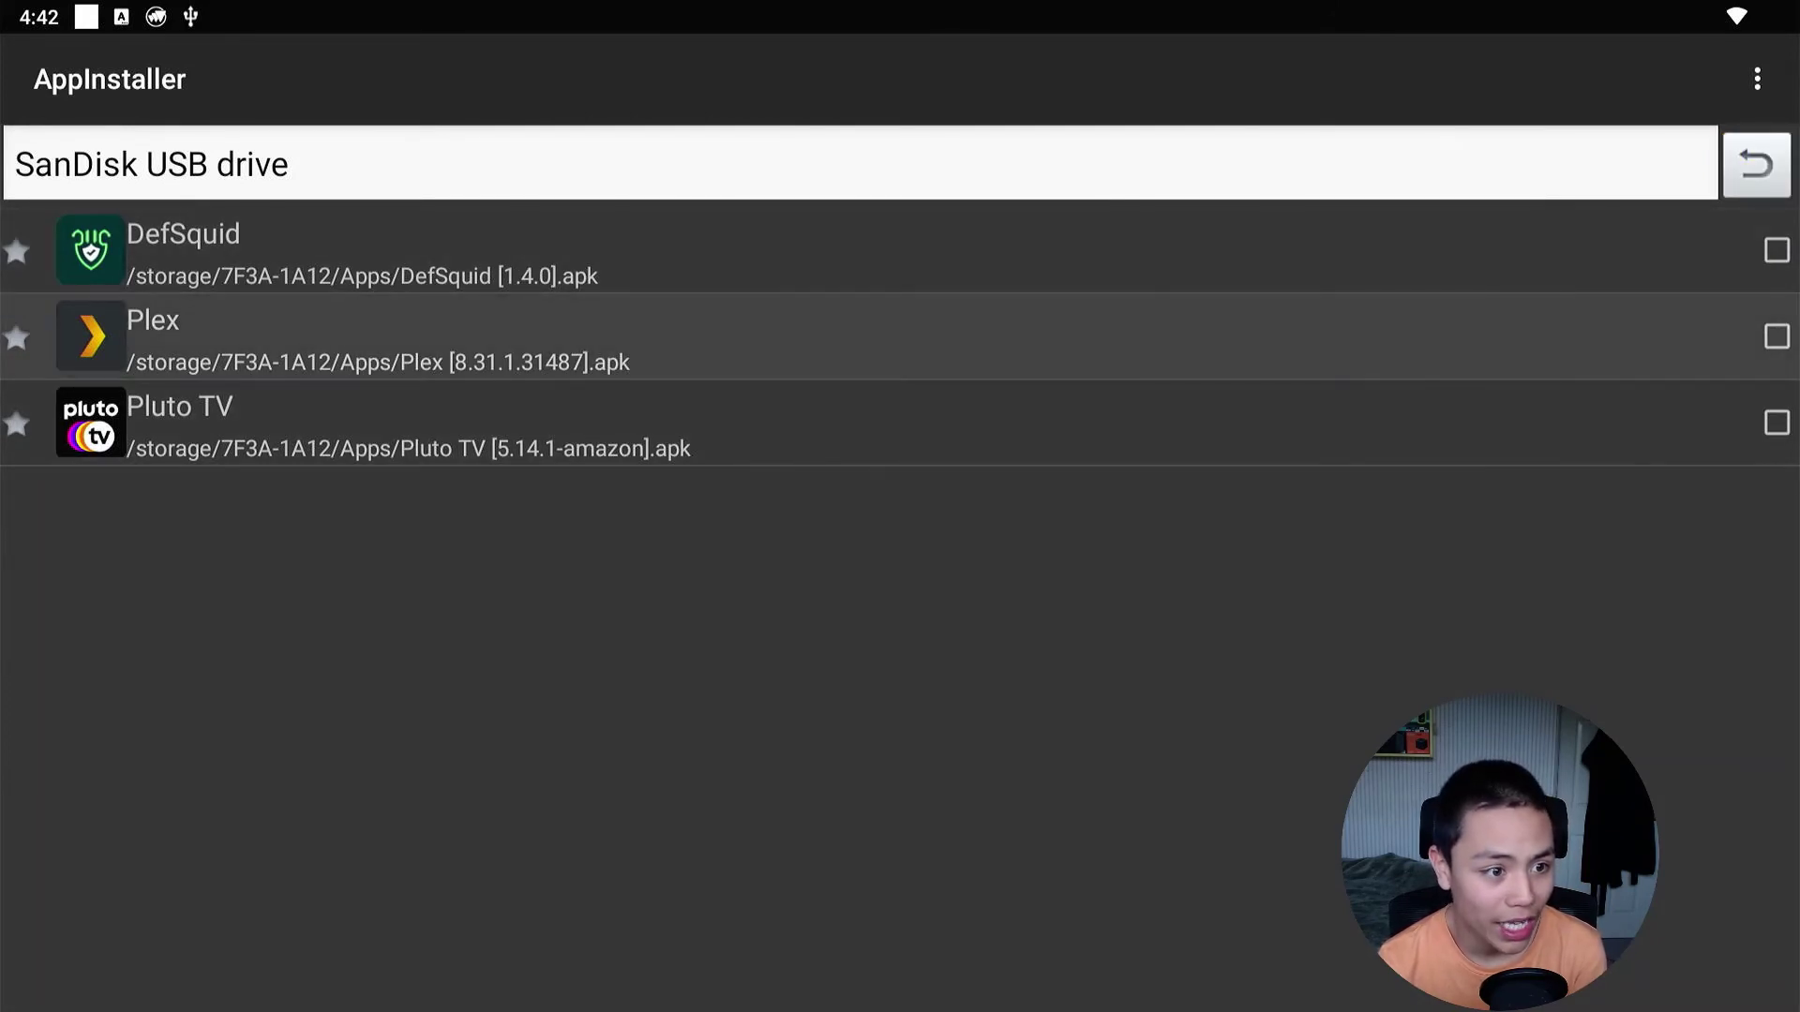
key(Up)
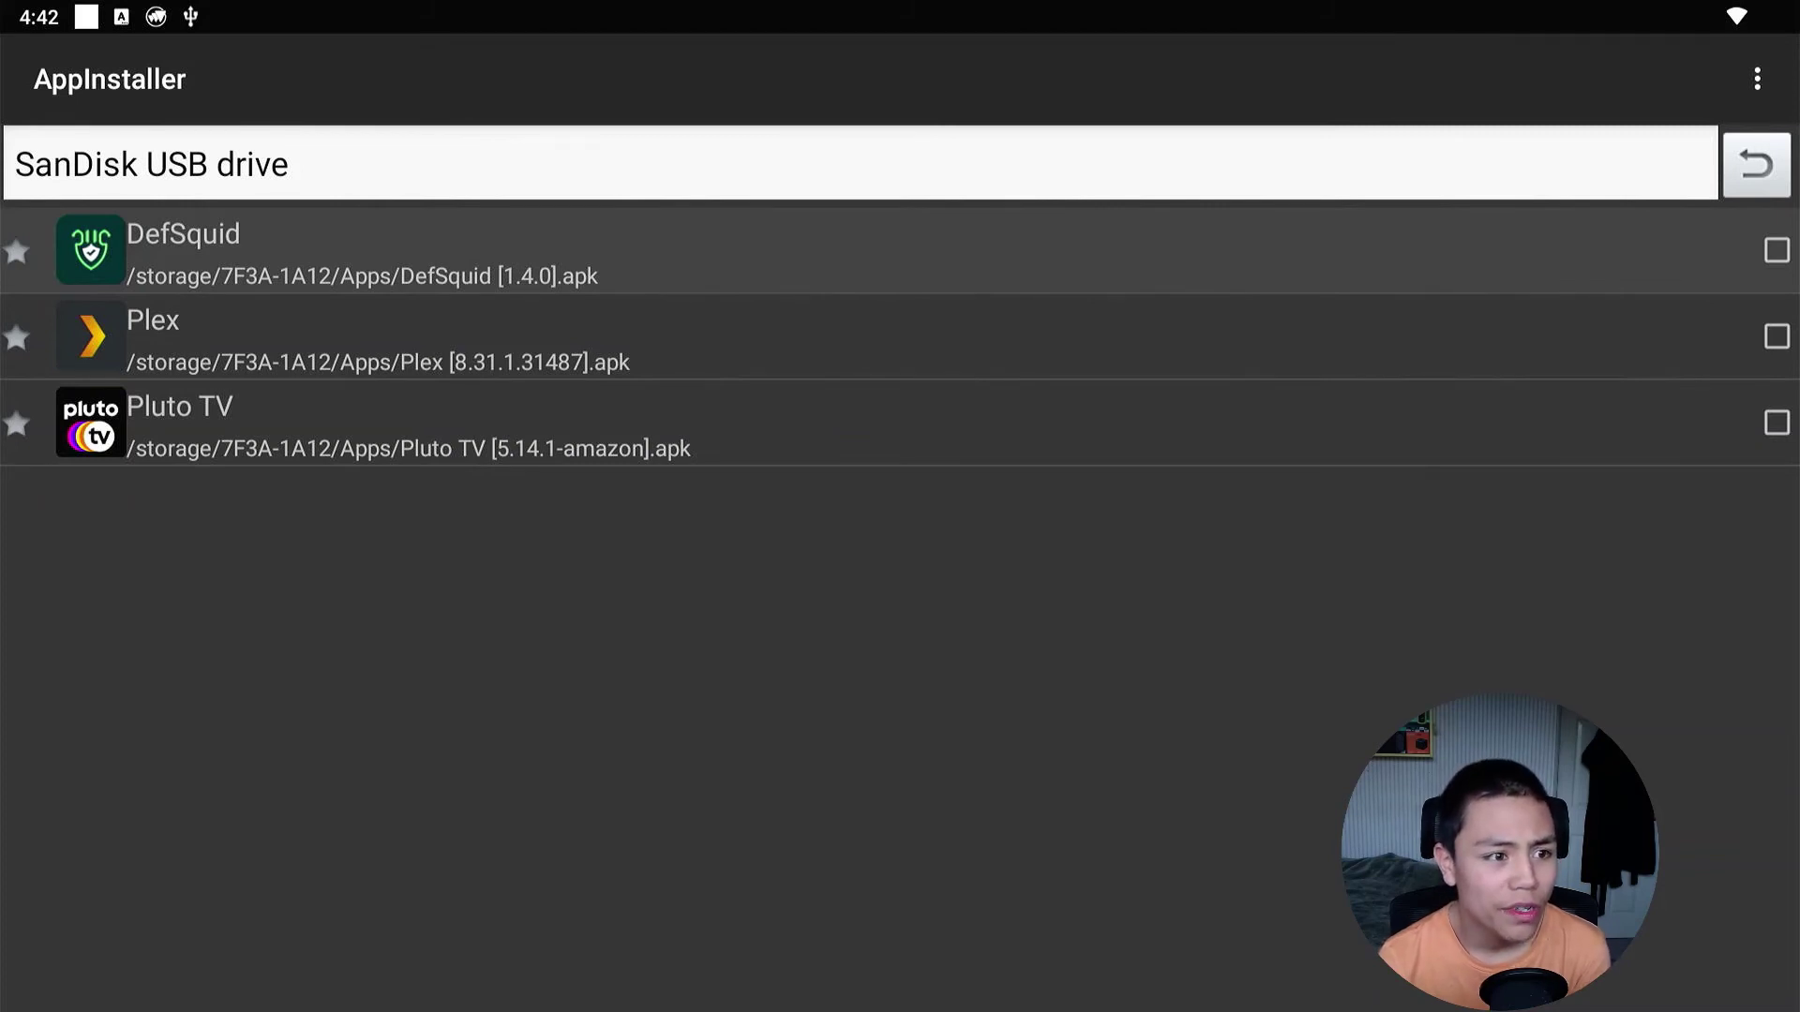
key(Return)
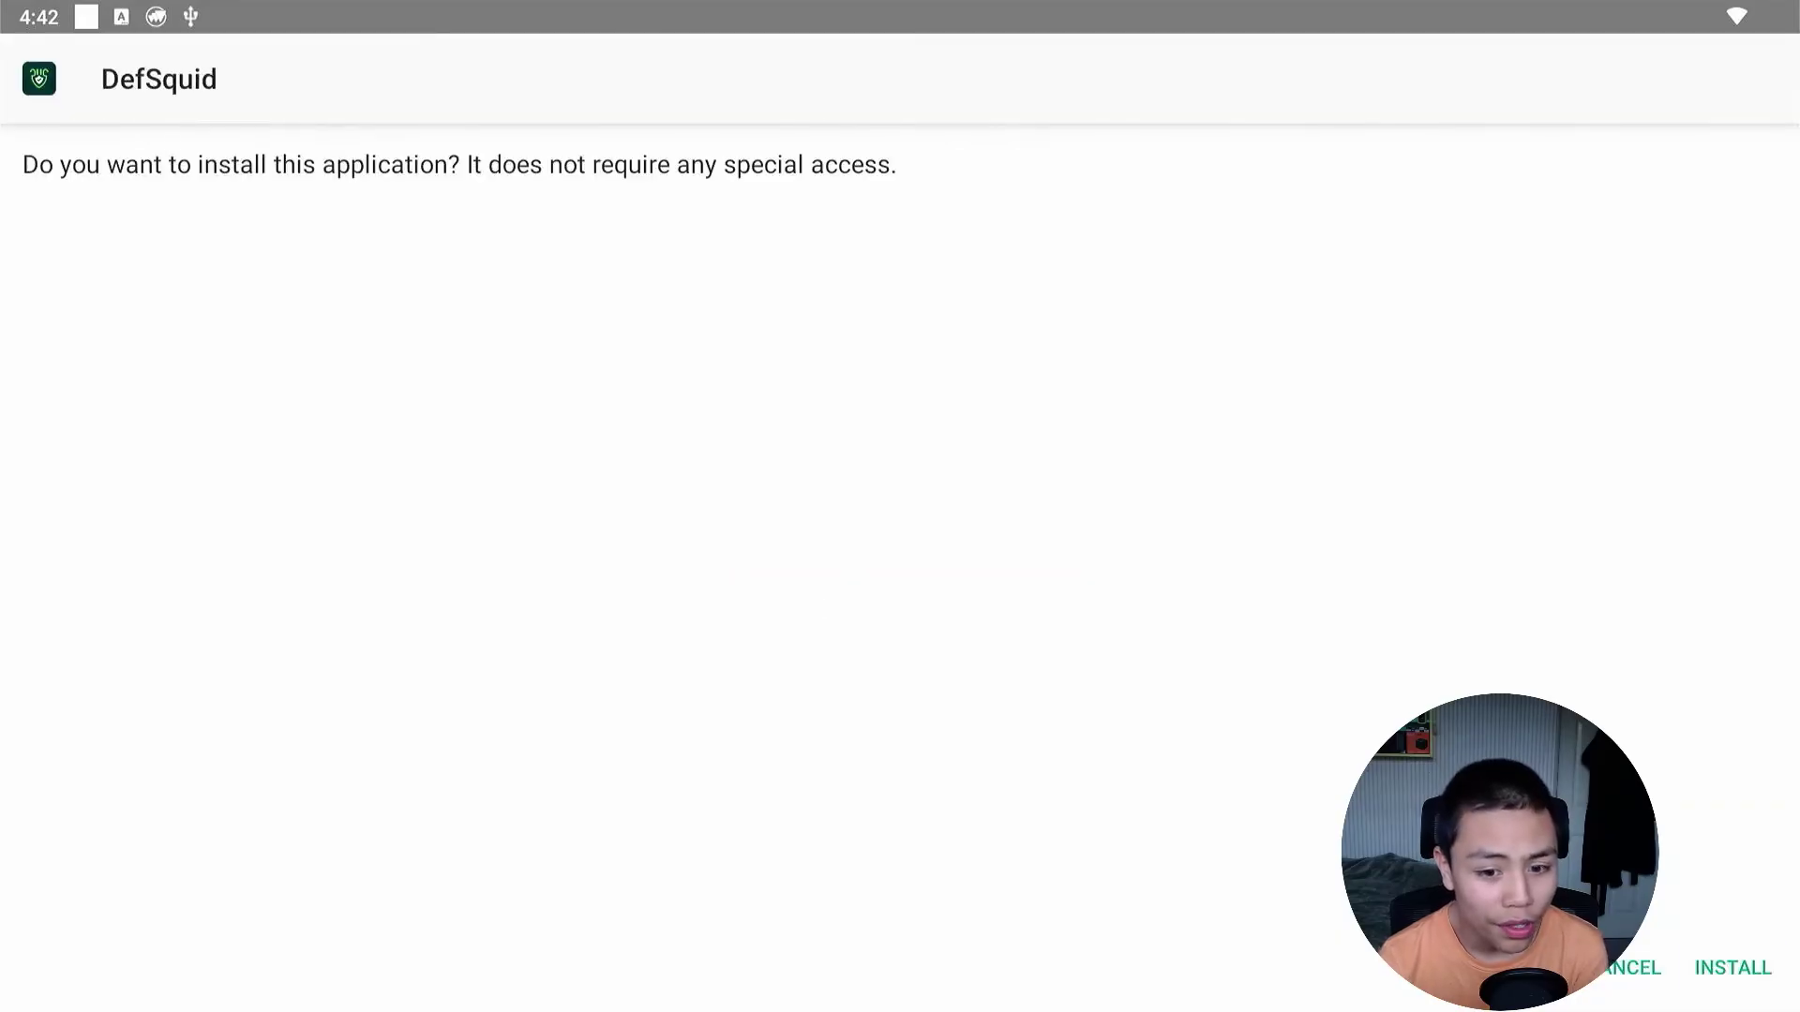
key(Right)
key(Return)
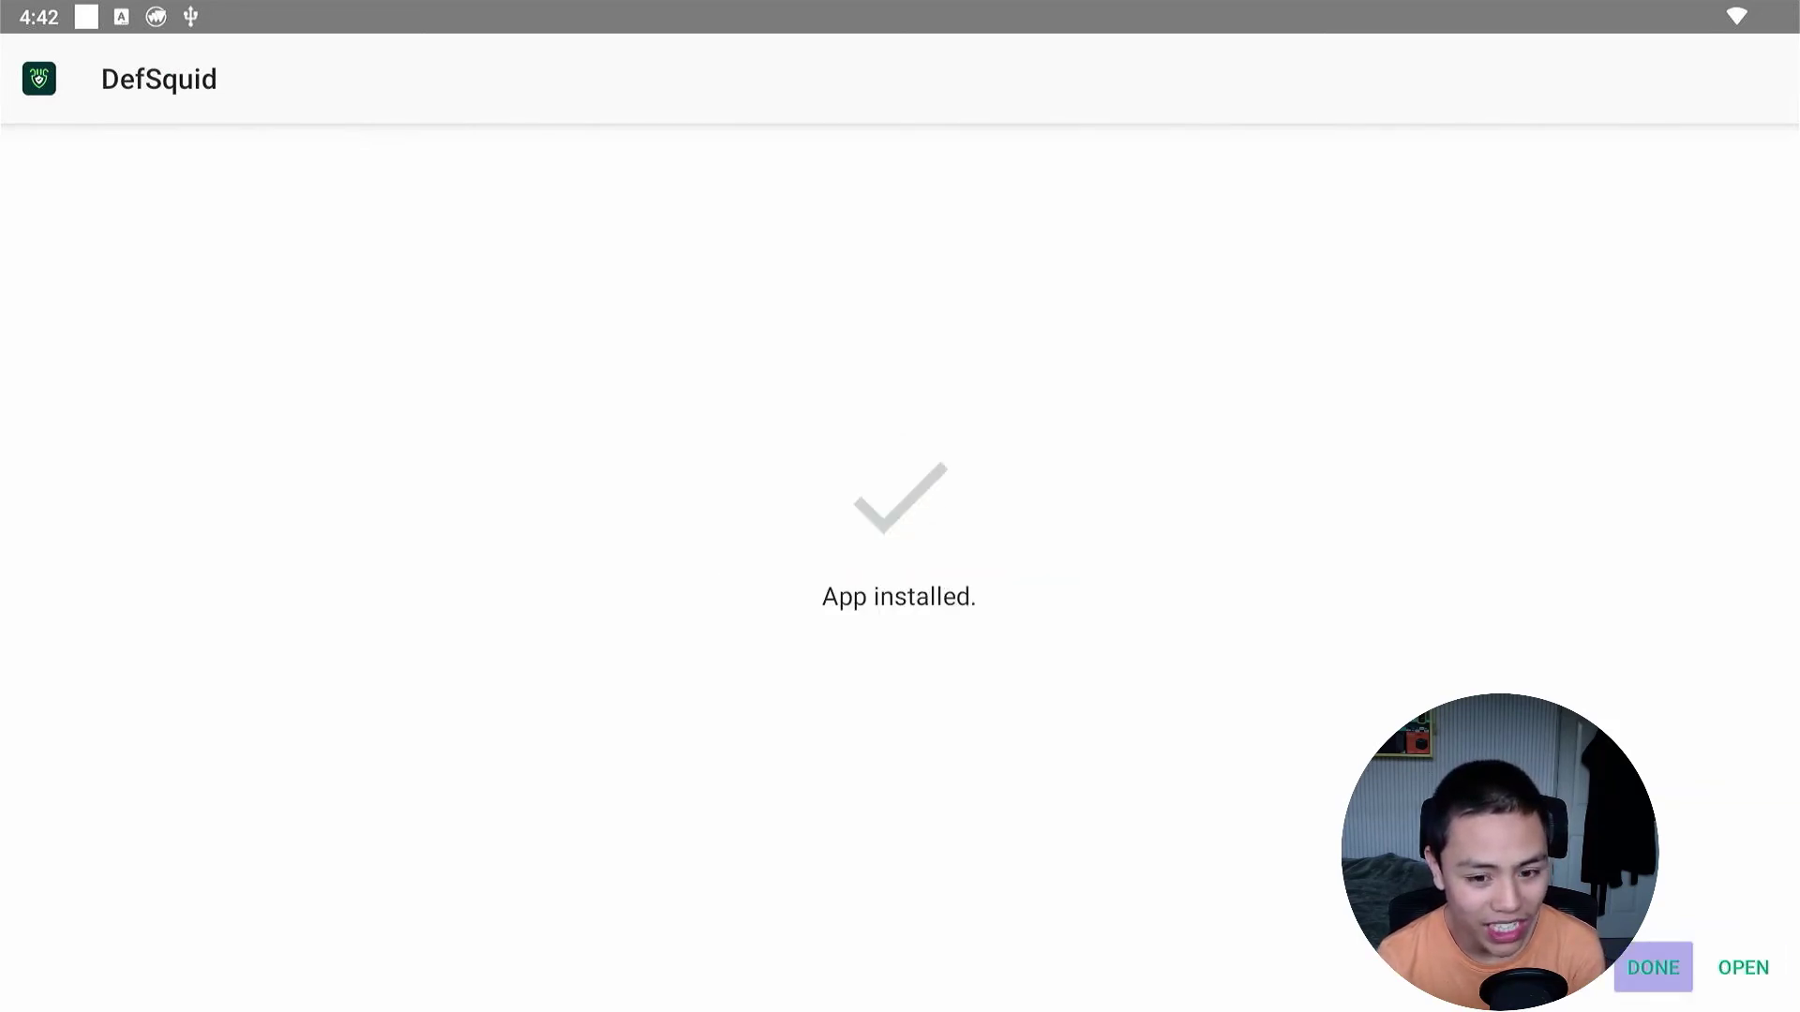
key(Return)
Install the Plex APK and close the finished install screen.
key(Down)
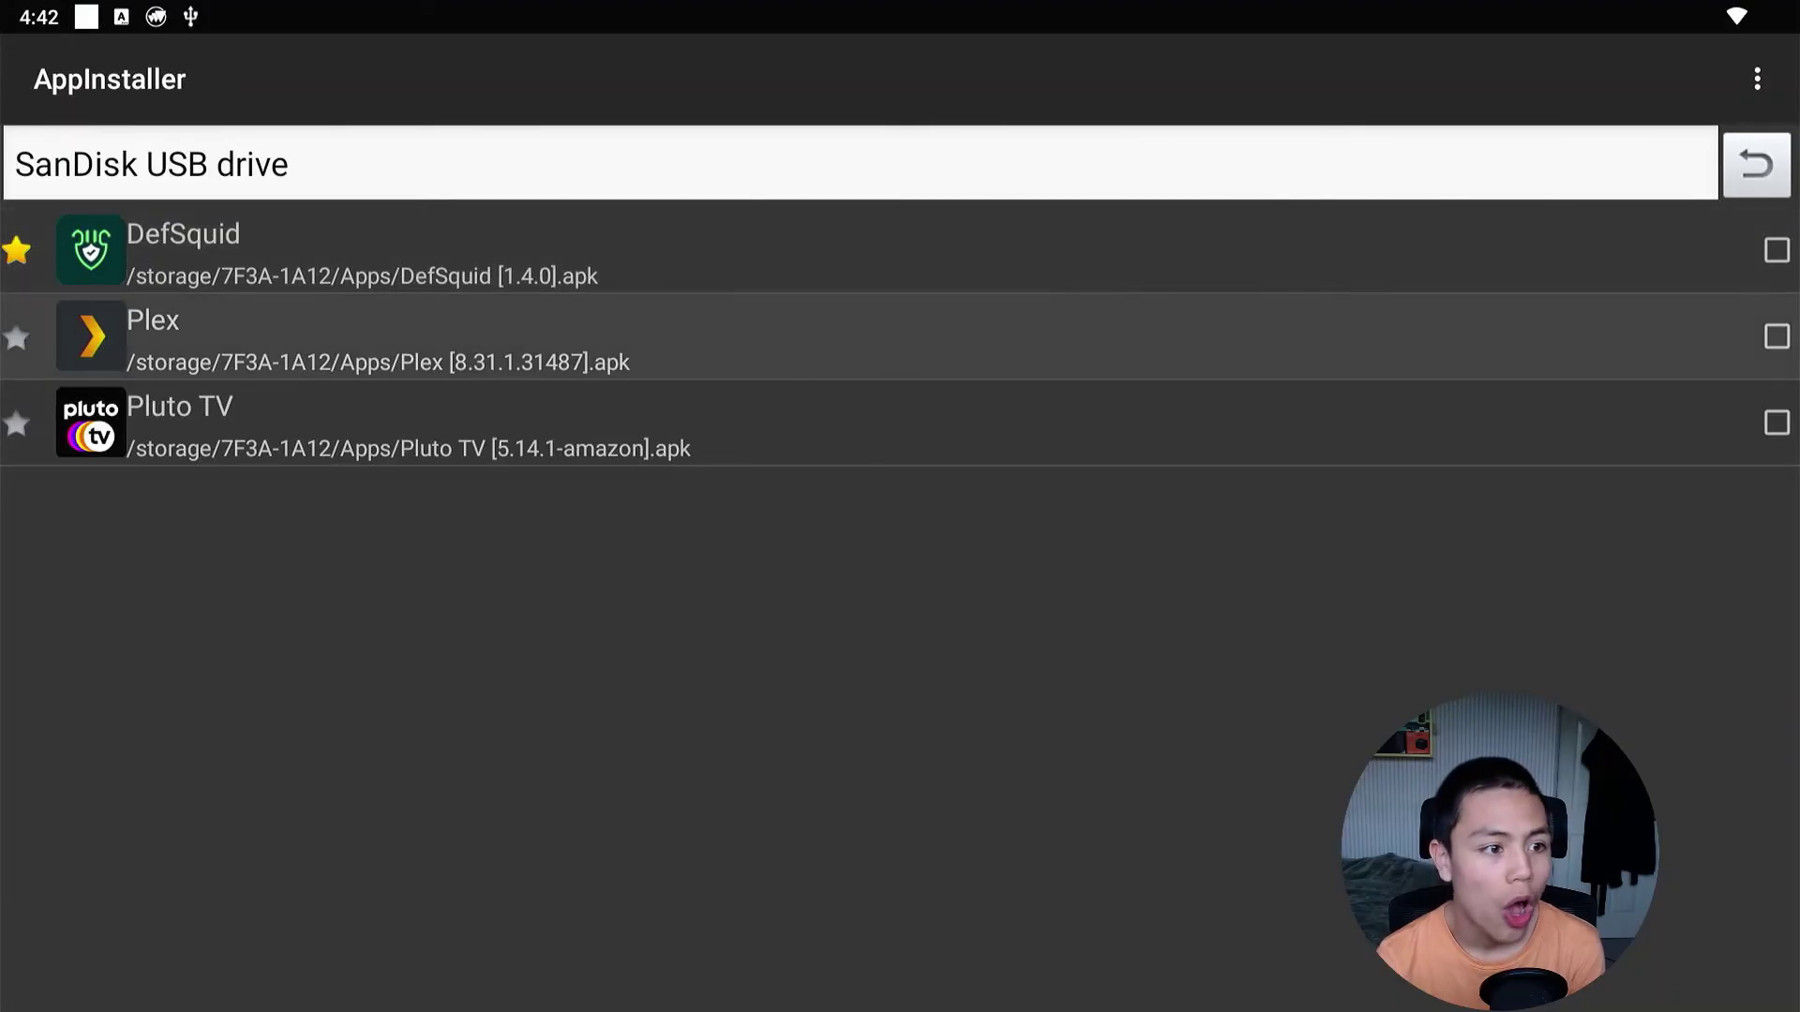
key(Return)
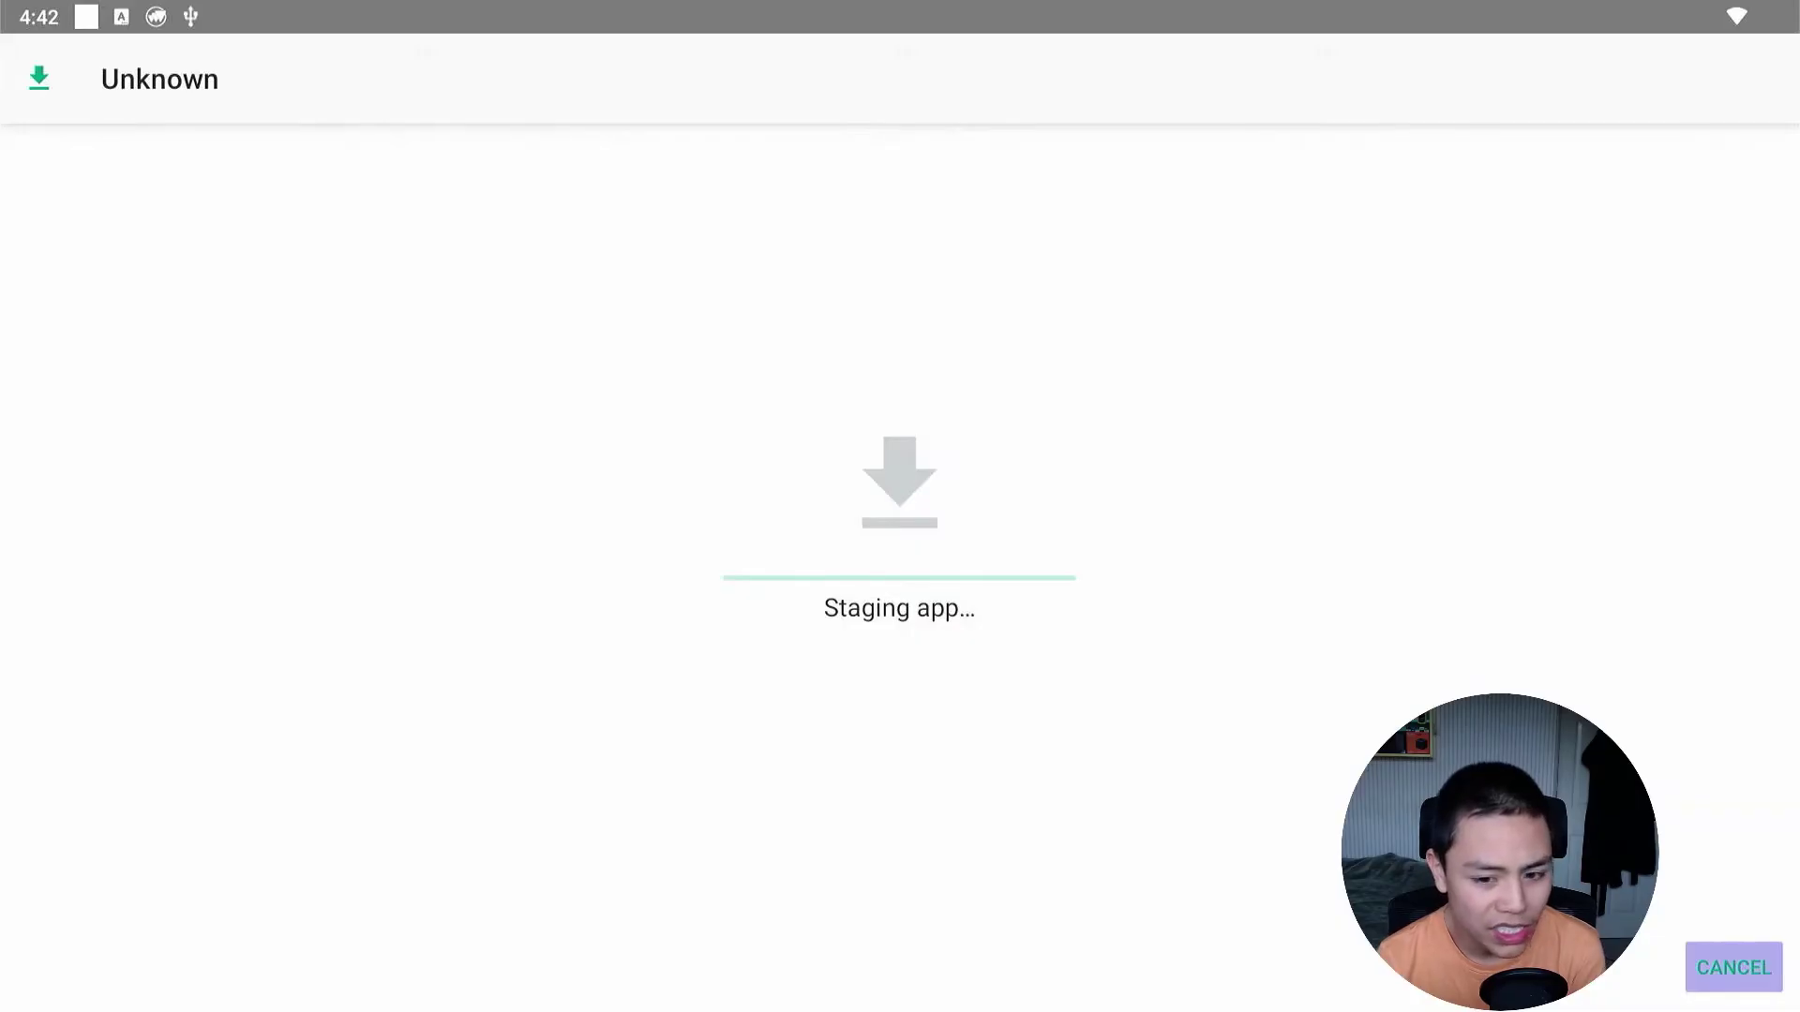
key(Right)
key(Return)
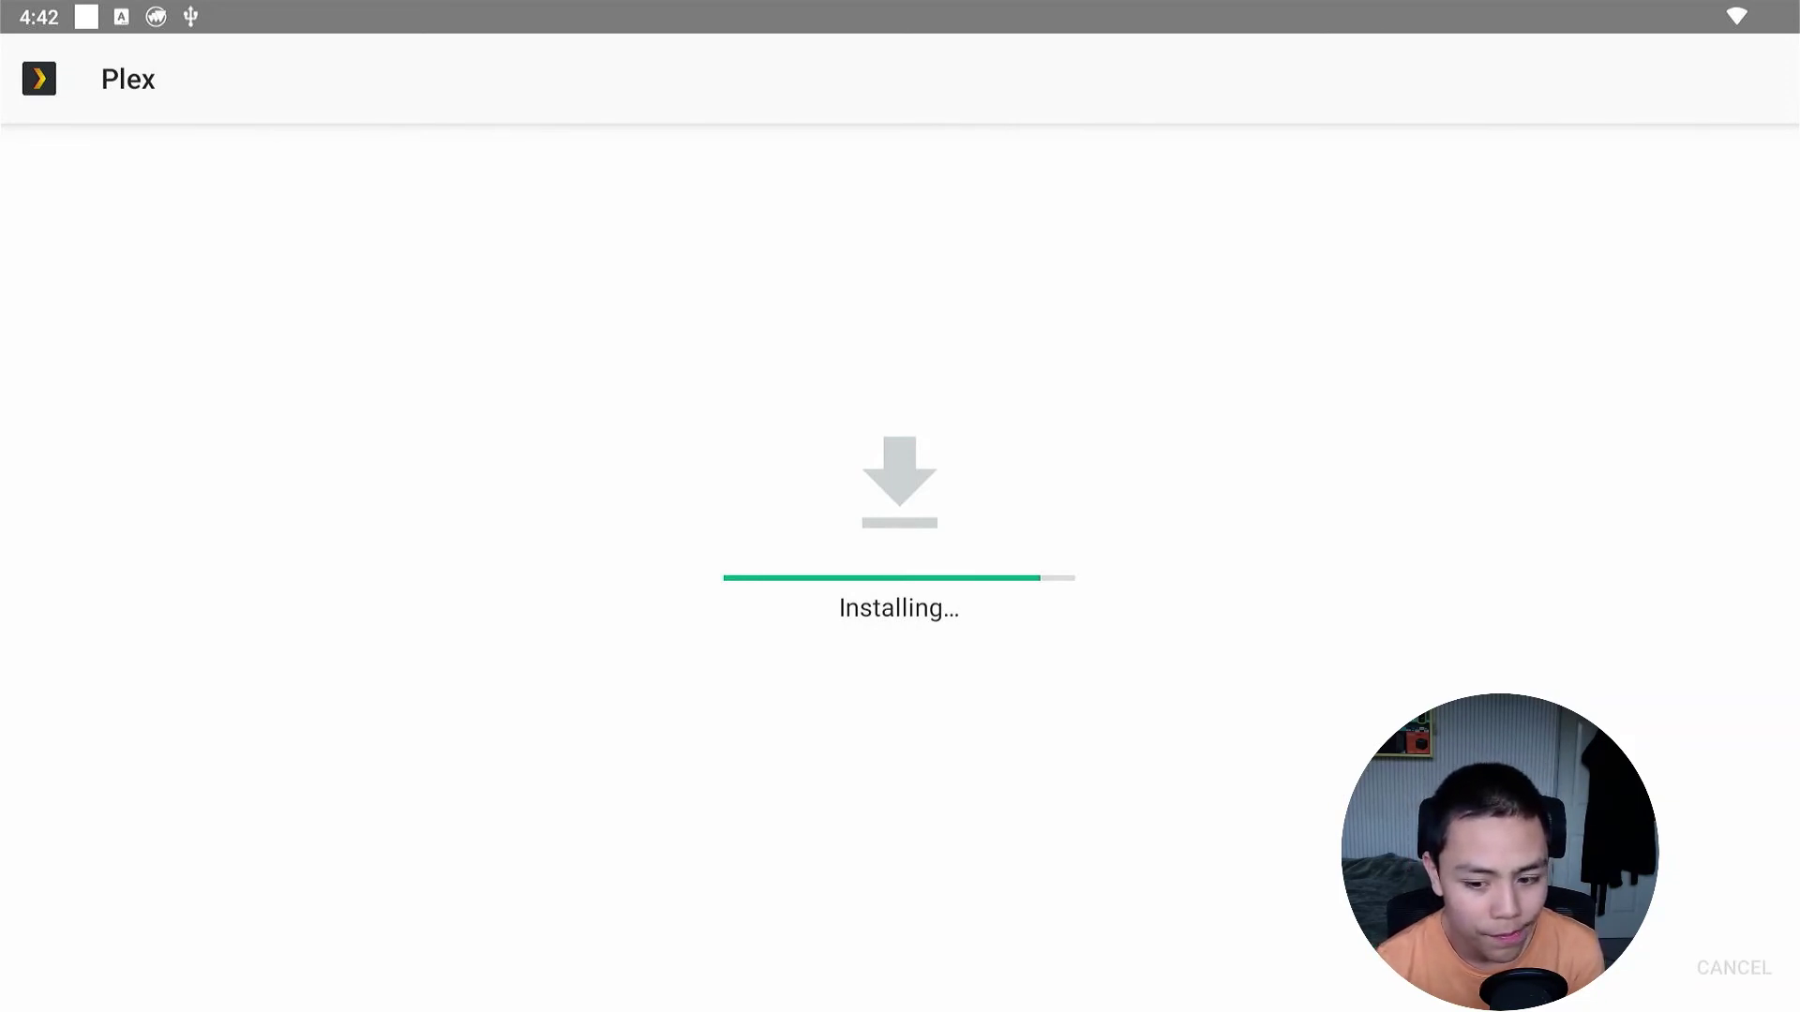
key(Return)
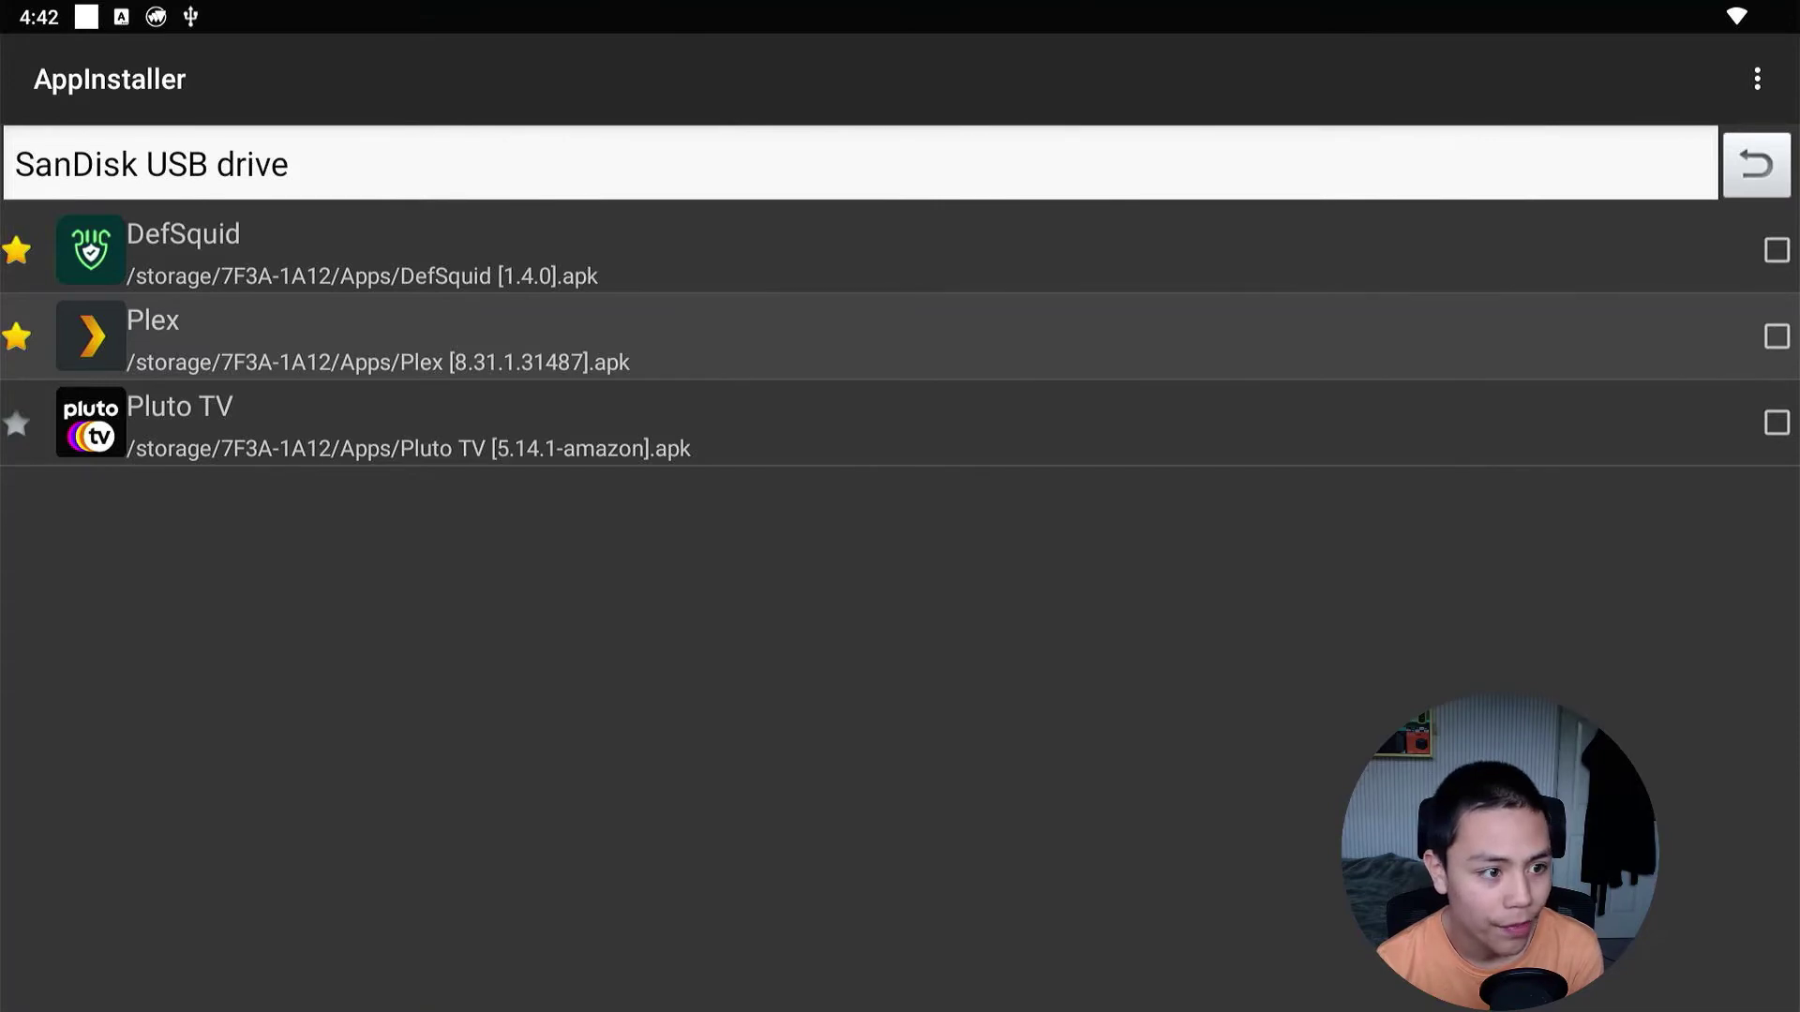
Install the Pluto TV APK.
key(Down)
key(Return)
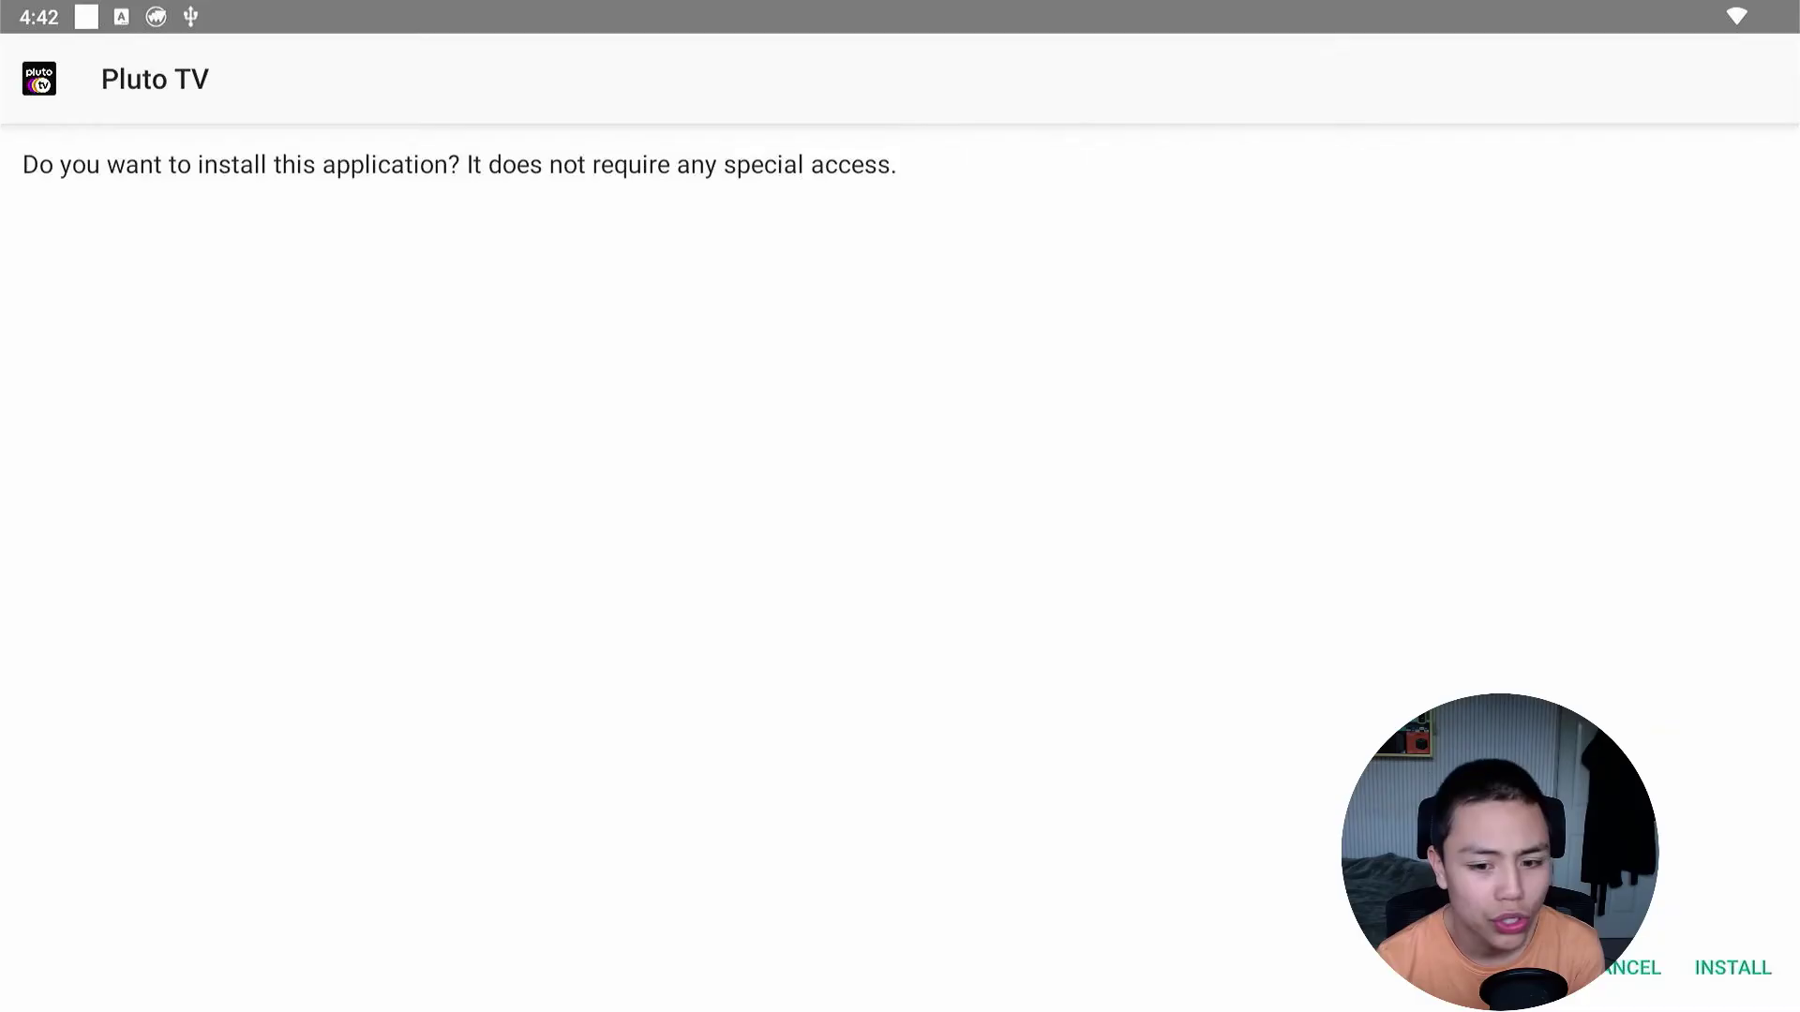
key(Down)
key(Right)
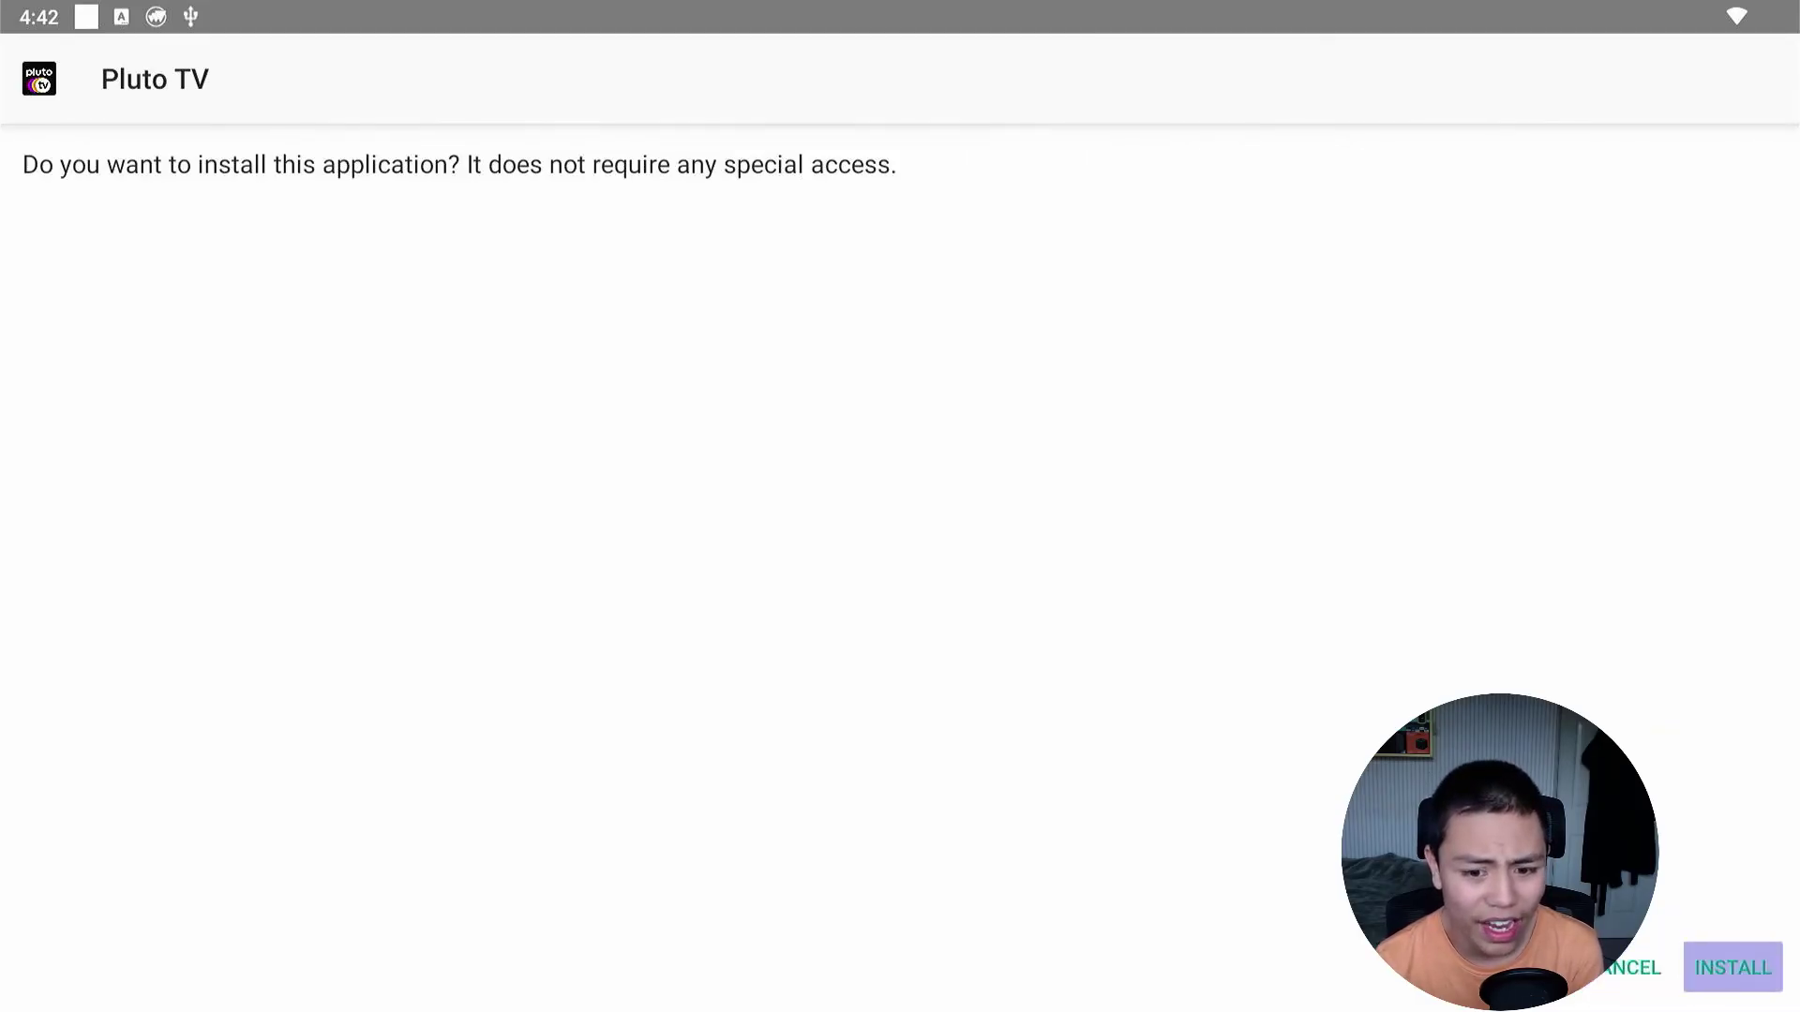
key(Return)
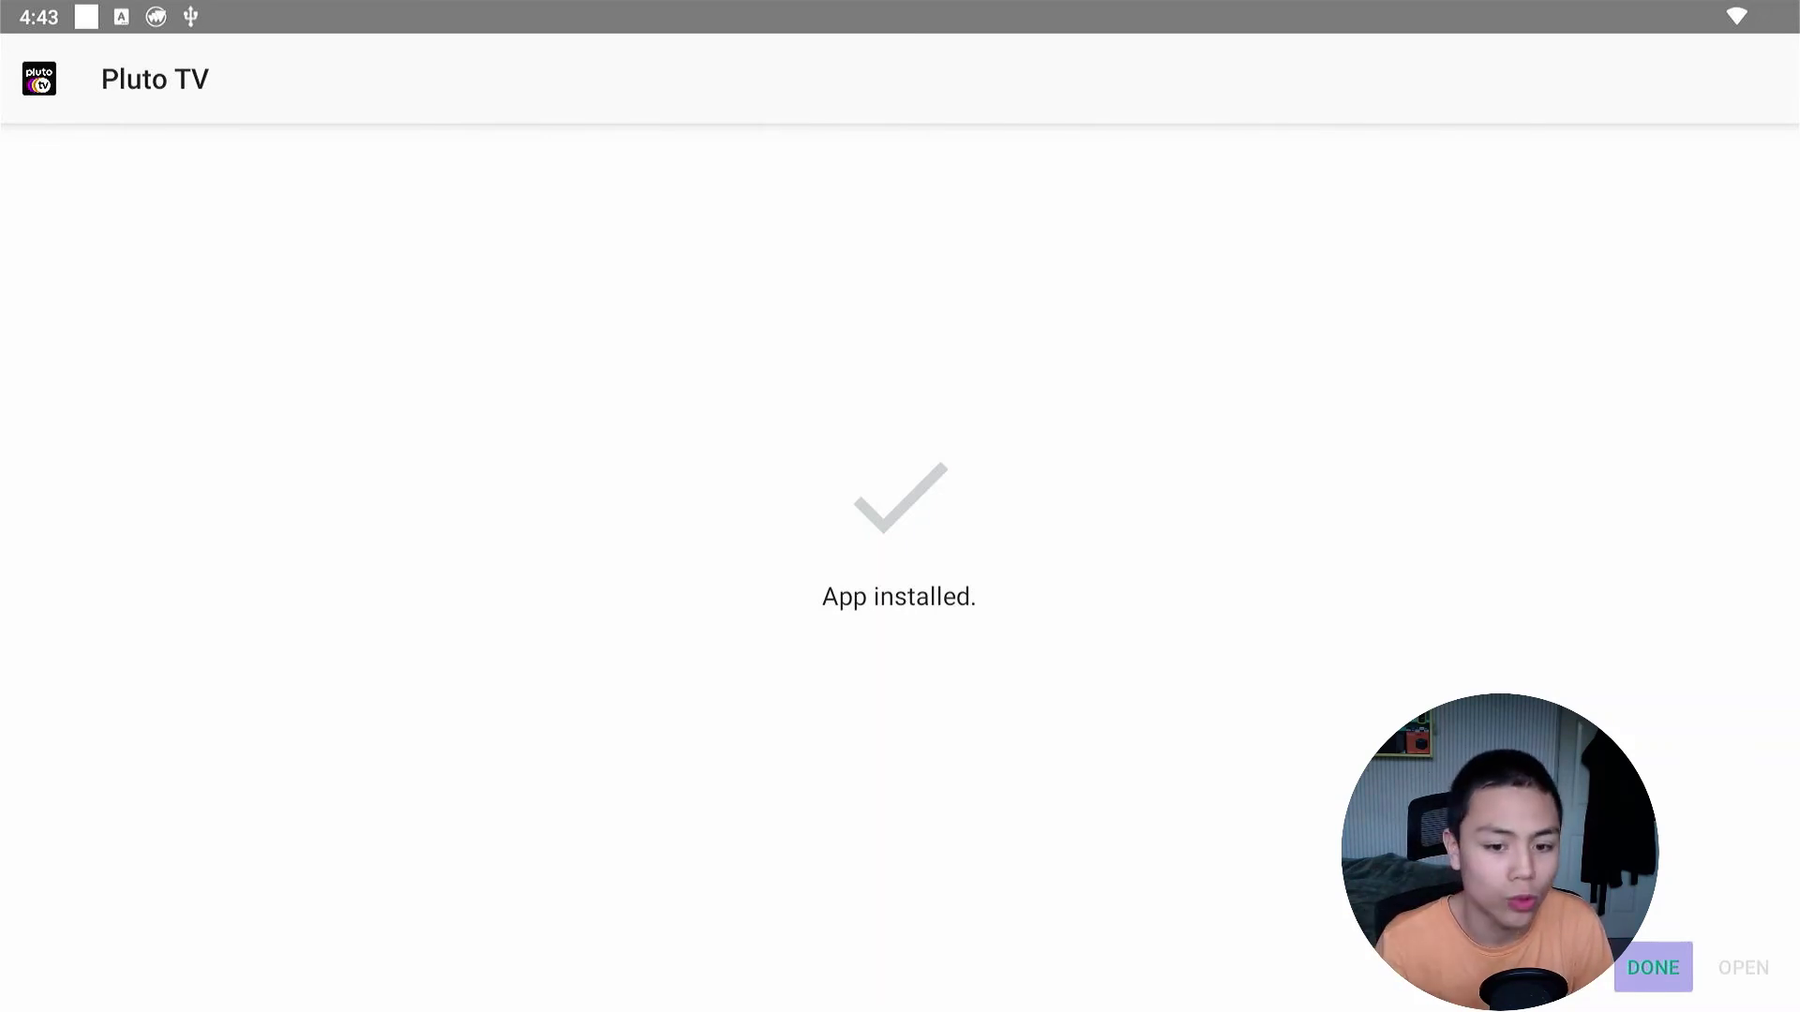
Dismiss the completed Pluto TV install and browse the launcher's home screen tiles.
key(Return)
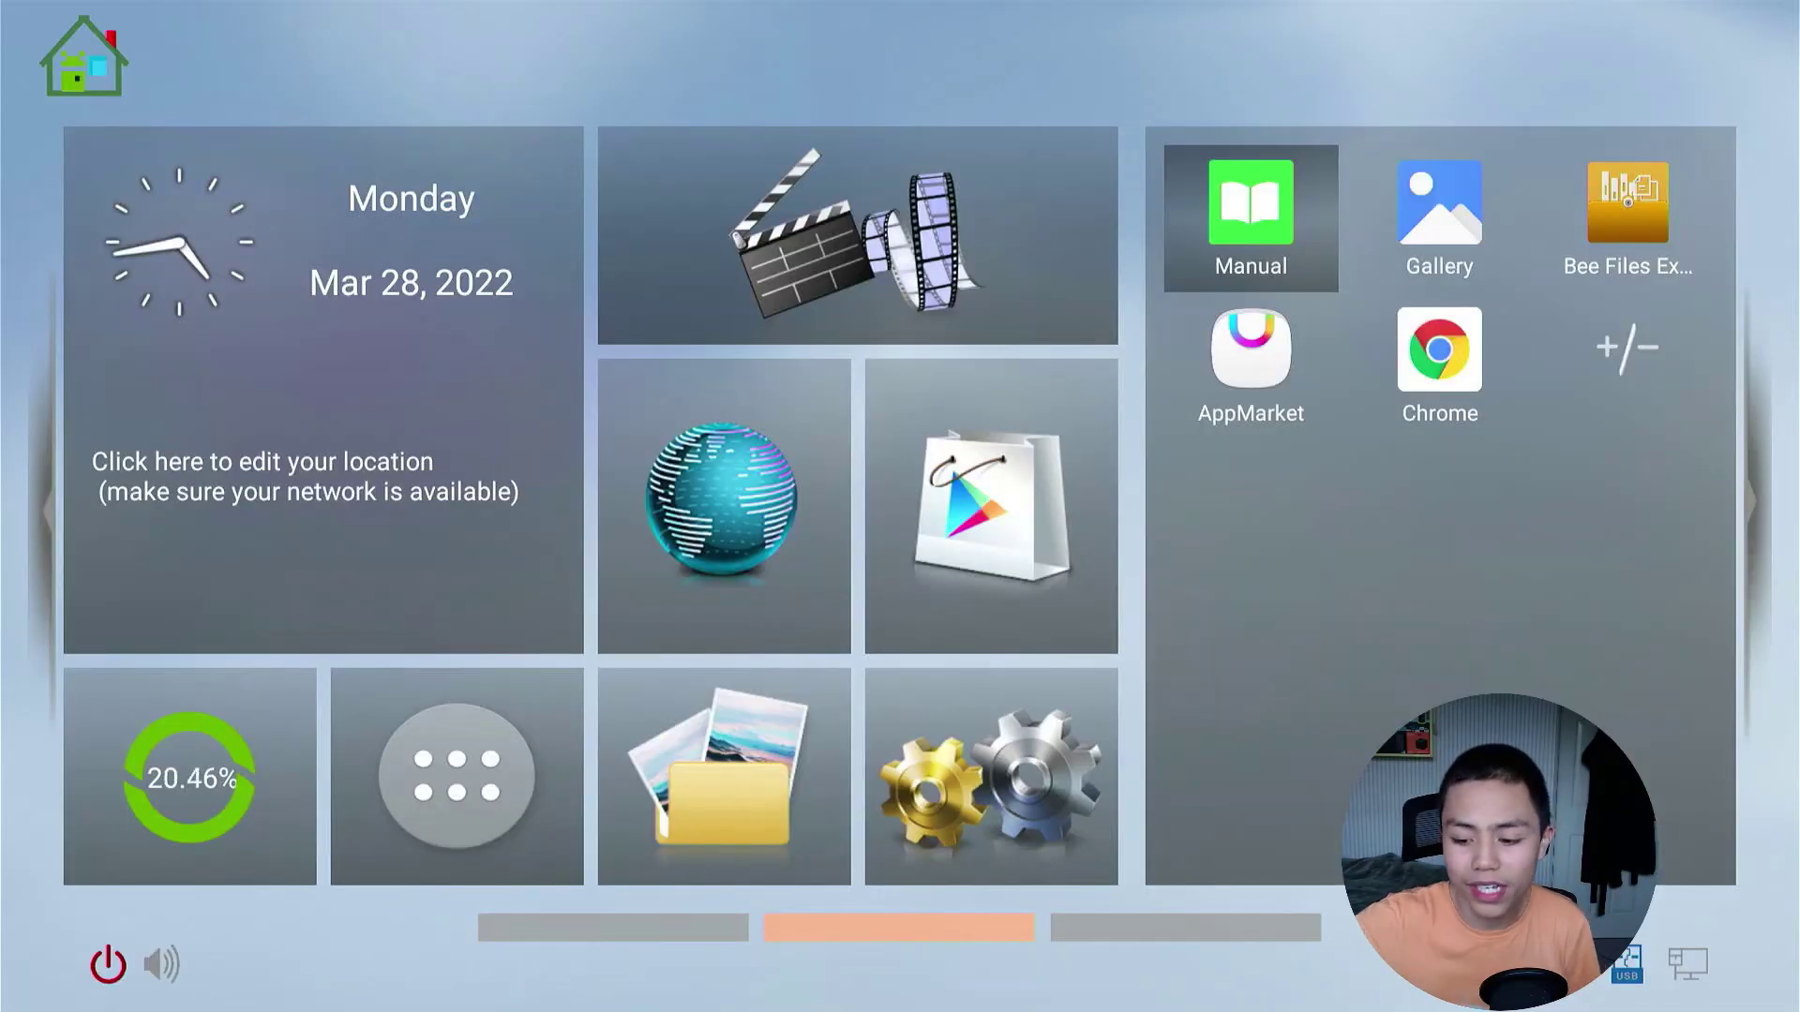
key(Down)
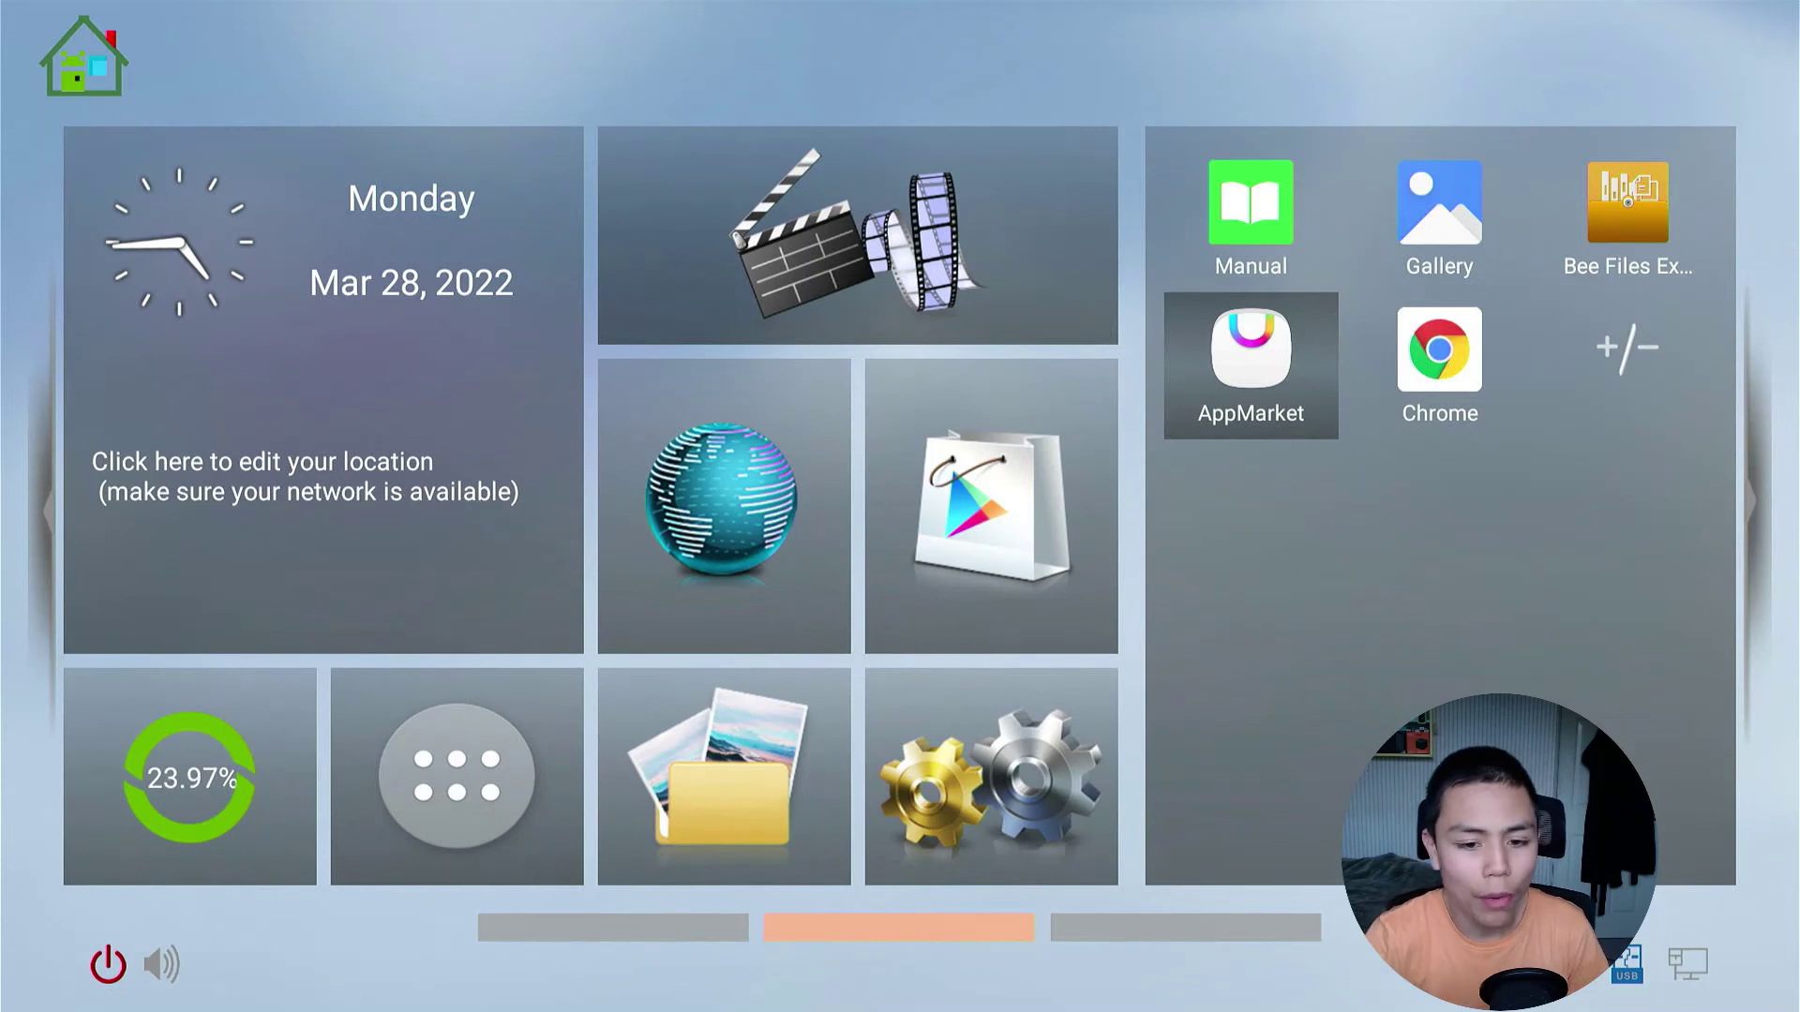
key(Left)
key(Down)
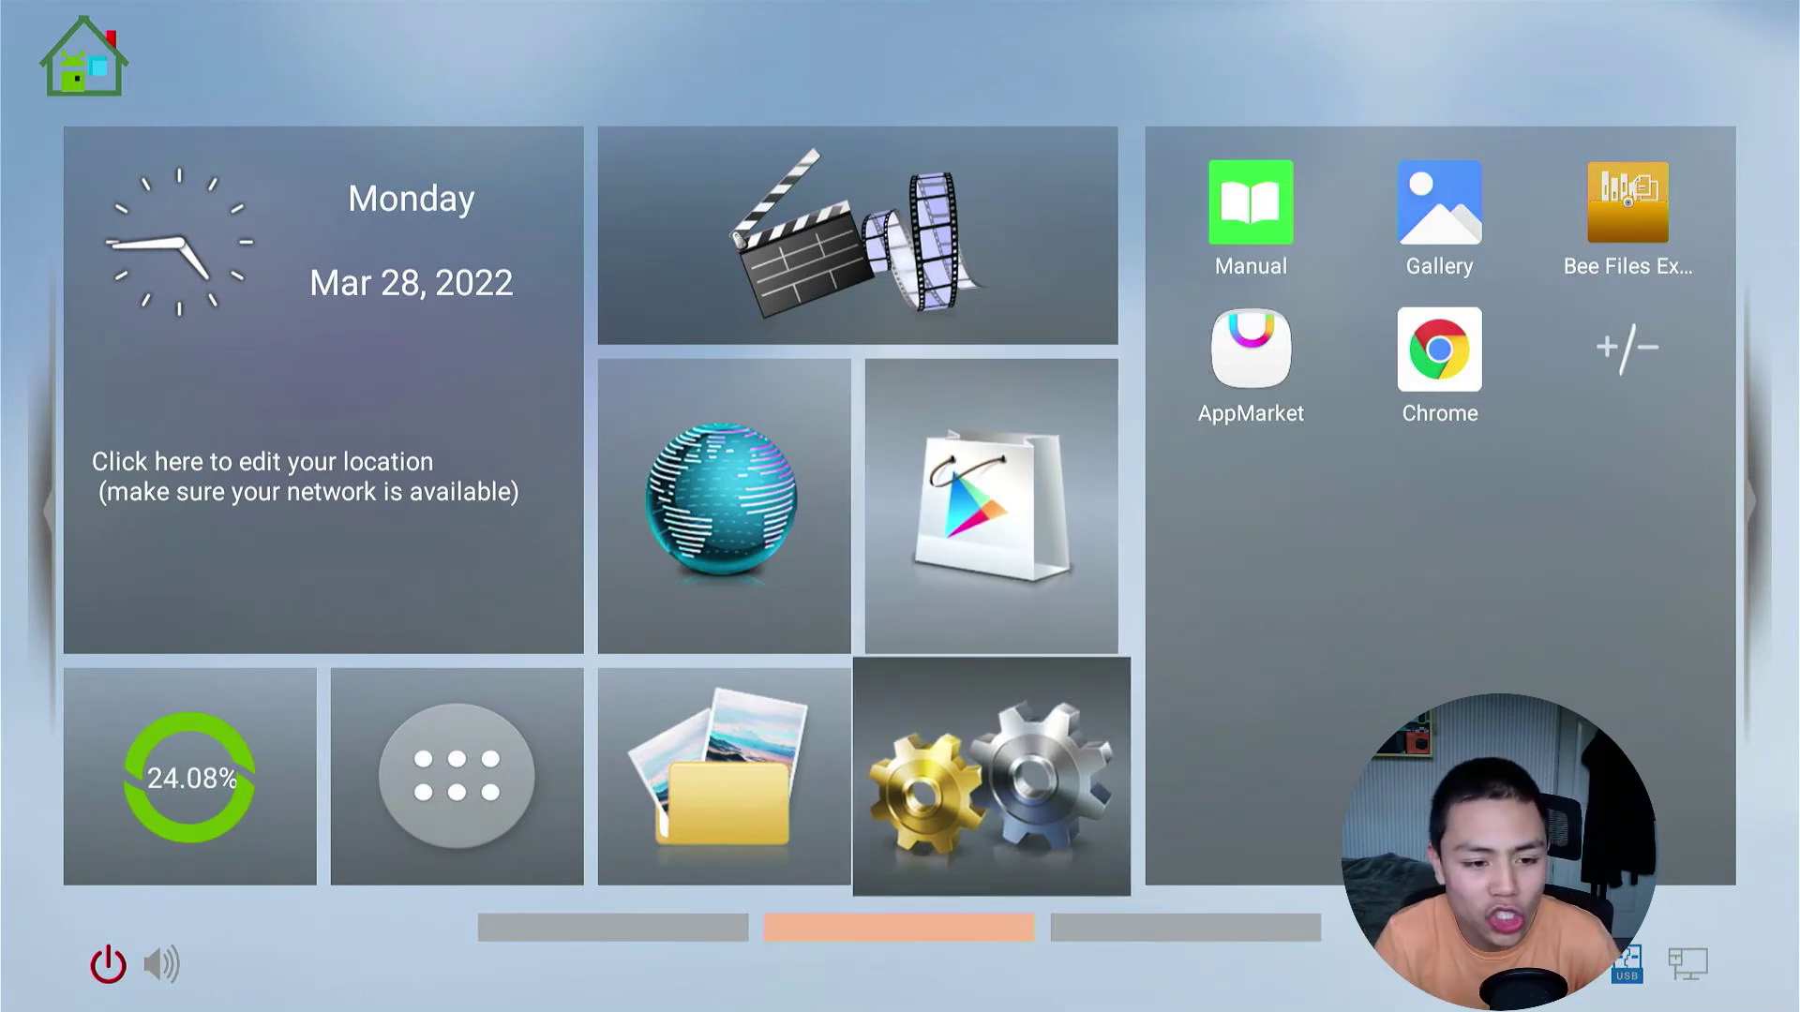
key(Up)
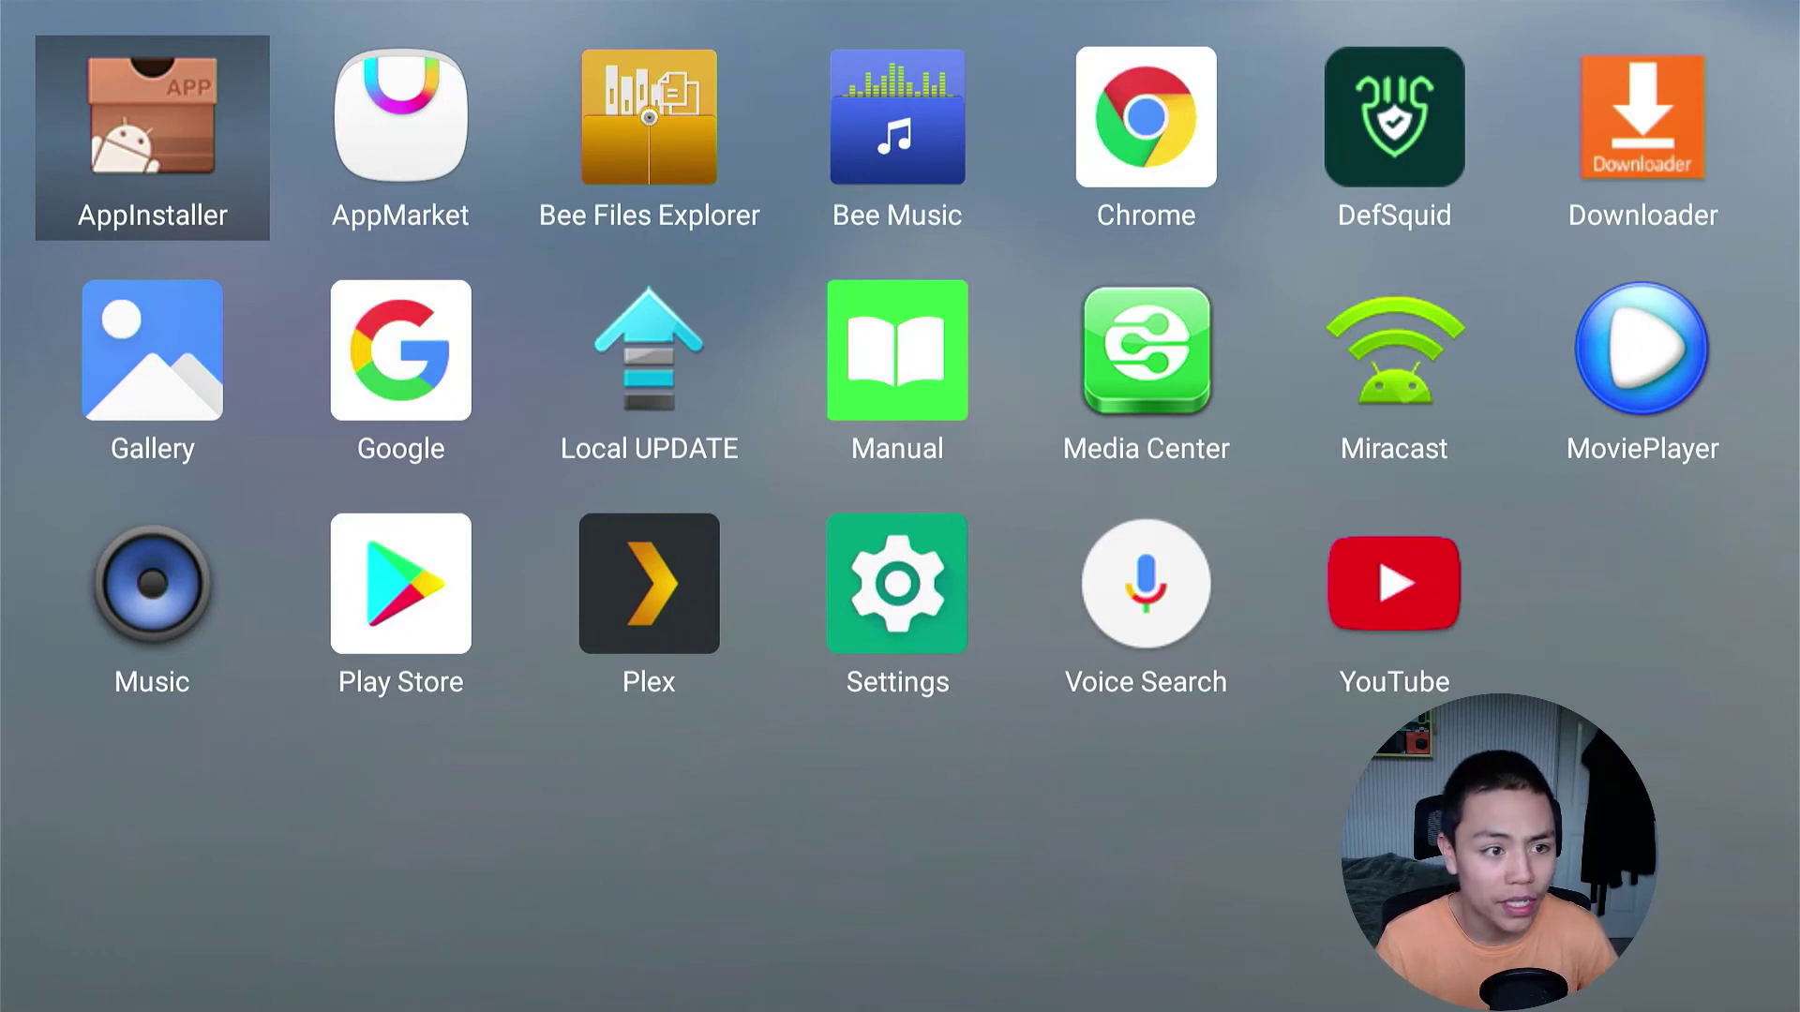
Launch DefSquid from the installed apps, view its Virus Scan, then return to the home screen.
key(Right)
key(Right)
key(Right)
key(Right)
key(Right)
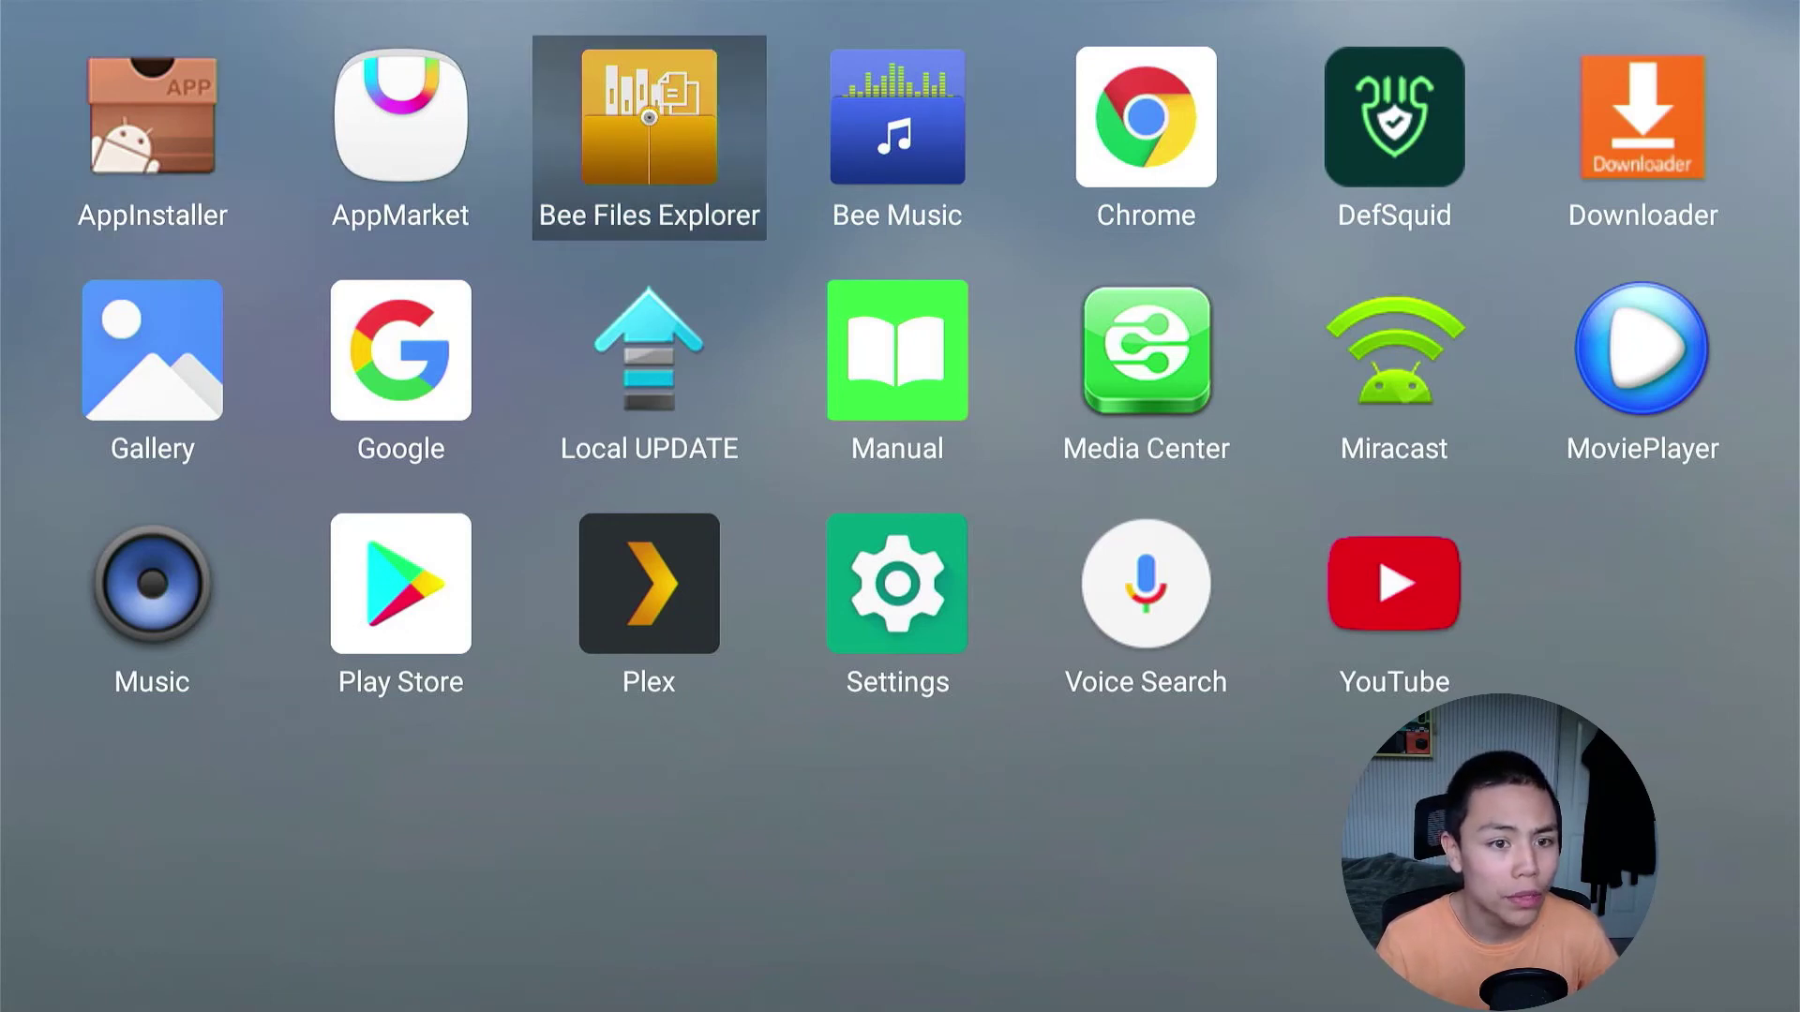
key(Down)
key(Down)
key(Left)
key(Left)
key(Left)
key(Up)
key(Up)
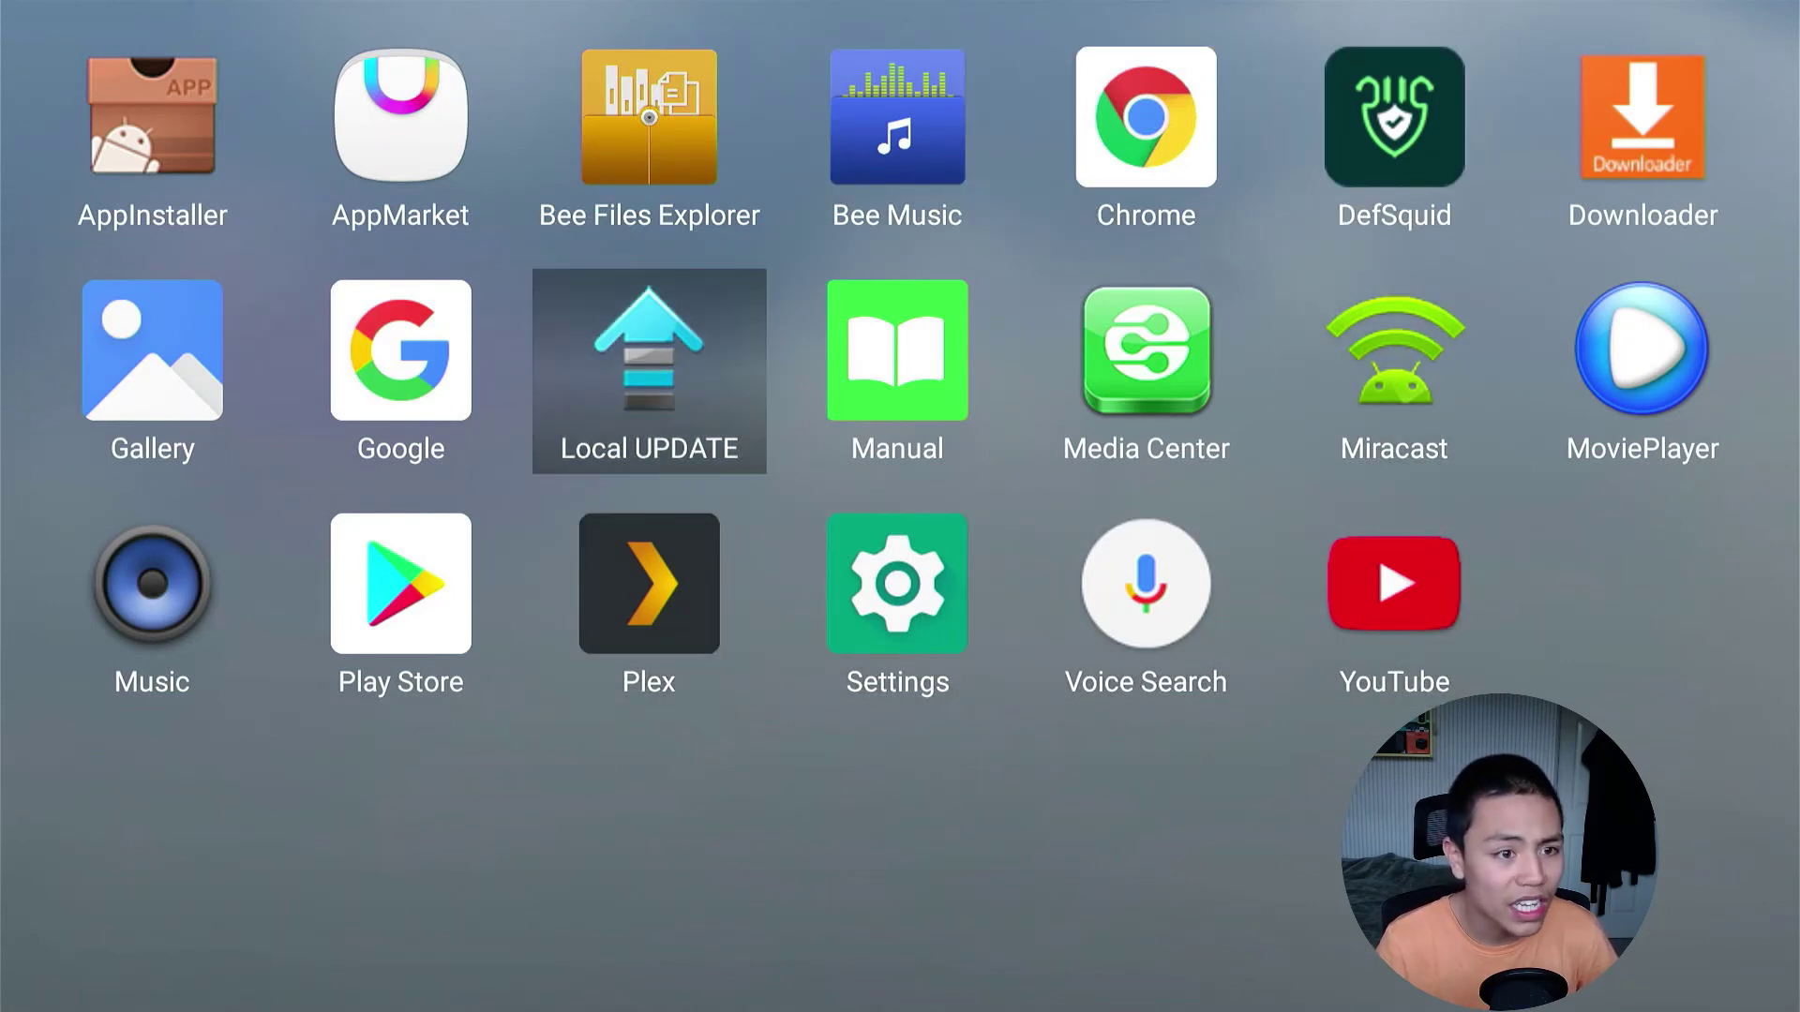
key(Right)
key(Right)
key(Right)
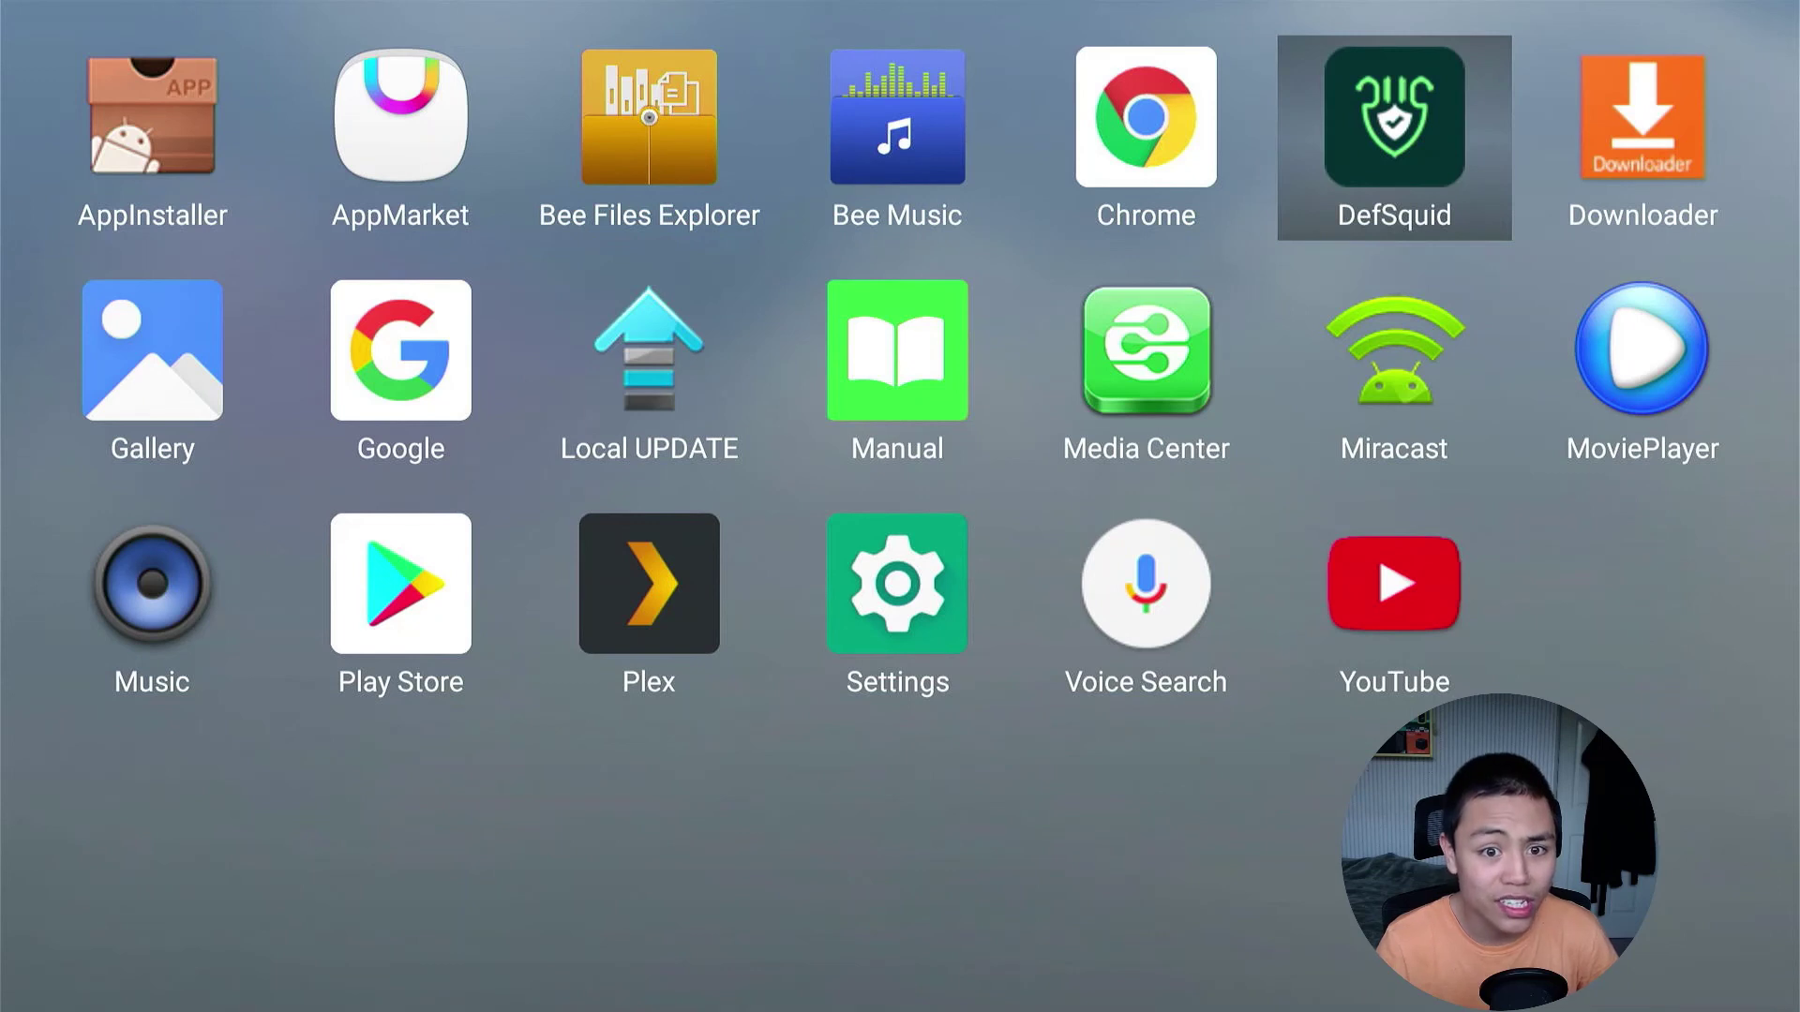
key(Return)
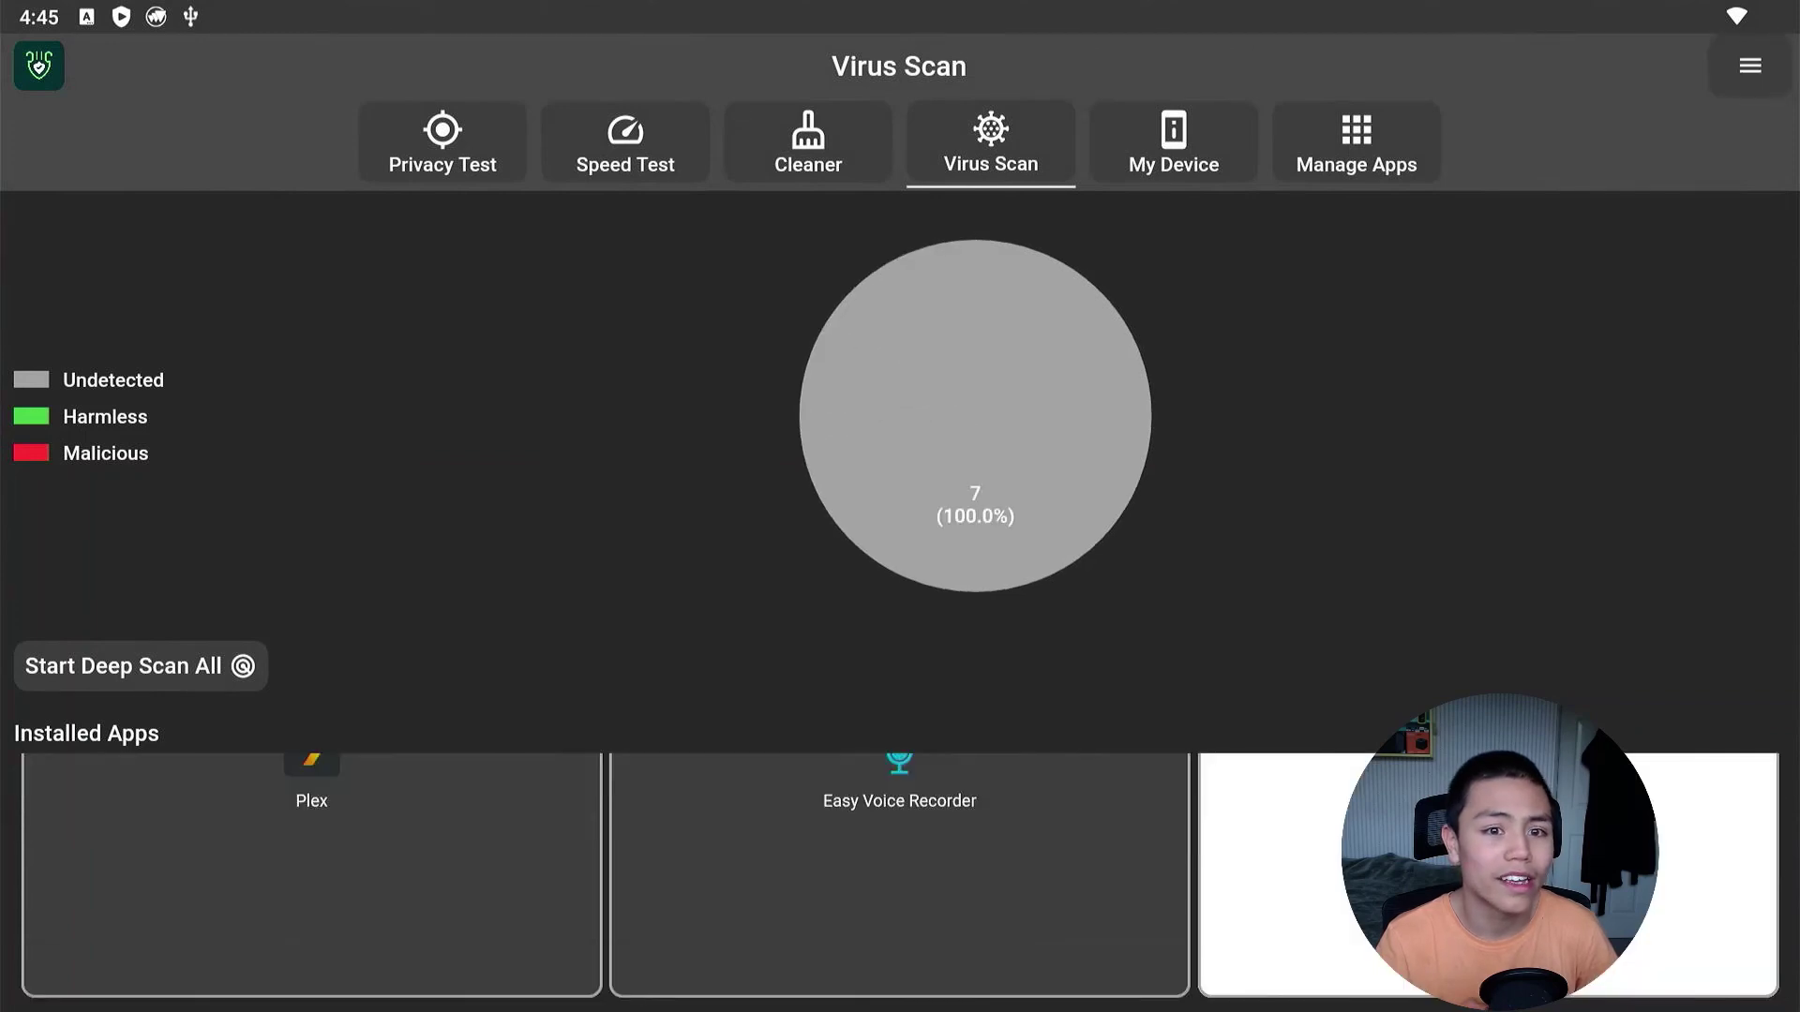
key(Up)
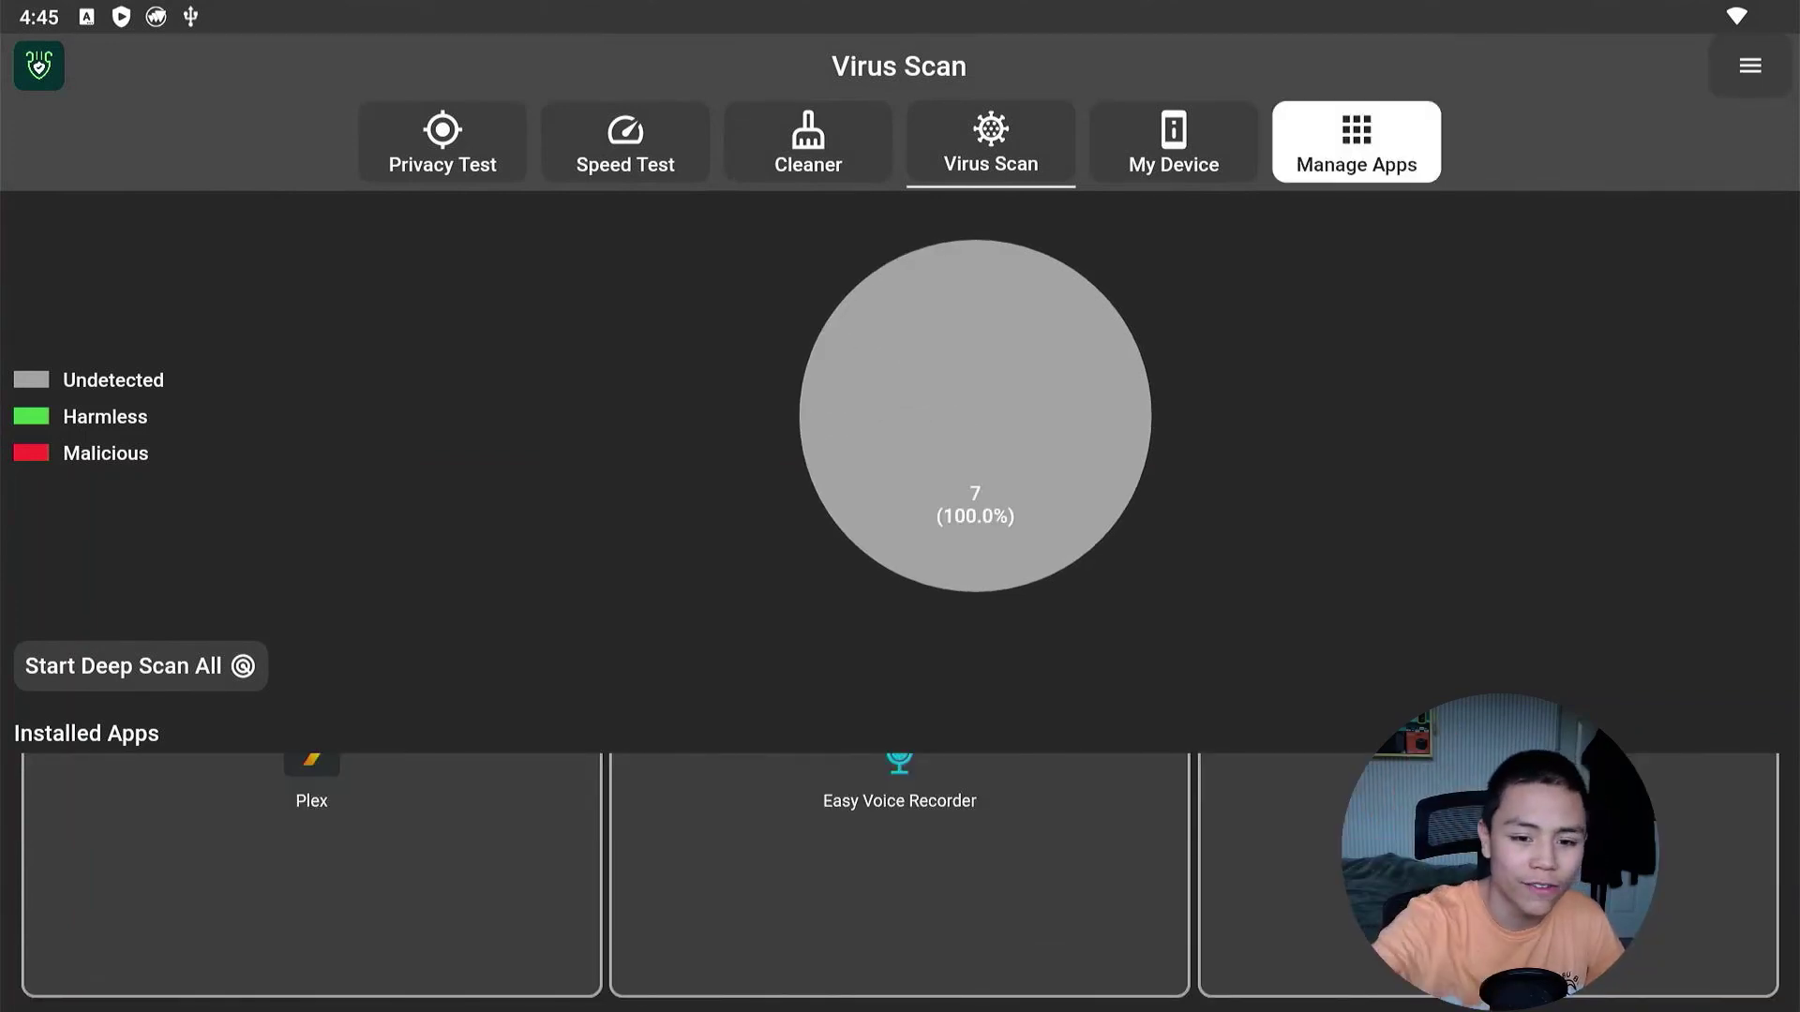
key(Escape)
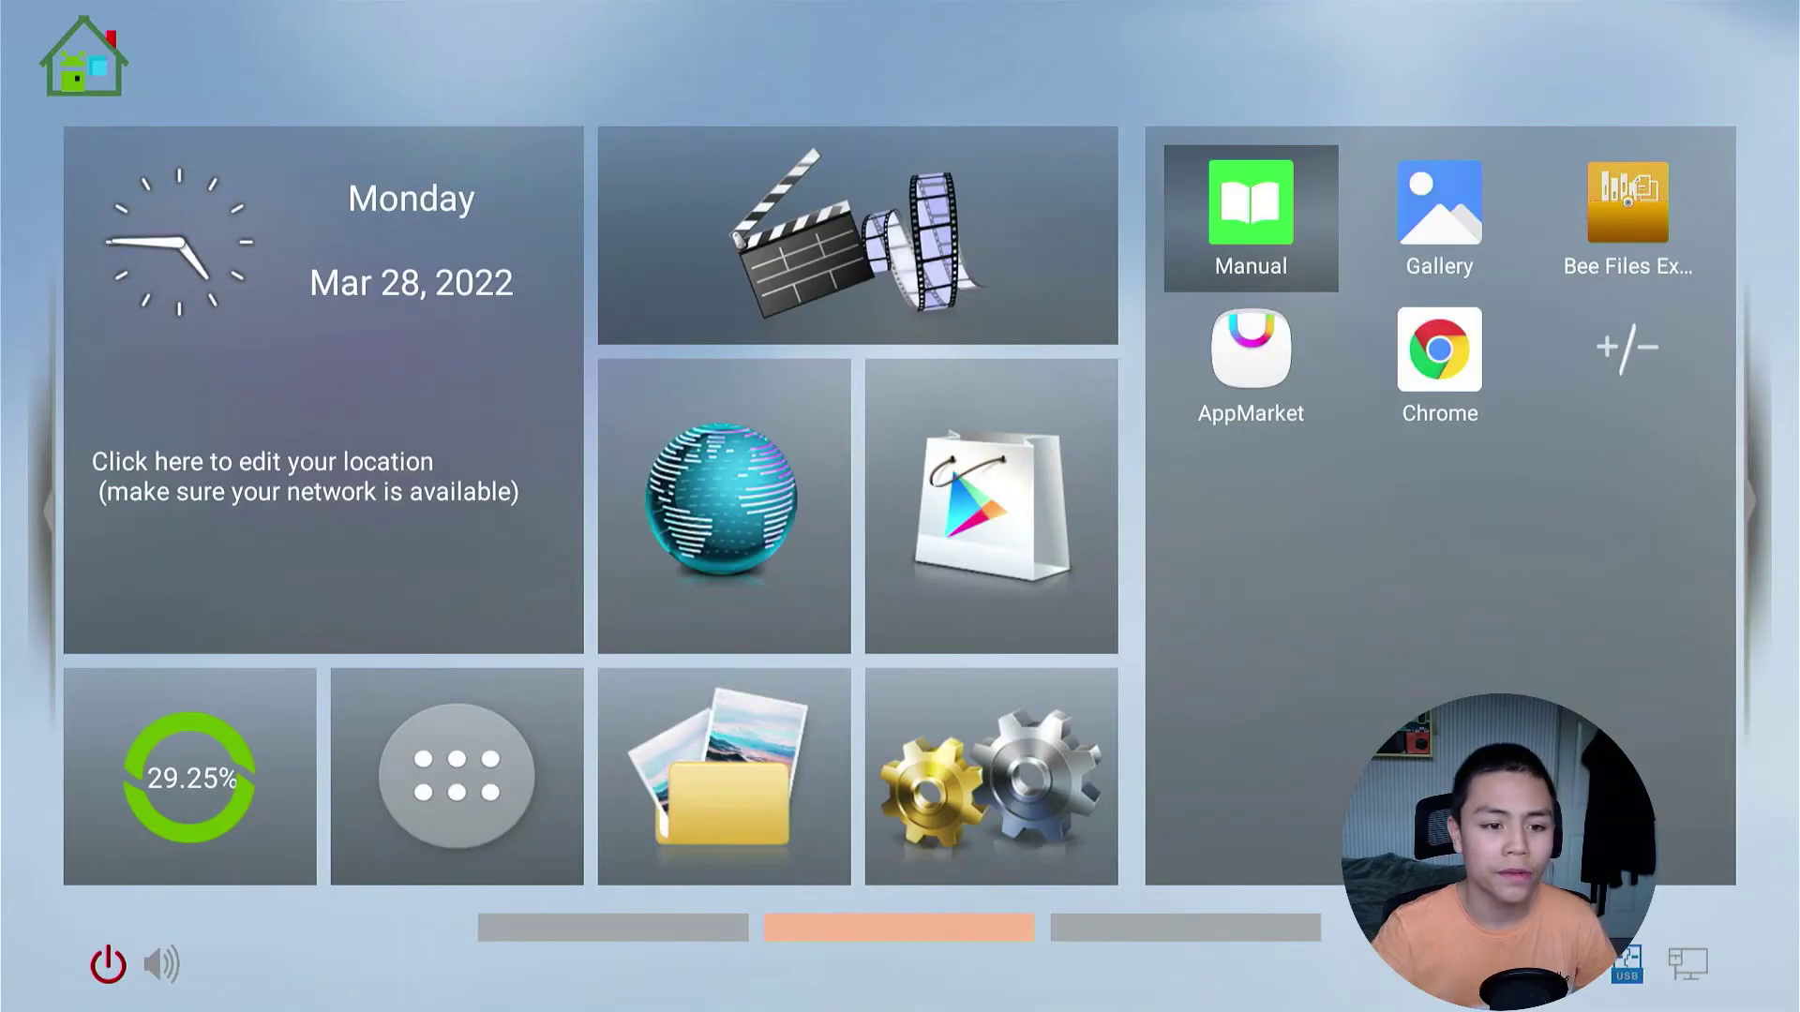
key(Down)
key(Left)
key(Left)
key(Left)
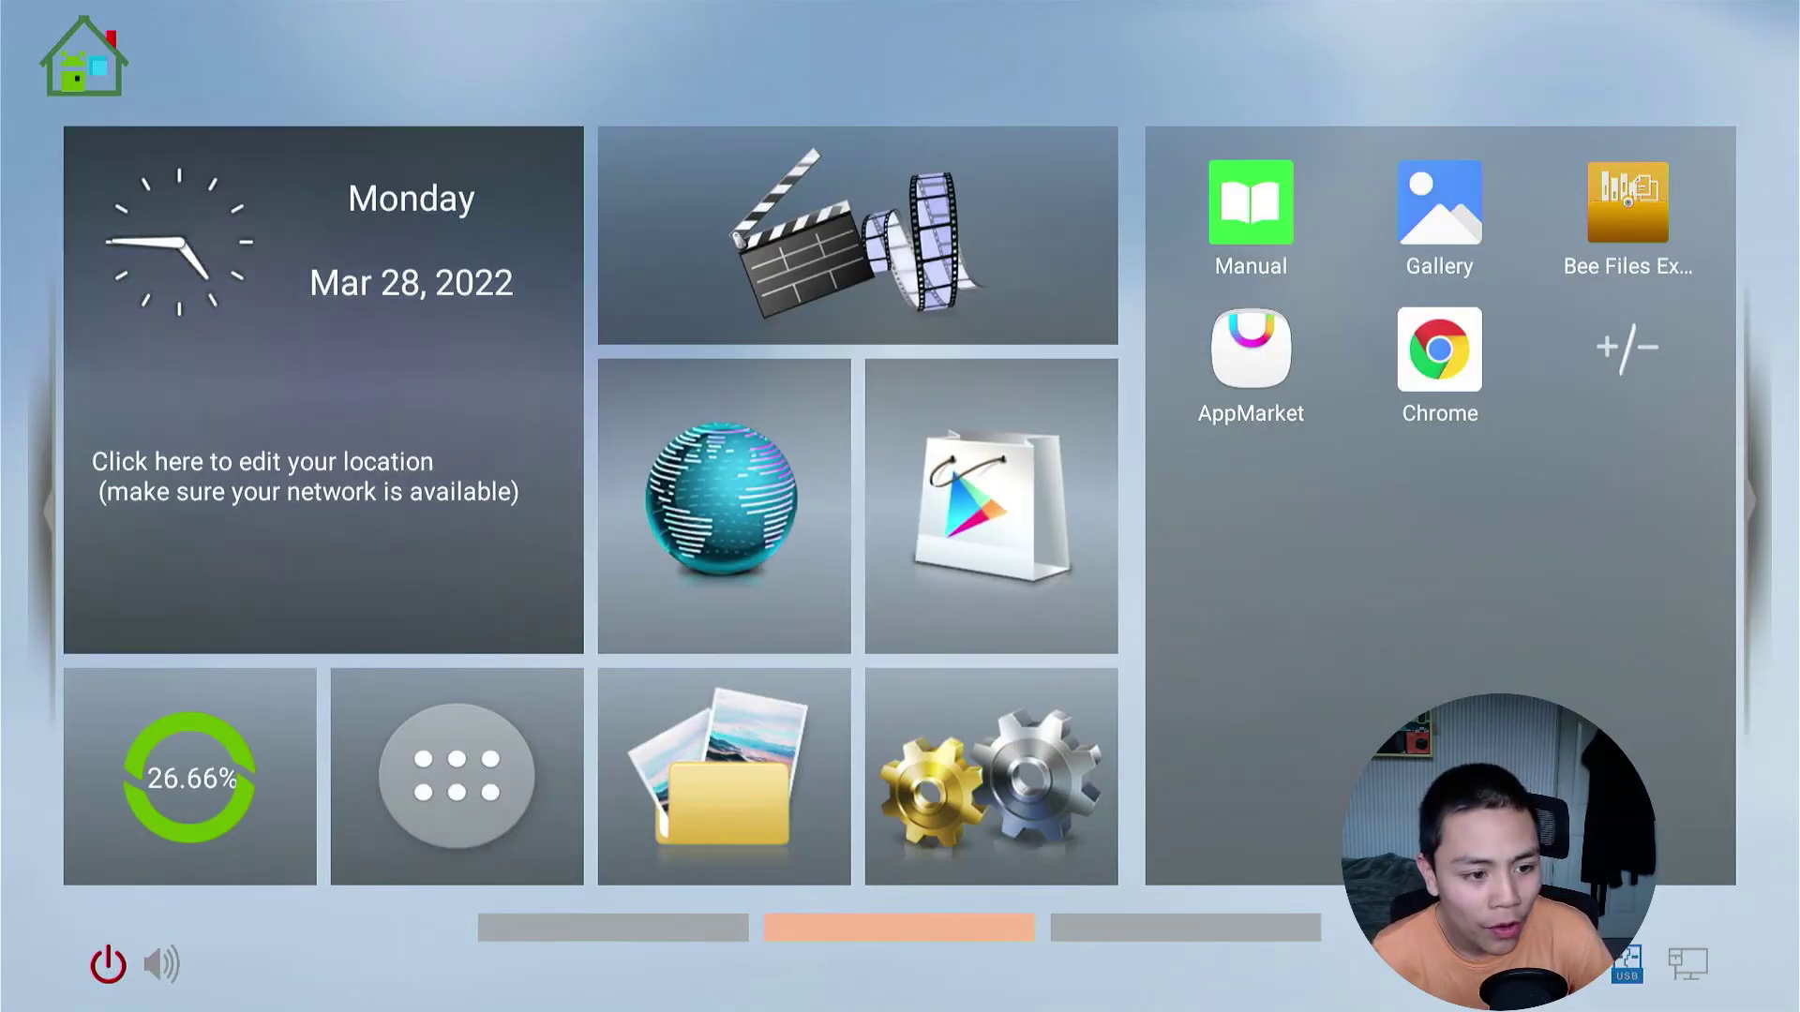
key(Down)
key(Right)
key(Return)
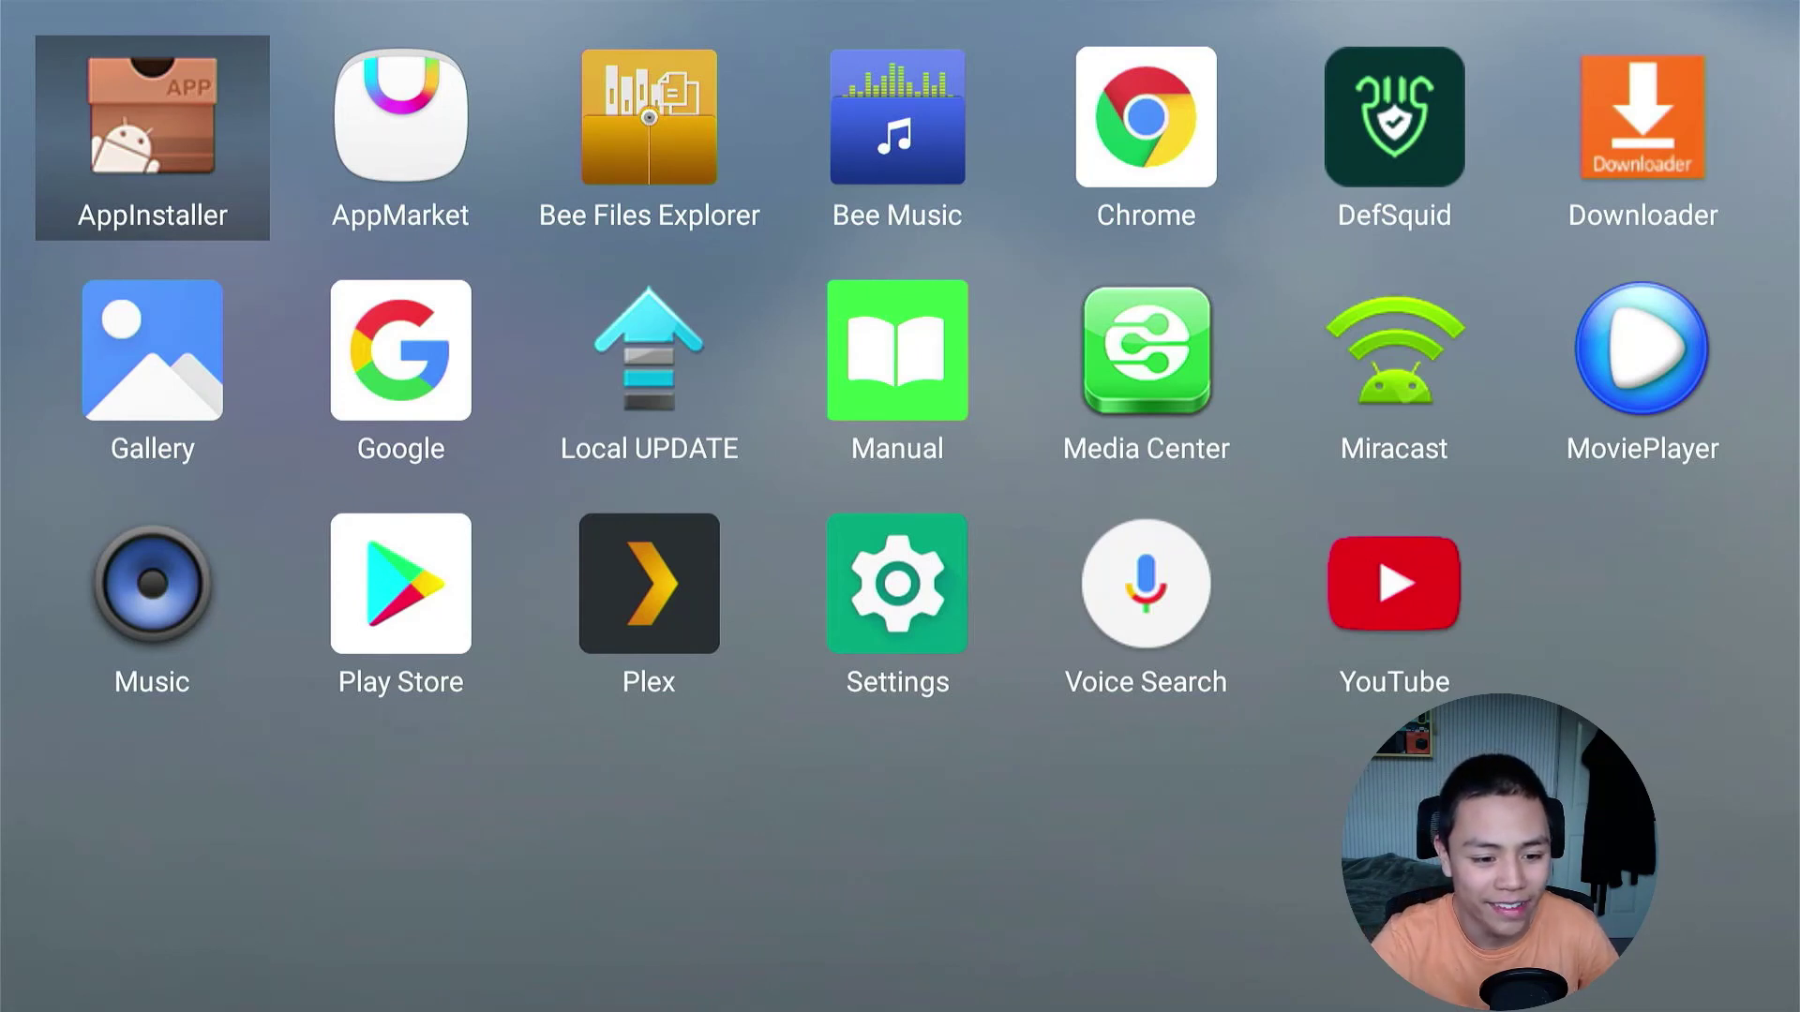
key(Right)
key(Right)
key(Right)
key(Right)
key(Right)
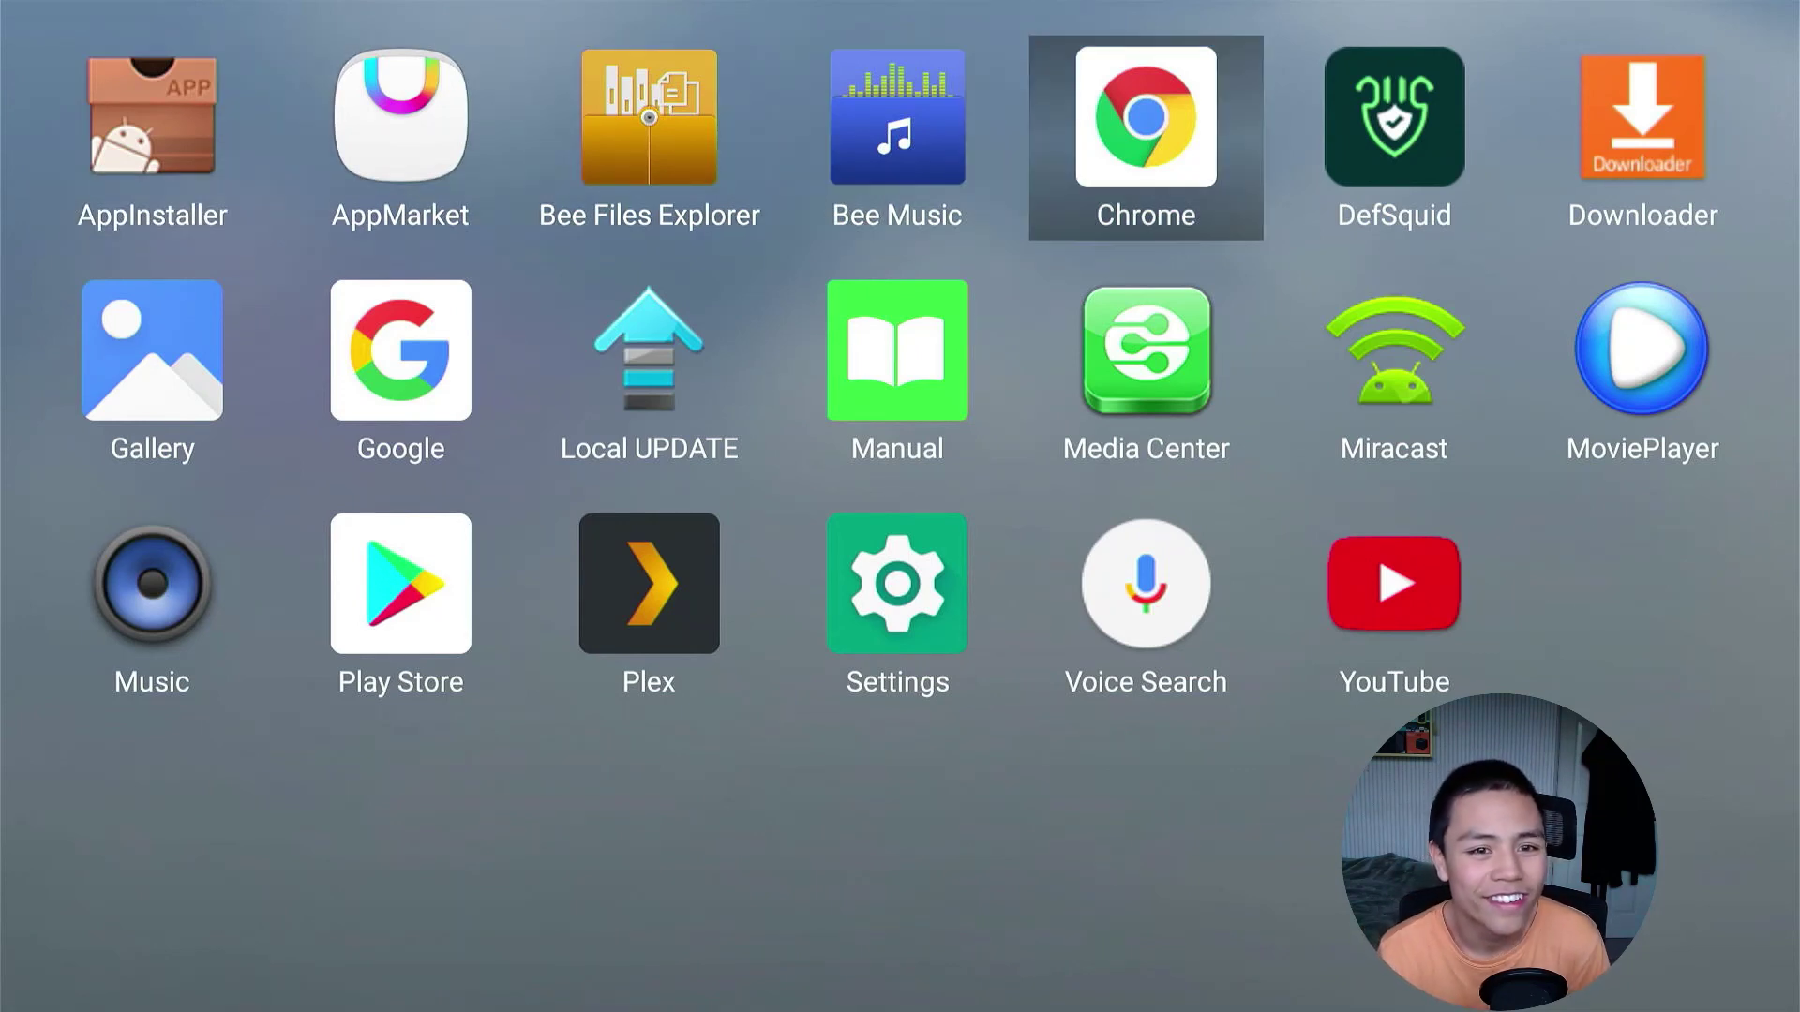
key(Escape)
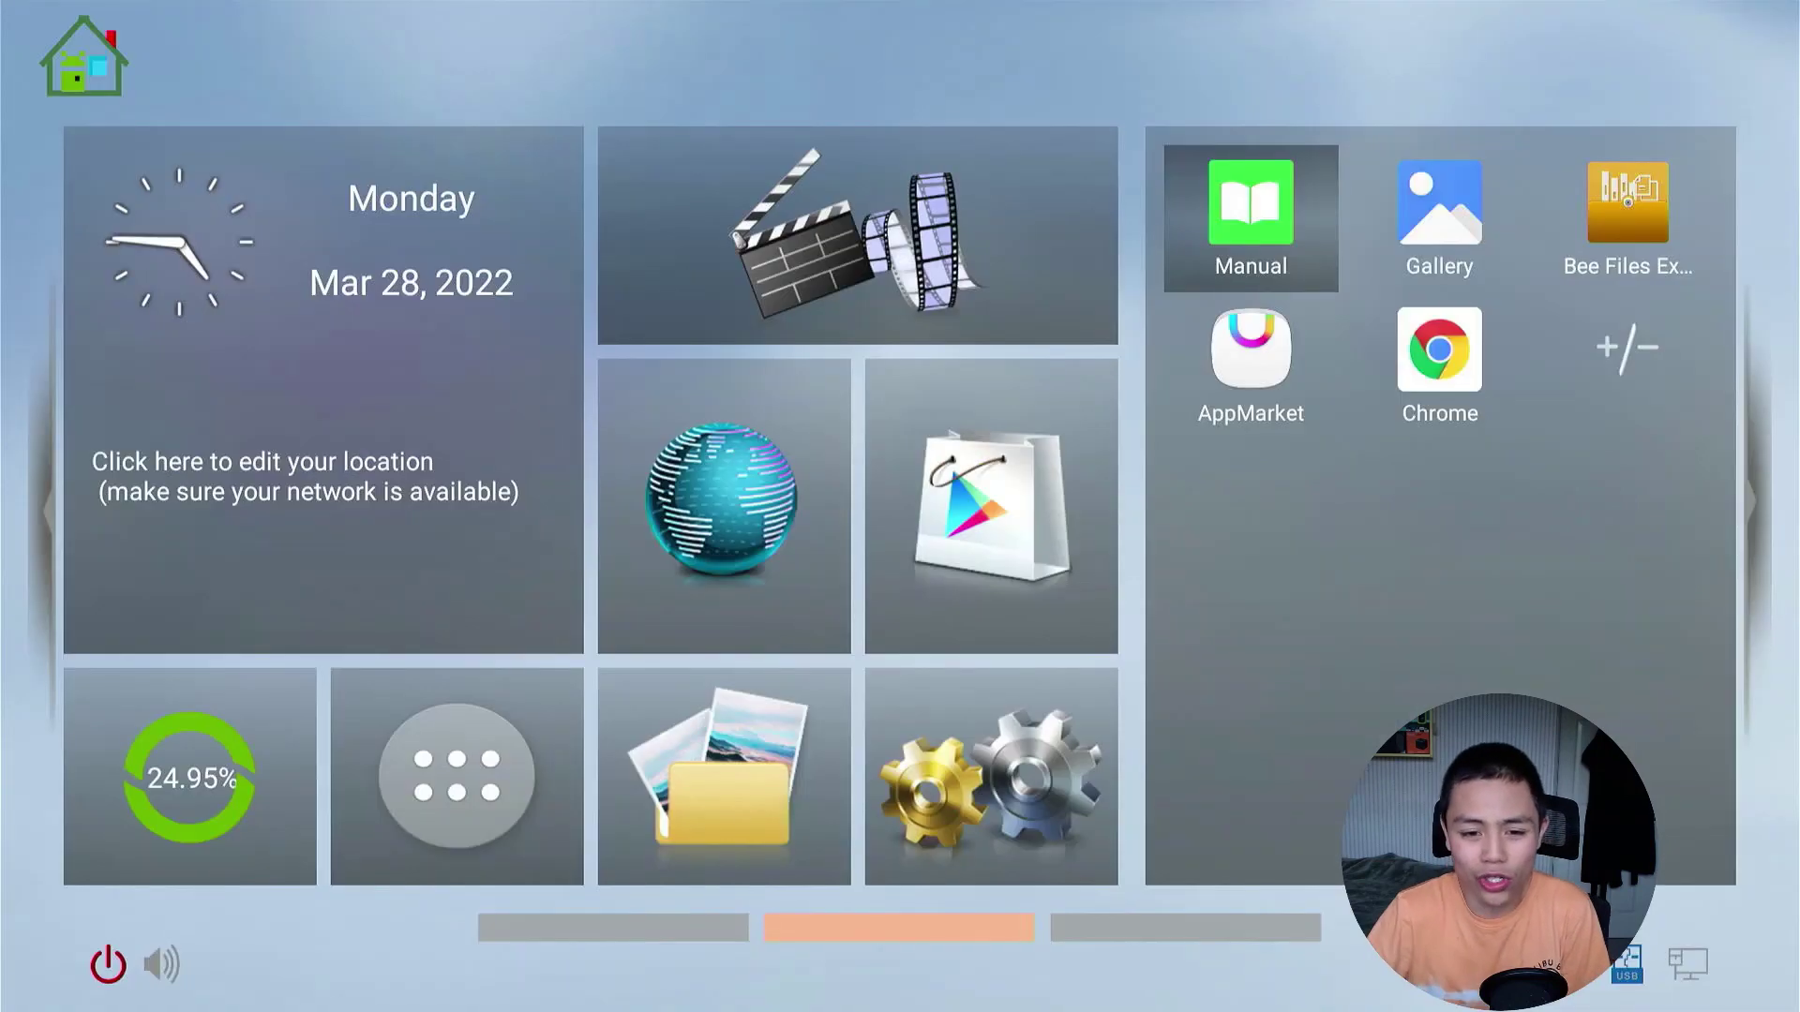